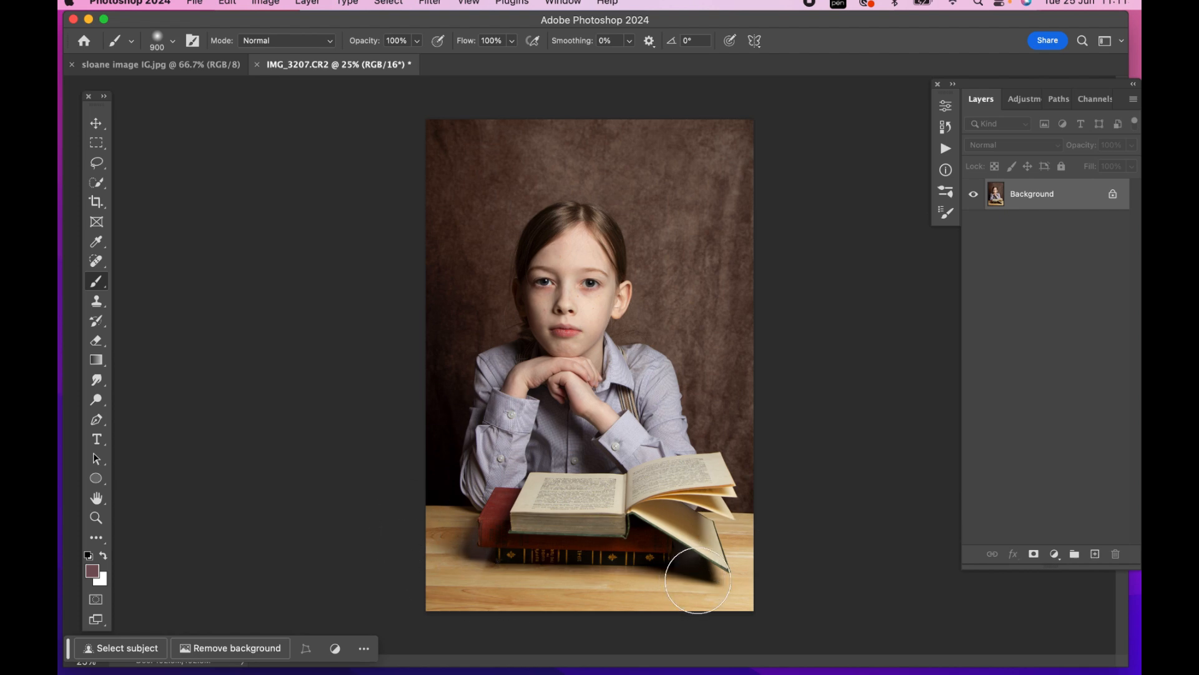
# Duplicate the Background layer and open the copy in the Camera Raw Filter
pyautogui.press('super+j')
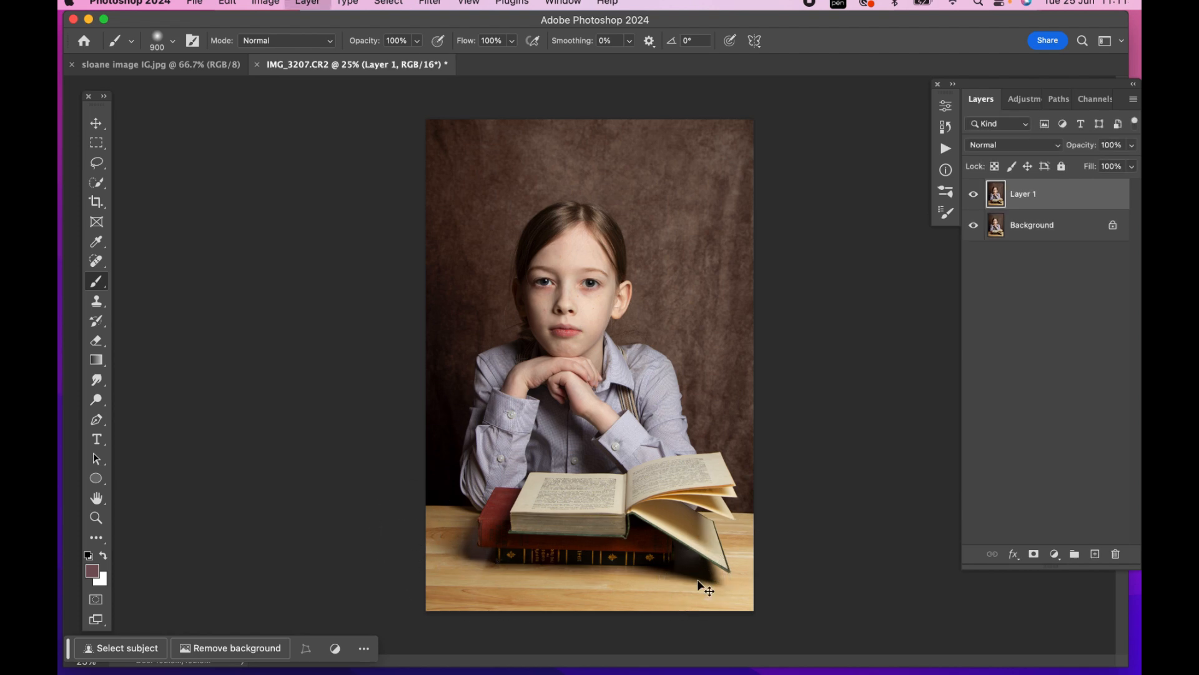
pyautogui.click(431, 3)
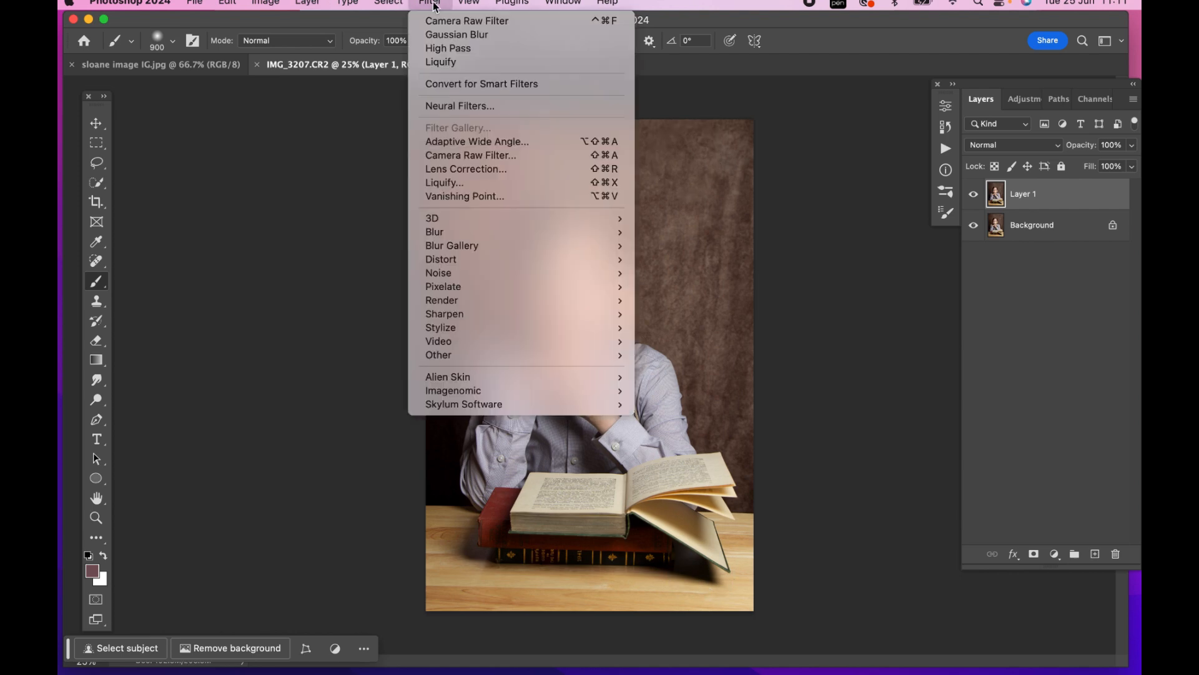
pyautogui.click(516, 157)
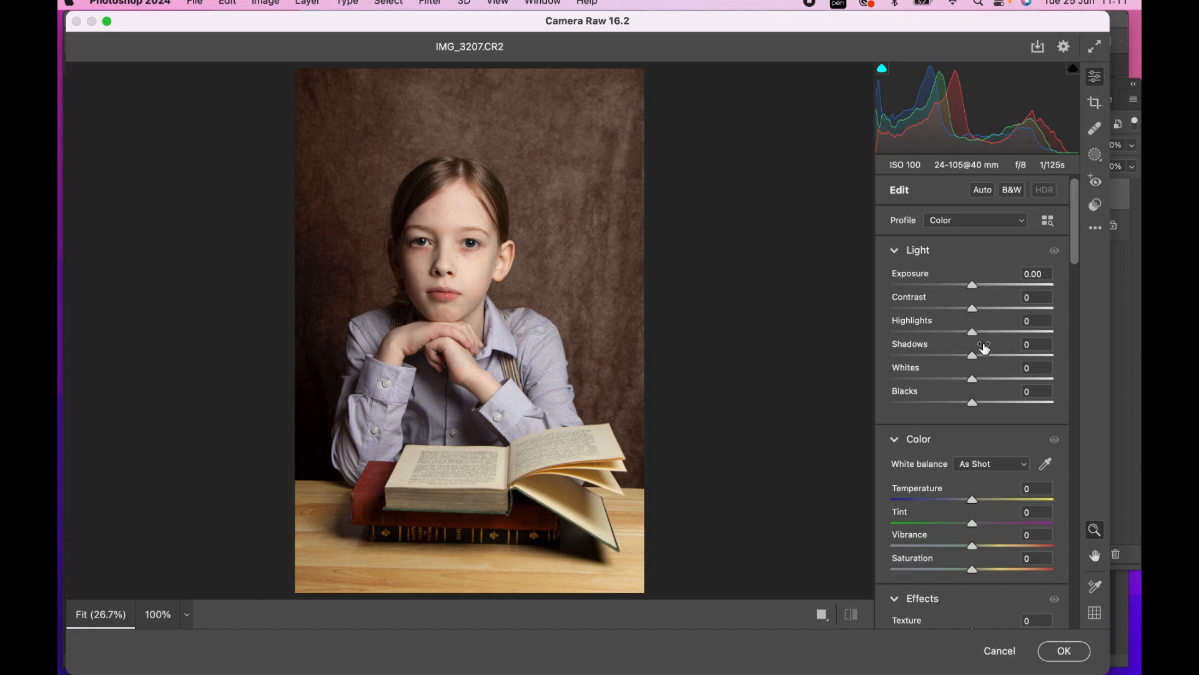
# Adjust the portrait's light with Shadows +42, Exposure -0.10, Whites -11 and Blacks +2
pyautogui.moveTo(972, 354); pyautogui.dragTo(1010, 361)
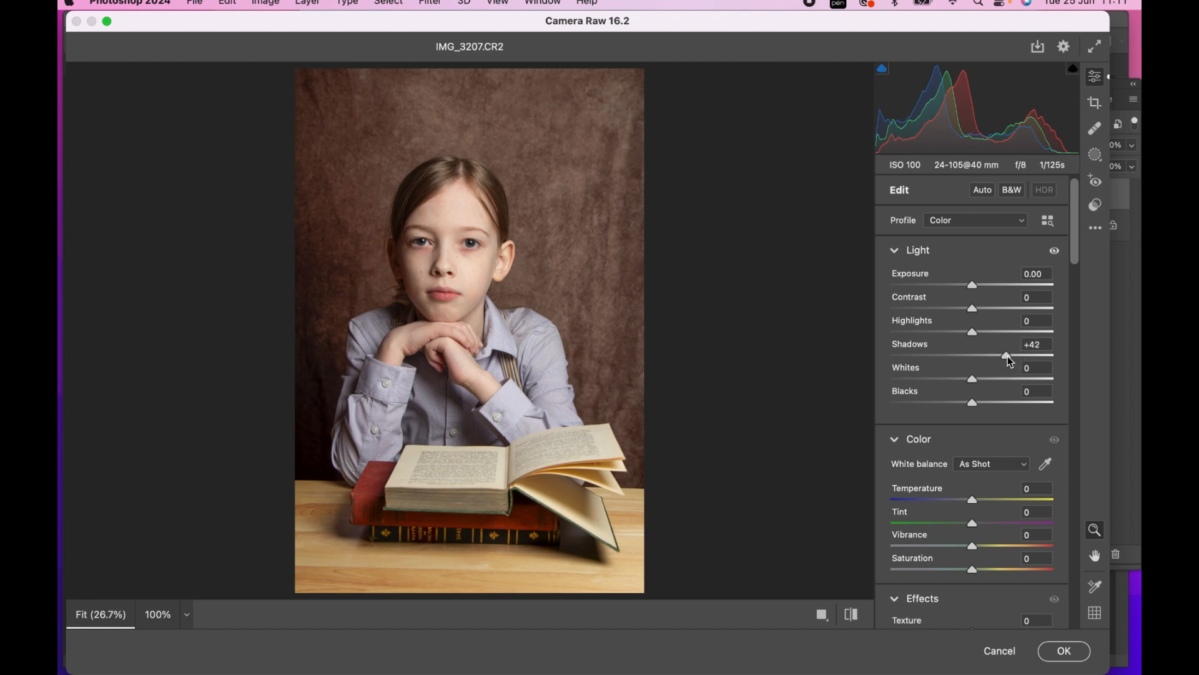
pyautogui.moveTo(973, 284); pyautogui.dragTo(974, 289)
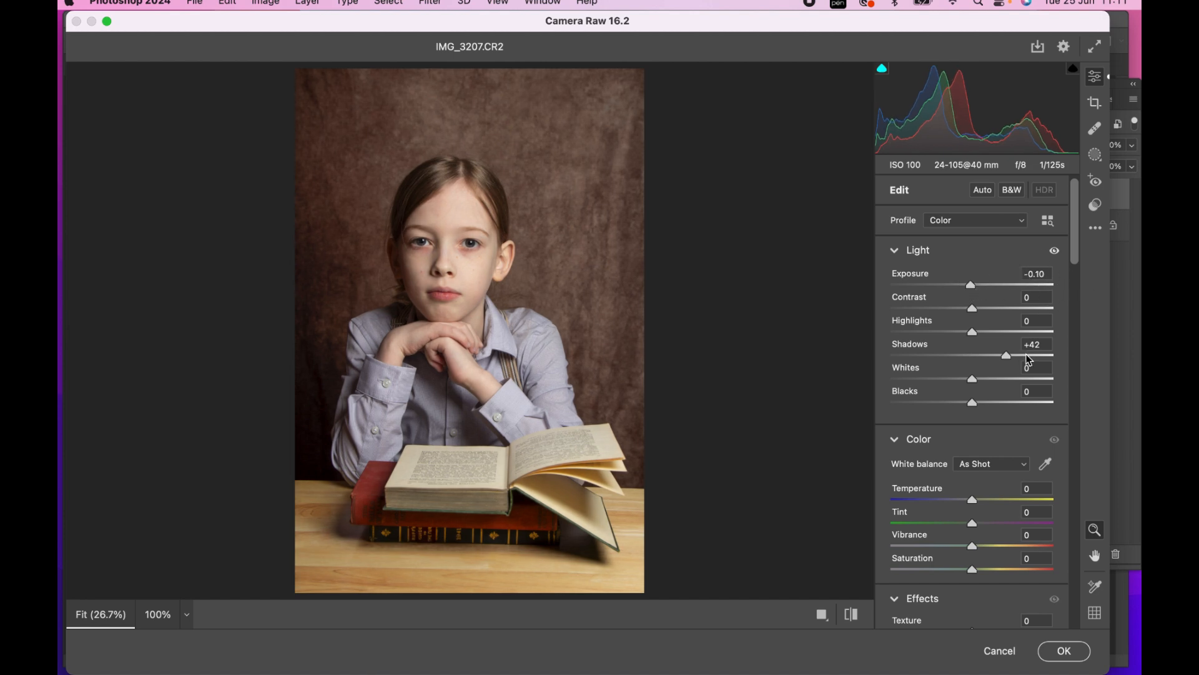
pyautogui.moveTo(972, 378)
pyautogui.mouseDown()
pyautogui.moveTo(987, 381)
pyautogui.moveTo(964, 379)
pyautogui.mouseUp()
pyautogui.moveTo(975, 406); pyautogui.dragTo(976, 405)
# Warm the white balance to Temperature +4 and Tint +6, and set Texture to -10 and Clarity to +8
pyautogui.scroll(-3, 997, 381)
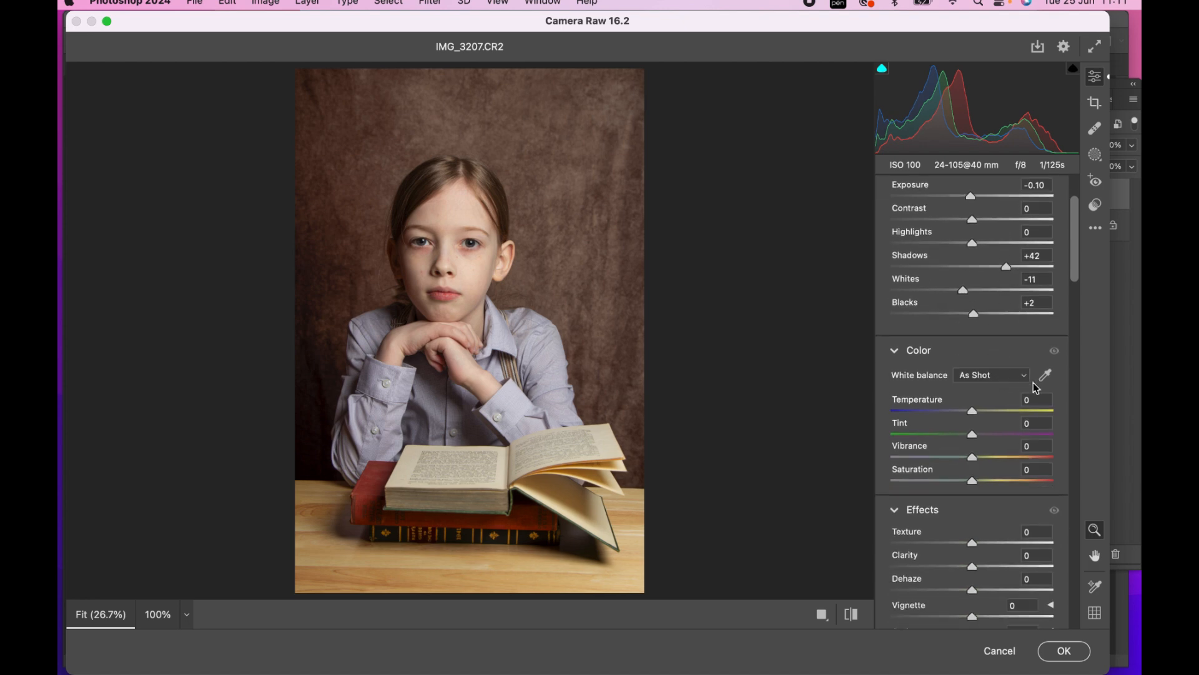
pyautogui.moveTo(973, 409); pyautogui.dragTo(978, 434)
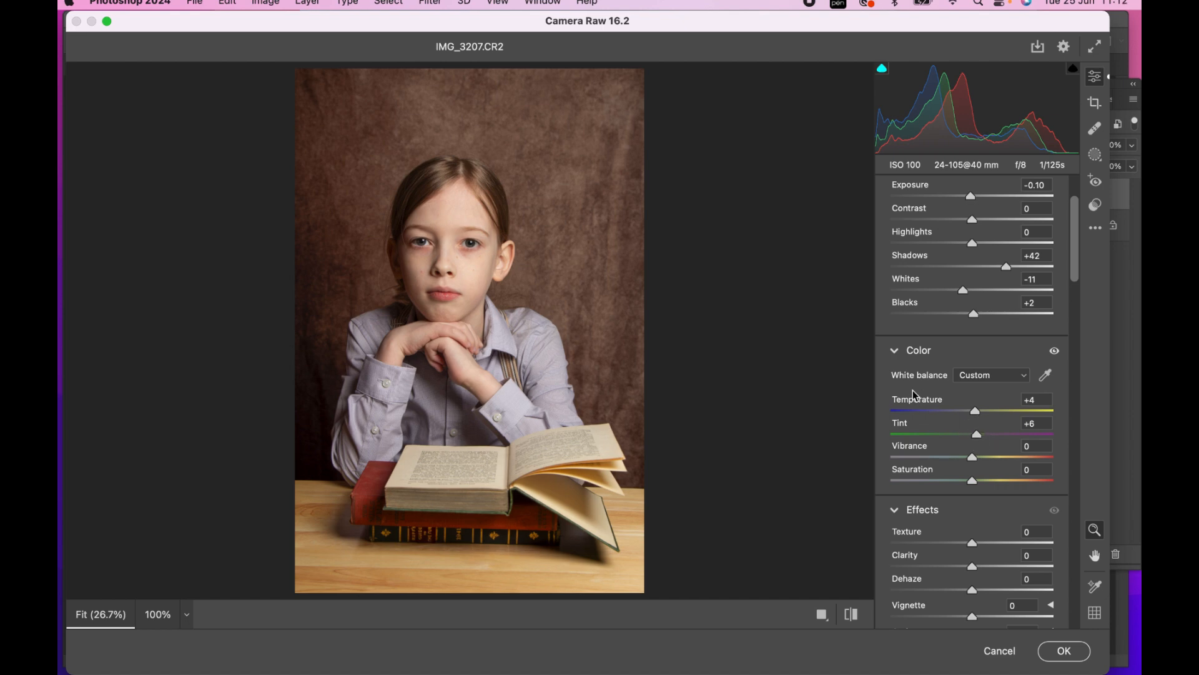
pyautogui.scroll(-3, 974, 421)
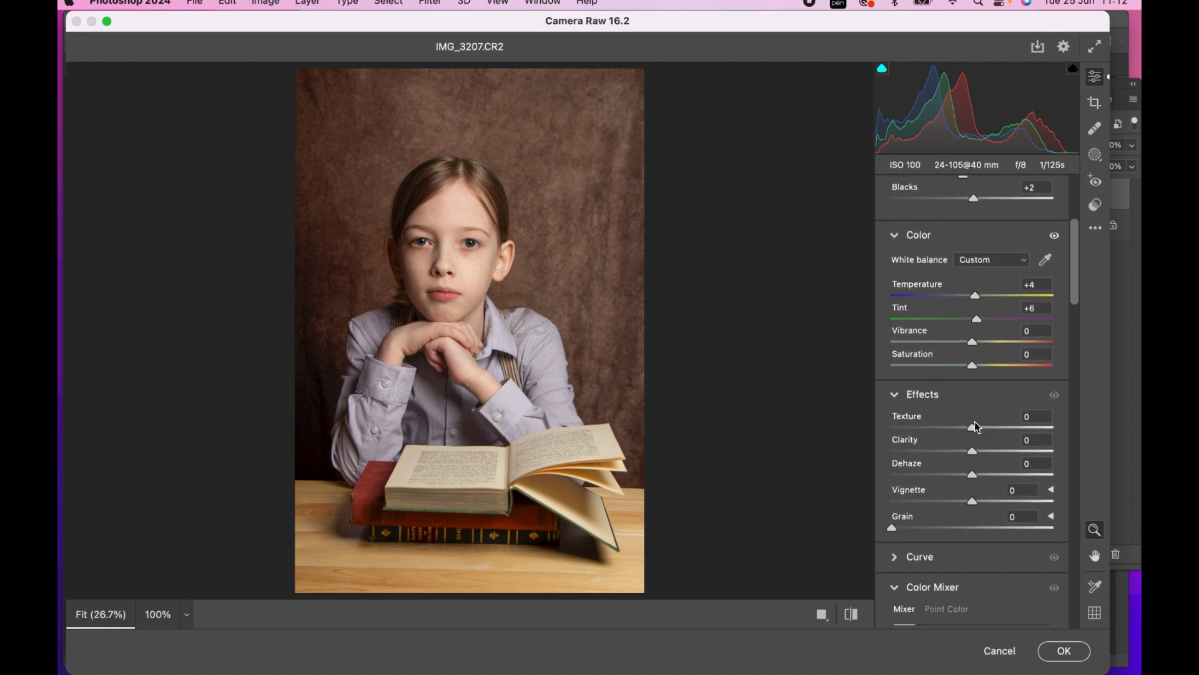
pyautogui.moveTo(973, 422); pyautogui.dragTo(983, 448)
# In the Color Mixer, set the Reds and Oranges saturation to +9 each and the Oranges luminance to +4
pyautogui.scroll(-1, 999, 418)
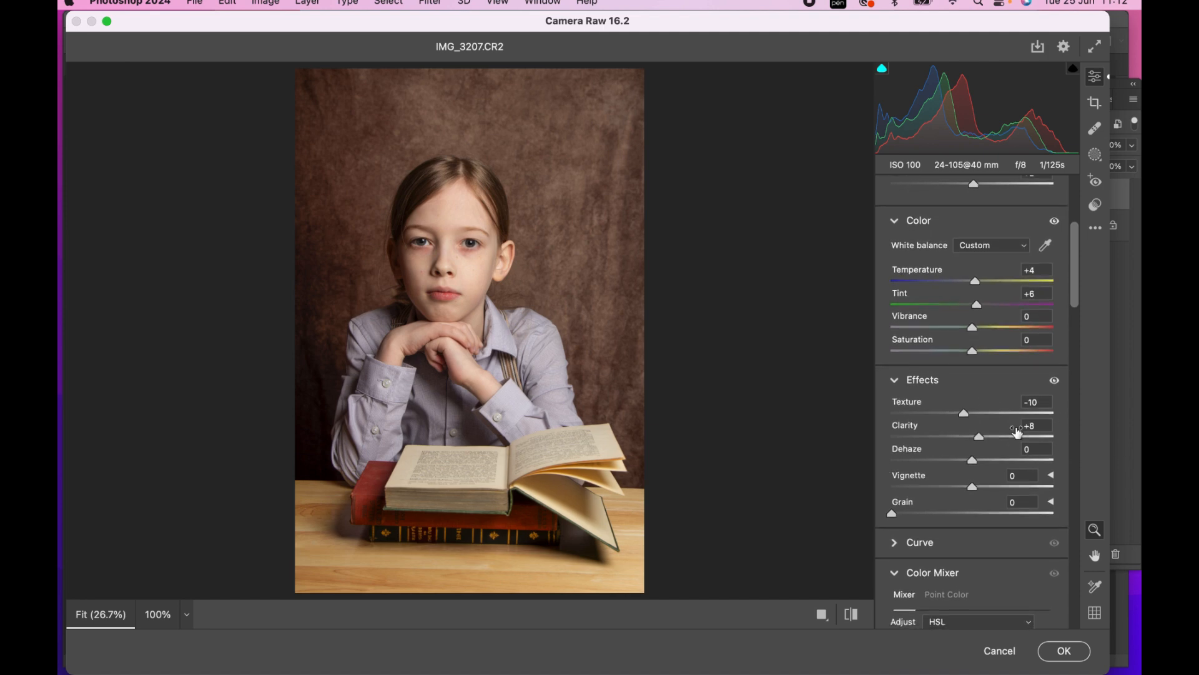
pyautogui.scroll(-5, 970, 415)
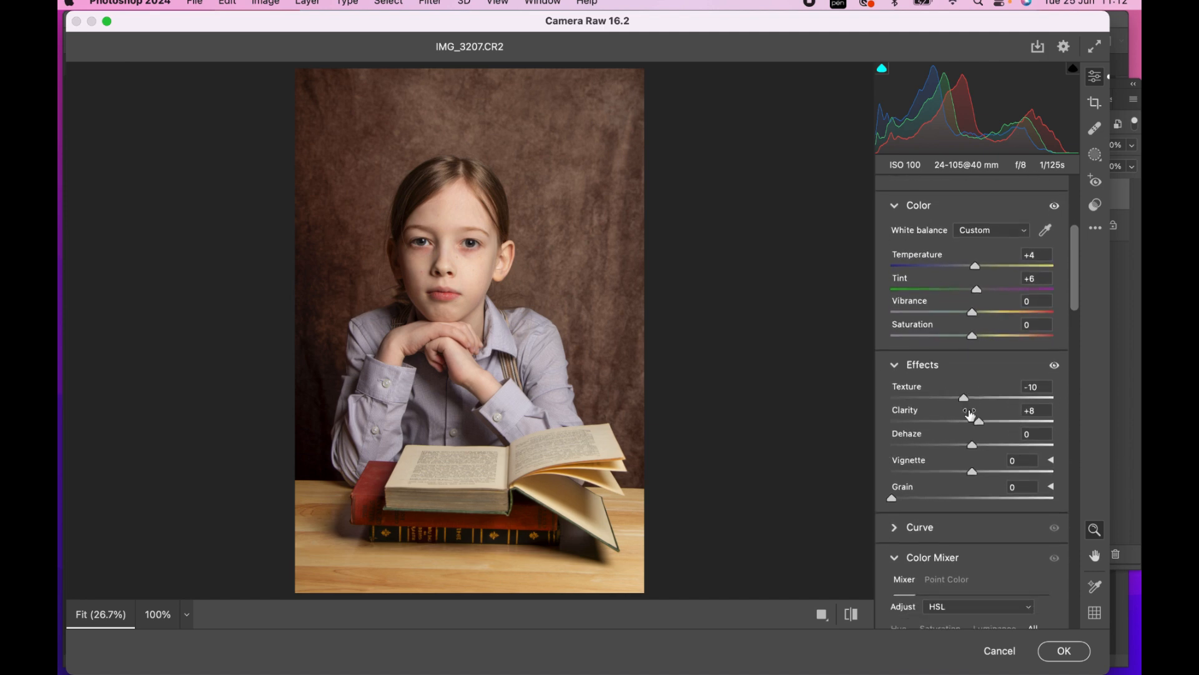
pyautogui.scroll(-8, 970, 413)
pyautogui.scroll(4, 970, 413)
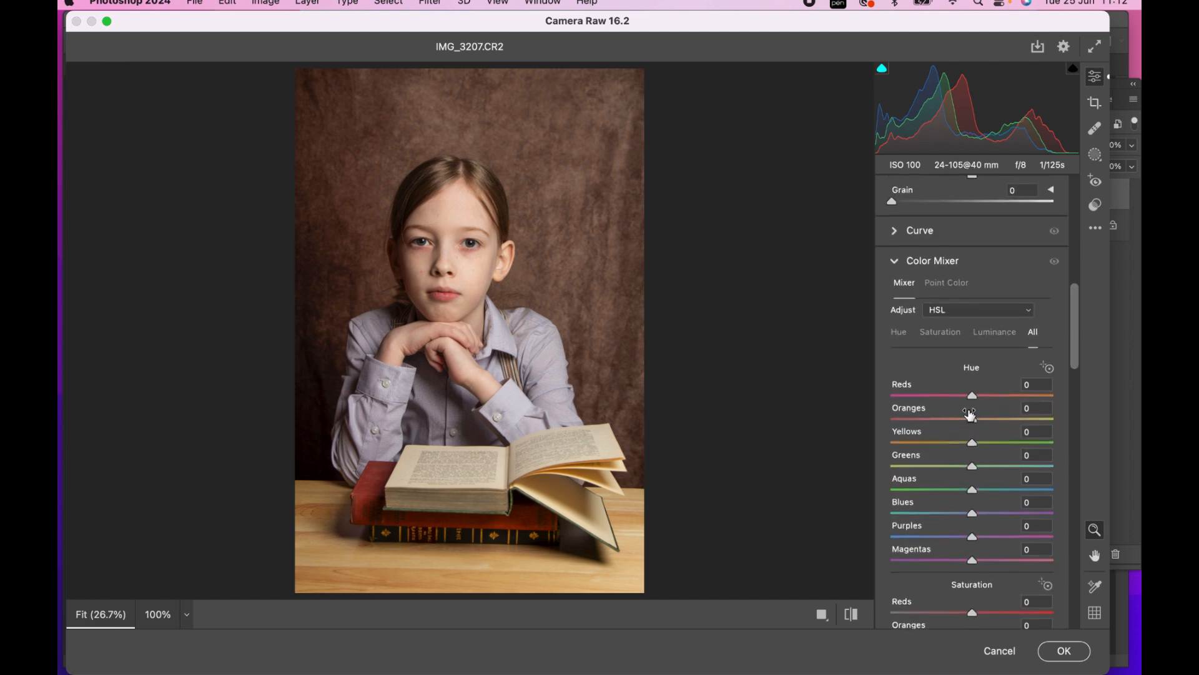
pyautogui.scroll(-3, 970, 414)
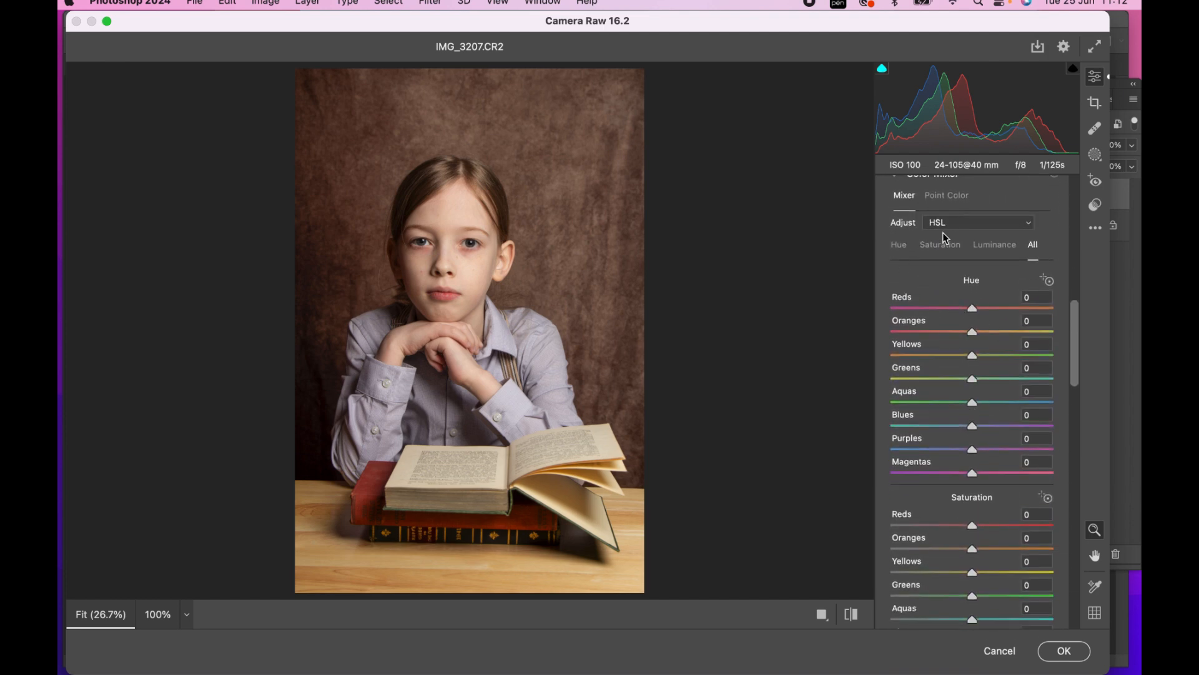
pyautogui.scroll(-3, 943, 396)
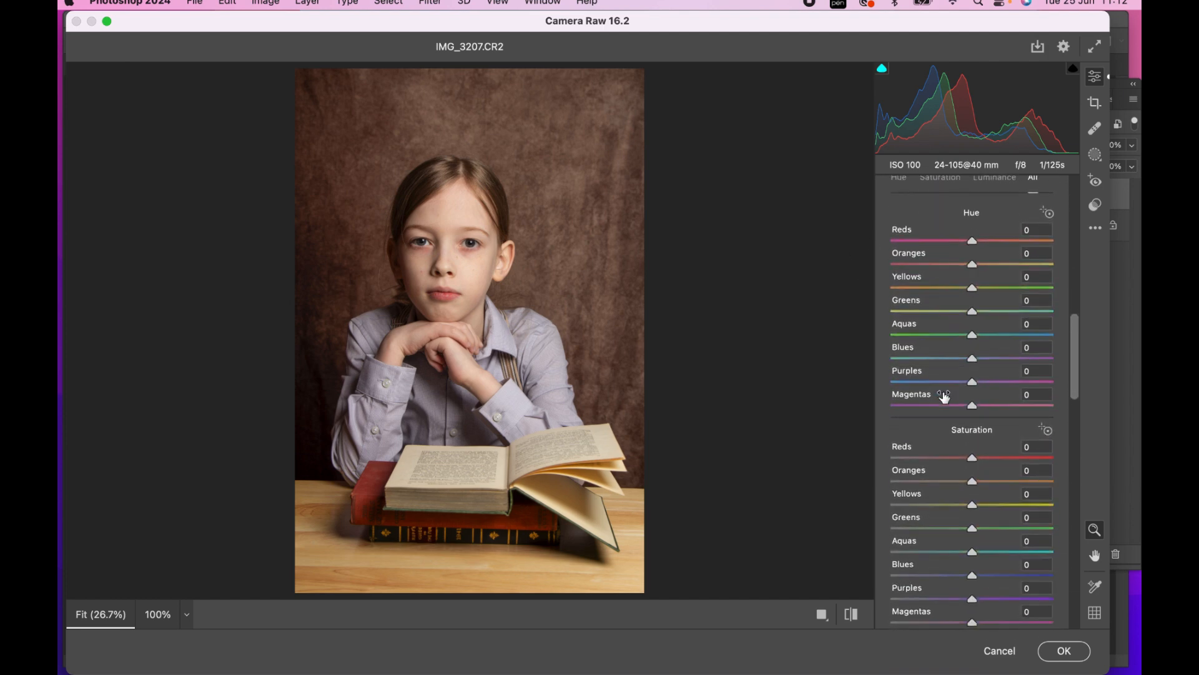
pyautogui.scroll(-3, 953, 374)
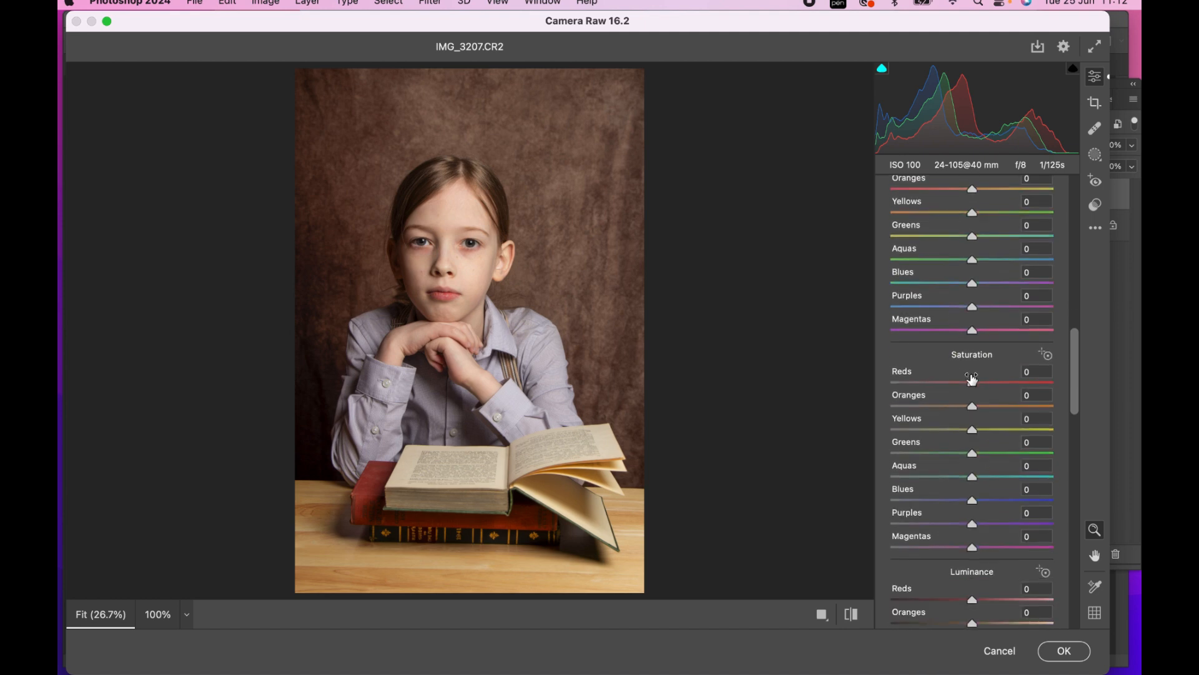
pyautogui.moveTo(974, 382); pyautogui.dragTo(980, 405)
pyautogui.scroll(-5, 974, 381)
pyautogui.scroll(-3, 934, 379)
pyautogui.moveTo(975, 473); pyautogui.dragTo(977, 473)
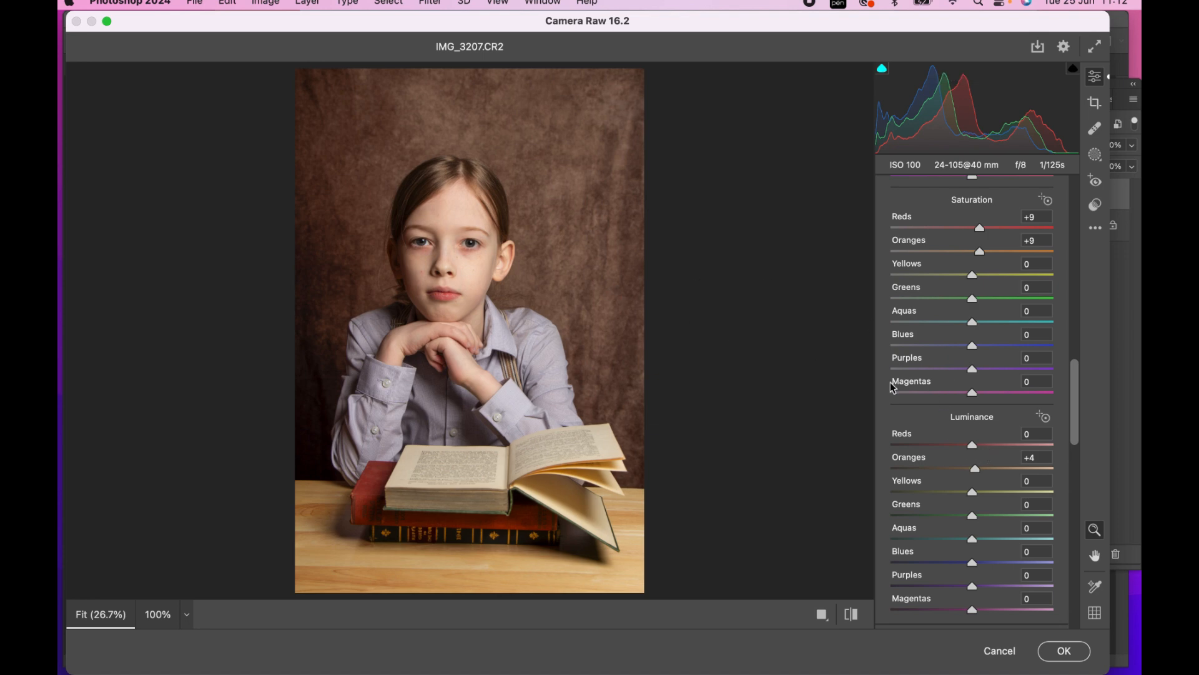
# Shift the shirt's purples with a Purples hue of -71 and a Purples saturation of -64
pyautogui.scroll(-2, 932, 392)
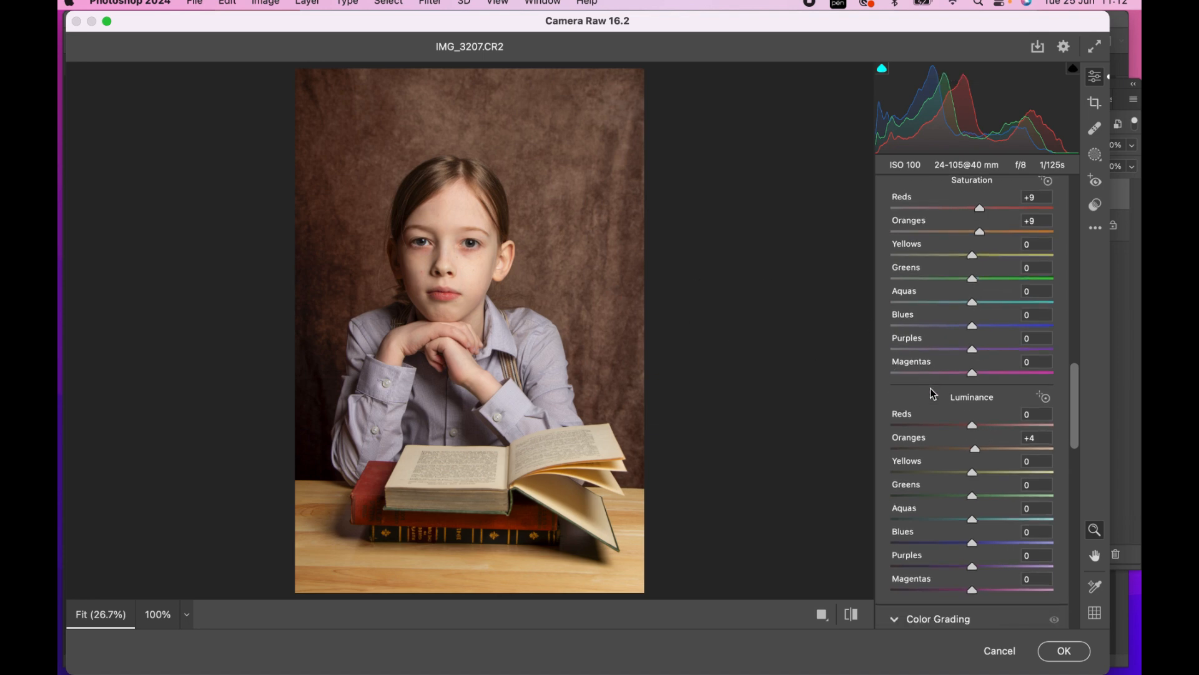
pyautogui.scroll(15, 931, 392)
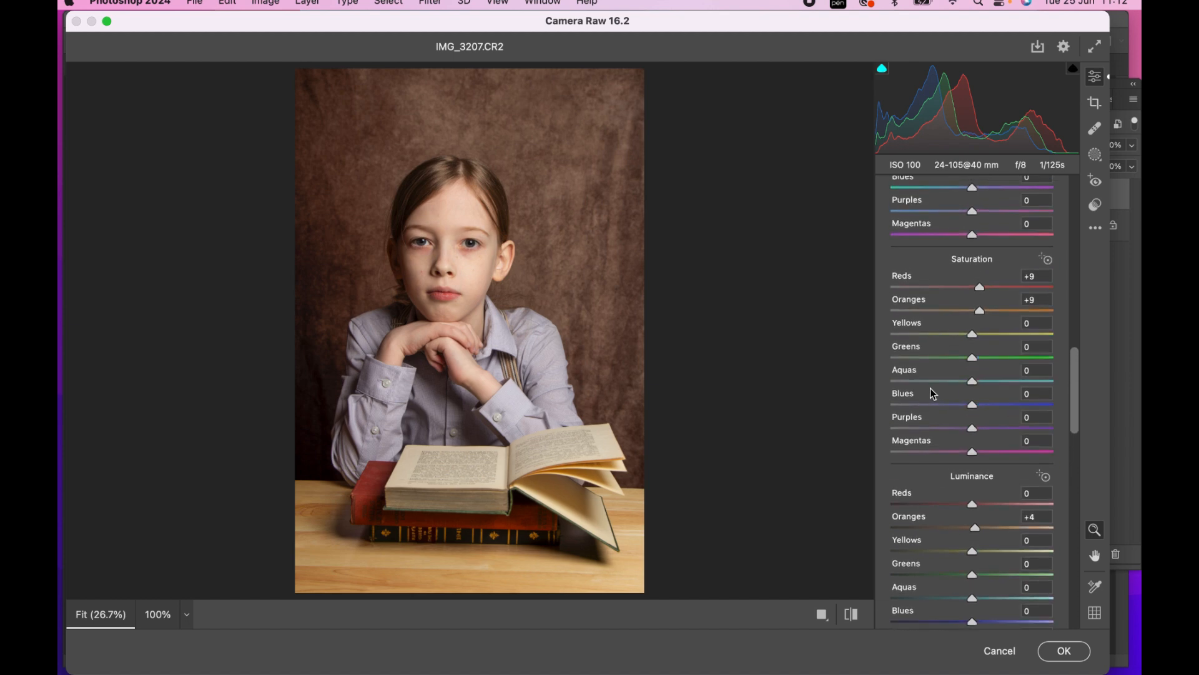
pyautogui.scroll(4, 969, 345)
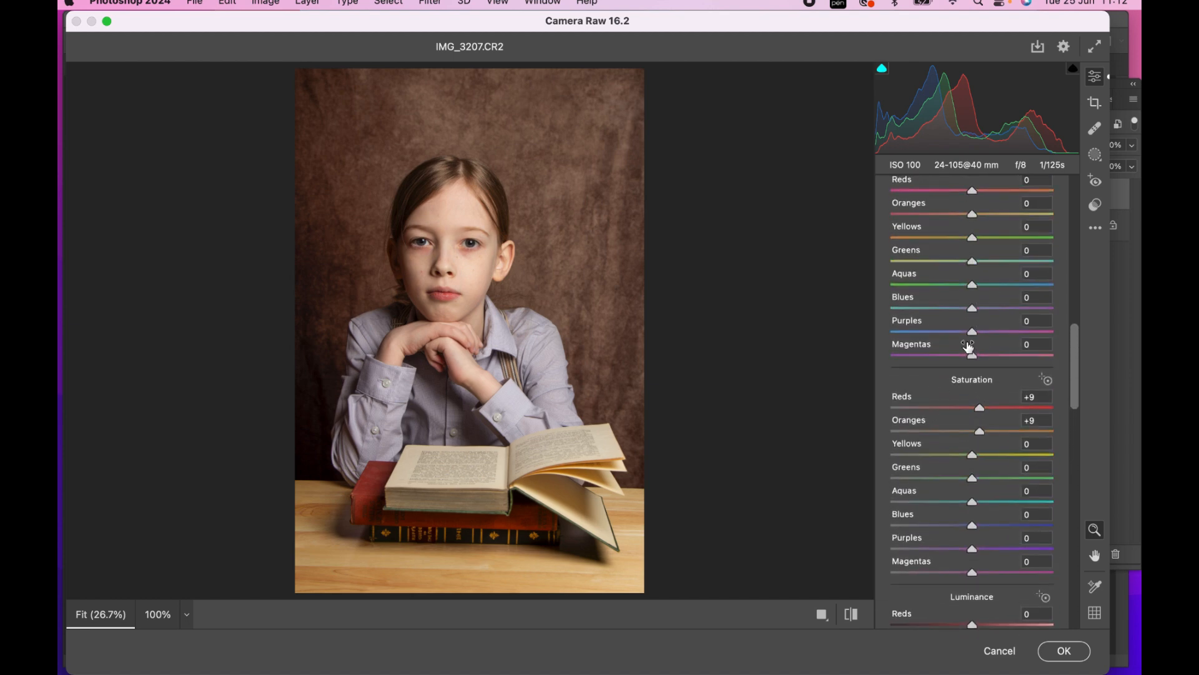
pyautogui.moveTo(975, 370); pyautogui.dragTo(915, 392)
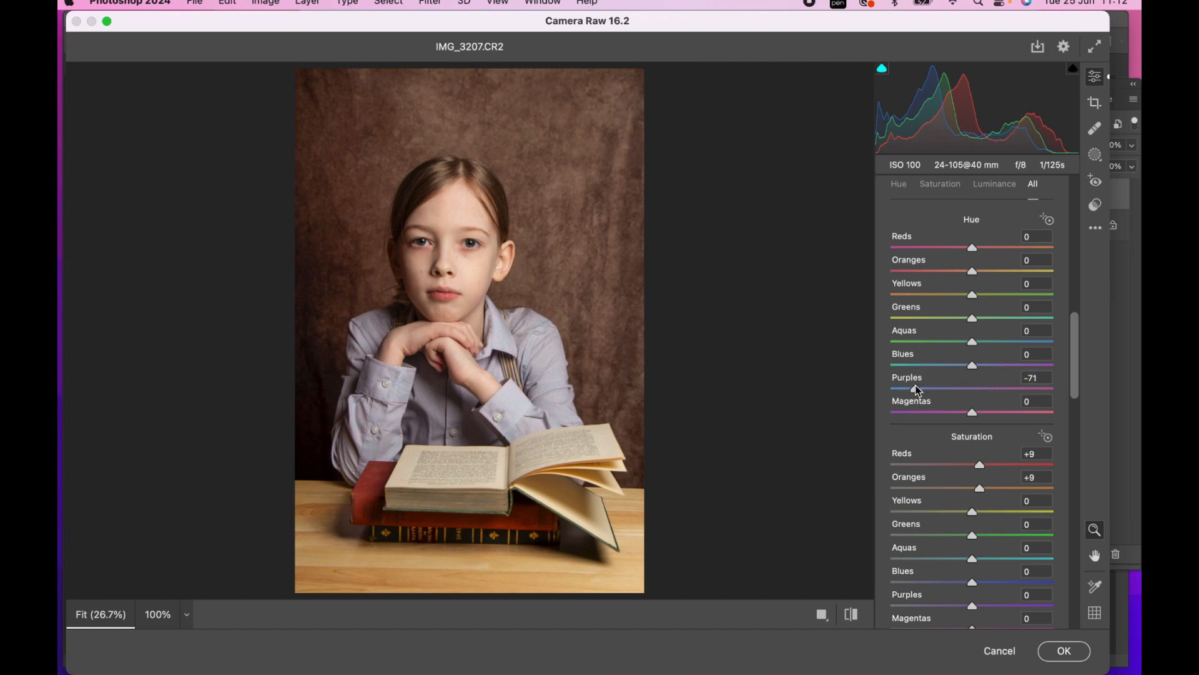
pyautogui.scroll(-5, 978, 338)
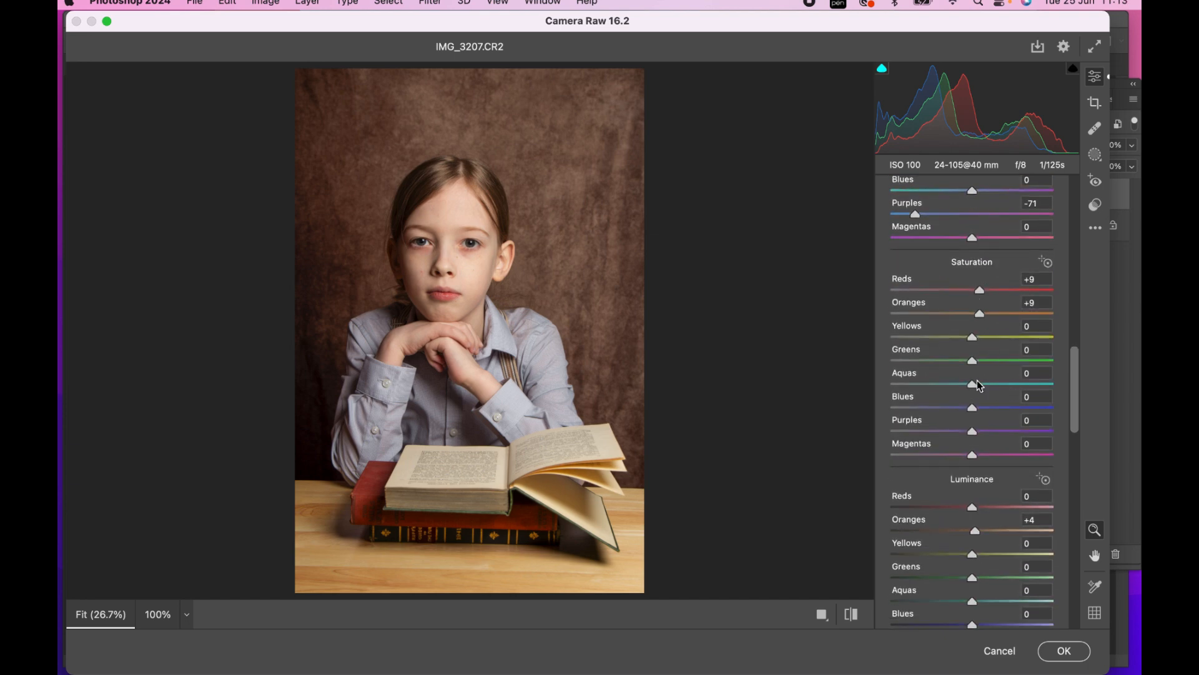
pyautogui.moveTo(972, 431); pyautogui.dragTo(920, 430)
# Set the Detail Sharpening amount to about 28
pyautogui.scroll(2, 948, 312)
pyautogui.scroll(2, 947, 312)
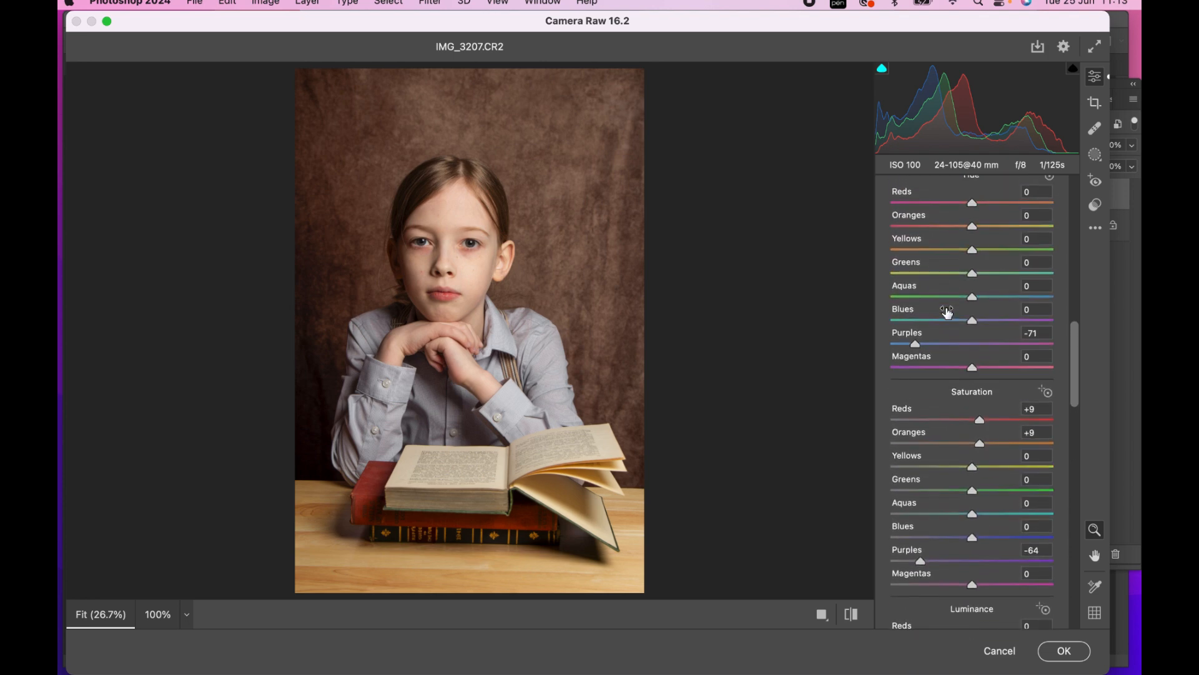
pyautogui.scroll(1, 957, 334)
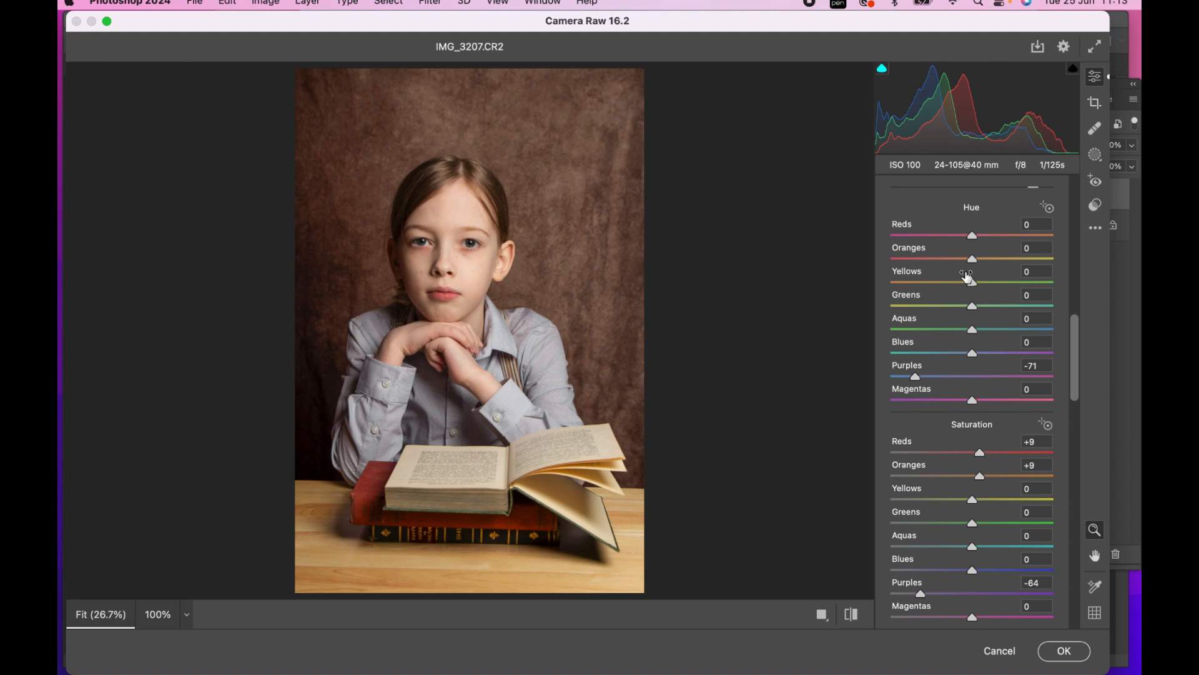
pyautogui.scroll(-5, 1000, 430)
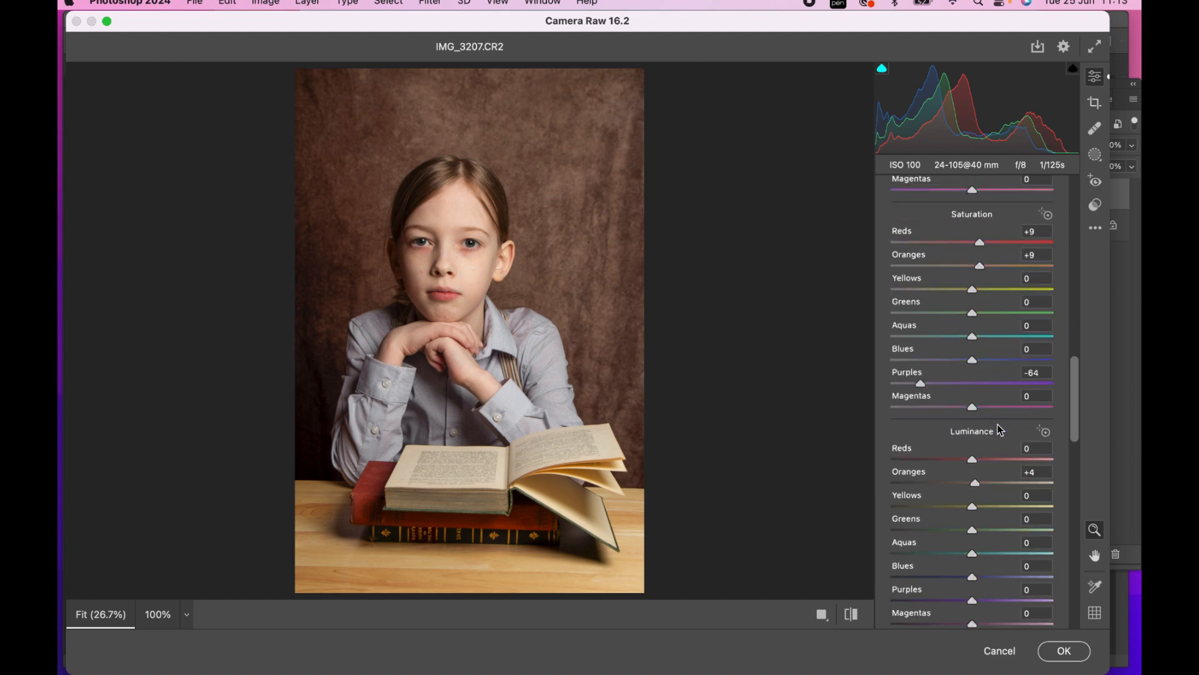
pyautogui.scroll(-20, 999, 430)
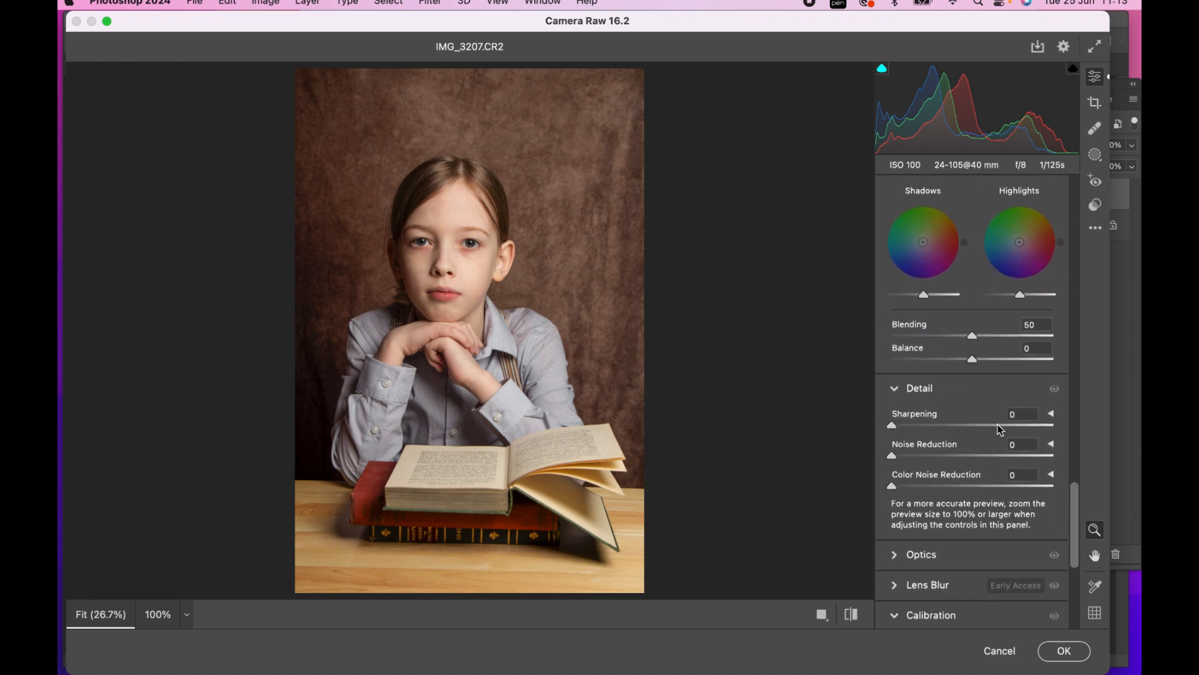
pyautogui.scroll(-2, 998, 428)
pyautogui.moveTo(892, 388); pyautogui.dragTo(928, 395)
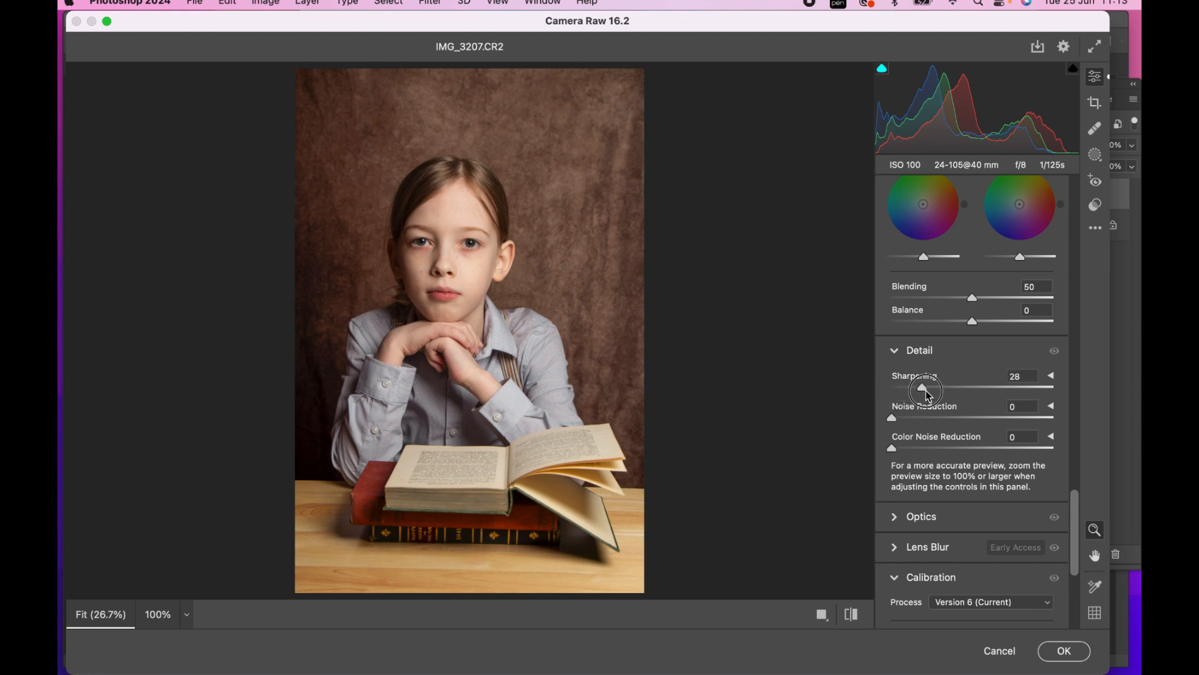
# Create a new mask that automatically selects the portrait's background
pyautogui.scroll(15, 1000, 419)
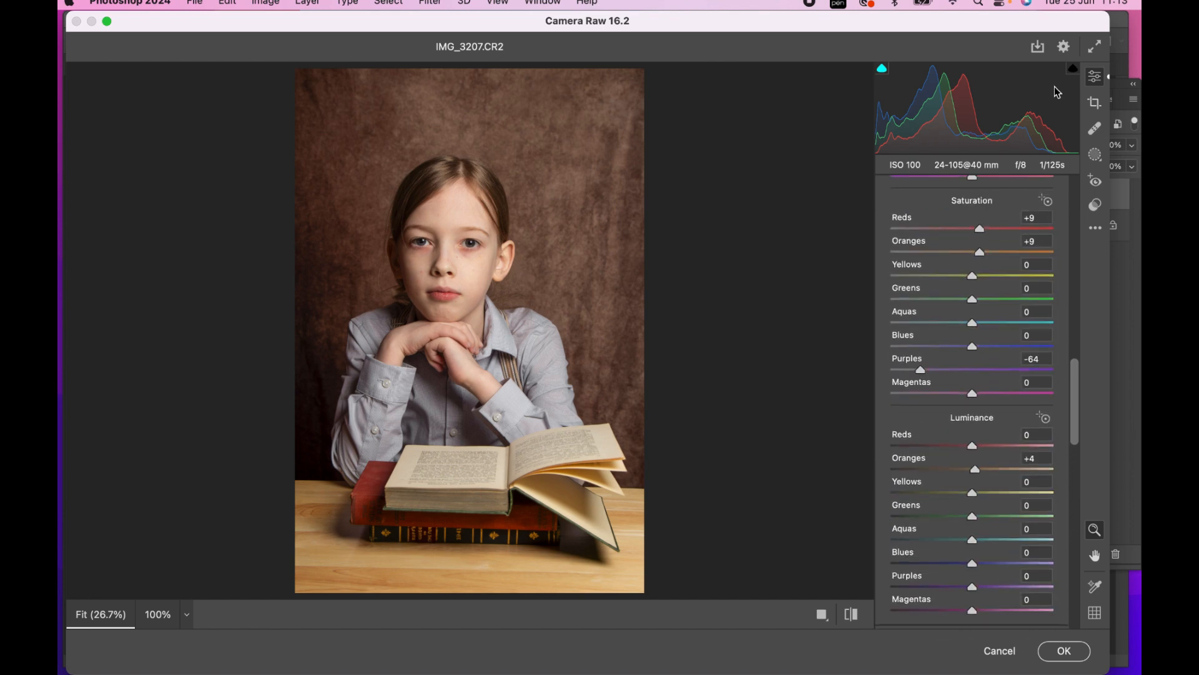
pyautogui.click(1095, 155)
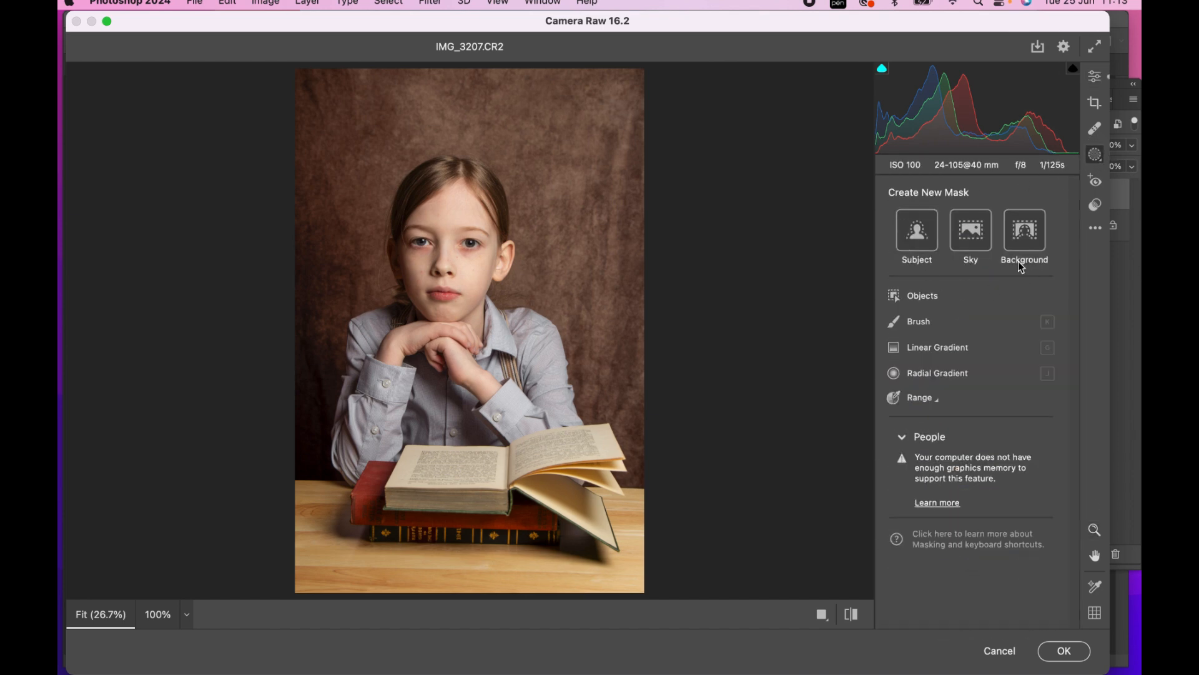
pyautogui.click(1024, 230)
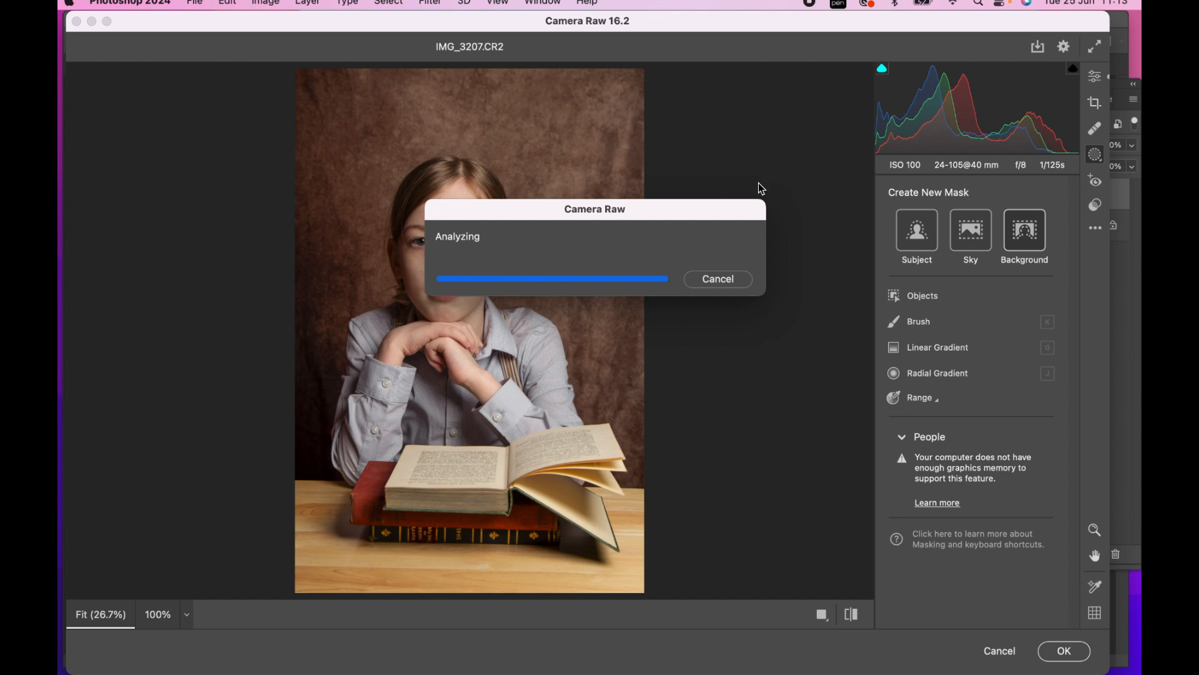
# Darken and cool the masked background with Exposure -0.40, Blacks -3 and Temperature -8
pyautogui.scroll(-5, 969, 350)
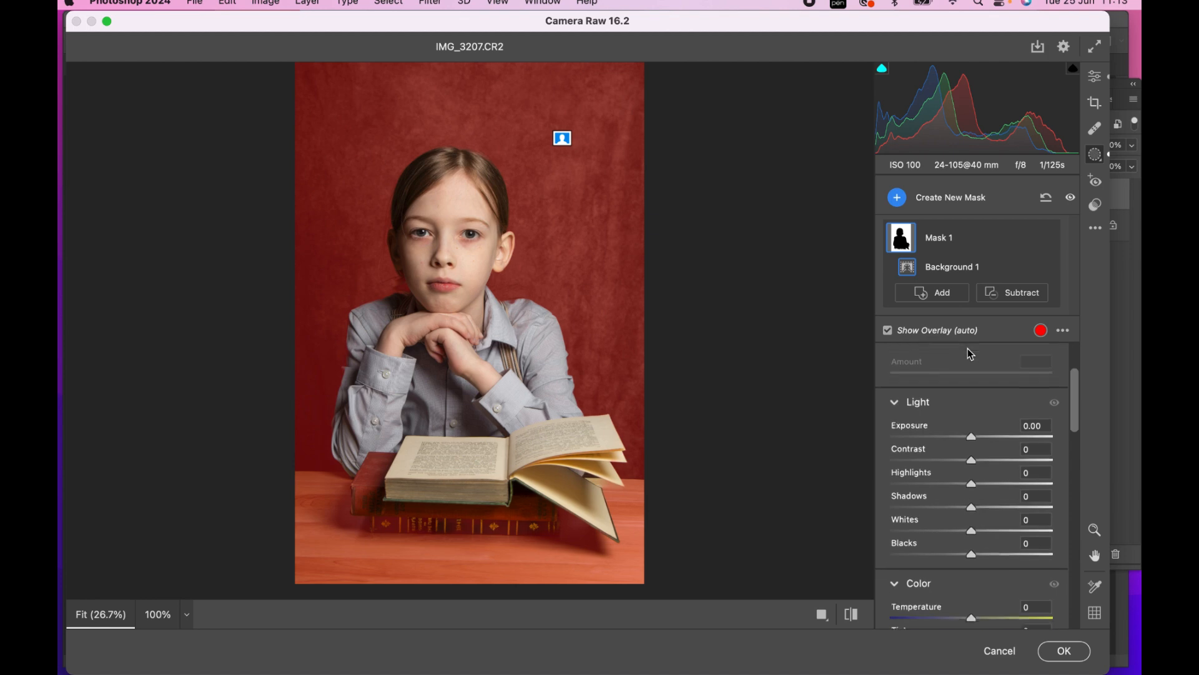
pyautogui.moveTo(973, 407); pyautogui.dragTo(967, 410)
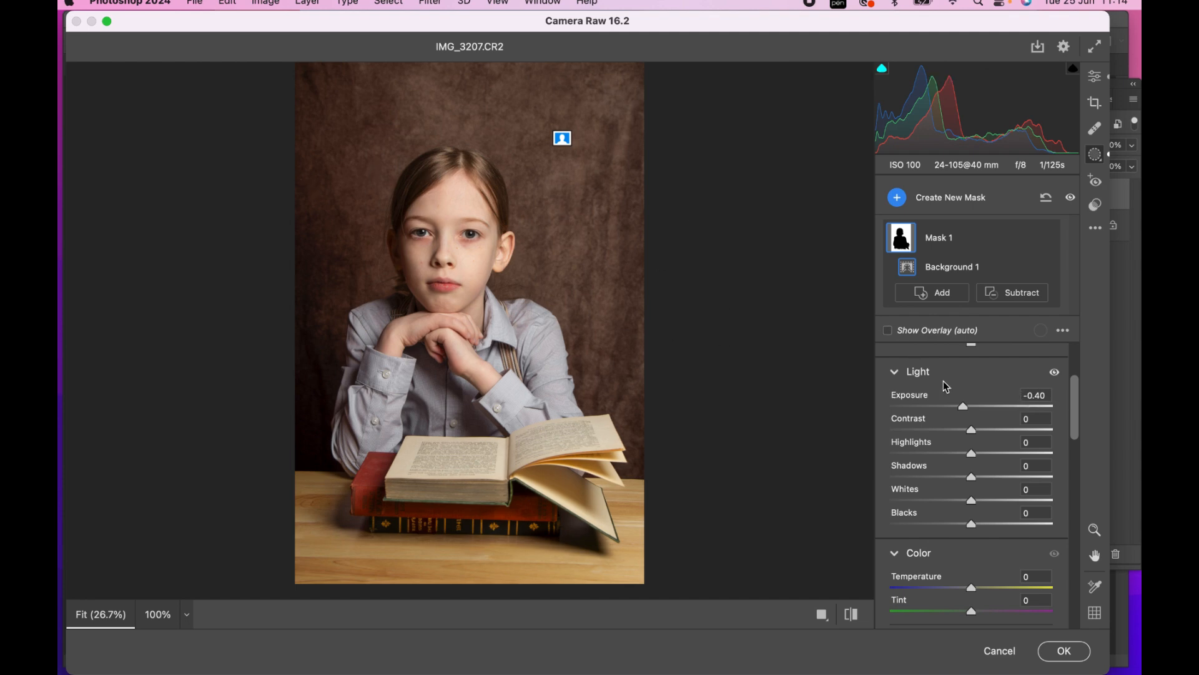
pyautogui.moveTo(972, 527); pyautogui.dragTo(970, 522)
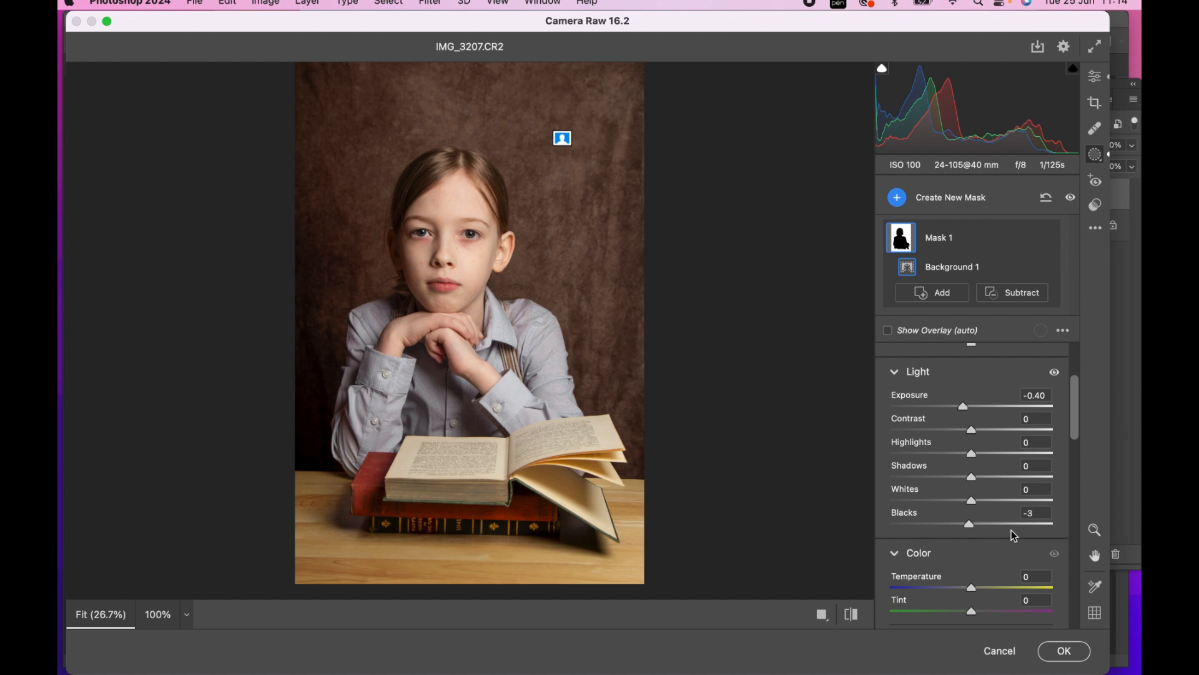
pyautogui.scroll(-5, 970, 448)
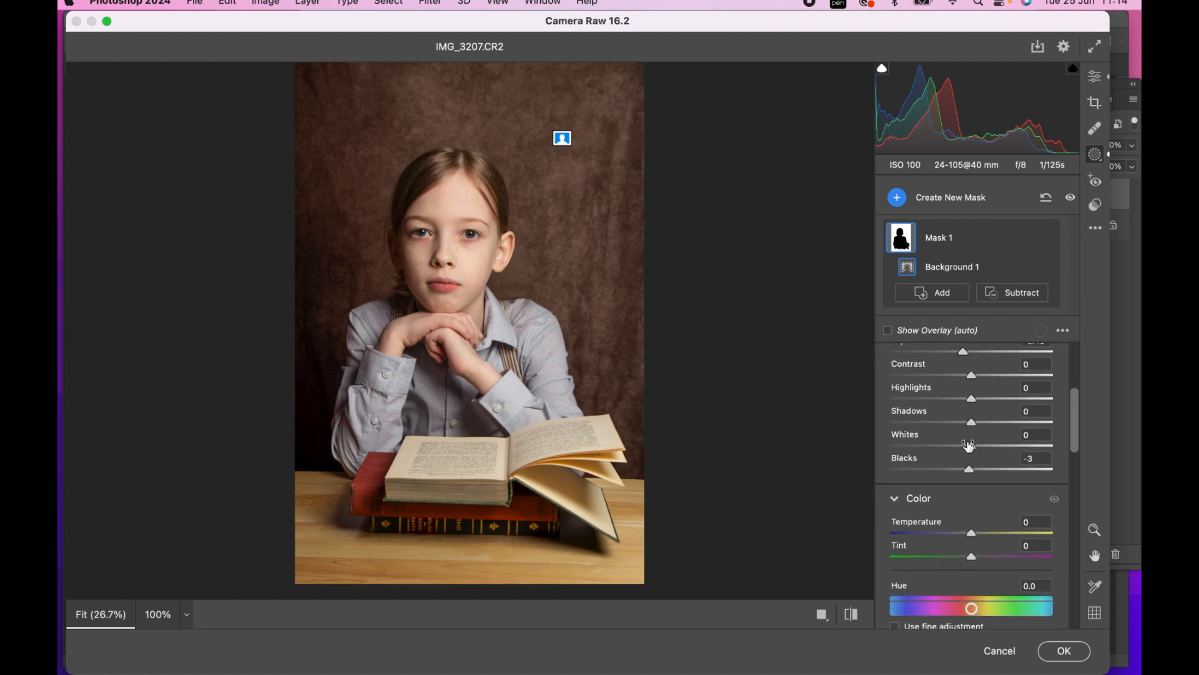
pyautogui.moveTo(972, 443)
pyautogui.mouseDown()
pyautogui.moveTo(954, 443)
pyautogui.moveTo(965, 442)
pyautogui.mouseUp()
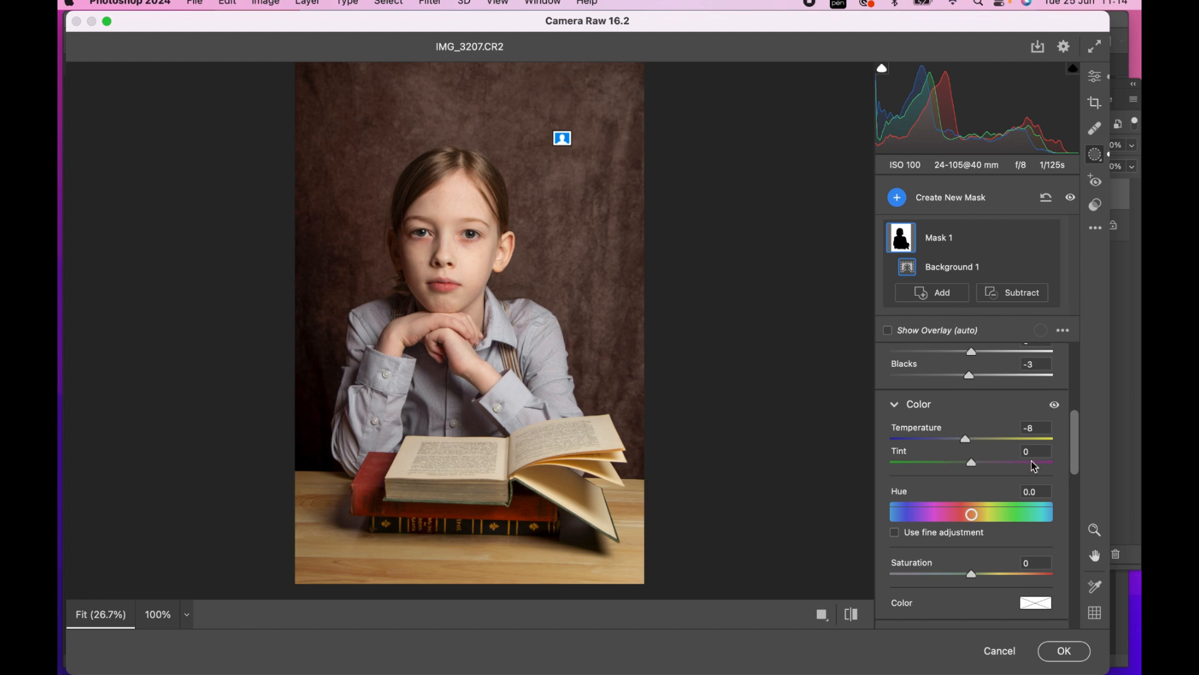
# Create a second mask that automatically selects the subject
pyautogui.click(898, 200)
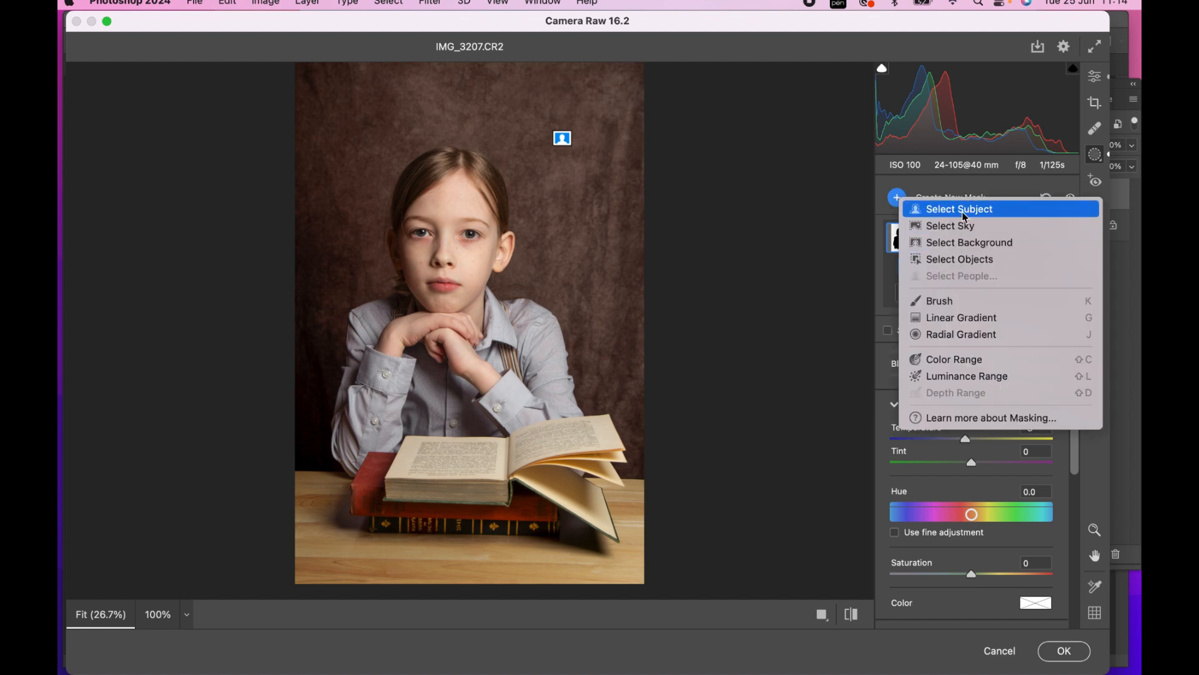
pyautogui.click(953, 210)
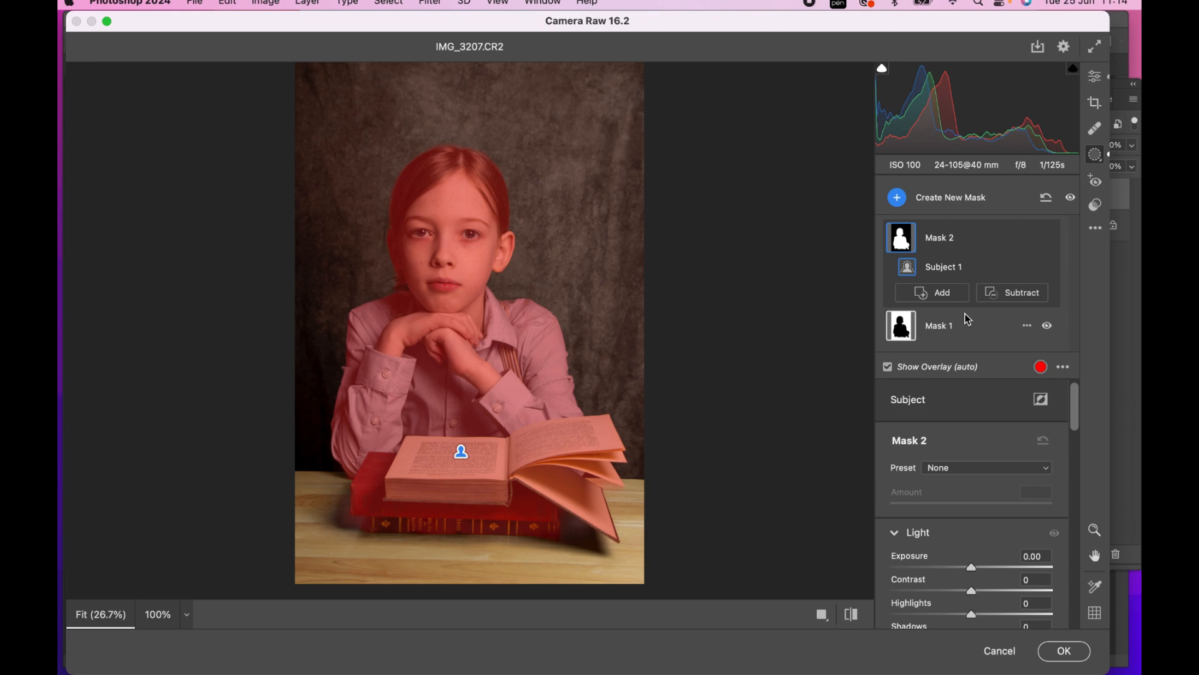
# Set the subject mask to Exposure -0.05, Highlights -24, Shadows +18 and Whites -6, and compare the photo before and after
pyautogui.scroll(-3, 977, 445)
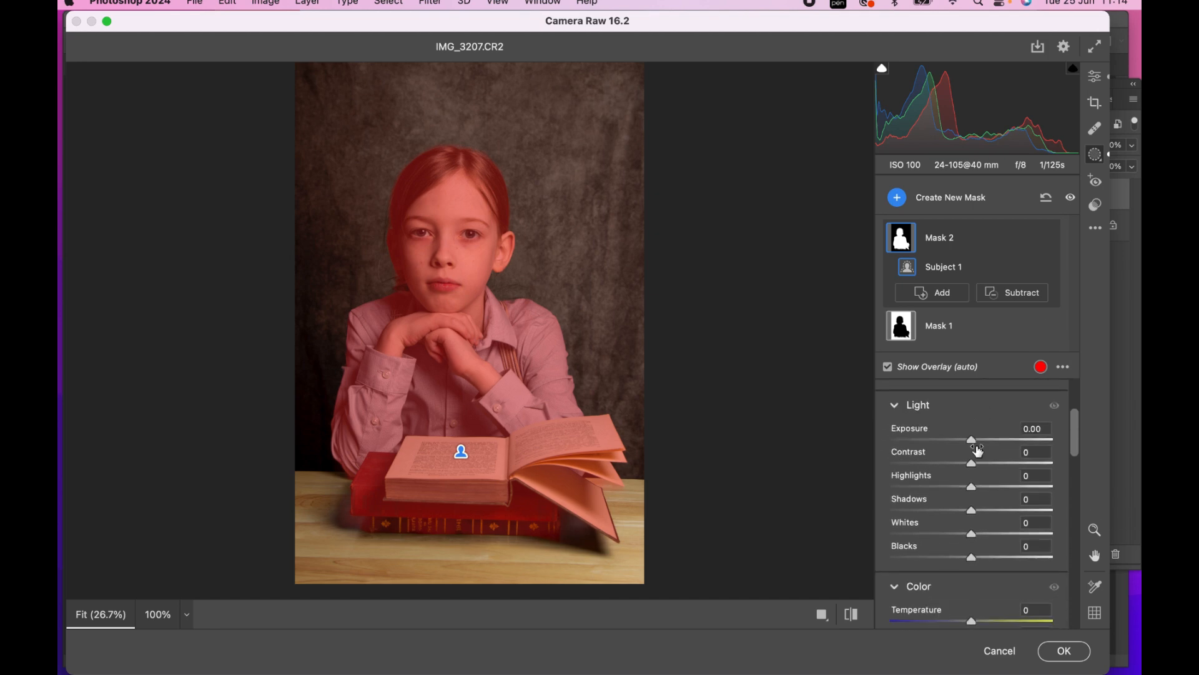
pyautogui.moveTo(973, 512); pyautogui.dragTo(953, 488)
pyautogui.moveTo(972, 536); pyautogui.dragTo(967, 535)
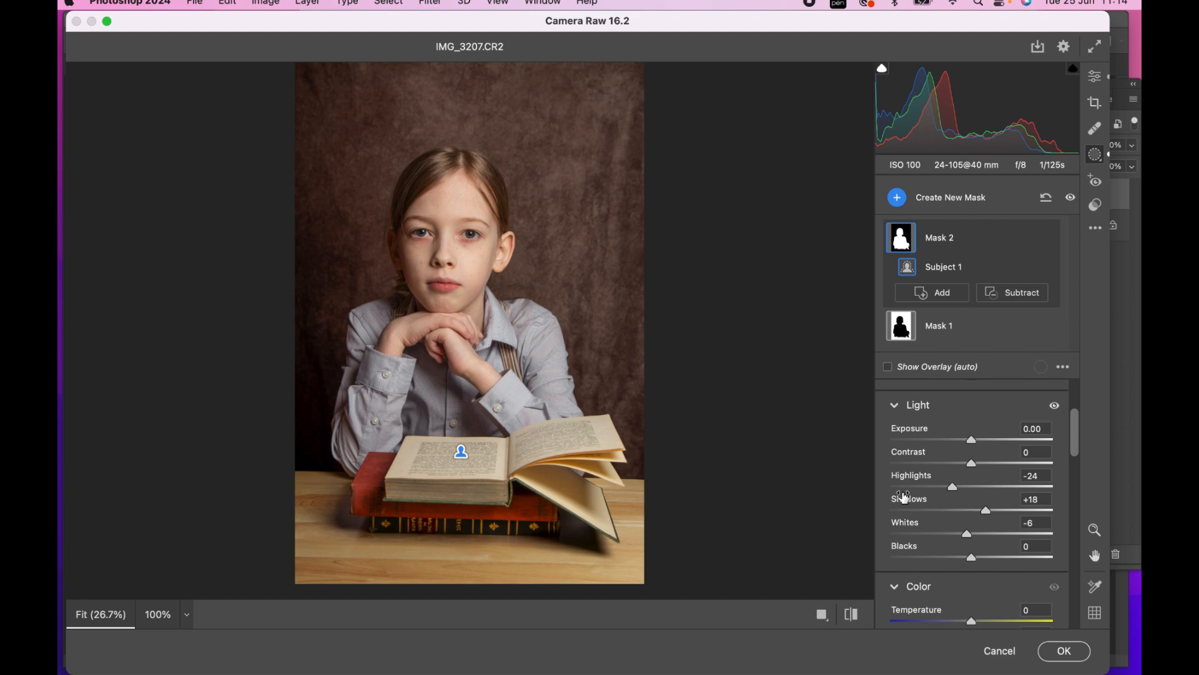
pyautogui.moveTo(975, 444); pyautogui.dragTo(973, 443)
pyautogui.click(853, 617)
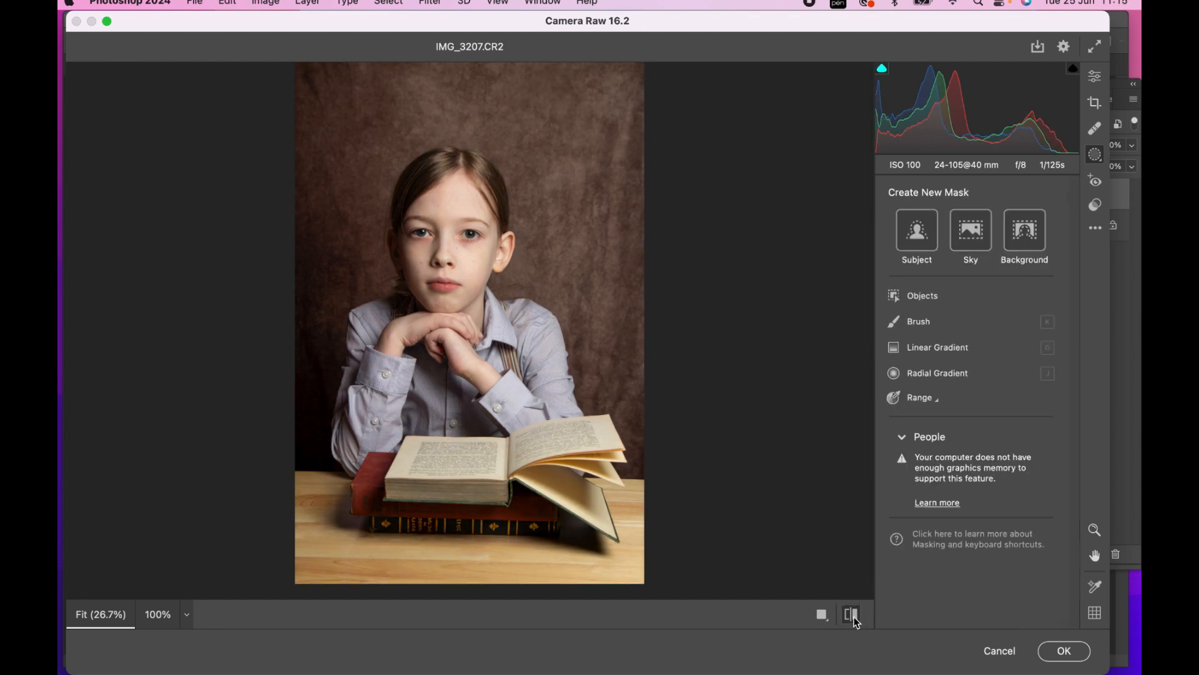
pyautogui.click(853, 616)
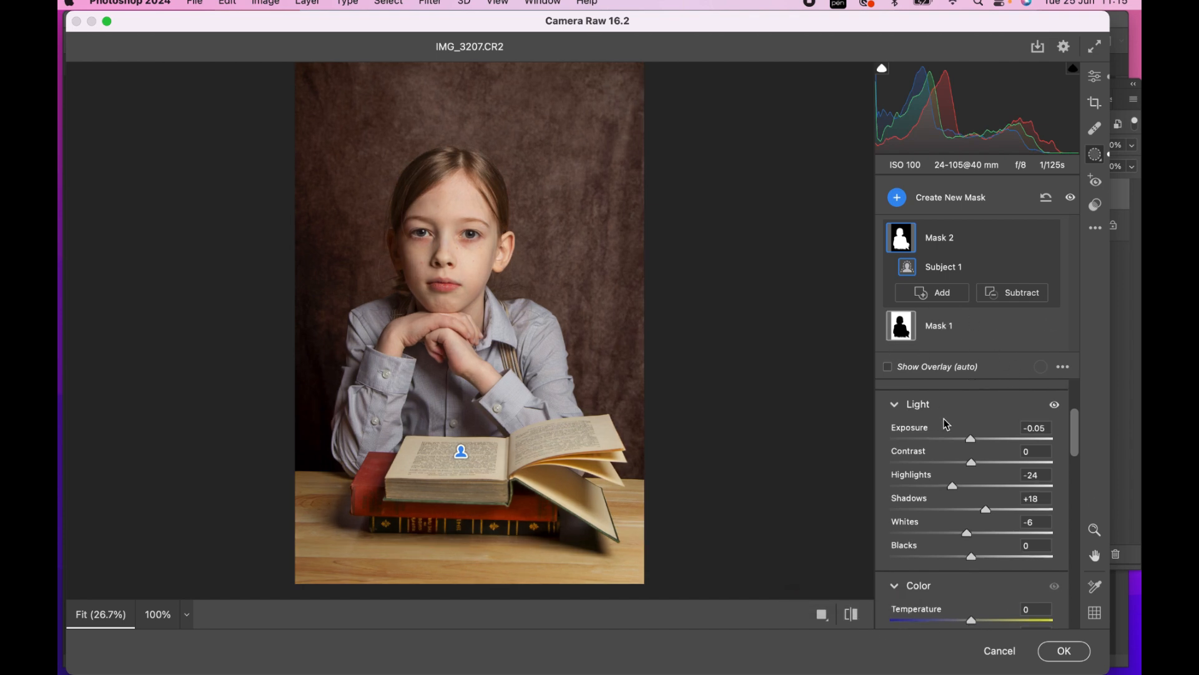
# Set the subject mask's Tint to +3 and apply the Camera Raw edits to the layer
pyautogui.scroll(-5, 943, 419)
pyautogui.scroll(3, 944, 421)
pyautogui.scroll(-5, 946, 424)
pyautogui.scroll(1, 942, 420)
pyautogui.scroll(-2, 962, 438)
pyautogui.moveTo(973, 452); pyautogui.dragTo(976, 453)
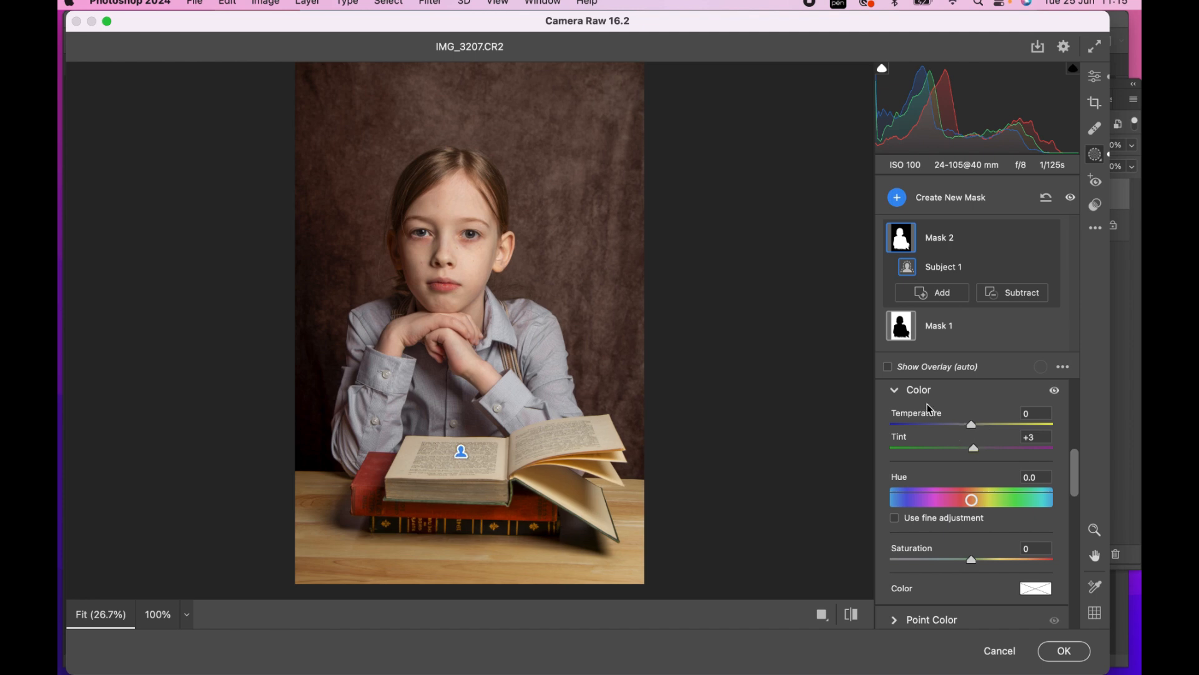
pyautogui.click(1065, 652)
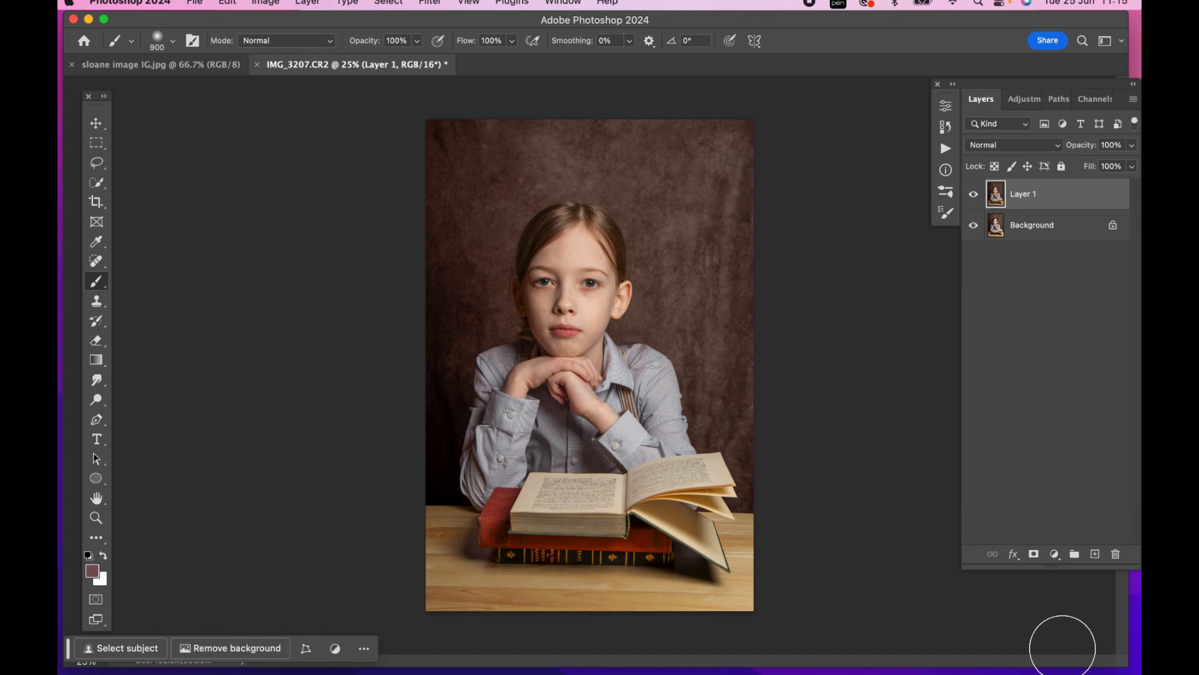
# Compare the portrait with and without the Camera Raw edits by repeatedly hiding and showing Layer 1
pyautogui.moveTo(1070, 85); pyautogui.dragTo(998, 95)
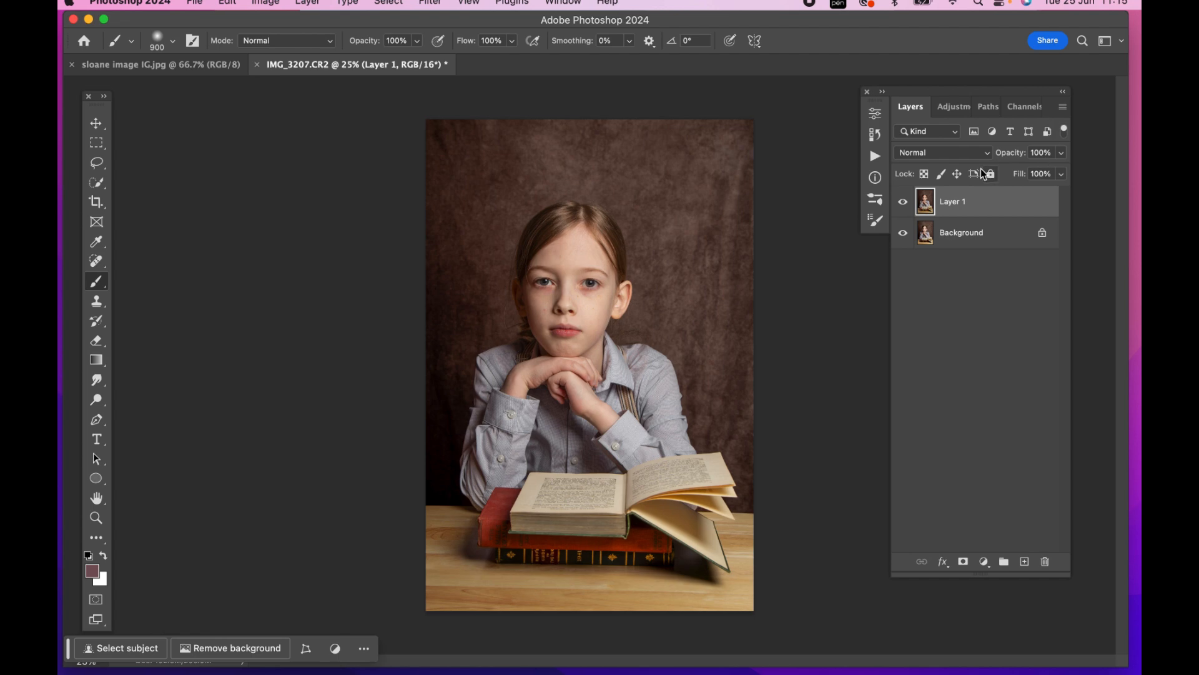
pyautogui.click(904, 201)
pyautogui.click(903, 202)
pyautogui.click(903, 202)
pyautogui.click(904, 201)
pyautogui.click(903, 204)
pyautogui.click(901, 203)
pyautogui.click(902, 202)
pyautogui.click(902, 203)
pyautogui.click(901, 203)
pyautogui.click(901, 203)
pyautogui.click(899, 204)
pyautogui.click(901, 204)
pyautogui.click(903, 203)
pyautogui.click(903, 203)
pyautogui.click(903, 204)
pyautogui.click(905, 204)
pyautogui.click(904, 203)
pyautogui.click(905, 203)
# Merge Layer 1 into the Background and duplicate the merged layer
pyautogui.press('super+e')
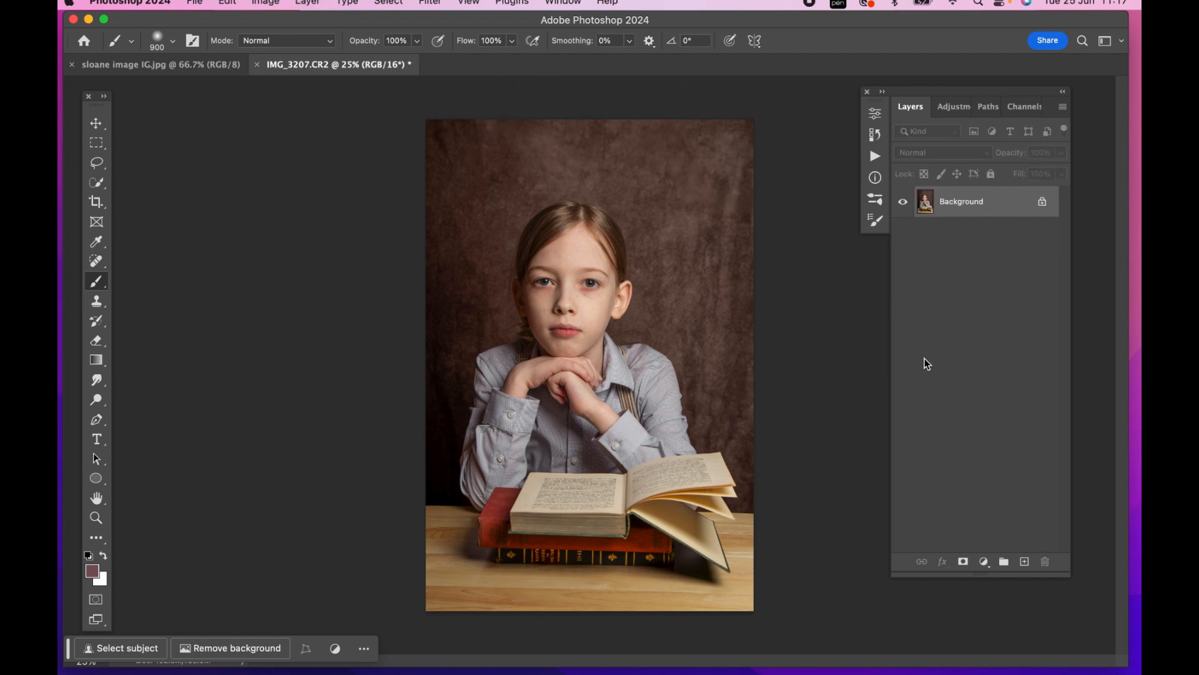
pyautogui.press('super+j')
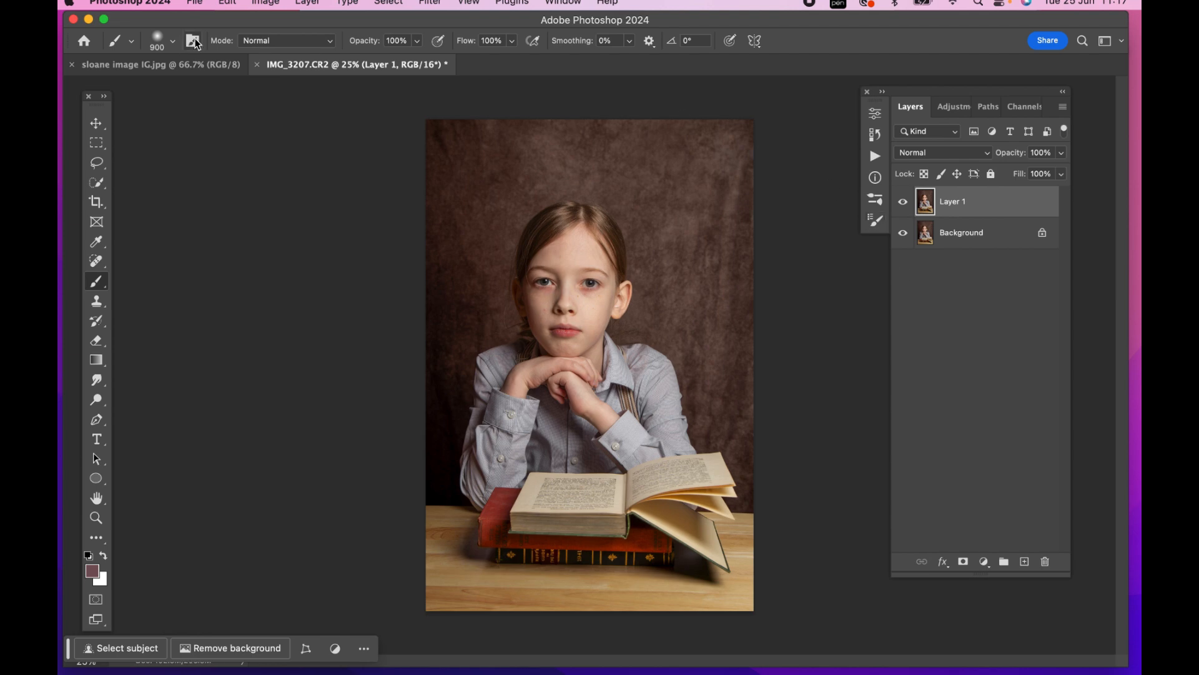
# Use the Patch Tool to even out the backdrop along its upper edge and upper-right area with nearby texture
pyautogui.click(98, 265)
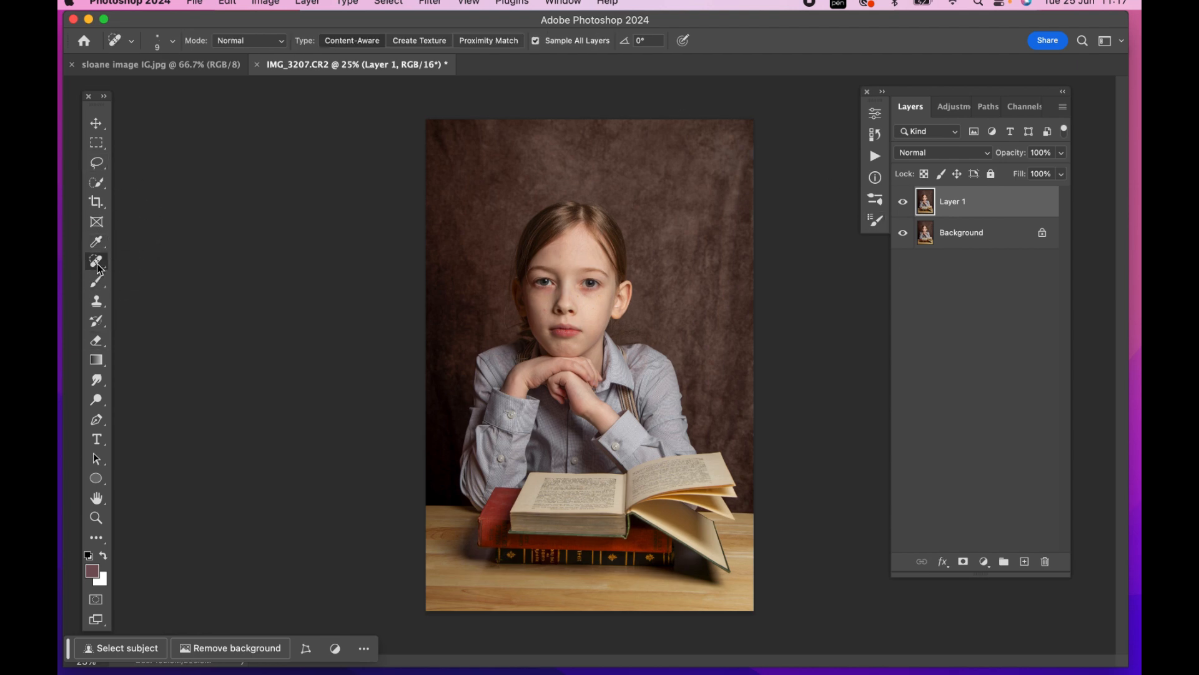
pyautogui.rightClick(98, 265)
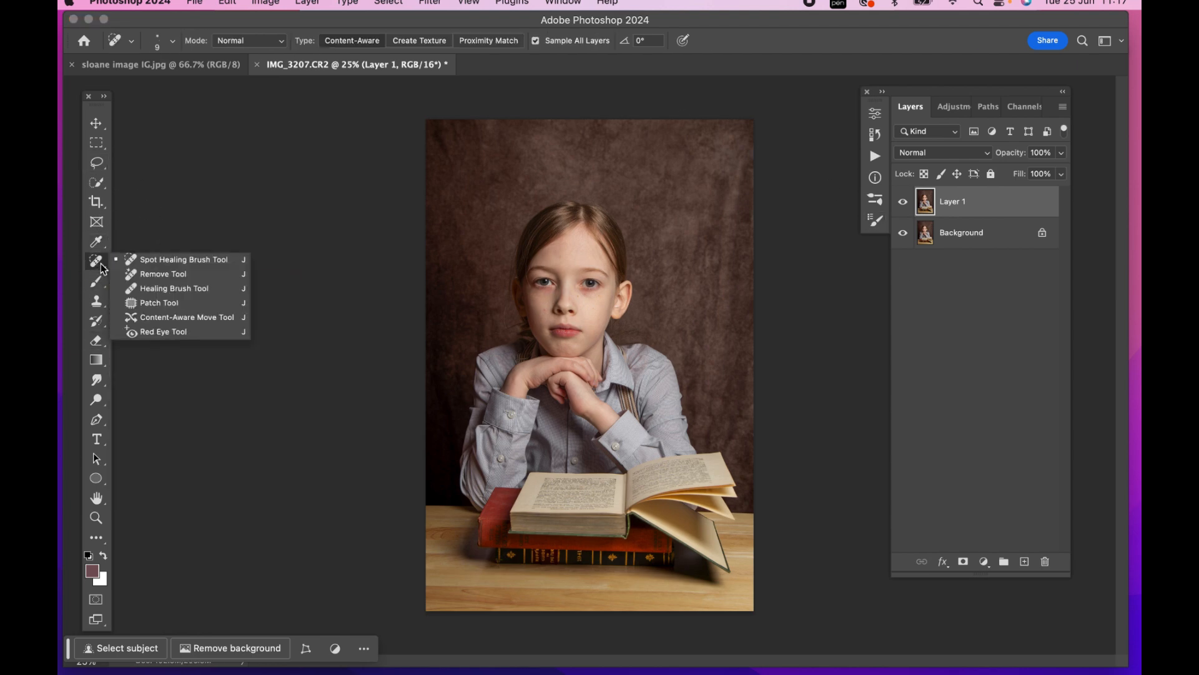
pyautogui.click(161, 303)
pyautogui.moveTo(423, 123)
pyautogui.mouseDown()
pyautogui.moveTo(434, 163)
pyautogui.moveTo(512, 123)
pyautogui.mouseUp()
pyautogui.click(592, 141)
pyautogui.moveTo(757, 201)
pyautogui.mouseDown()
pyautogui.moveTo(712, 196)
pyautogui.moveTo(774, 196)
pyautogui.moveTo(750, 175)
pyautogui.mouseUp()
pyautogui.moveTo(650, 175); pyautogui.dragTo(659, 180)
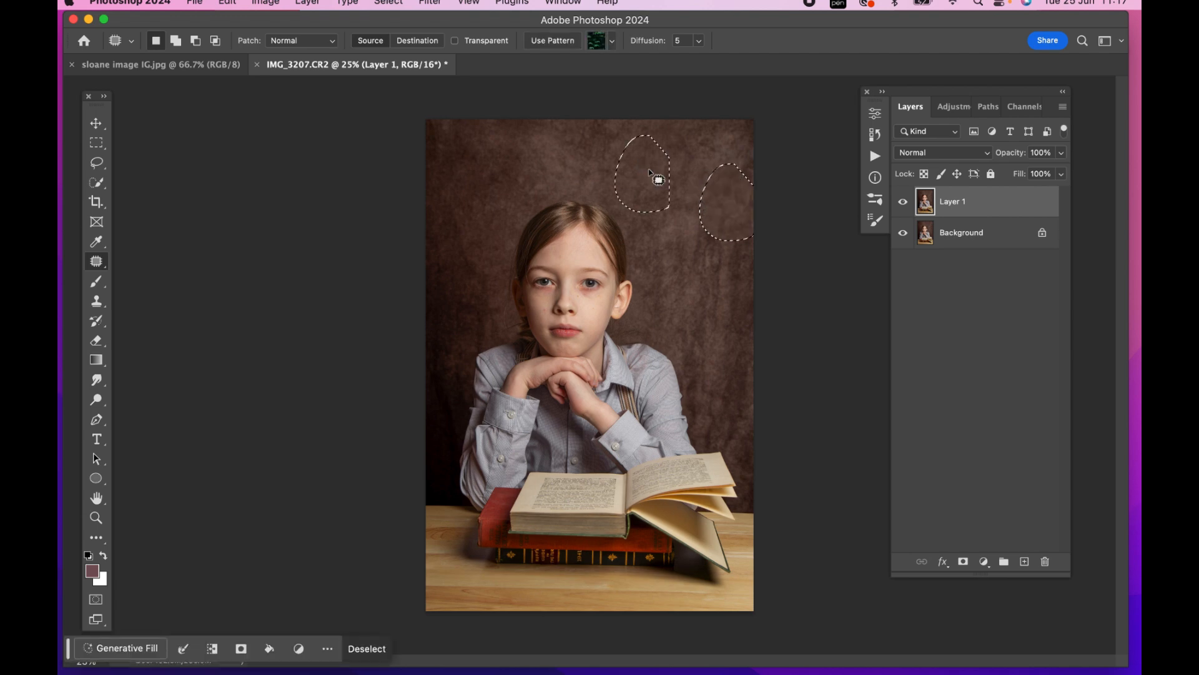
pyautogui.click(768, 283)
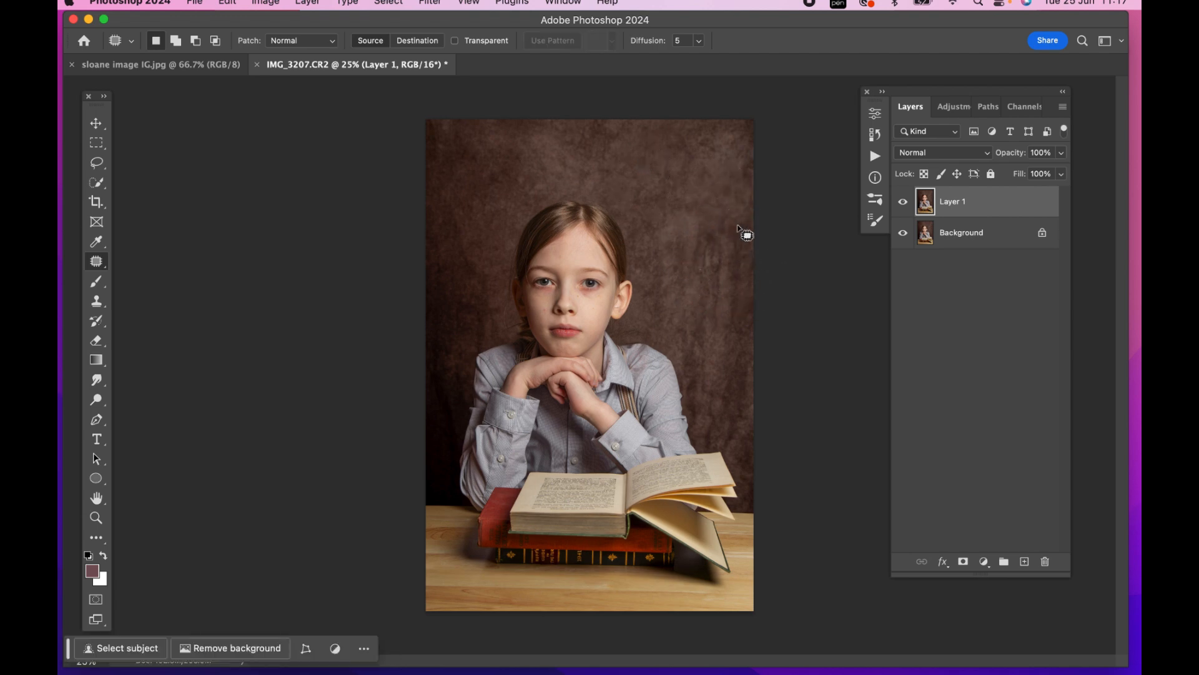
# Patch the backdrop areas near the right edge, beside the girl's head and shoulder, with smoother texture from above
pyautogui.moveTo(746, 226)
pyautogui.mouseDown()
pyautogui.moveTo(703, 235)
pyautogui.moveTo(727, 288)
pyautogui.moveTo(770, 225)
pyautogui.moveTo(737, 245)
pyautogui.moveTo(675, 166)
pyautogui.mouseUp()
pyautogui.click(736, 279)
pyautogui.moveTo(731, 299)
pyautogui.mouseDown()
pyautogui.moveTo(691, 359)
pyautogui.moveTo(758, 406)
pyautogui.moveTo(752, 285)
pyautogui.mouseUp()
pyautogui.moveTo(711, 235); pyautogui.dragTo(683, 164)
pyautogui.click(617, 292)
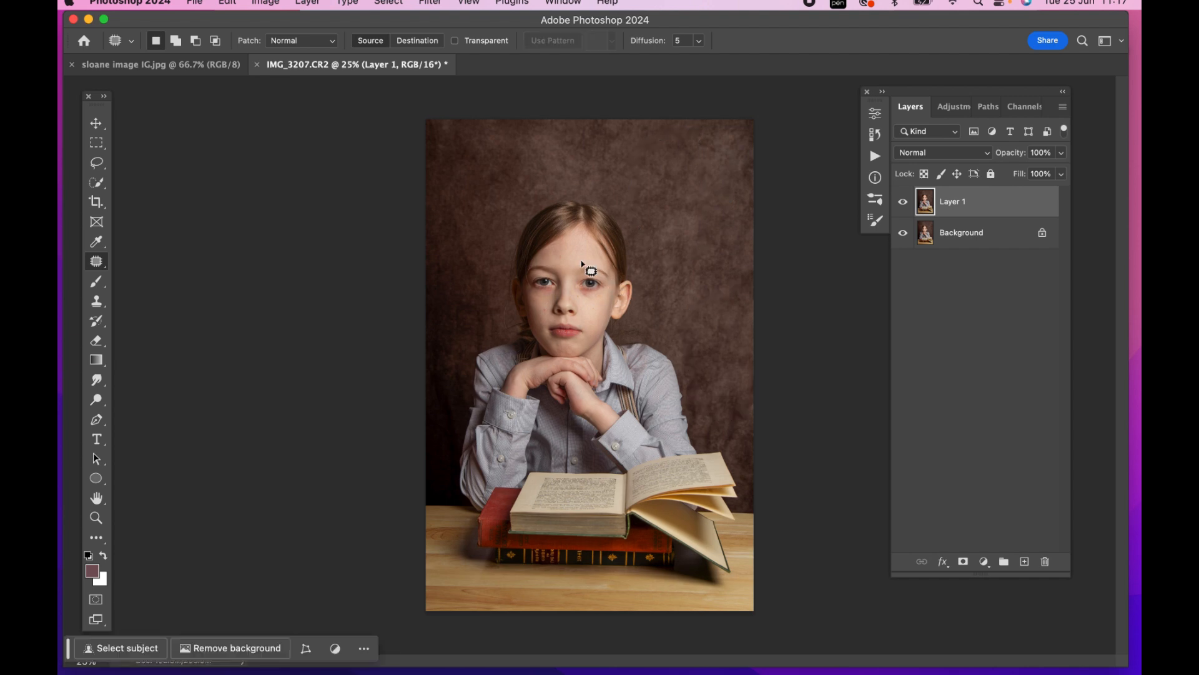
# Patch the backdrop areas left of the girl's head and shoulder with texture from higher up, and clear the selection
pyautogui.moveTo(460, 248)
pyautogui.mouseDown()
pyautogui.moveTo(430, 314)
pyautogui.moveTo(456, 332)
pyautogui.moveTo(490, 321)
pyautogui.moveTo(487, 250)
pyautogui.mouseUp()
pyautogui.moveTo(484, 259)
pyautogui.mouseDown()
pyautogui.moveTo(487, 172)
pyautogui.moveTo(516, 155)
pyautogui.mouseUp()
pyautogui.click(517, 177)
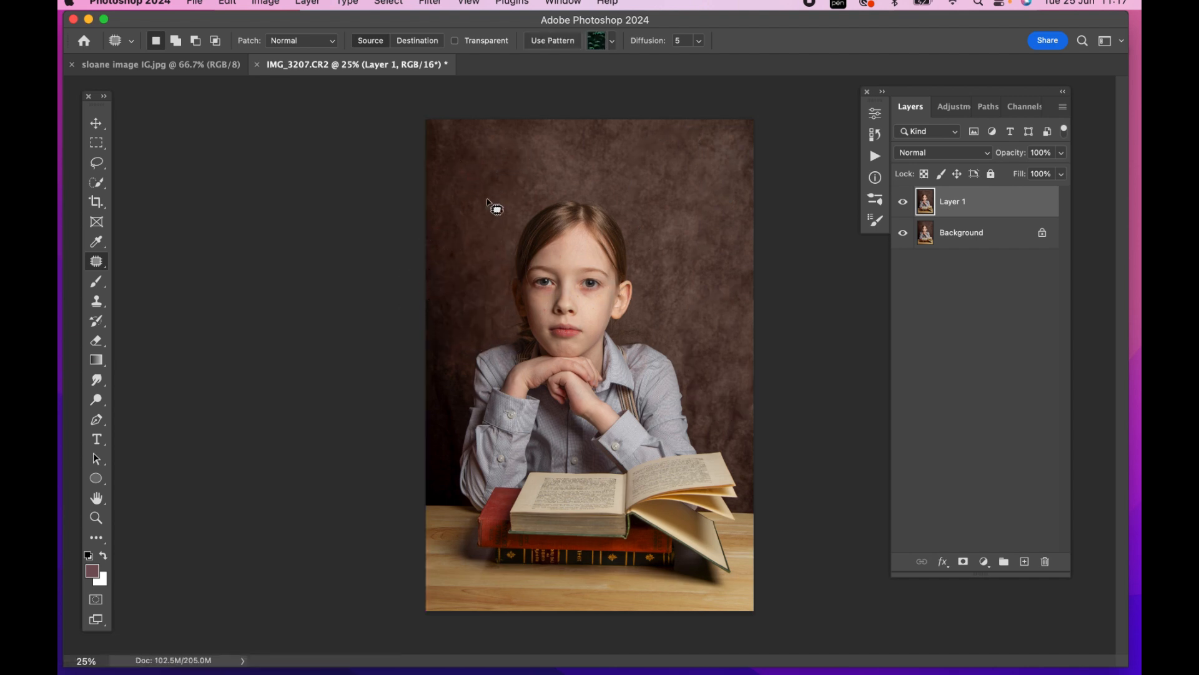
pyautogui.moveTo(444, 340)
pyautogui.mouseDown()
pyautogui.moveTo(431, 406)
pyautogui.moveTo(460, 363)
pyautogui.moveTo(442, 348)
pyautogui.moveTo(462, 237)
pyautogui.mouseUp()
pyautogui.click(455, 335)
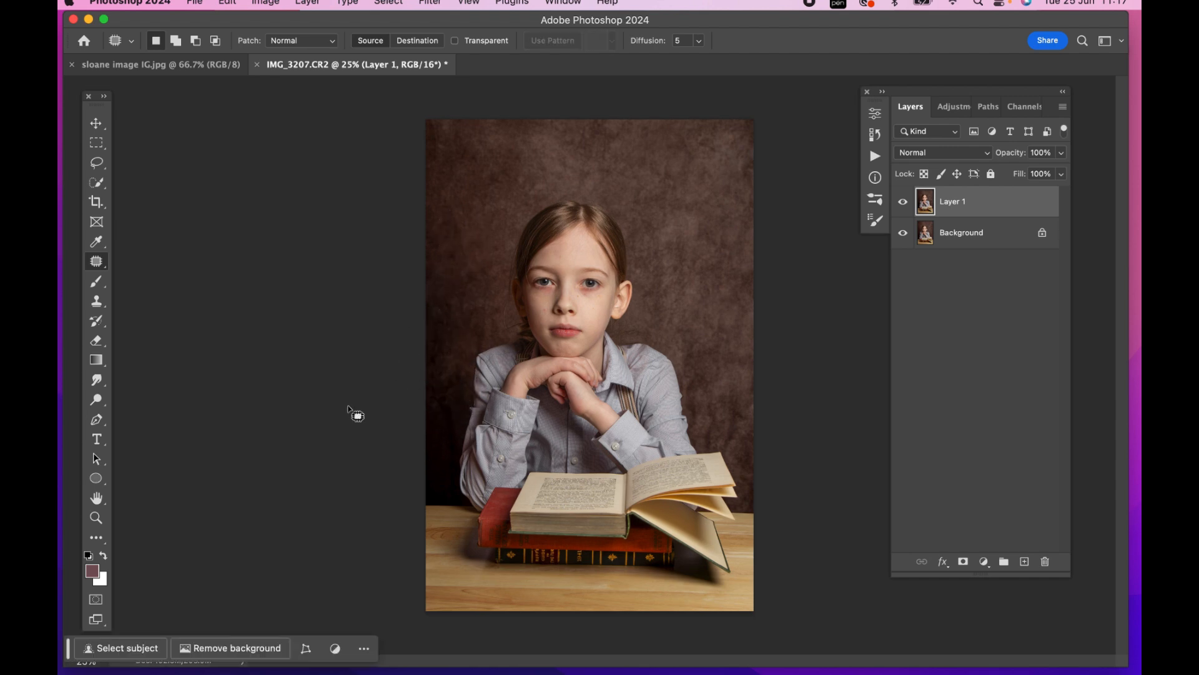
pyautogui.moveTo(449, 374)
pyautogui.mouseDown()
pyautogui.moveTo(439, 409)
pyautogui.moveTo(467, 398)
pyautogui.moveTo(460, 284)
pyautogui.moveTo(470, 338)
pyautogui.moveTo(504, 320)
pyautogui.moveTo(464, 248)
pyautogui.mouseUp()
pyautogui.click(491, 301)
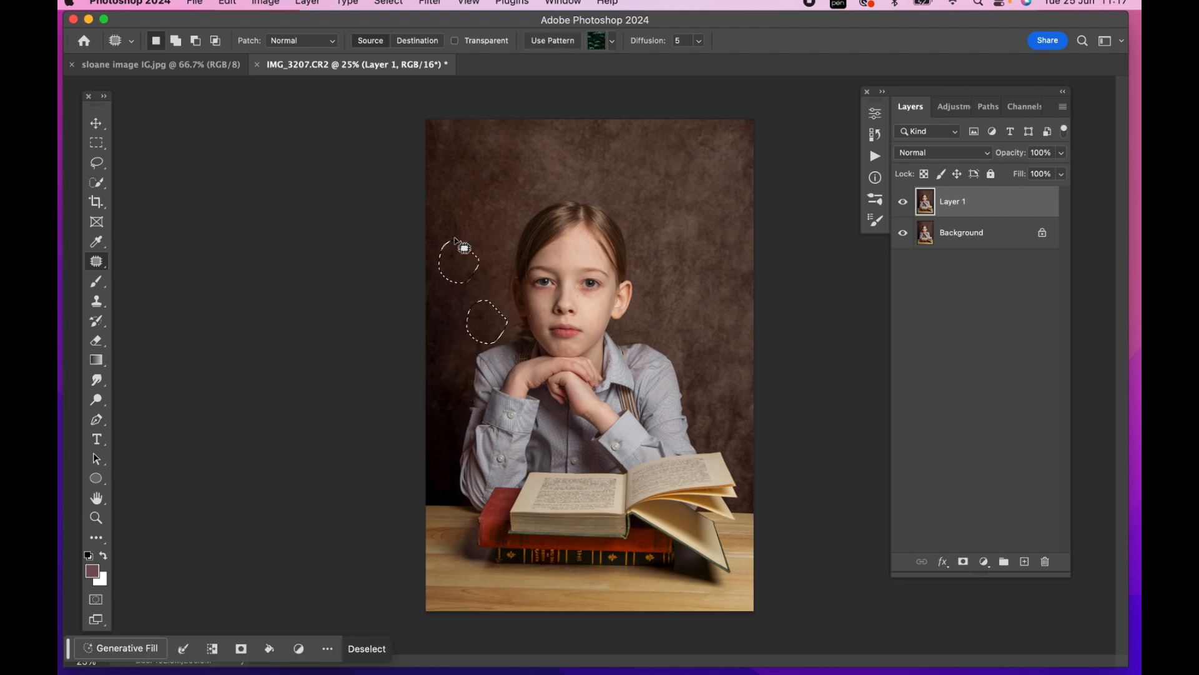
pyautogui.click(482, 139)
# Compare the photo with and without the backdrop patches and merge the patched layer into the Background
pyautogui.click(902, 205)
pyautogui.click(903, 205)
pyautogui.click(902, 203)
pyautogui.click(903, 203)
pyautogui.press('super+e')
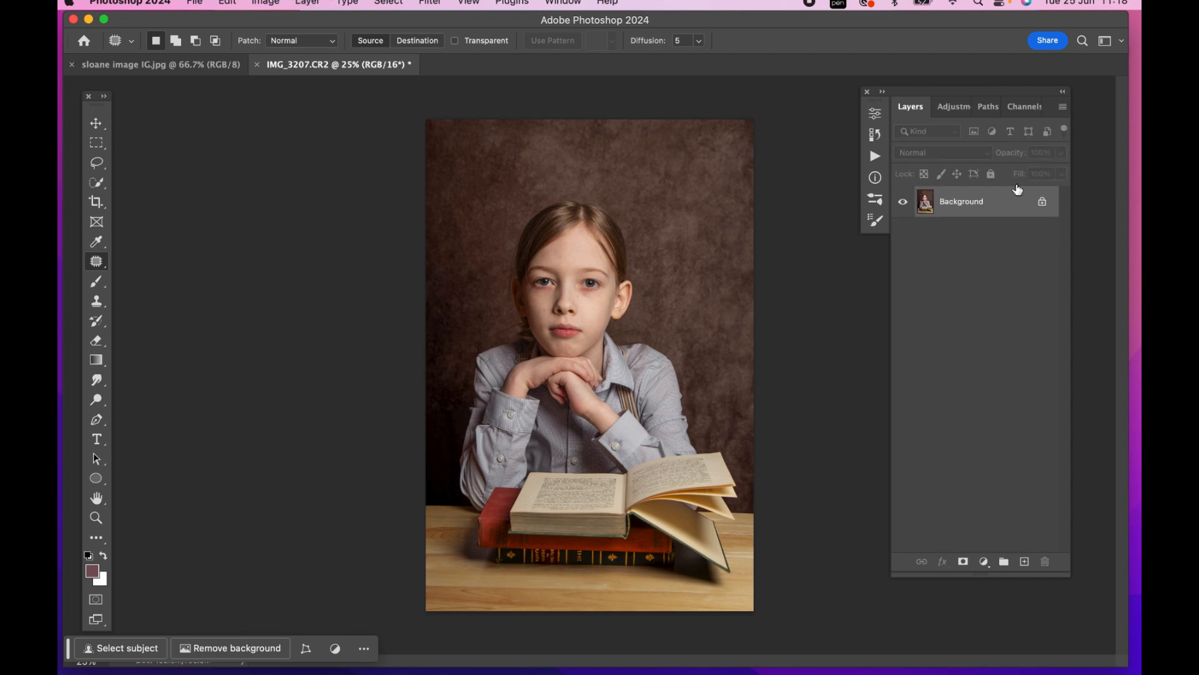
# Add a Hue/Saturation adjustment layer with Saturation at -29 and return to the layer list
pyautogui.click(954, 108)
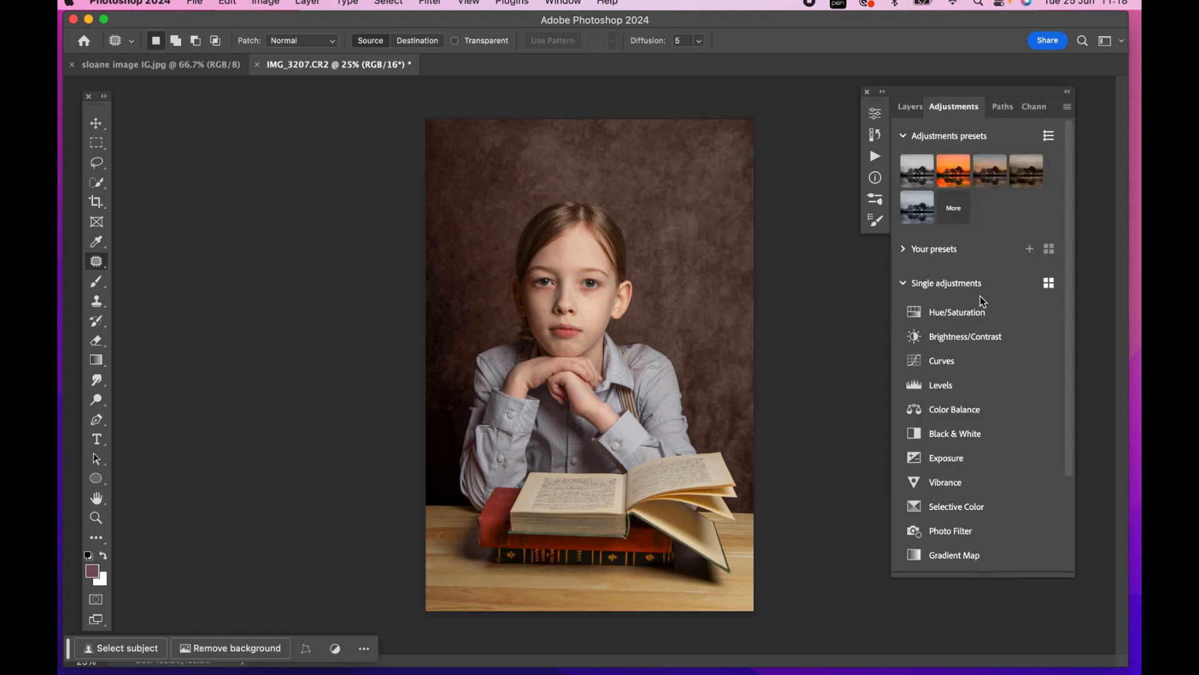
pyautogui.click(962, 318)
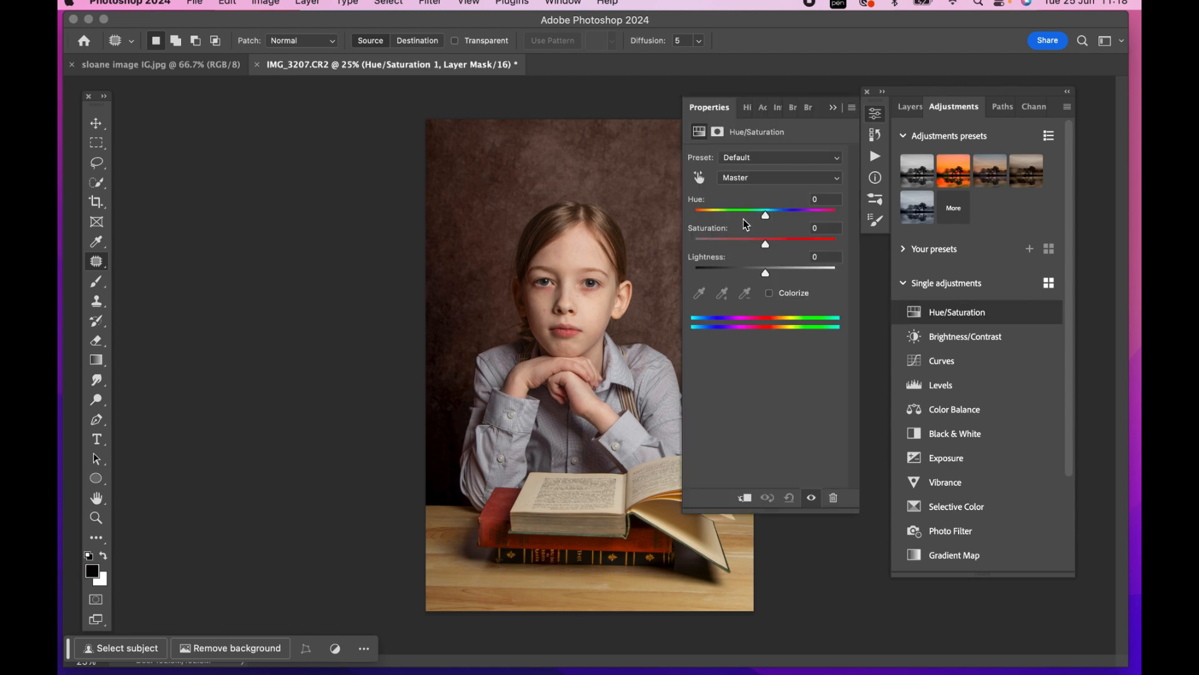
pyautogui.moveTo(765, 246); pyautogui.dragTo(747, 246)
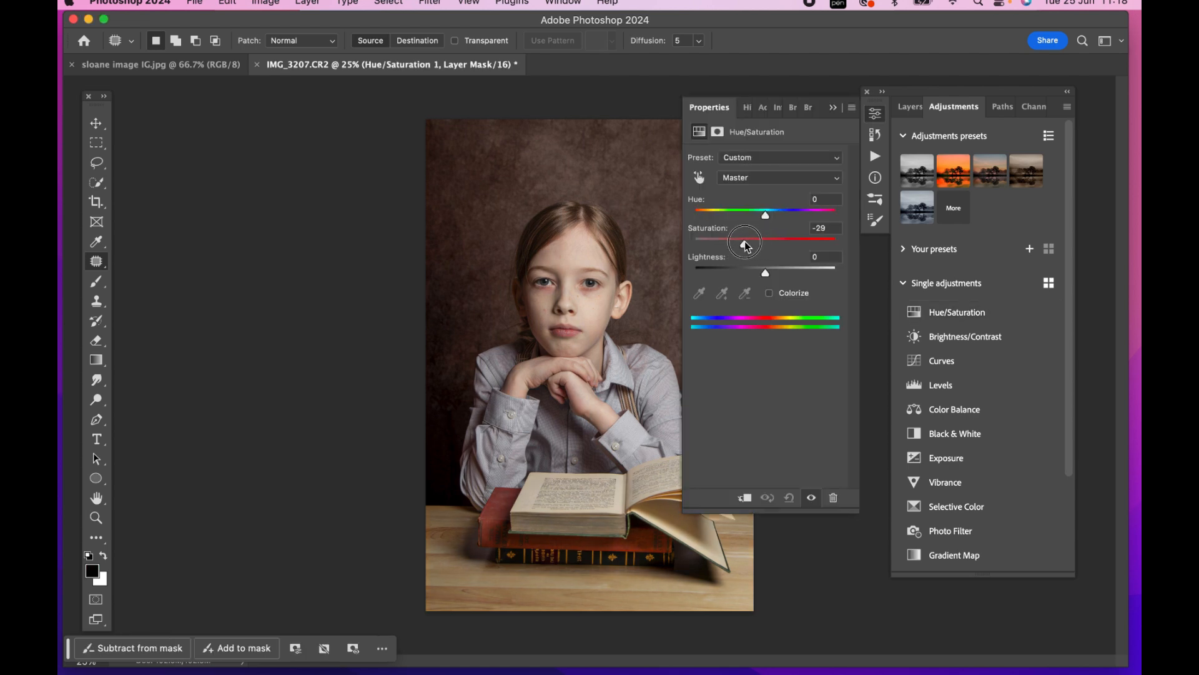
pyautogui.click(833, 110)
pyautogui.click(911, 108)
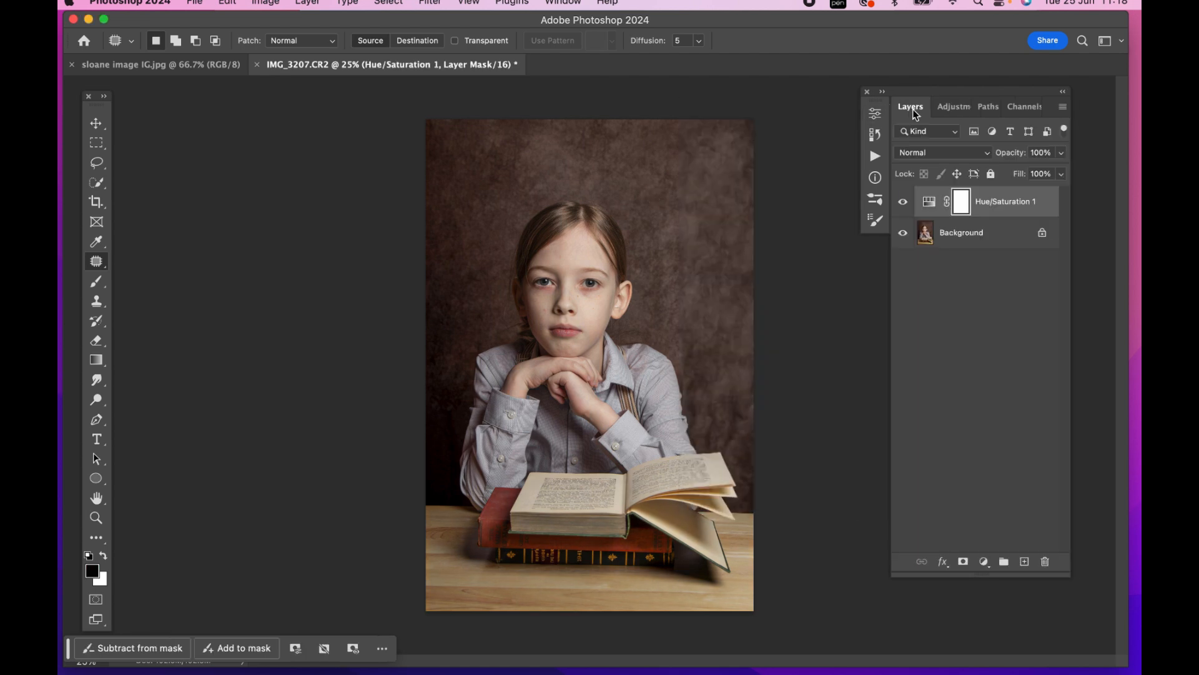
# Paint black on the Hue/Saturation mask over the girl with a soft brush, resizing it for the head and narrower areas
pyautogui.press('b')
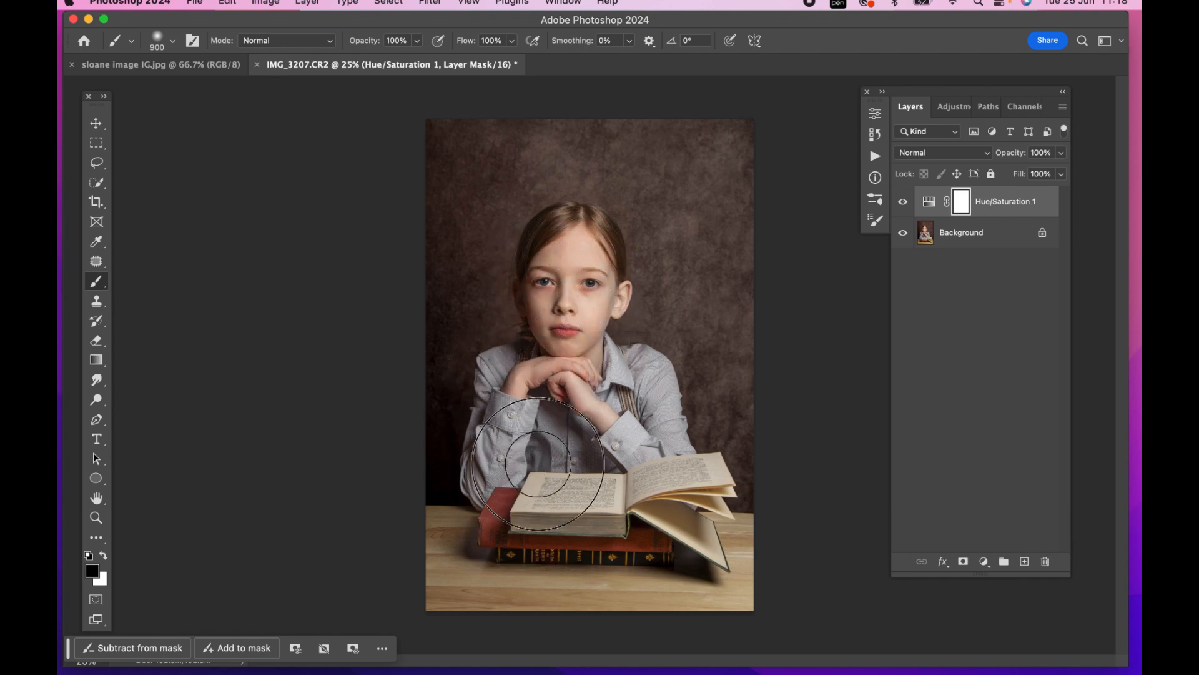
pyautogui.moveTo(656, 502)
pyautogui.mouseDown()
pyautogui.moveTo(629, 484)
pyautogui.moveTo(664, 426)
pyautogui.mouseUp()
pyautogui.press(']')
pyautogui.press('[')
pyautogui.press('[')
pyautogui.press('[')
pyautogui.press('[')
pyautogui.press('[')
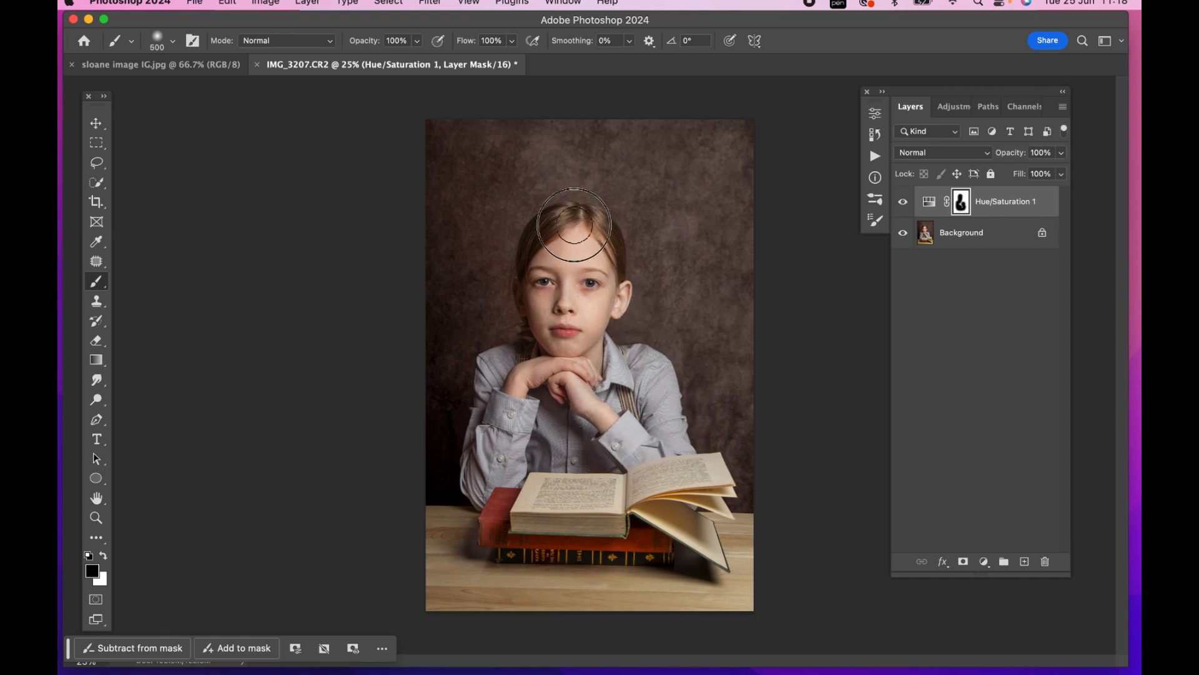
pyautogui.press('[')
pyautogui.press('[')
pyautogui.press('[')
pyautogui.press(']')
pyautogui.press(']')
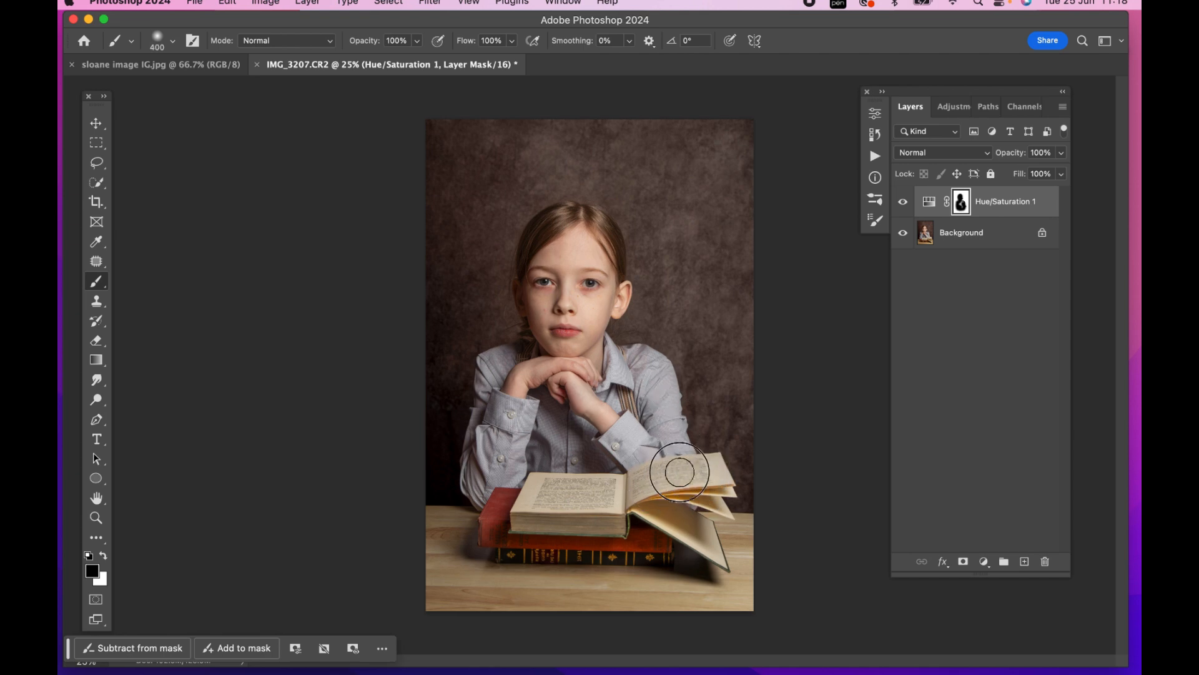
# Paint black on the Hue/Saturation mask over the books and wooden table to restore their color
pyautogui.moveTo(678, 546); pyautogui.dragTo(714, 552)
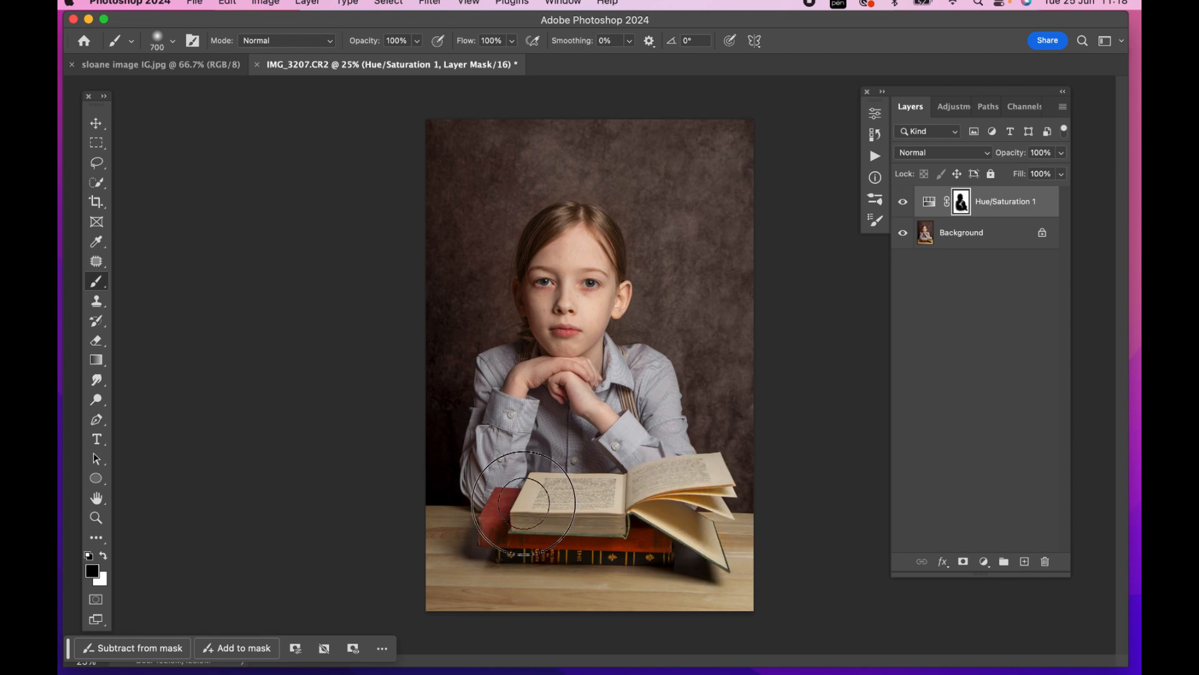
pyautogui.press(']')
pyautogui.press(']')
pyautogui.press(']')
pyautogui.moveTo(580, 596)
pyautogui.mouseDown()
pyautogui.moveTo(694, 545)
pyautogui.moveTo(711, 582)
pyautogui.moveTo(537, 530)
pyautogui.mouseUp()
# Lower the brush Flow to 31% and enlarge the brush to 1000 for softening the mask around the girl
pyautogui.click(511, 41)
pyautogui.moveTo(516, 59); pyautogui.dragTo(464, 58)
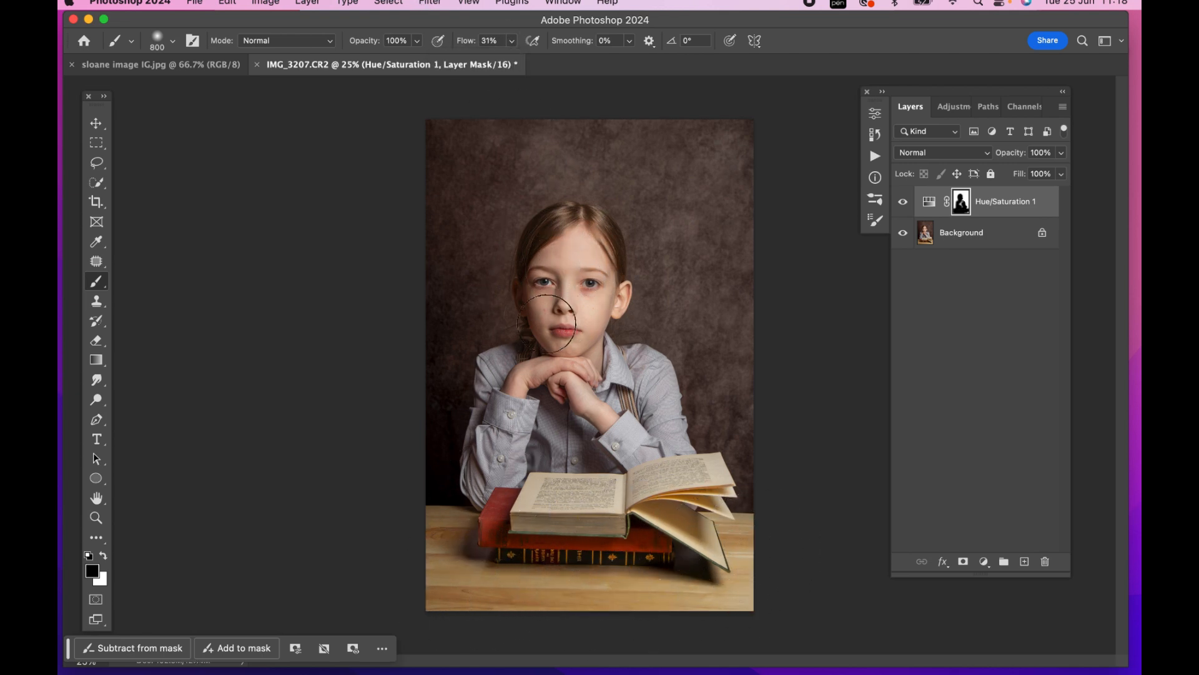
pyautogui.press('[')
pyautogui.press(']')
pyautogui.press(']')
pyautogui.press(']')
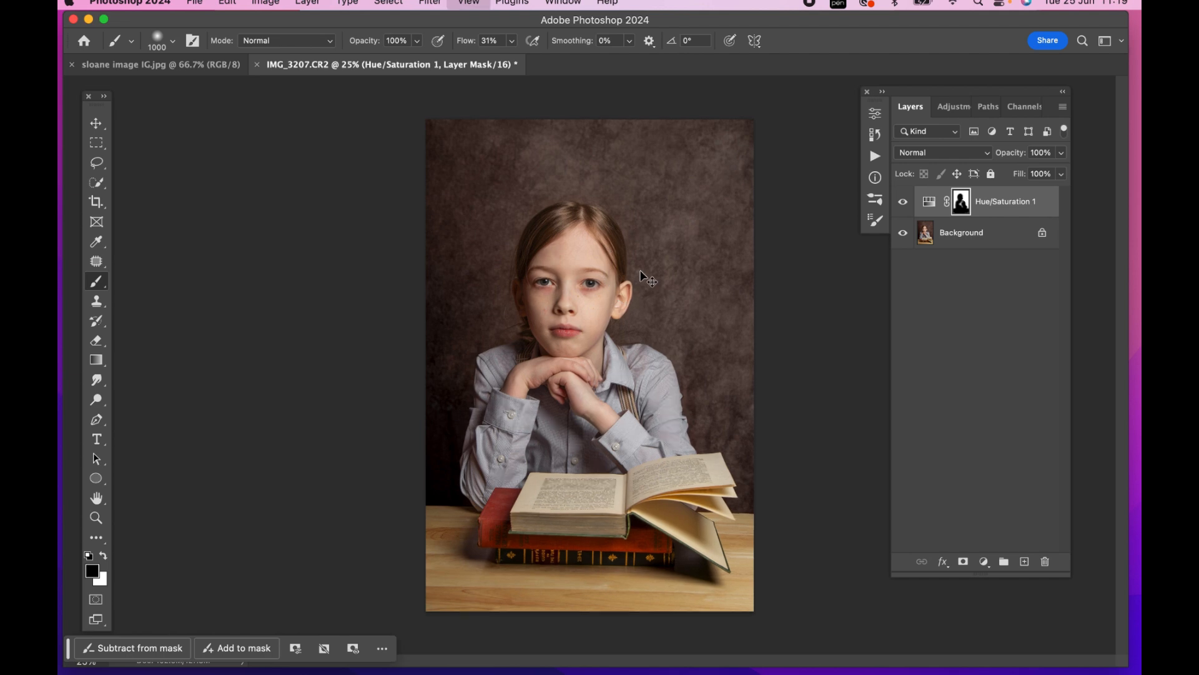
# Paint black on the Hue/Saturation mask over the girl's hair with a smaller brush at 31% flow
pyautogui.press('super+plus')
pyautogui.press('super+plus')
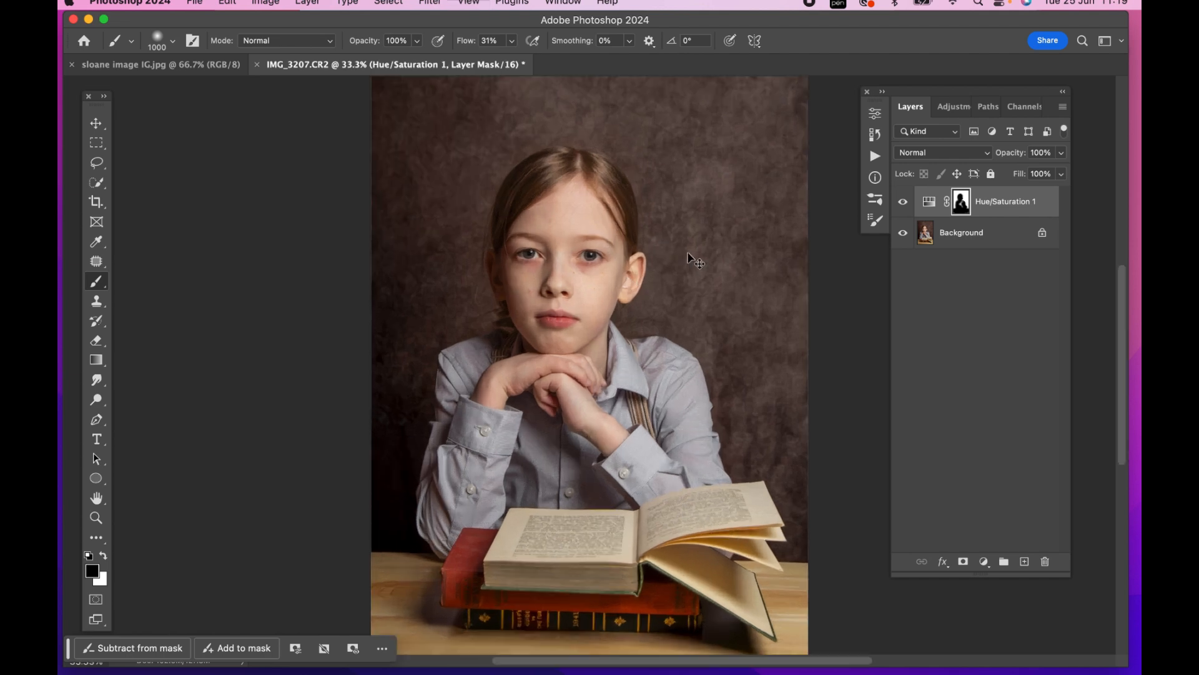
pyautogui.scroll(5, 669, 286)
pyautogui.press('[')
pyautogui.press('[')
pyautogui.press('[')
pyautogui.press('[')
pyautogui.press('[')
pyautogui.press('[')
pyautogui.press('[')
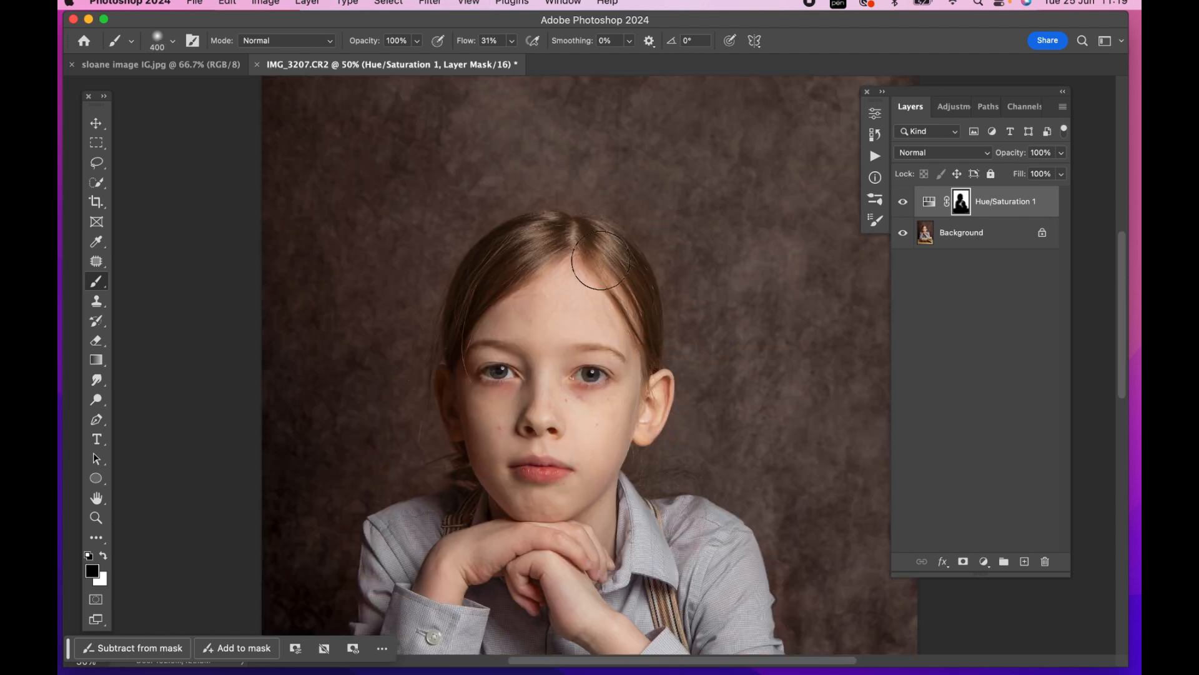
pyautogui.moveTo(593, 260)
pyautogui.mouseDown()
pyautogui.moveTo(549, 236)
pyautogui.moveTo(519, 236)
pyautogui.moveTo(591, 243)
pyautogui.moveTo(609, 253)
pyautogui.moveTo(621, 297)
pyautogui.mouseUp()
# Reduce the Hue/Saturation layer's opacity to 51%, check its effect, and merge it into the Background
pyautogui.press('super+minus')
pyautogui.press('super+minus')
pyautogui.click(1061, 153)
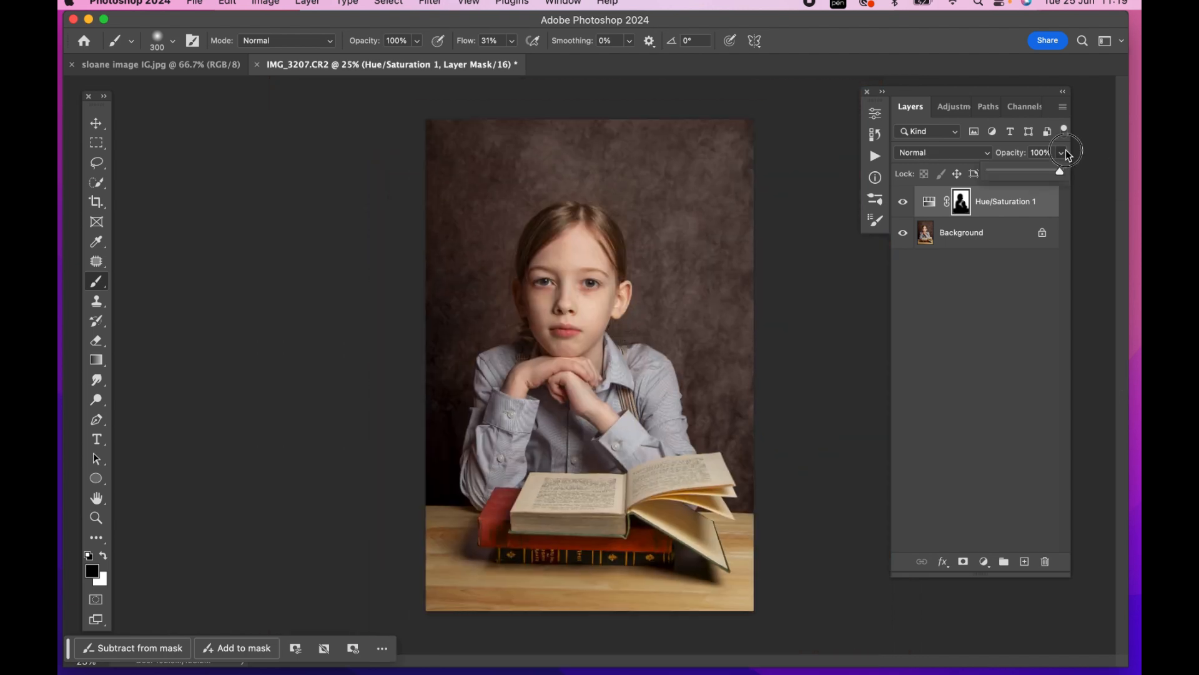
pyautogui.moveTo(1062, 170); pyautogui.dragTo(1028, 177)
pyautogui.click(902, 204)
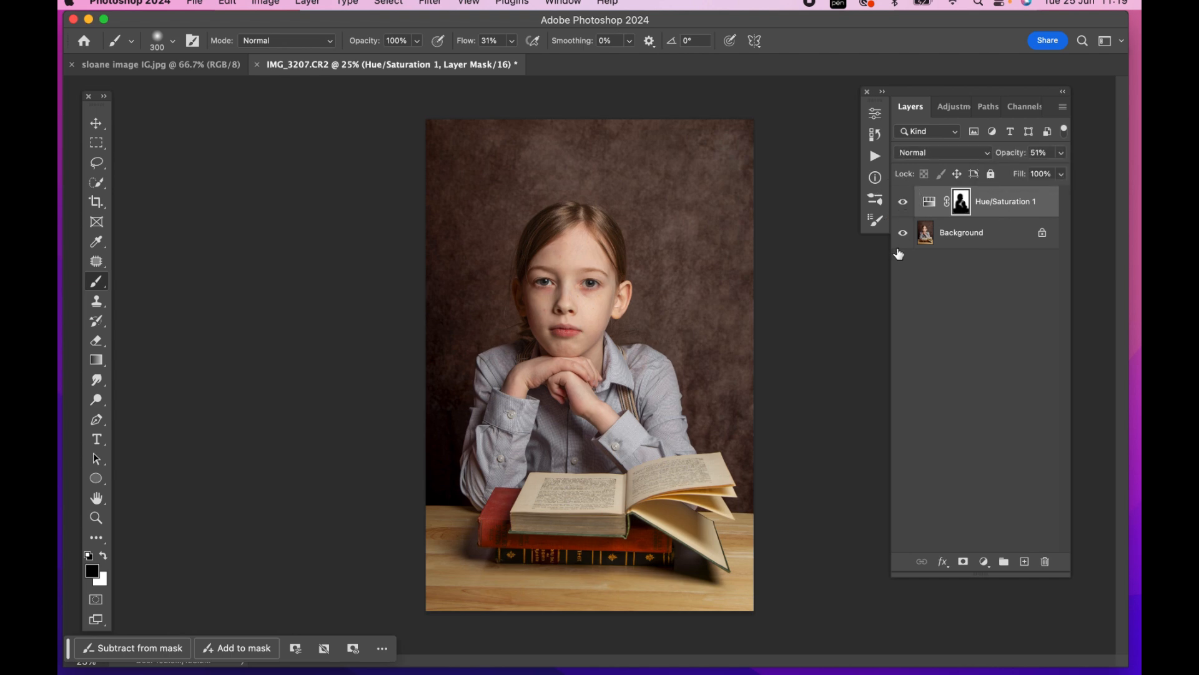
pyautogui.press('super+e')
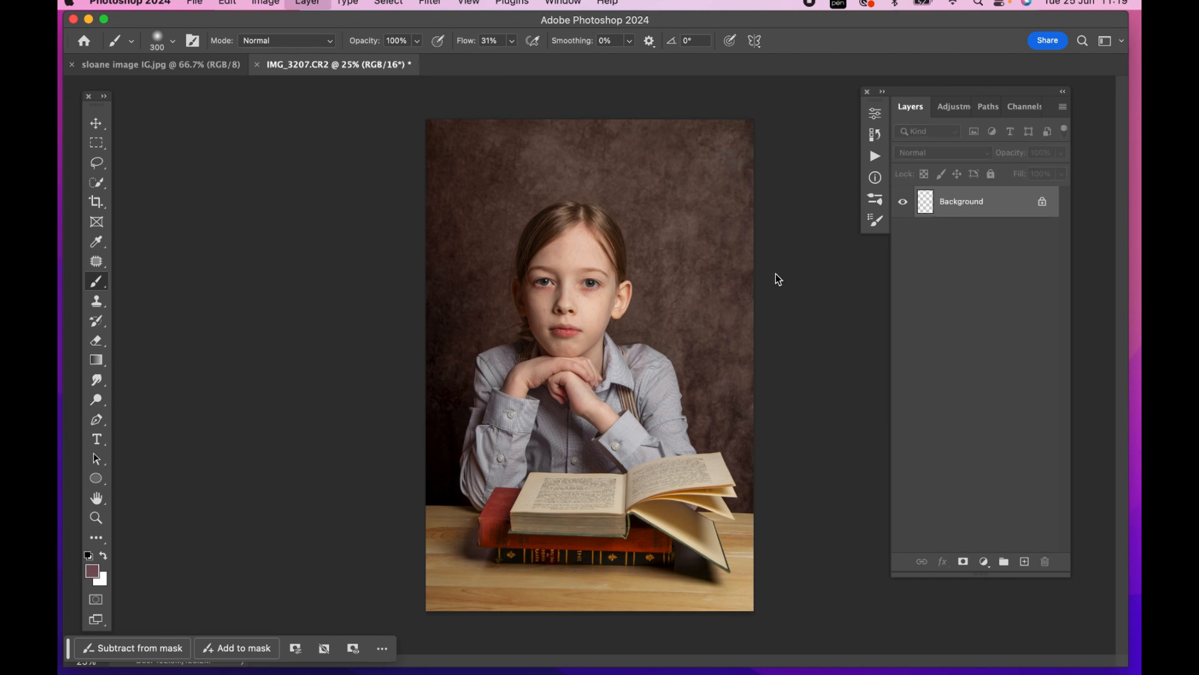
# Duplicate the Background layer for close-up work on the girl's face
pyautogui.press('super+plus')
pyautogui.press('super+plus')
pyautogui.press('super+plus')
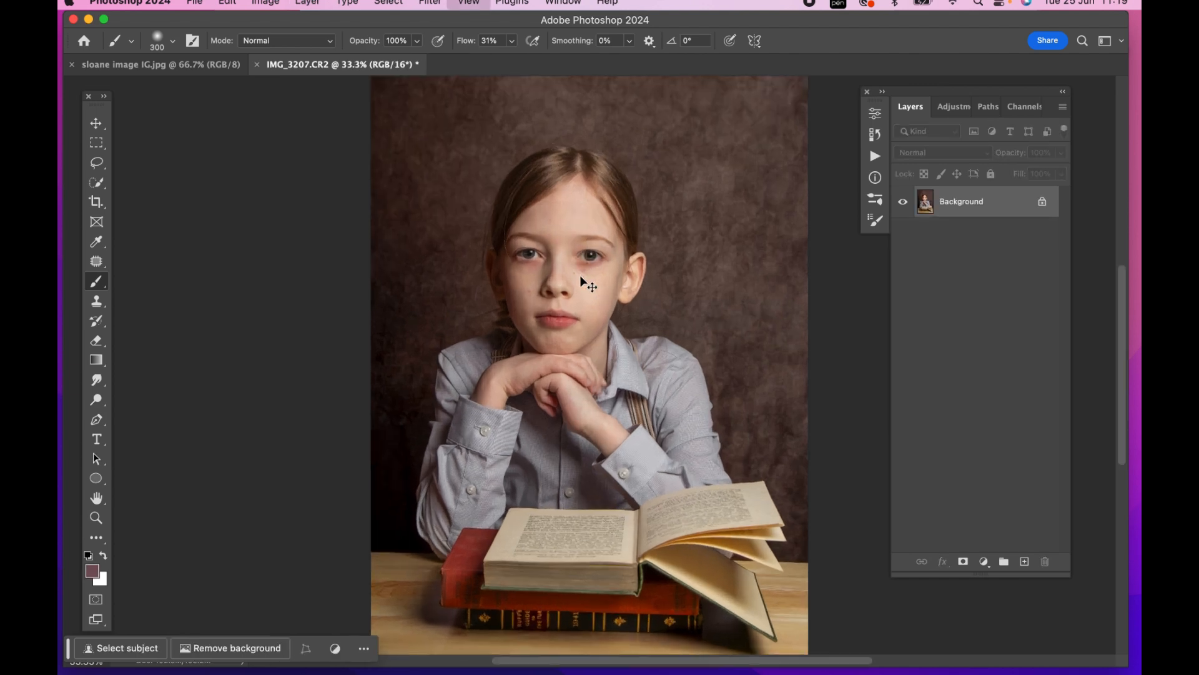
pyautogui.scroll(3, 393, 229)
pyautogui.hscroll(-3, 394, 229)
pyautogui.press('super+j')
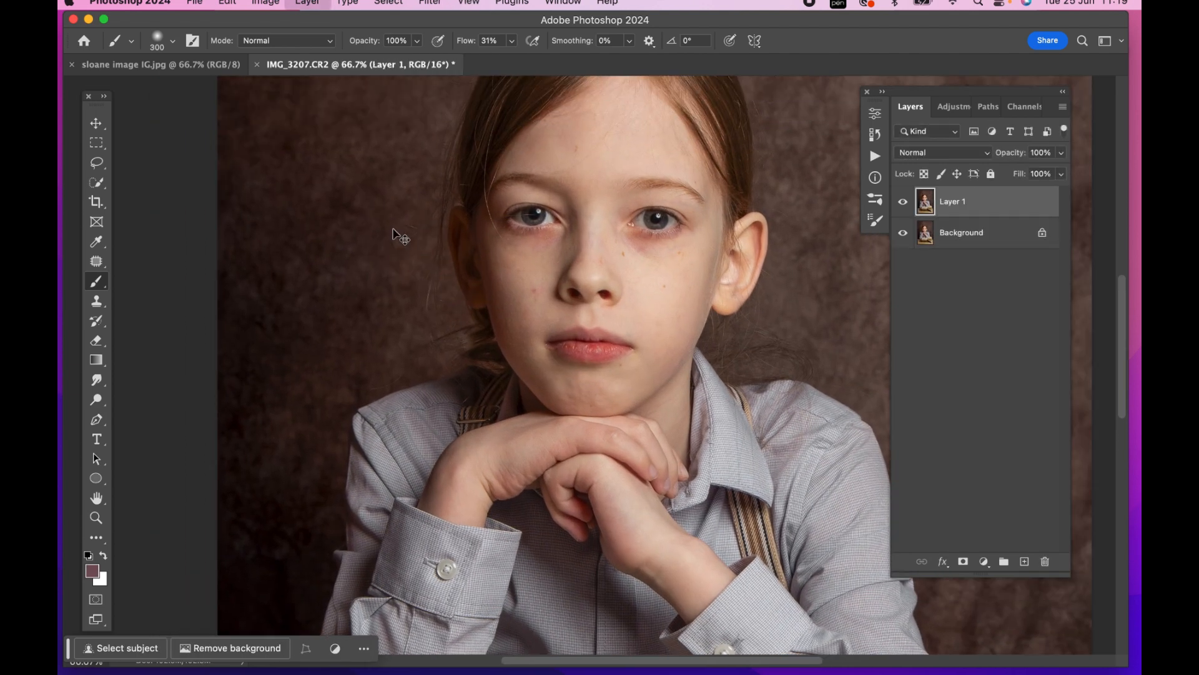
# Remove the stray hair crossing the shadow-side eye on Layer 1 with the Spot Healing Brush
pyautogui.rightClick(98, 270)
pyautogui.click(122, 260)
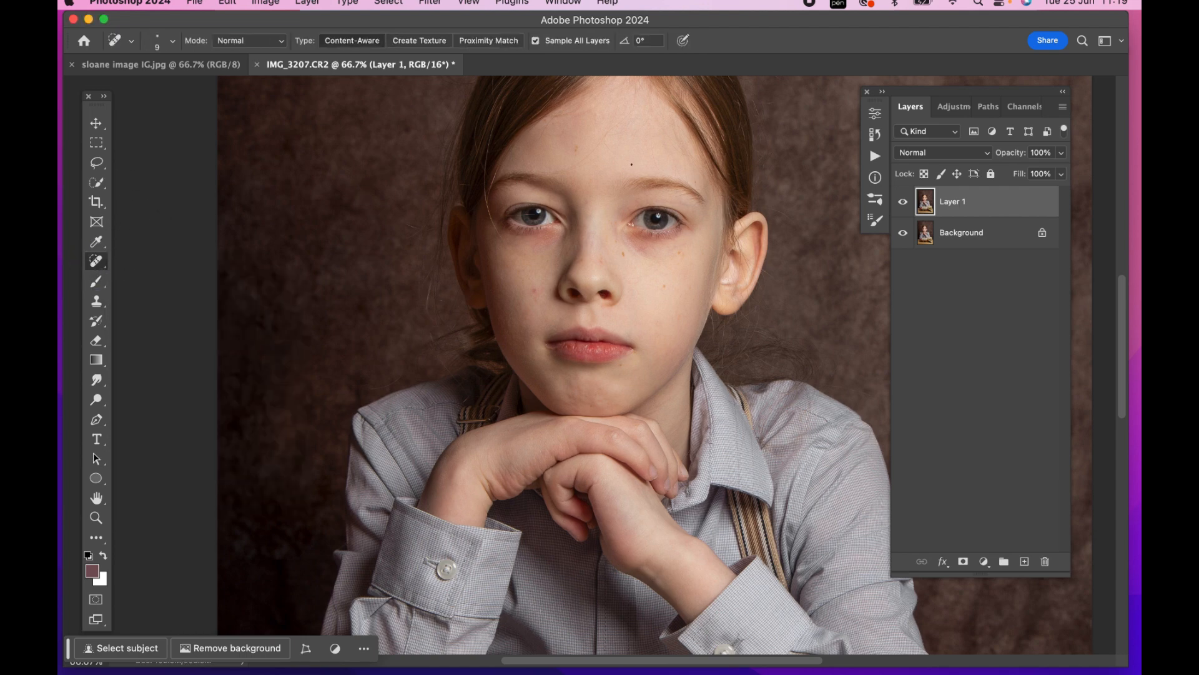
pyautogui.press('super+plus')
pyautogui.scroll(3, 584, 188)
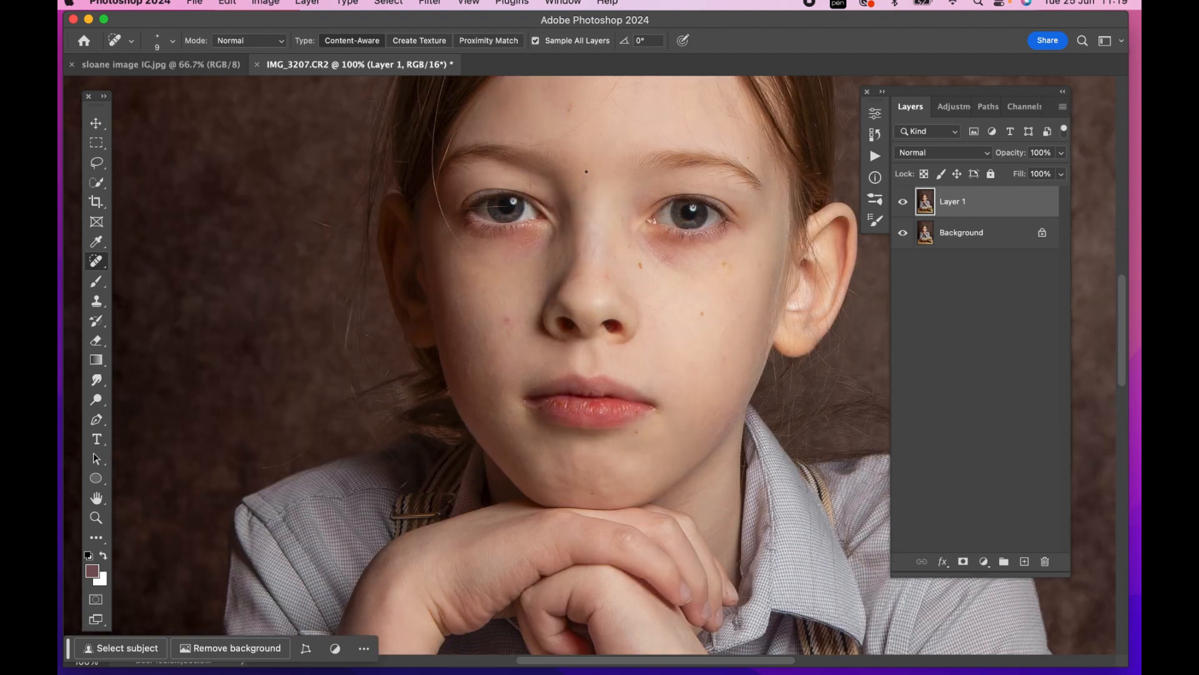
pyautogui.press('super+plus')
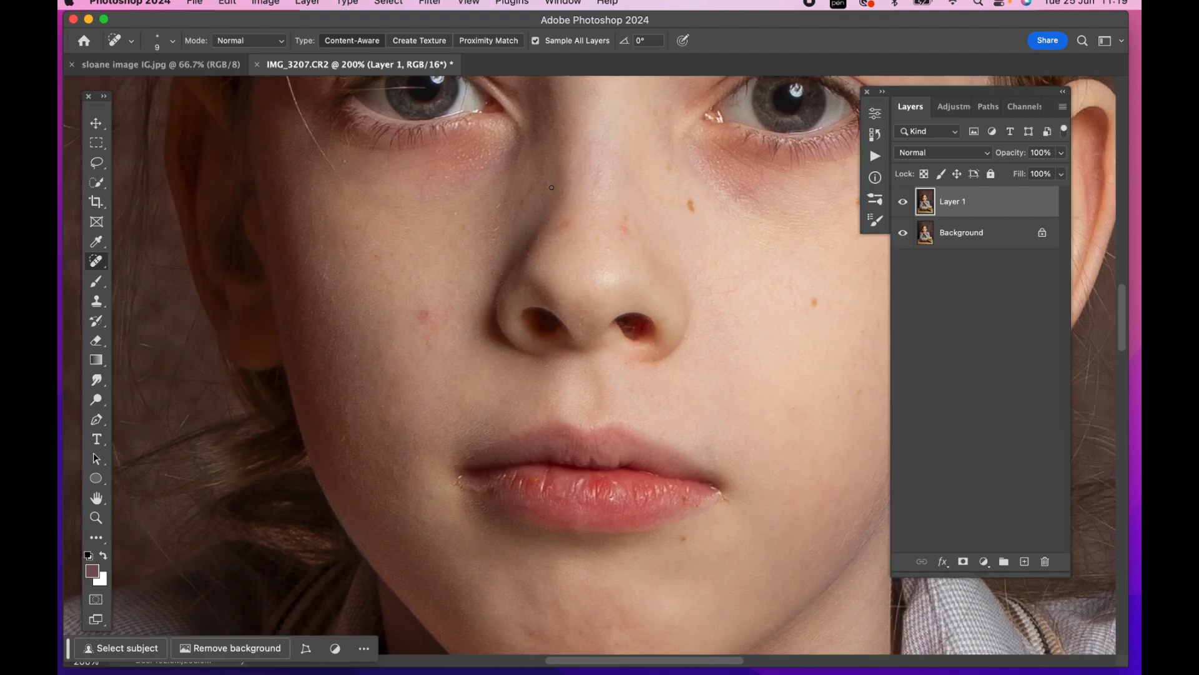
pyautogui.scroll(5, 552, 187)
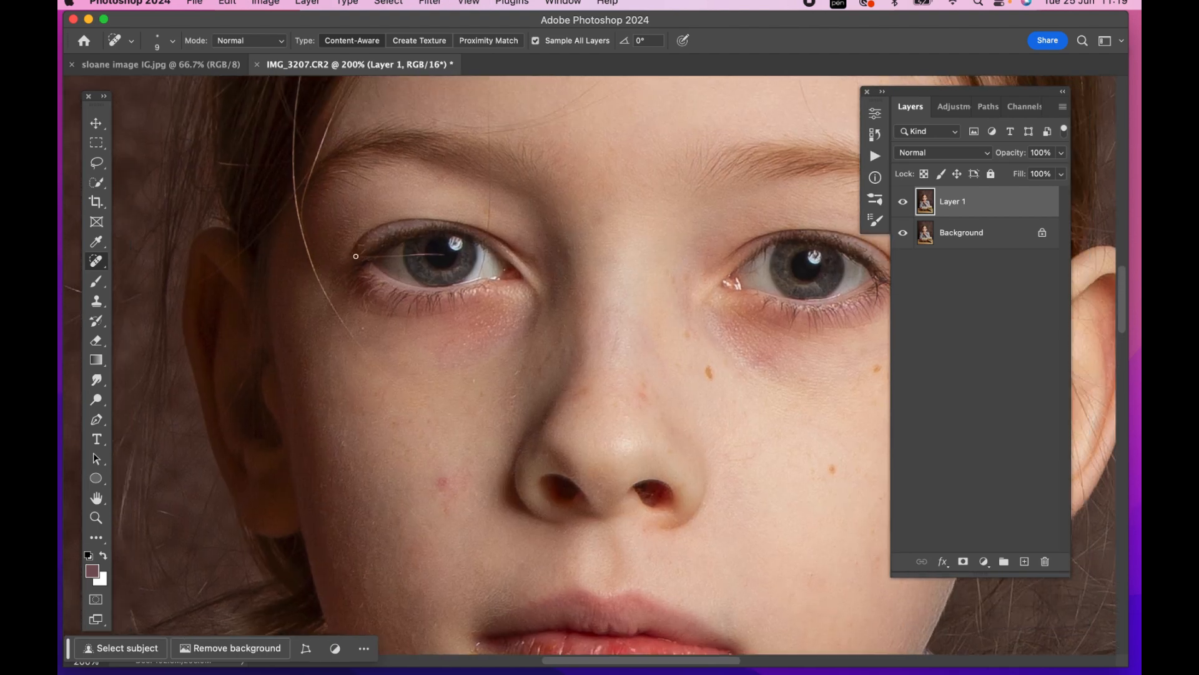
pyautogui.moveTo(355, 256)
pyautogui.mouseDown()
pyautogui.moveTo(439, 255)
pyautogui.moveTo(421, 254)
pyautogui.mouseUp()
pyautogui.moveTo(372, 257); pyautogui.dragTo(449, 257)
pyautogui.moveTo(390, 255); pyautogui.dragTo(415, 256)
# Heal the fine stray hairs on the upper eyelid and around the inner part of the same eye
pyautogui.moveTo(488, 178); pyautogui.dragTo(487, 232)
pyautogui.moveTo(492, 181)
pyautogui.mouseDown()
pyautogui.moveTo(489, 221)
pyautogui.moveTo(489, 172)
pyautogui.moveTo(487, 232)
pyautogui.mouseUp()
pyautogui.moveTo(478, 282); pyautogui.dragTo(486, 261)
pyautogui.moveTo(466, 305); pyautogui.dragTo(453, 324)
# Heal the long loose strand running from the temple onto the cheek and the short hair above the eyebrow
pyautogui.moveTo(298, 203)
pyautogui.mouseDown()
pyautogui.moveTo(333, 314)
pyautogui.moveTo(367, 354)
pyautogui.mouseUp()
pyautogui.moveTo(302, 235); pyautogui.dragTo(309, 261)
pyautogui.moveTo(333, 307); pyautogui.dragTo(351, 332)
pyautogui.scroll(5, 700, 306)
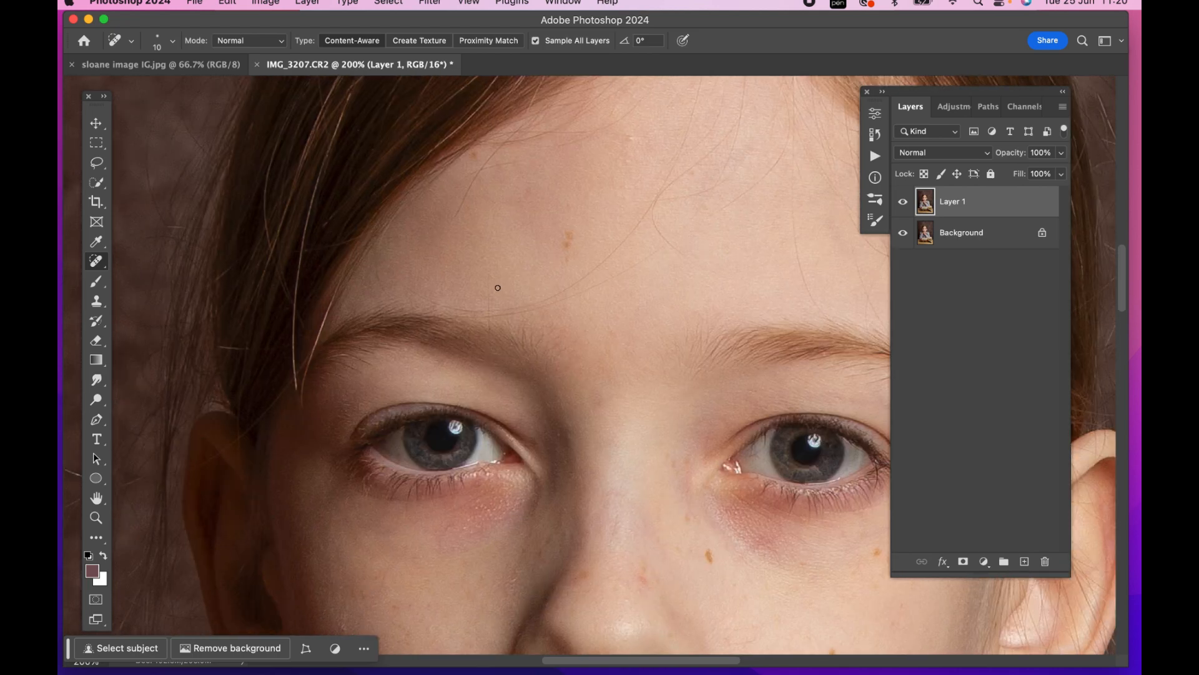
pyautogui.moveTo(489, 303); pyautogui.dragTo(491, 346)
pyautogui.scroll(-2, 527, 350)
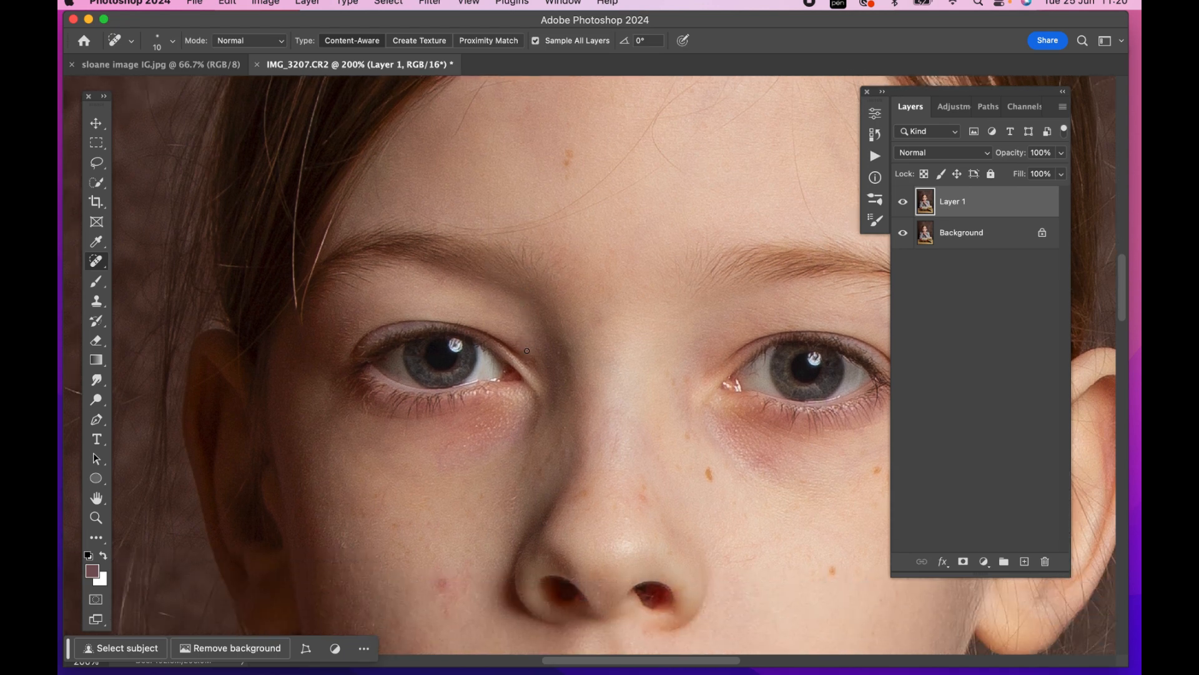
# Heal the small mark at the shadow-side corner of the lips with the Spot Healing Brush
pyautogui.scroll(2, 573, 265)
pyautogui.hscroll(2, 573, 264)
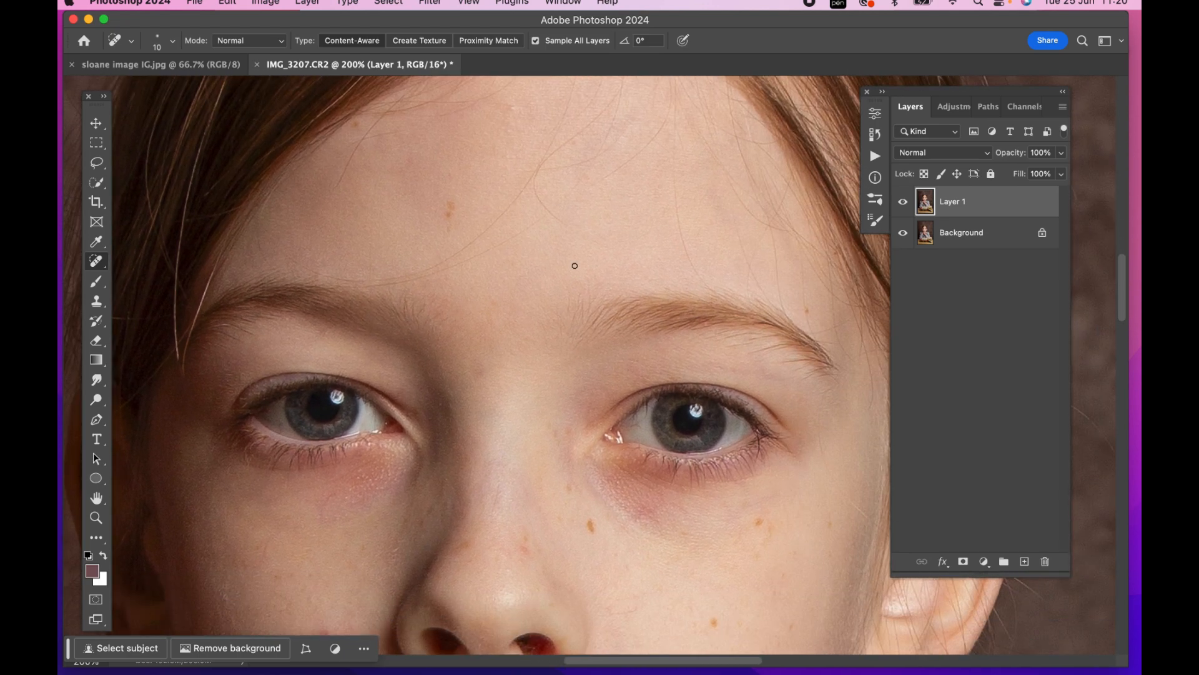
pyautogui.scroll(-4, 573, 265)
pyautogui.scroll(-5, 575, 265)
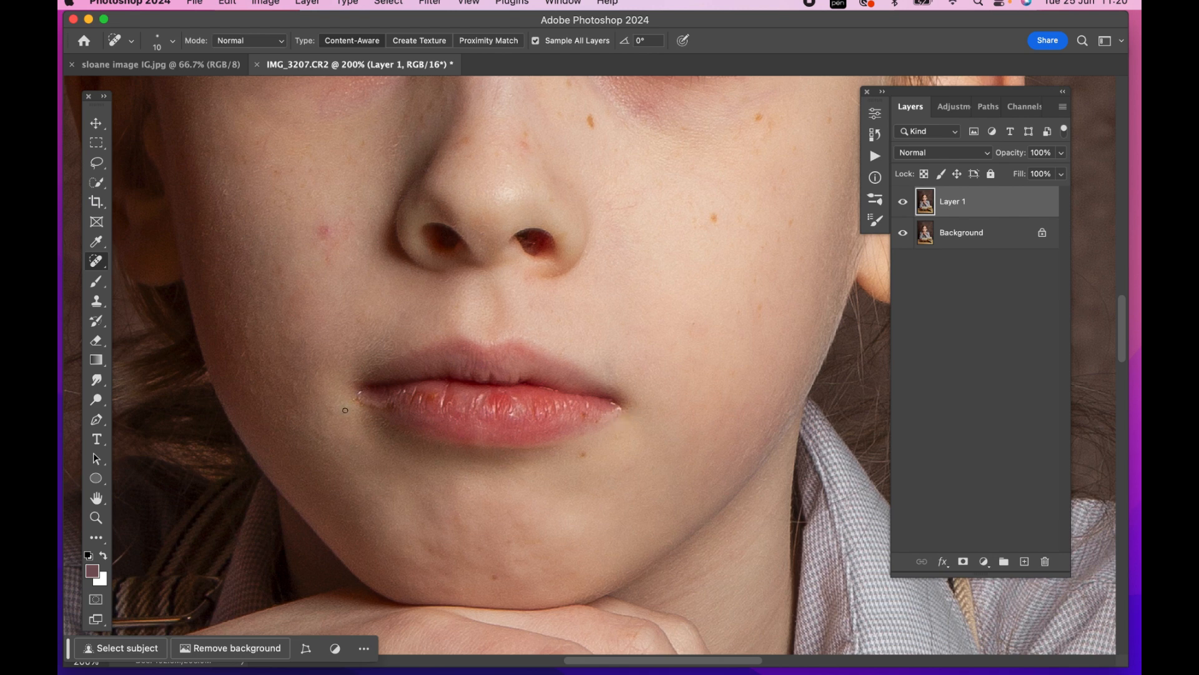
pyautogui.moveTo(382, 406); pyautogui.dragTo(383, 407)
pyautogui.scroll(10, 550, 315)
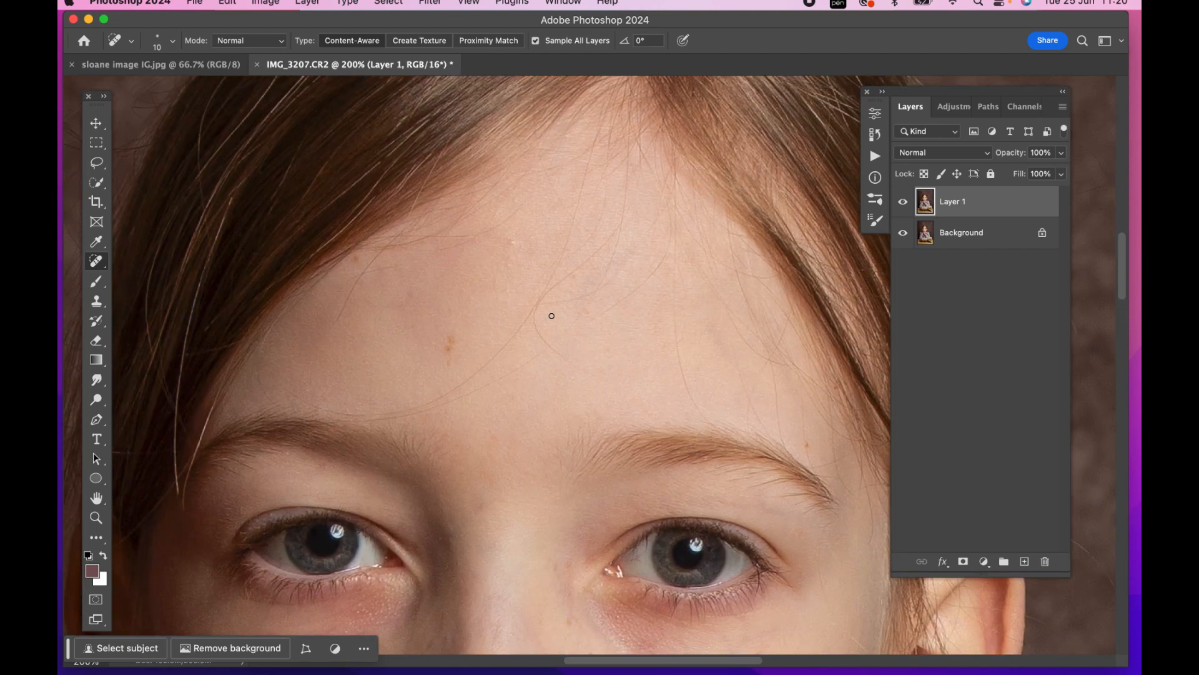
# Merge the healed Layer 1 down into the Background
pyautogui.scroll(-5, 551, 316)
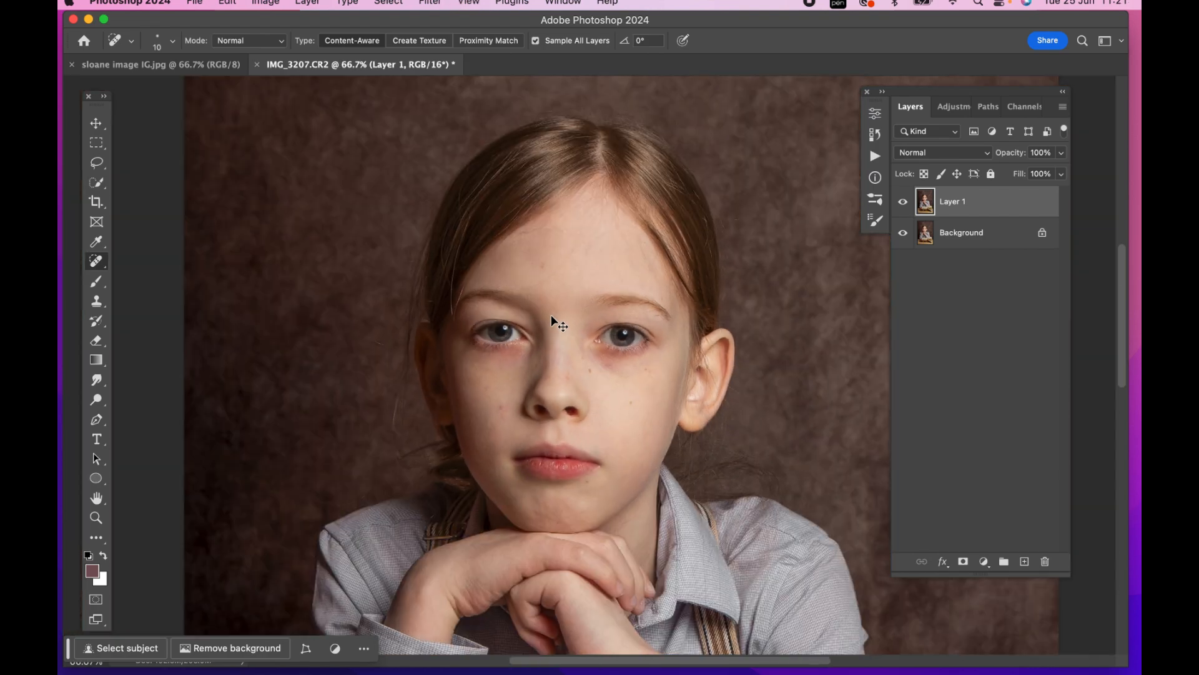
pyautogui.scroll(-1, 552, 320)
pyautogui.press('super+e')
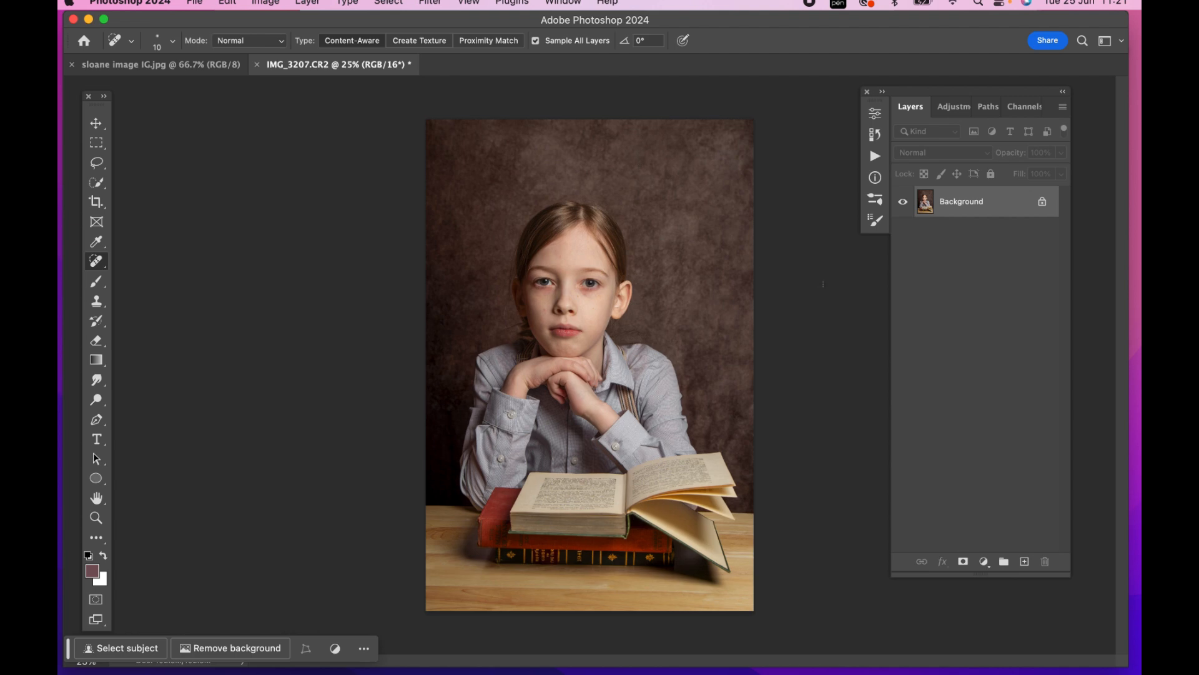
# Run the Frequency Separation action from the FOCUS Painterly Fine Art set on the Background
pyautogui.click(882, 93)
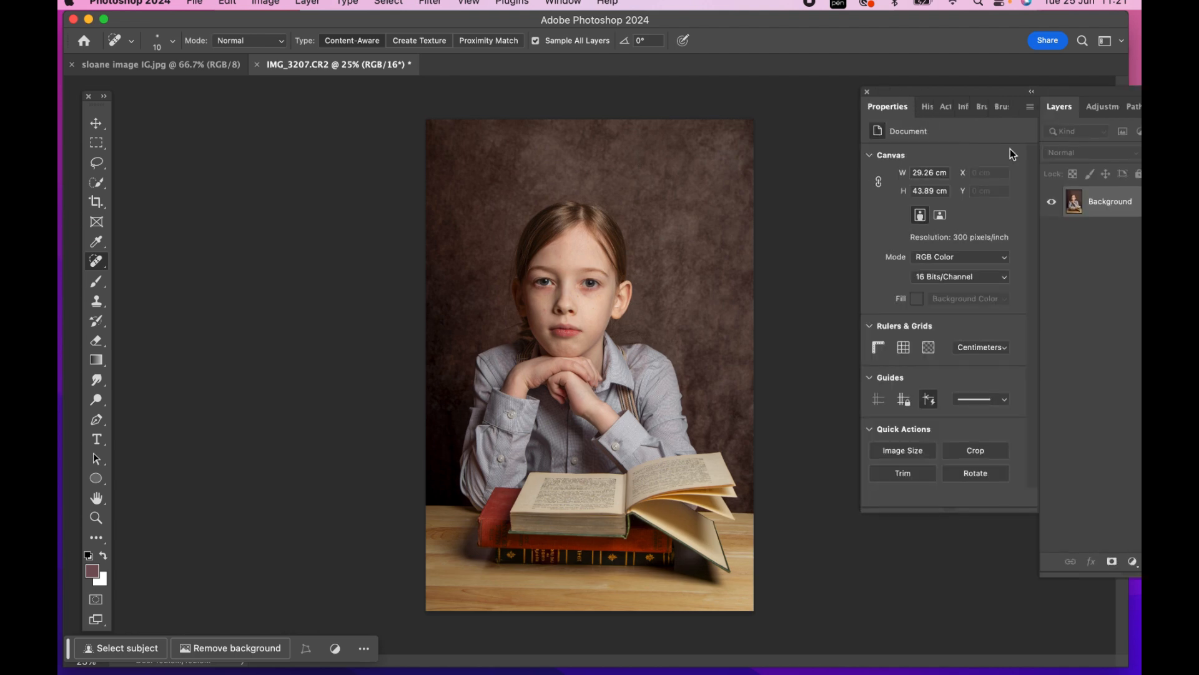
pyautogui.click(944, 105)
pyautogui.scroll(-5, 956, 223)
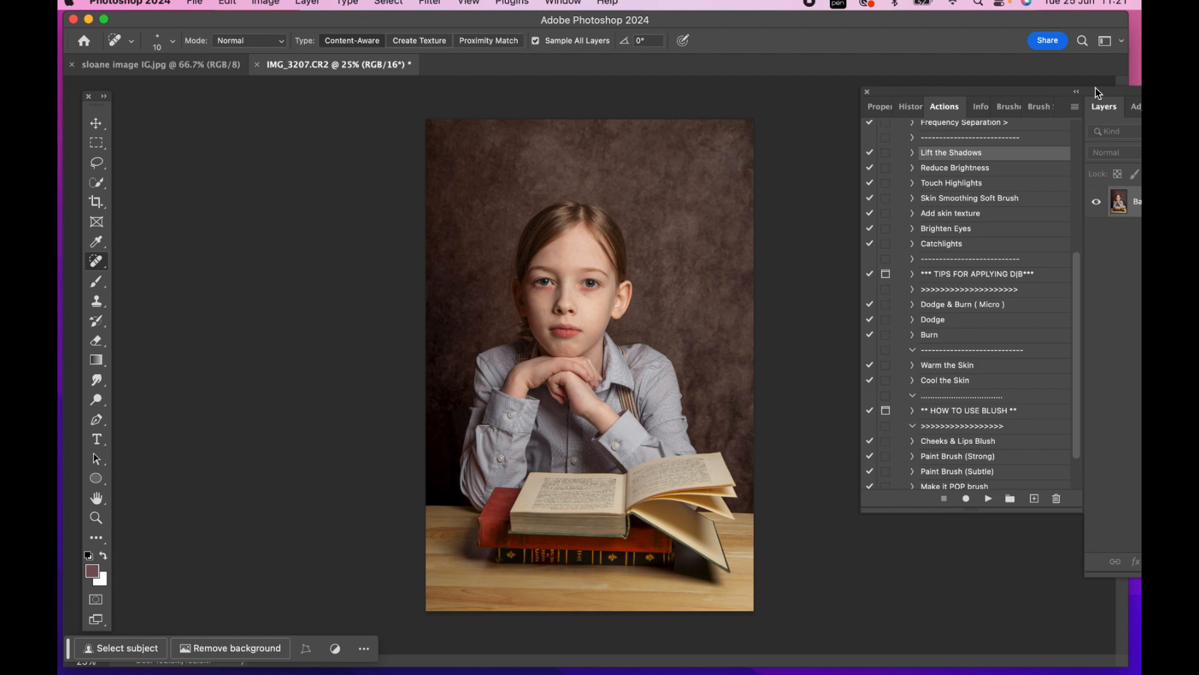
pyautogui.moveTo(1096, 93); pyautogui.dragTo(1034, 94)
pyautogui.scroll(10, 947, 246)
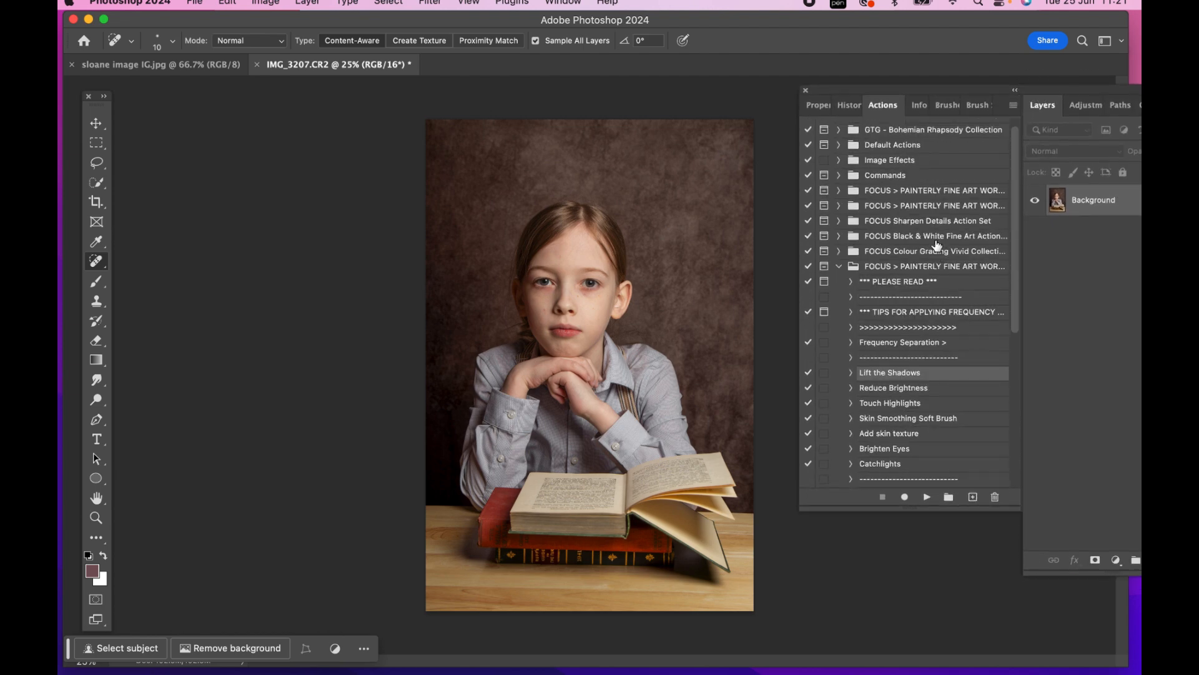
pyautogui.scroll(-1, 937, 245)
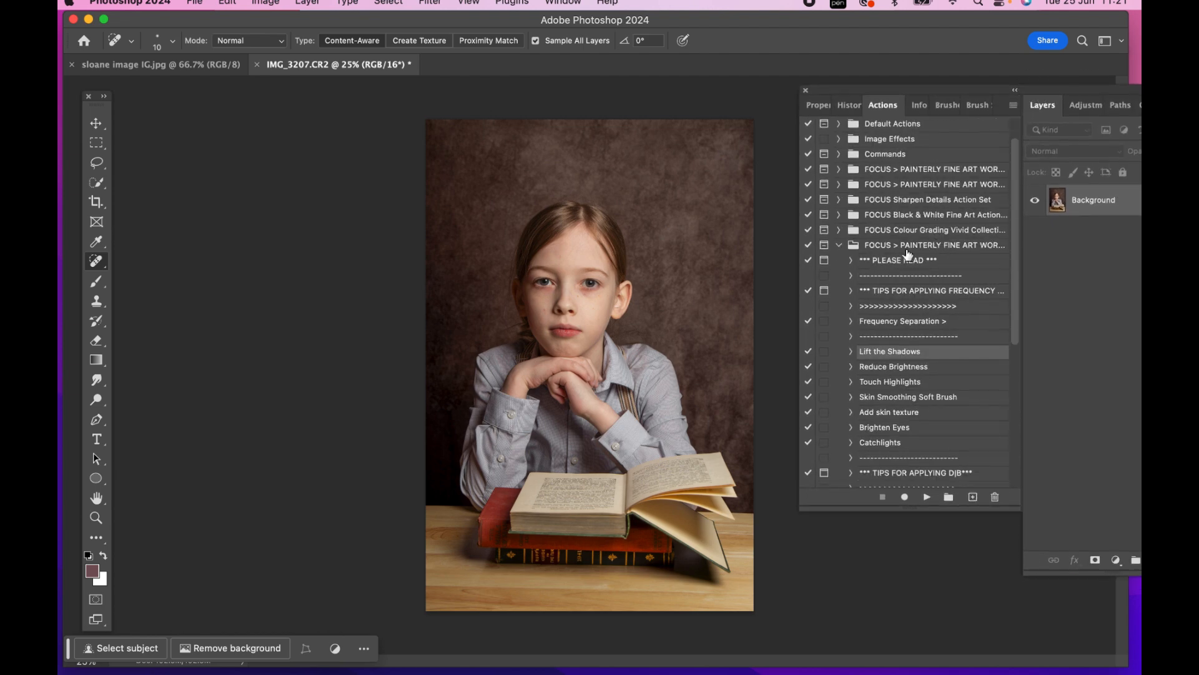
pyautogui.scroll(-3, 907, 254)
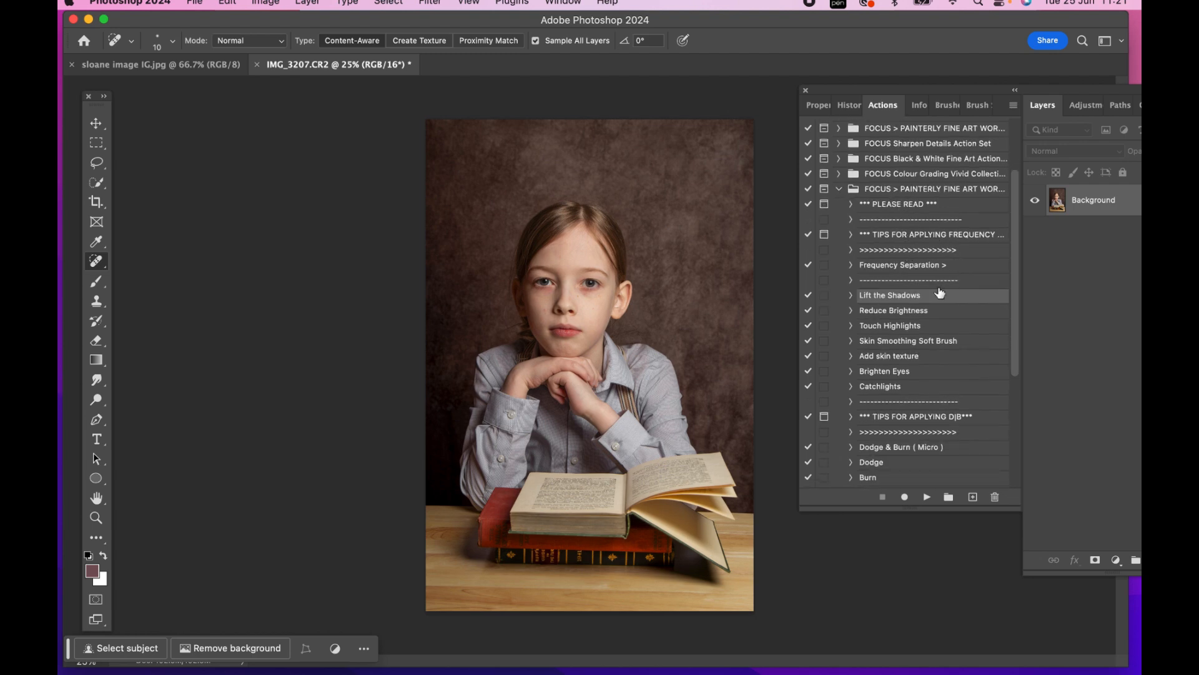
pyautogui.click(899, 266)
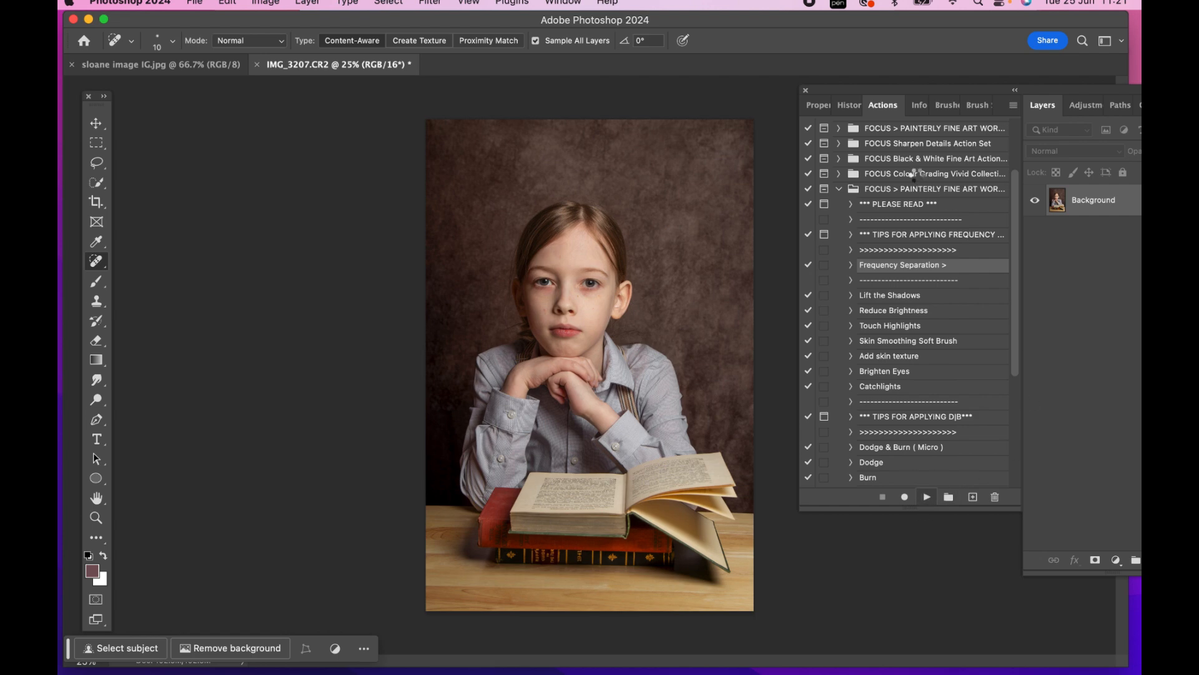
pyautogui.click(1014, 91)
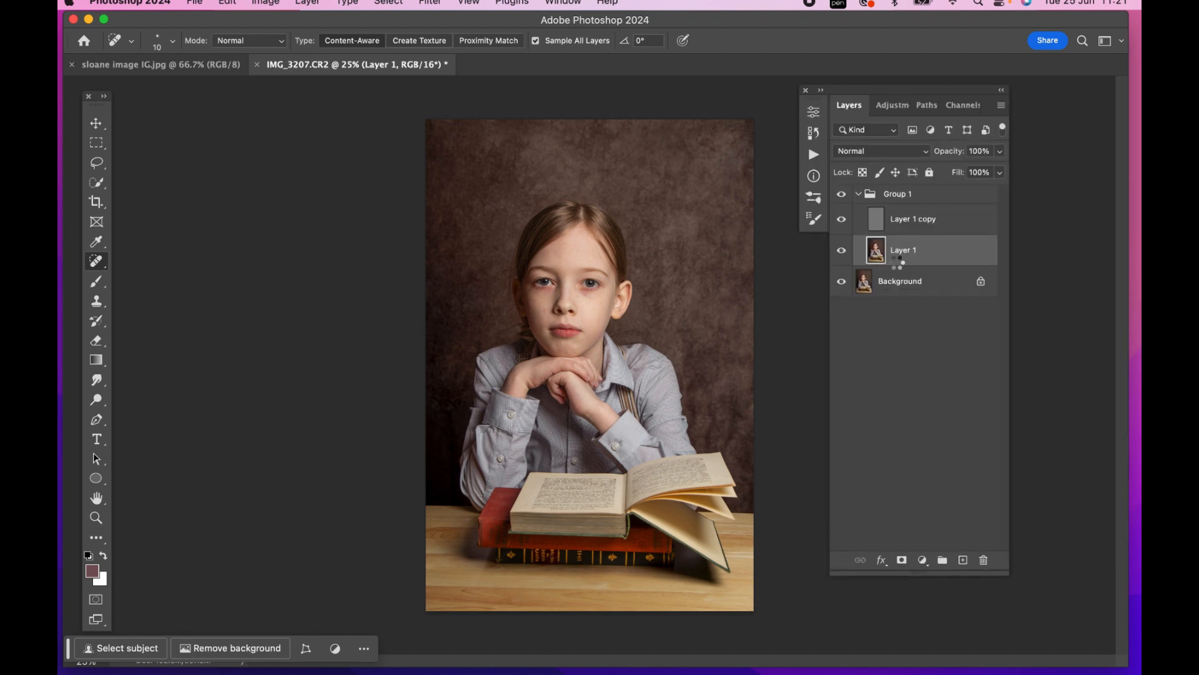
# Lasso the forehead with a 10 px feather on Layer 1 and apply a 20-pixel Gaussian Blur
pyautogui.click(94, 165)
pyautogui.press('super+plus')
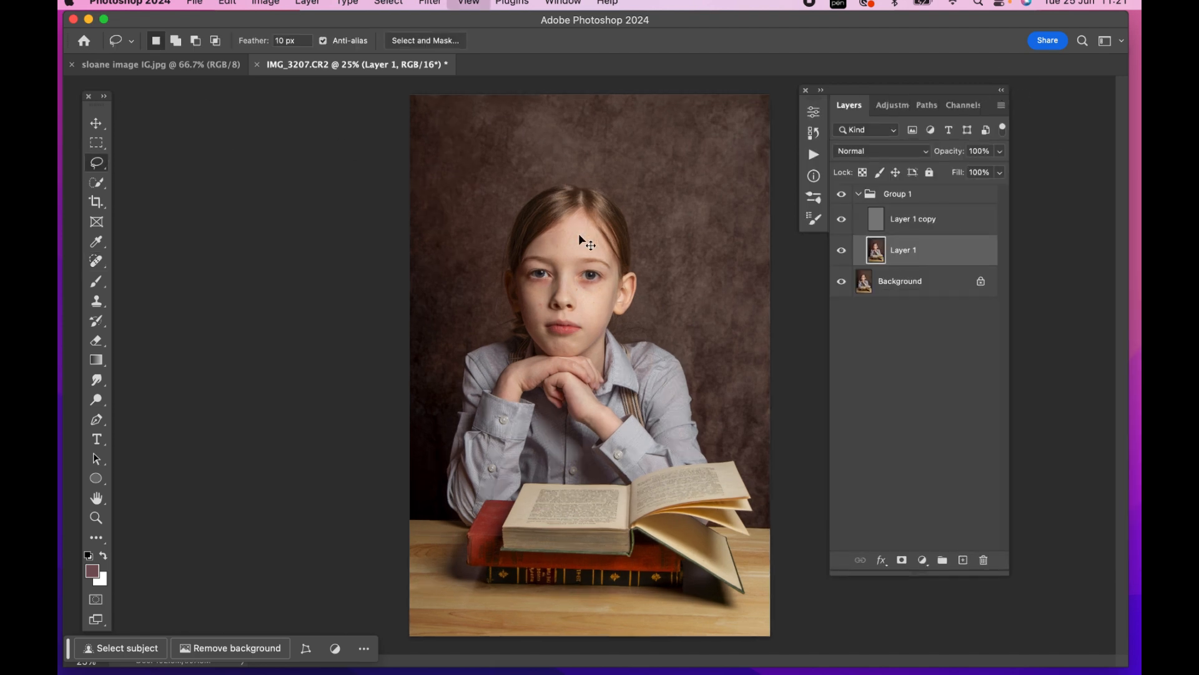
pyautogui.moveTo(563, 192)
pyautogui.mouseDown()
pyautogui.moveTo(514, 220)
pyautogui.moveTo(558, 261)
pyautogui.moveTo(616, 225)
pyautogui.moveTo(620, 235)
pyautogui.mouseUp()
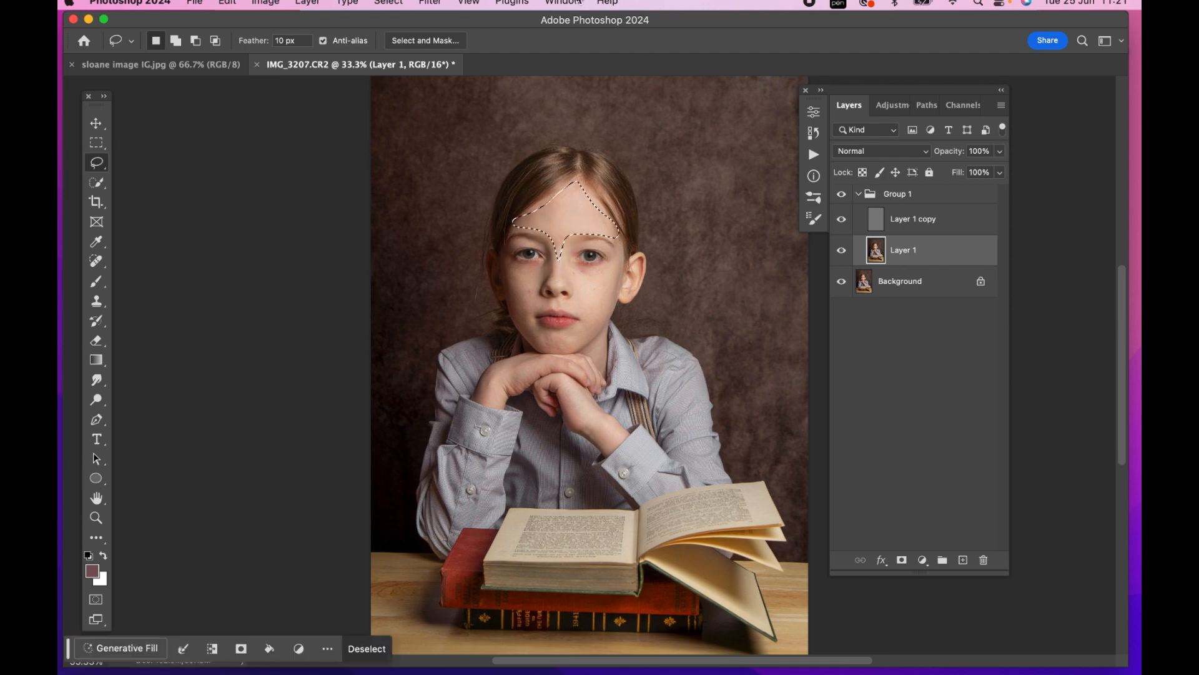
pyautogui.click(429, 2)
pyautogui.moveTo(577, 236)
pyautogui.click(684, 286)
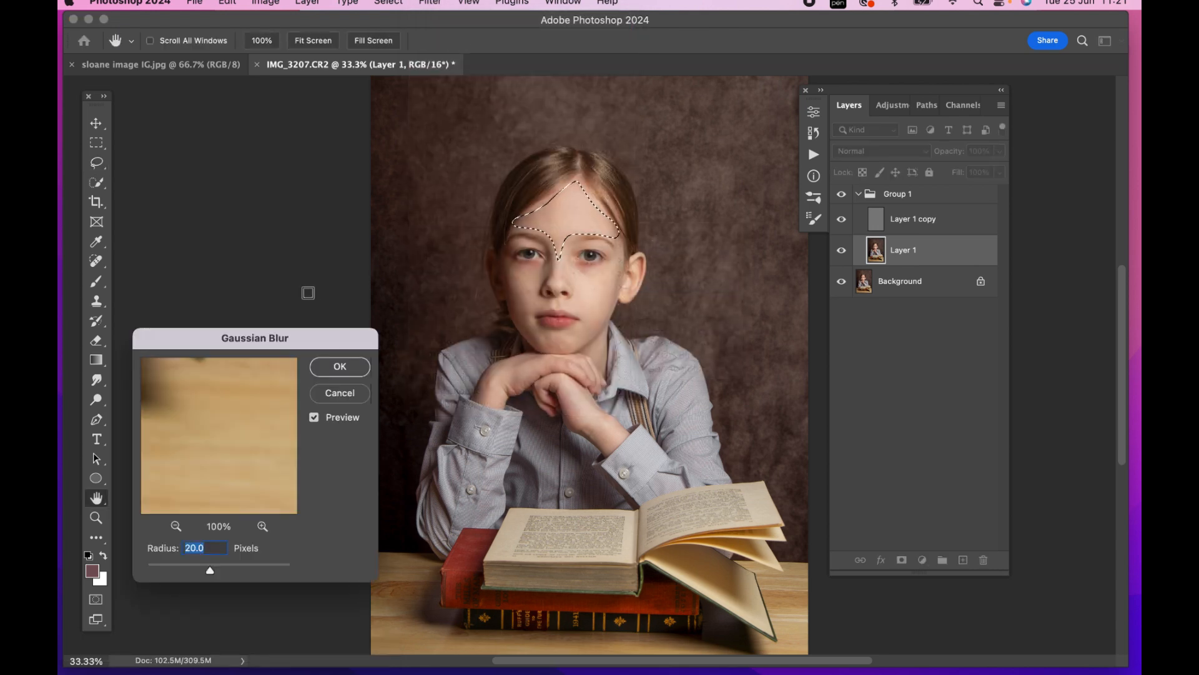
pyautogui.click(340, 367)
# Lasso the brighter cheek below the eye, reapply the Gaussian Blur, and deselect
pyautogui.moveTo(598, 278)
pyautogui.mouseDown()
pyautogui.moveTo(626, 246)
pyautogui.moveTo(618, 240)
pyautogui.moveTo(601, 264)
pyautogui.moveTo(569, 264)
pyautogui.moveTo(568, 307)
pyautogui.moveTo(583, 326)
pyautogui.moveTo(615, 302)
pyautogui.moveTo(618, 241)
pyautogui.mouseUp()
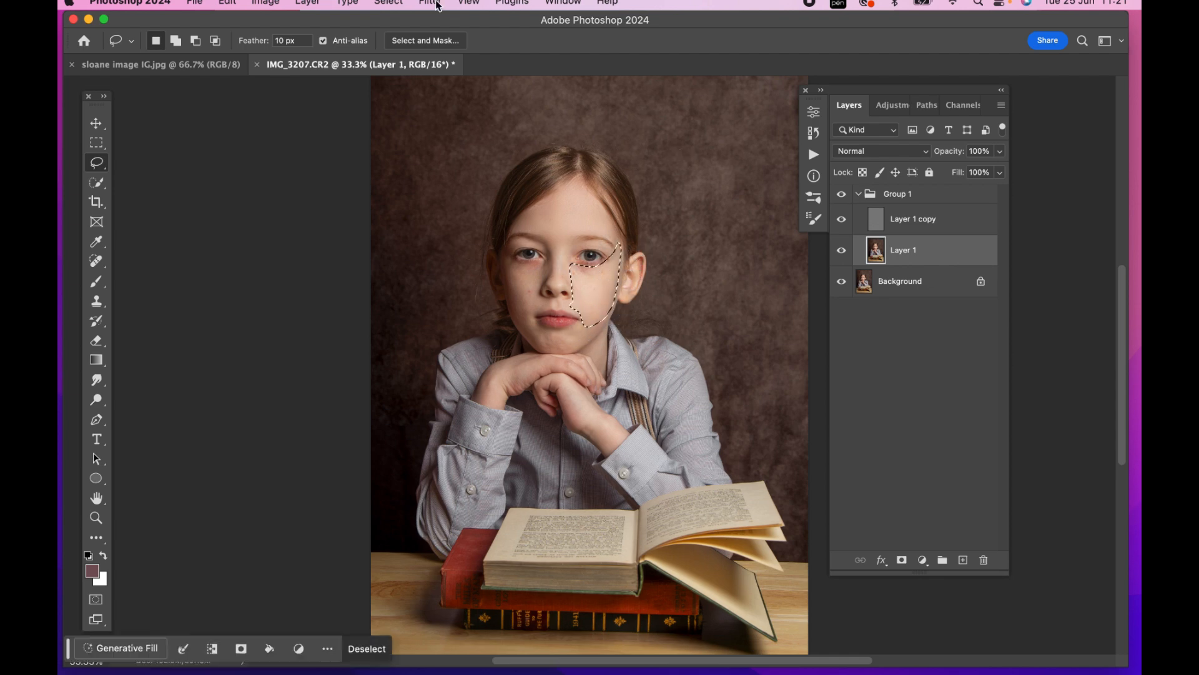
pyautogui.click(430, 3)
pyautogui.click(444, 22)
pyautogui.press('super+d')
# Lasso the shadow-side cheek next to the nose, reapply the Gaussian Blur, and deselect
pyautogui.moveTo(548, 265)
pyautogui.mouseDown()
pyautogui.moveTo(542, 243)
pyautogui.moveTo(519, 238)
pyautogui.moveTo(494, 253)
pyautogui.moveTo(509, 263)
pyautogui.moveTo(519, 325)
pyautogui.moveTo(537, 314)
pyautogui.moveTo(550, 261)
pyautogui.mouseUp()
pyautogui.click(442, 2)
pyautogui.click(522, 19)
pyautogui.press('super+d')
# Lasso the chin area below the lips, reapply the Gaussian Blur, and deselect
pyautogui.moveTo(583, 331)
pyautogui.mouseDown()
pyautogui.moveTo(545, 331)
pyautogui.moveTo(541, 346)
pyautogui.moveTo(577, 353)
pyautogui.moveTo(591, 326)
pyautogui.mouseUp()
pyautogui.click(427, 5)
pyautogui.click(449, 13)
pyautogui.click(589, 294)
# Lasso the skin on the back of the upper hand, reapply the Gaussian Blur, and deselect
pyautogui.moveTo(516, 361); pyautogui.dragTo(480, 392)
pyautogui.moveTo(502, 395)
pyautogui.mouseDown()
pyautogui.moveTo(524, 361)
pyautogui.moveTo(531, 373)
pyautogui.mouseUp()
pyautogui.click(432, 4)
pyautogui.click(443, 22)
pyautogui.press('super+d')
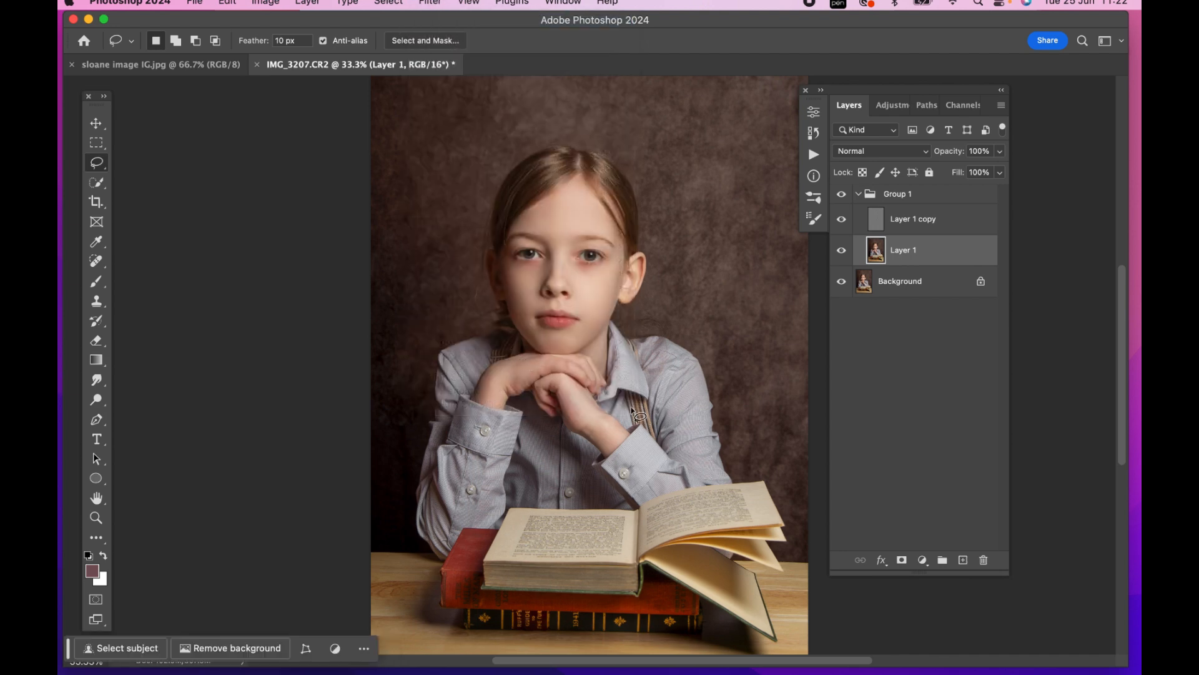
# Lasso the lower hand's wrist, reapply the Gaussian Blur, then select Group 1 and clear the selection
pyautogui.moveTo(614, 421)
pyautogui.mouseDown()
pyautogui.moveTo(582, 393)
pyautogui.moveTo(578, 417)
pyautogui.moveTo(595, 441)
pyautogui.moveTo(619, 436)
pyautogui.moveTo(615, 422)
pyautogui.mouseUp()
pyautogui.click(430, 4)
pyautogui.click(444, 21)
pyautogui.click(931, 196)
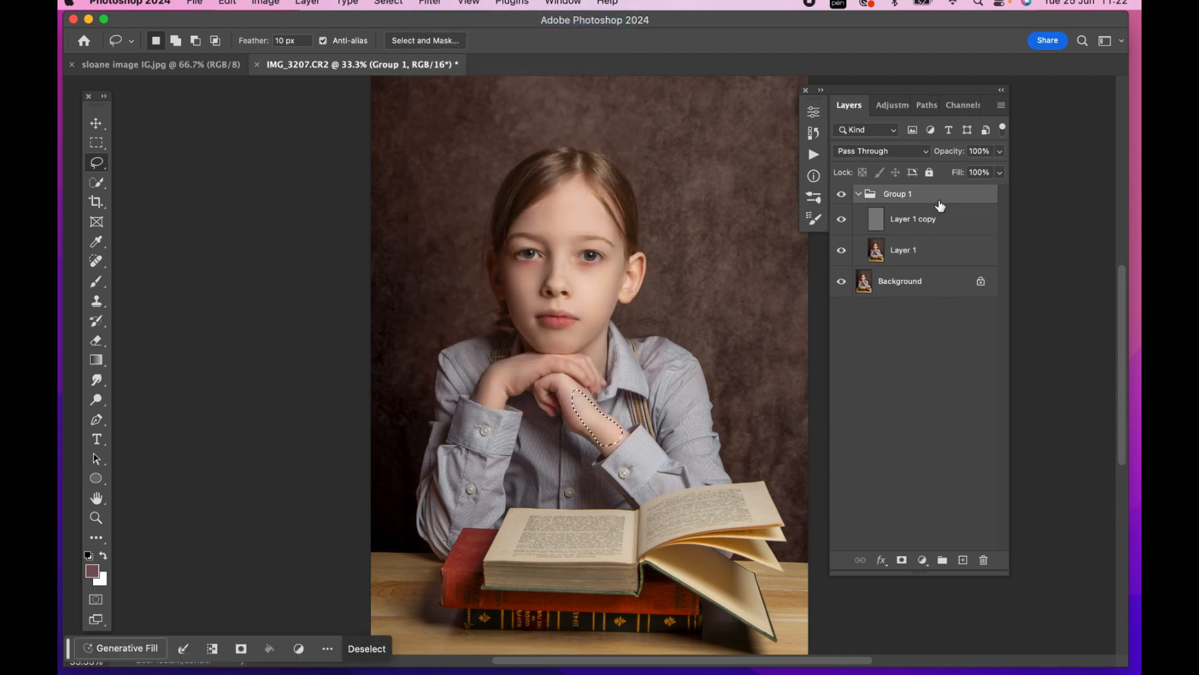
pyautogui.press('super+d')
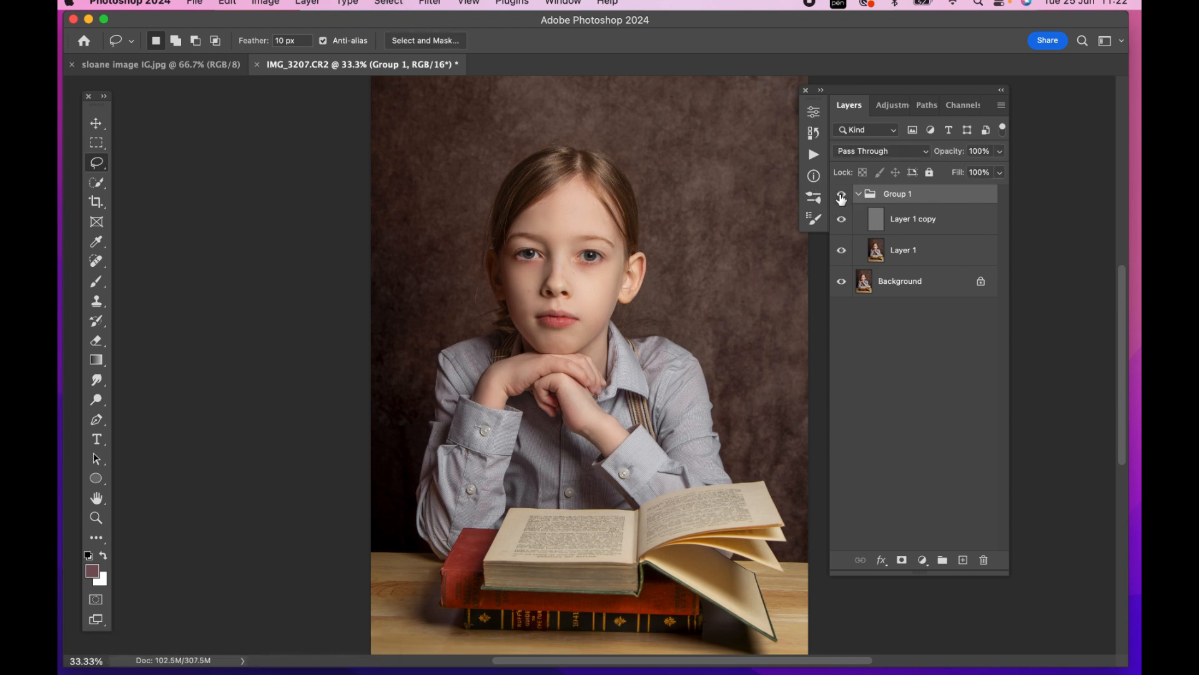
# Reduce Group 1's opacity to 51% while comparing before and after, and merge it into the Background
pyautogui.press('super+equal')
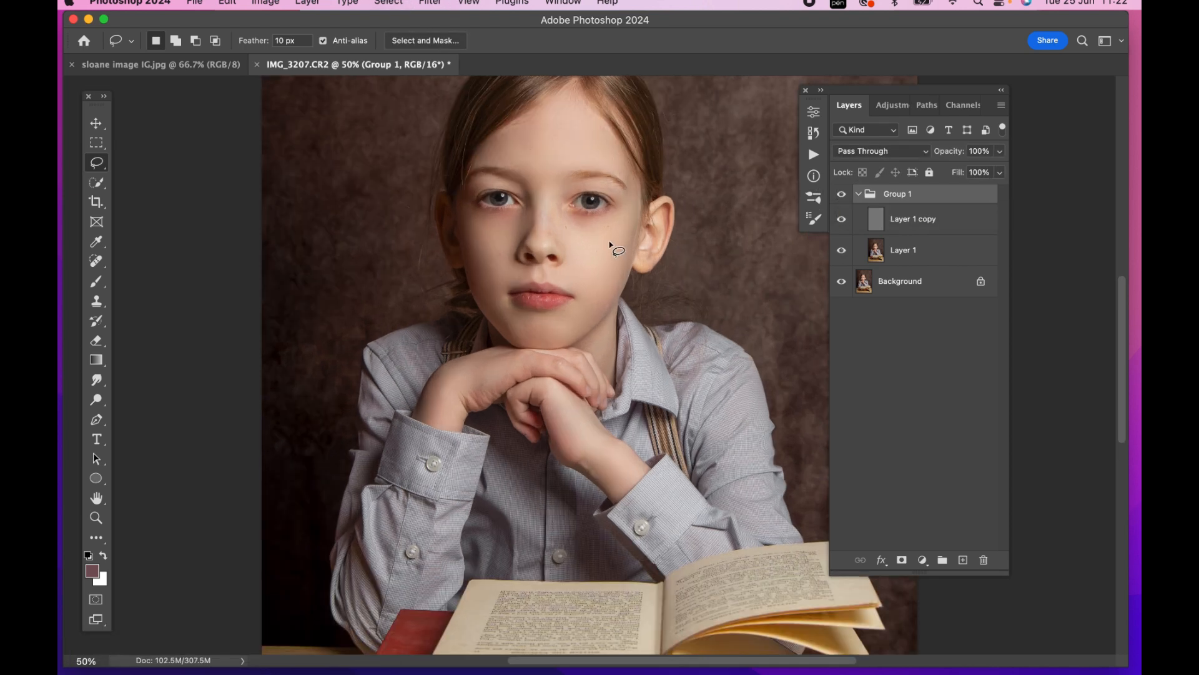
pyautogui.scroll(1, 618, 250)
pyautogui.click(841, 194)
pyautogui.click(841, 195)
pyautogui.click(1000, 151)
pyautogui.moveTo(1000, 169); pyautogui.dragTo(954, 172)
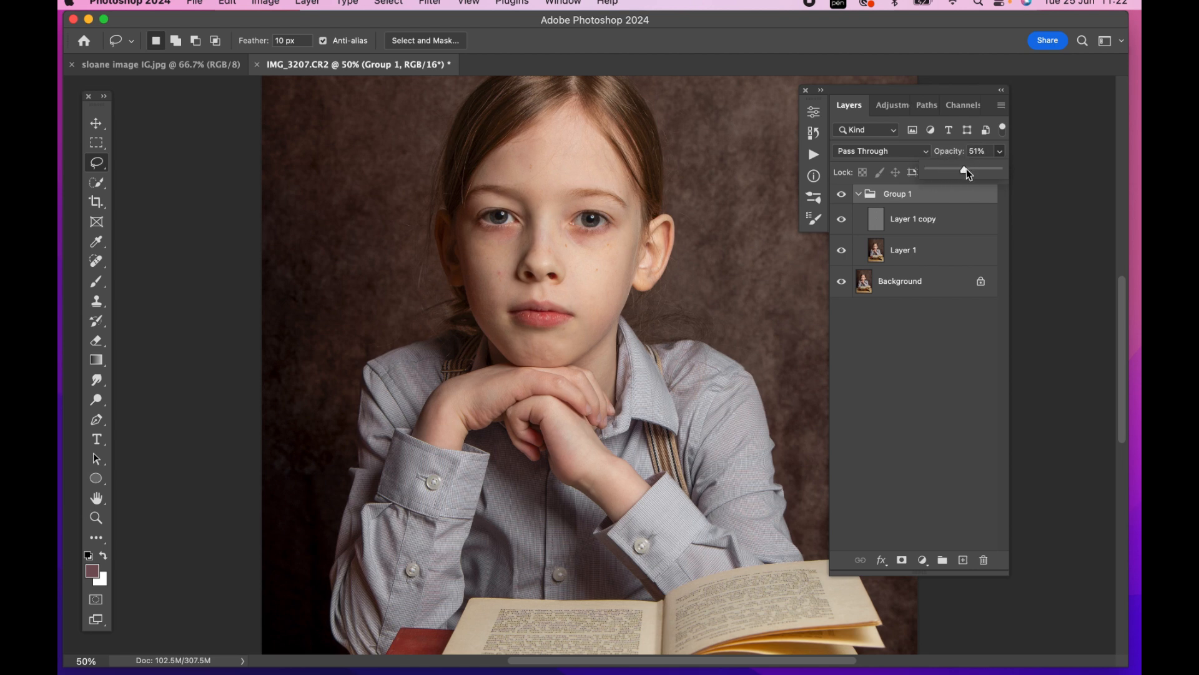
pyautogui.click(842, 195)
pyautogui.click(842, 195)
pyautogui.press('super+minus')
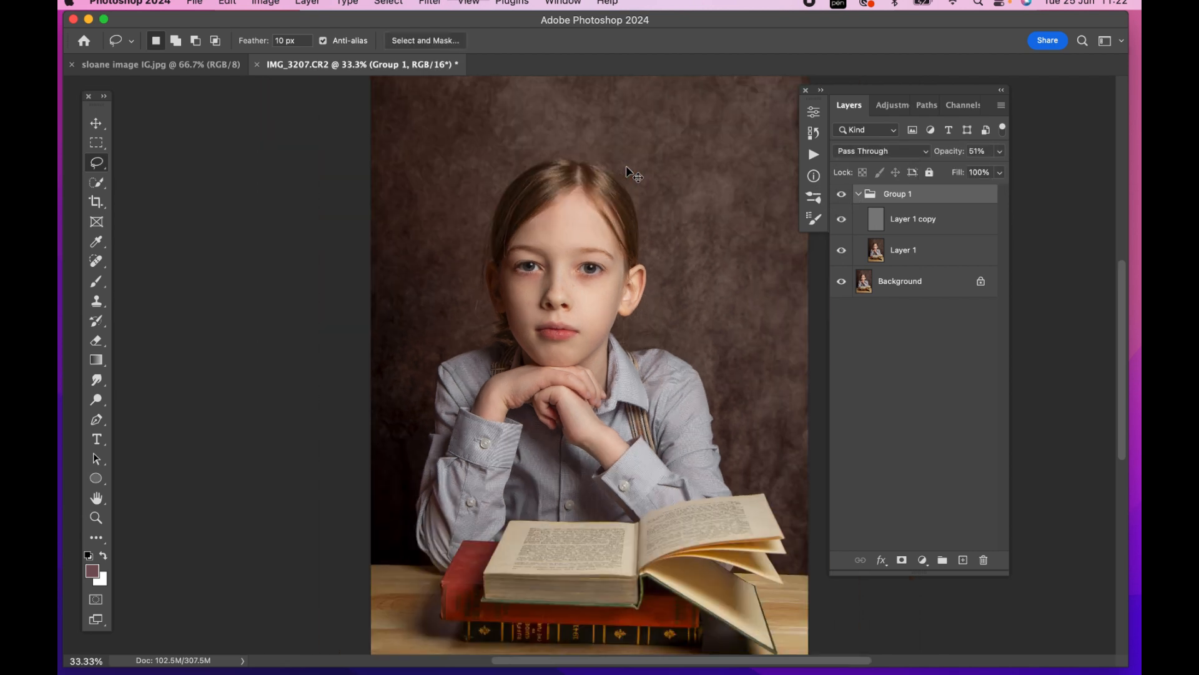
pyautogui.press('super+e')
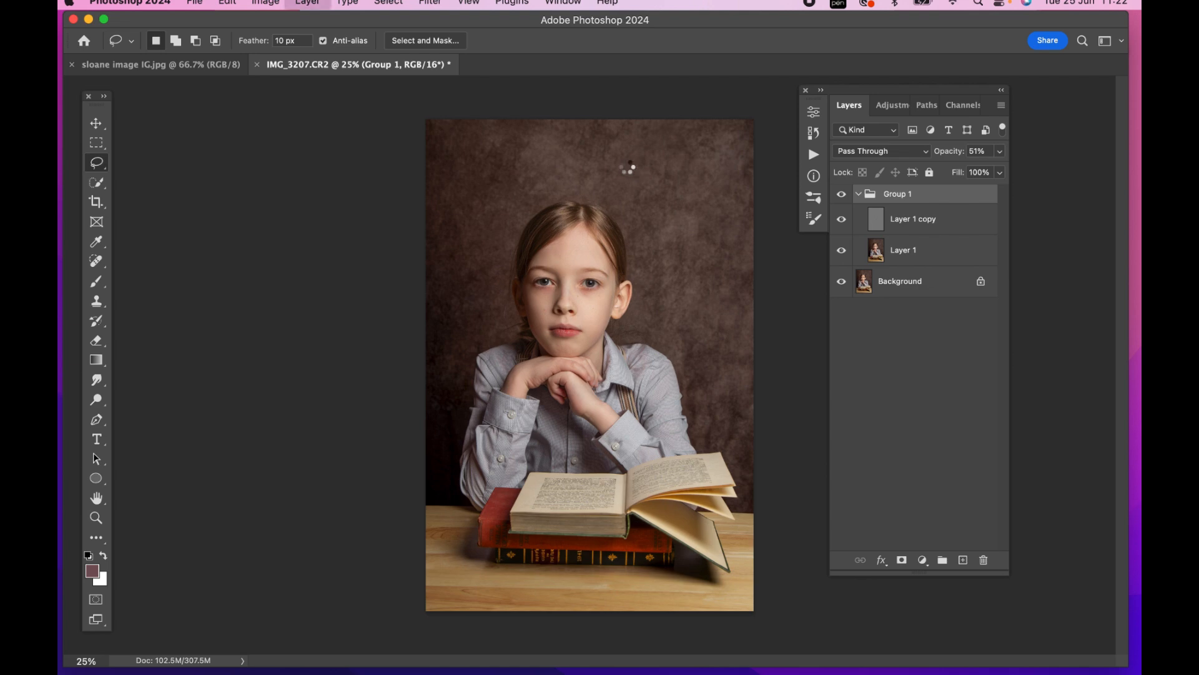
# Run the Make it POP brush action on the Background
pyautogui.click(822, 94)
pyautogui.scroll(-10, 896, 350)
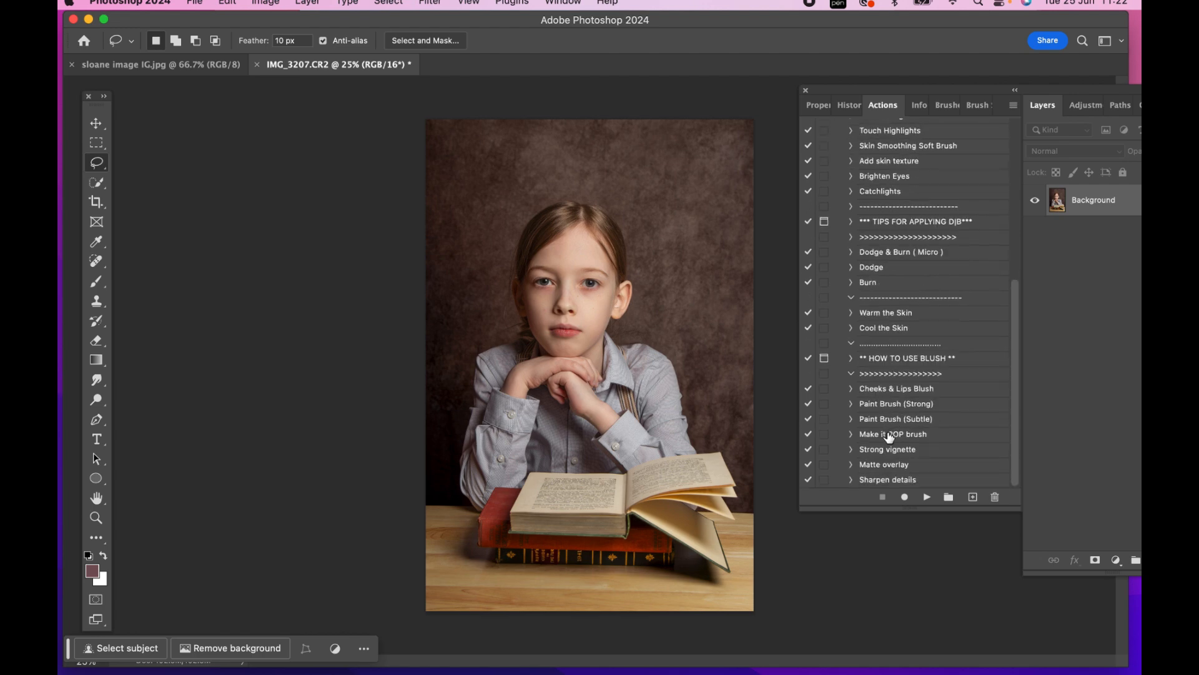
pyautogui.click(890, 435)
pyautogui.click(926, 497)
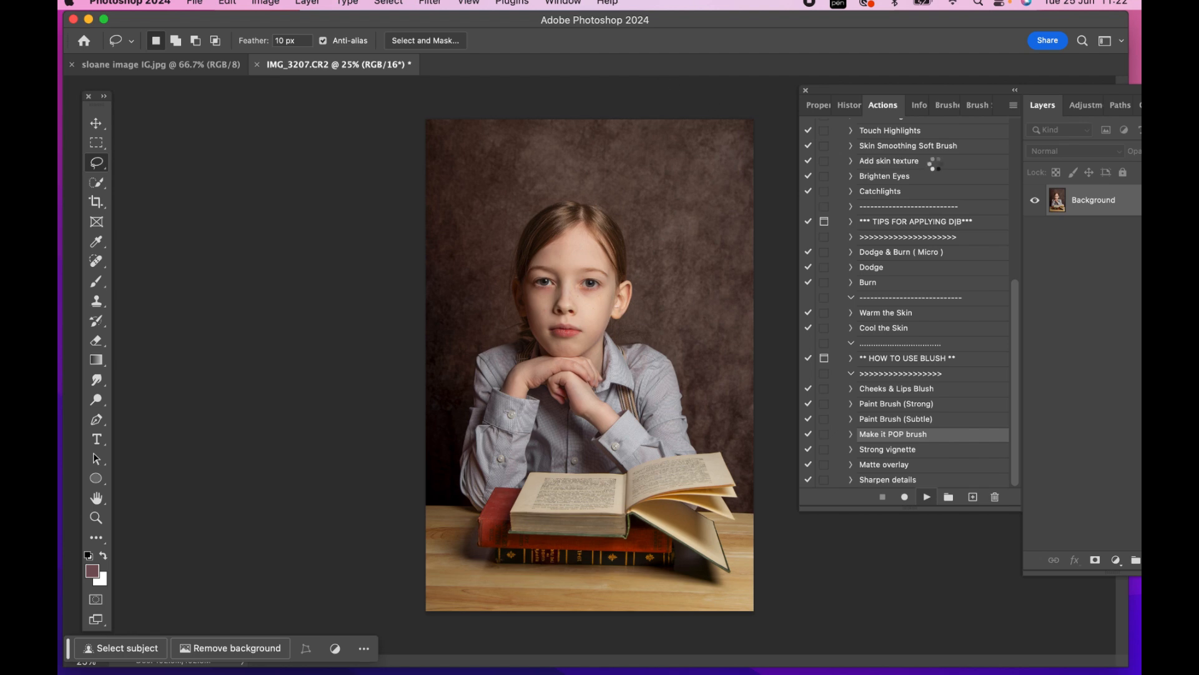
pyautogui.click(1016, 91)
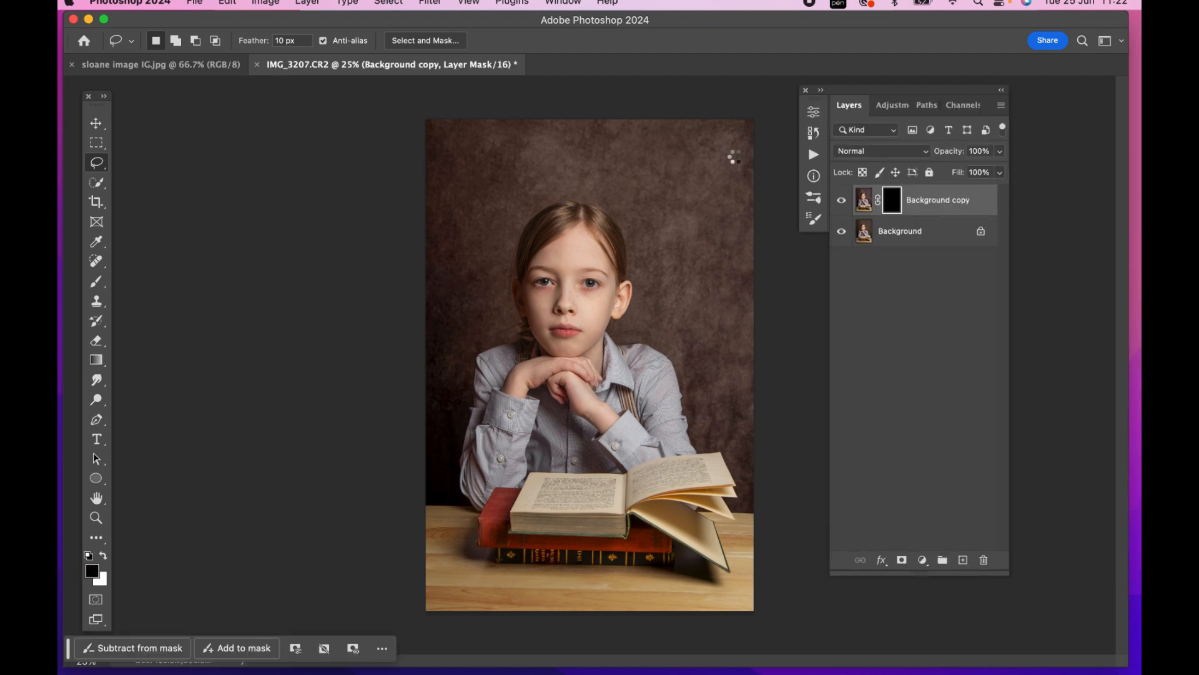
# Paint white over the girl's face on the Background copy mask using a brush at 100% flow and size 1000
pyautogui.press('b')
pyautogui.press('x')
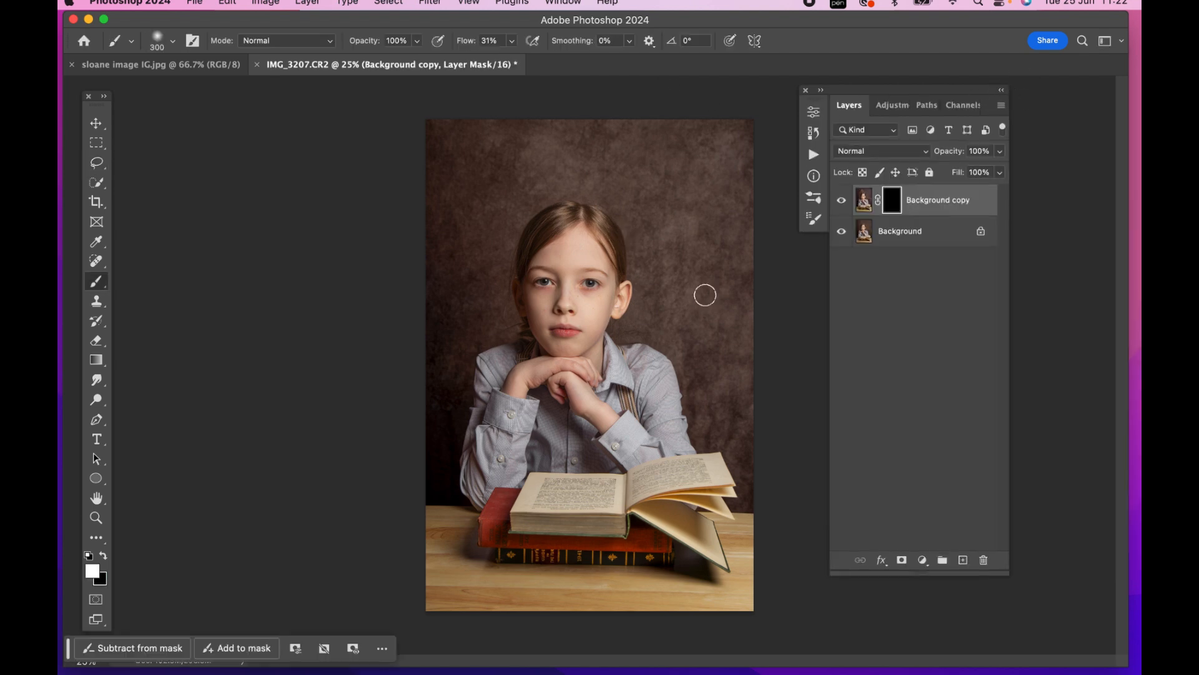
pyautogui.click(513, 41)
pyautogui.moveTo(511, 57); pyautogui.dragTo(588, 61)
pyautogui.click(373, 188)
pyautogui.press(']')
pyautogui.press(']')
pyautogui.press(']')
pyautogui.press(']')
pyautogui.press(']')
pyautogui.press(']')
pyautogui.press(']')
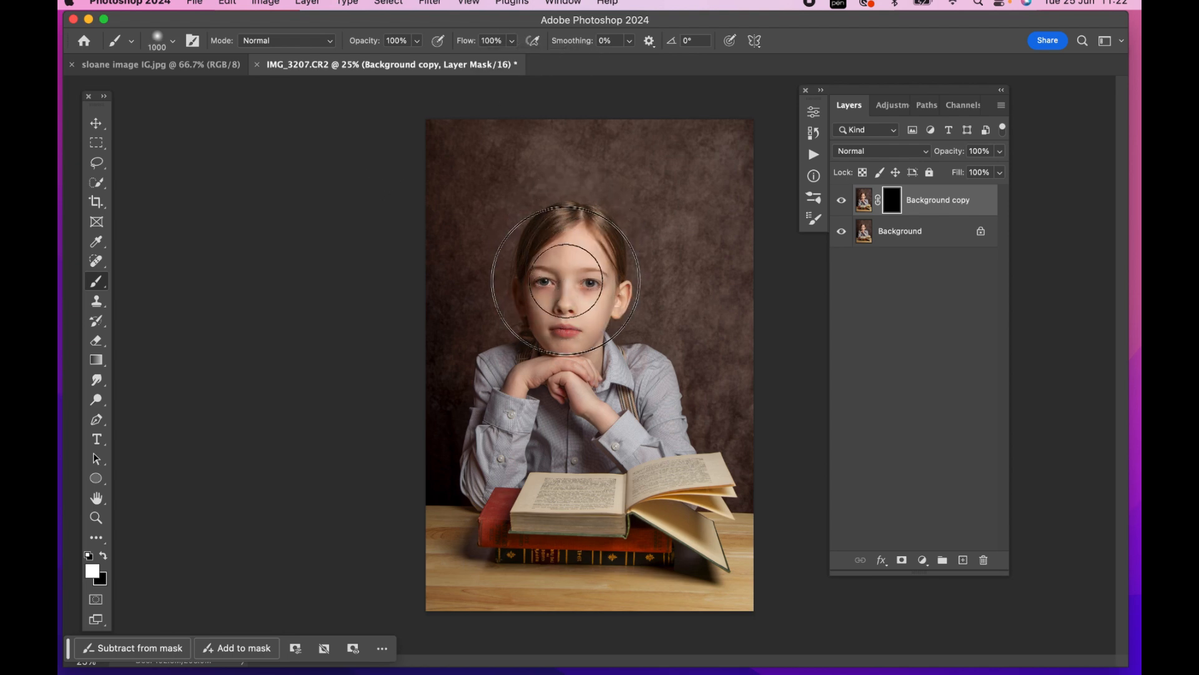
pyautogui.moveTo(566, 298)
pyautogui.mouseDown()
pyautogui.moveTo(569, 307)
pyautogui.moveTo(576, 288)
pyautogui.mouseUp()
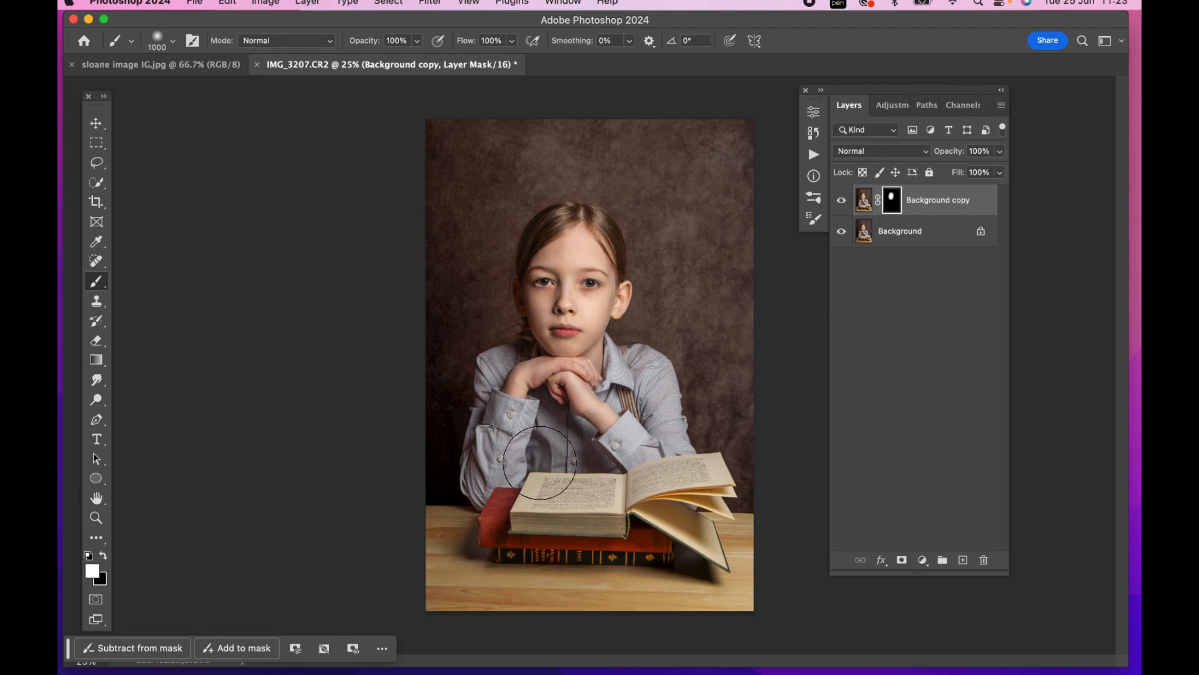
# Paint white over the girl's shirt and hands and the books on the Background copy mask, and compare before and after
pyautogui.moveTo(537, 498)
pyautogui.mouseDown()
pyautogui.moveTo(703, 493)
pyautogui.moveTo(562, 236)
pyautogui.moveTo(550, 371)
pyautogui.mouseUp()
pyautogui.click(842, 201)
pyautogui.click(842, 200)
pyautogui.click(842, 200)
pyautogui.click(842, 200)
# Reduce the Background copy's opacity to 42%, check it against the original, and merge it into the Background
pyautogui.click(999, 152)
pyautogui.moveTo(999, 164); pyautogui.dragTo(959, 171)
pyautogui.click(841, 201)
pyautogui.click(841, 201)
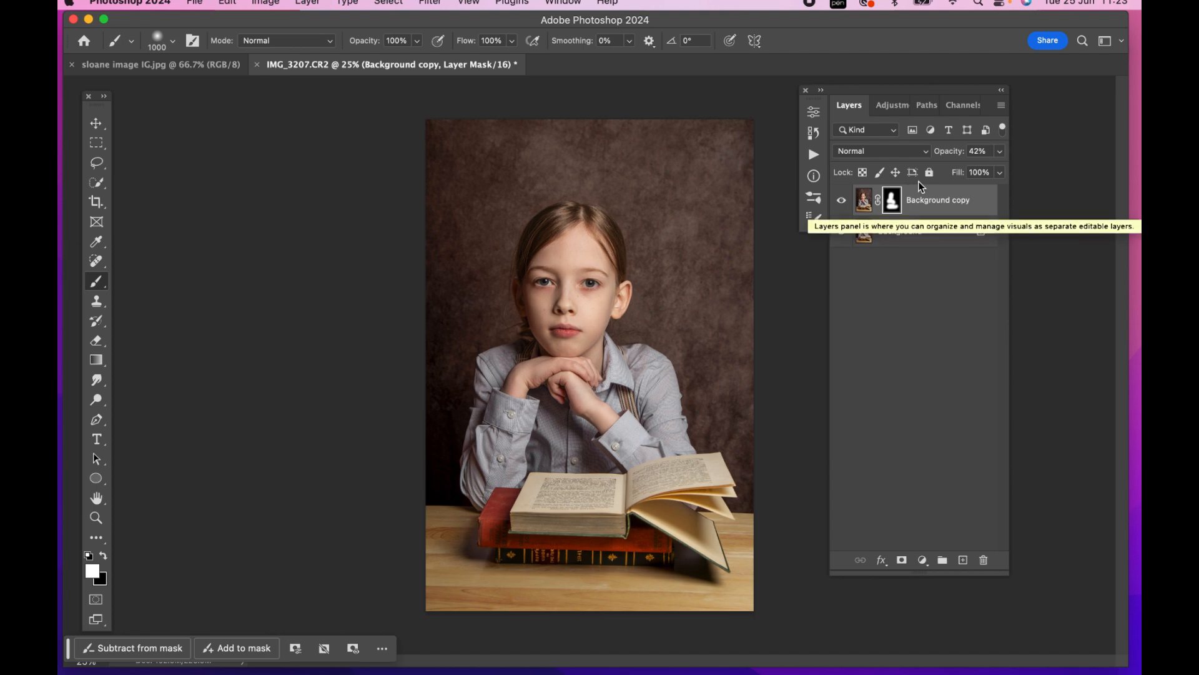
pyautogui.press('super+e')
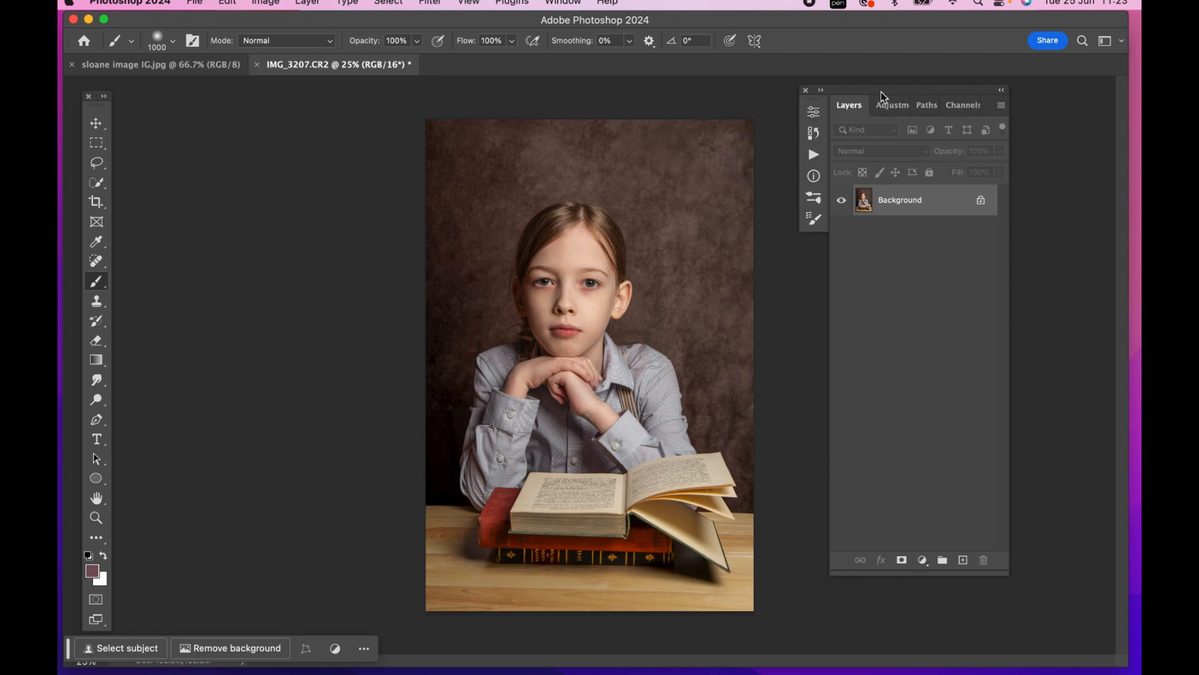
# Quick-select the wooden tabletop, subtracting the stacked books and the open book's hanging cover from the selection
pyautogui.moveTo(881, 91); pyautogui.dragTo(923, 90)
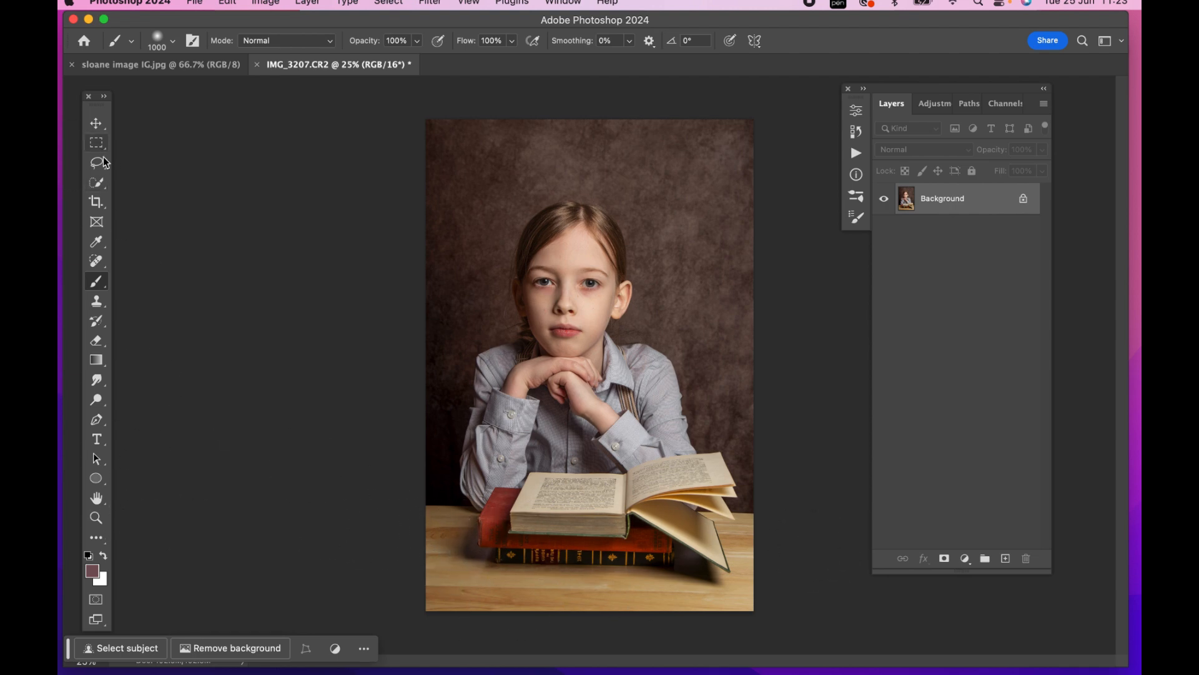
pyautogui.click(97, 182)
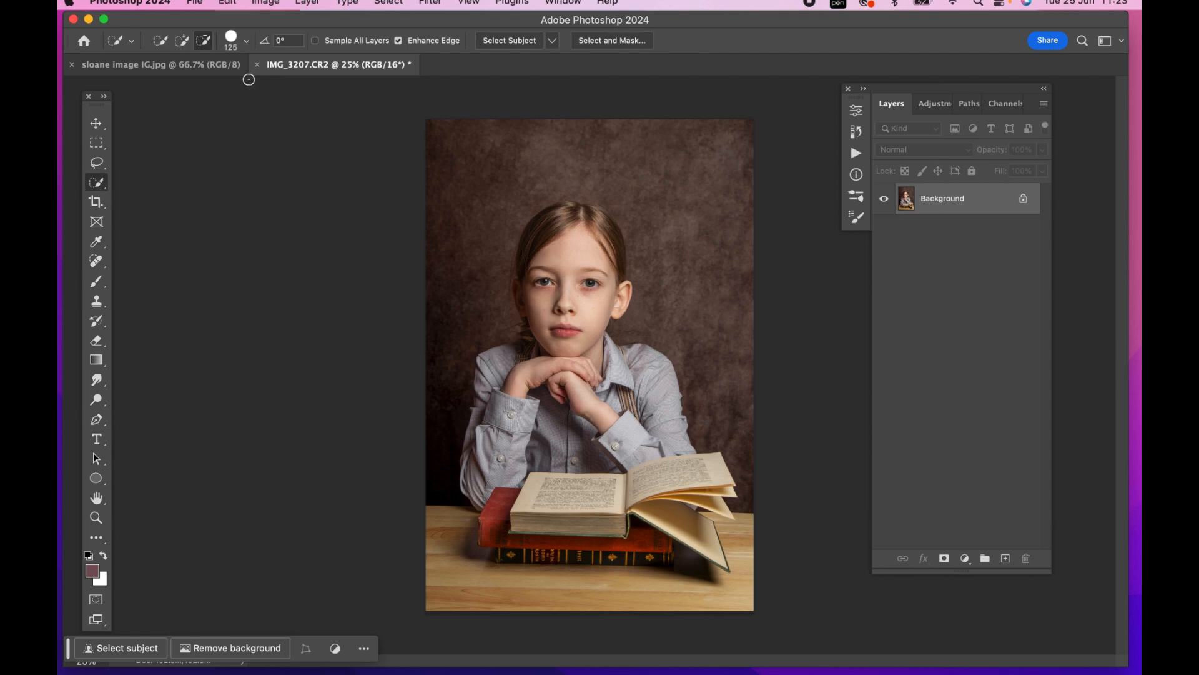
pyautogui.click(183, 41)
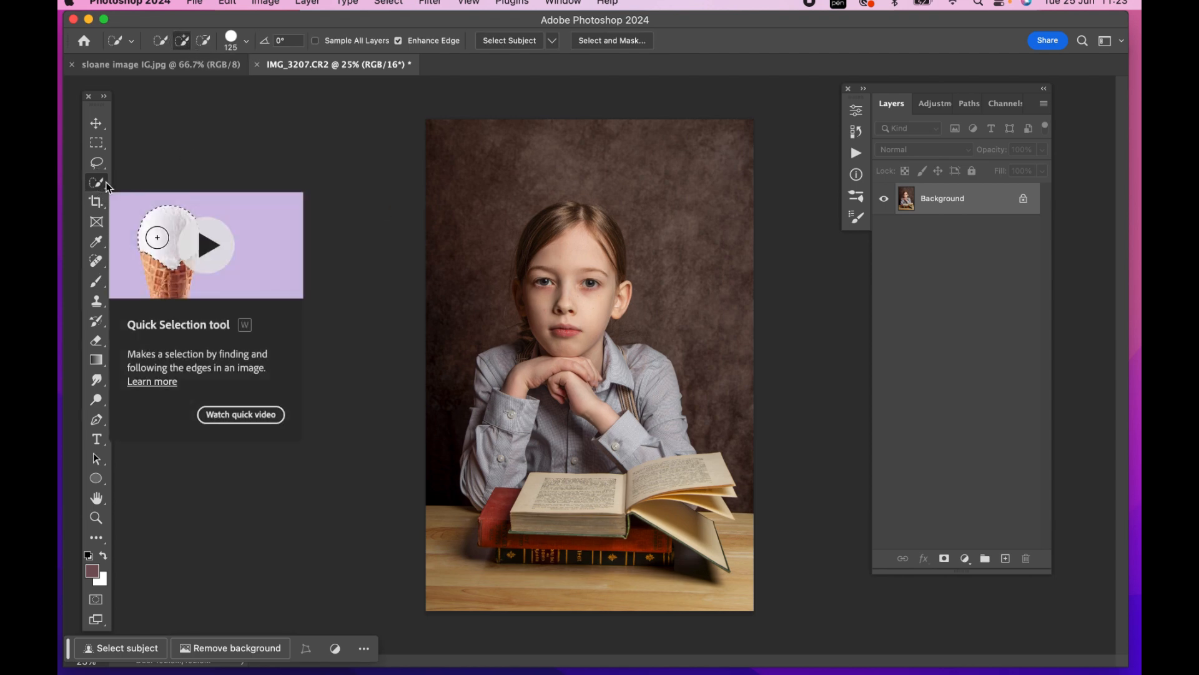
pyautogui.moveTo(431, 513)
pyautogui.mouseDown()
pyautogui.moveTo(463, 513)
pyautogui.moveTo(482, 564)
pyautogui.moveTo(586, 580)
pyautogui.moveTo(697, 580)
pyautogui.moveTo(720, 571)
pyautogui.moveTo(734, 530)
pyautogui.mouseUp()
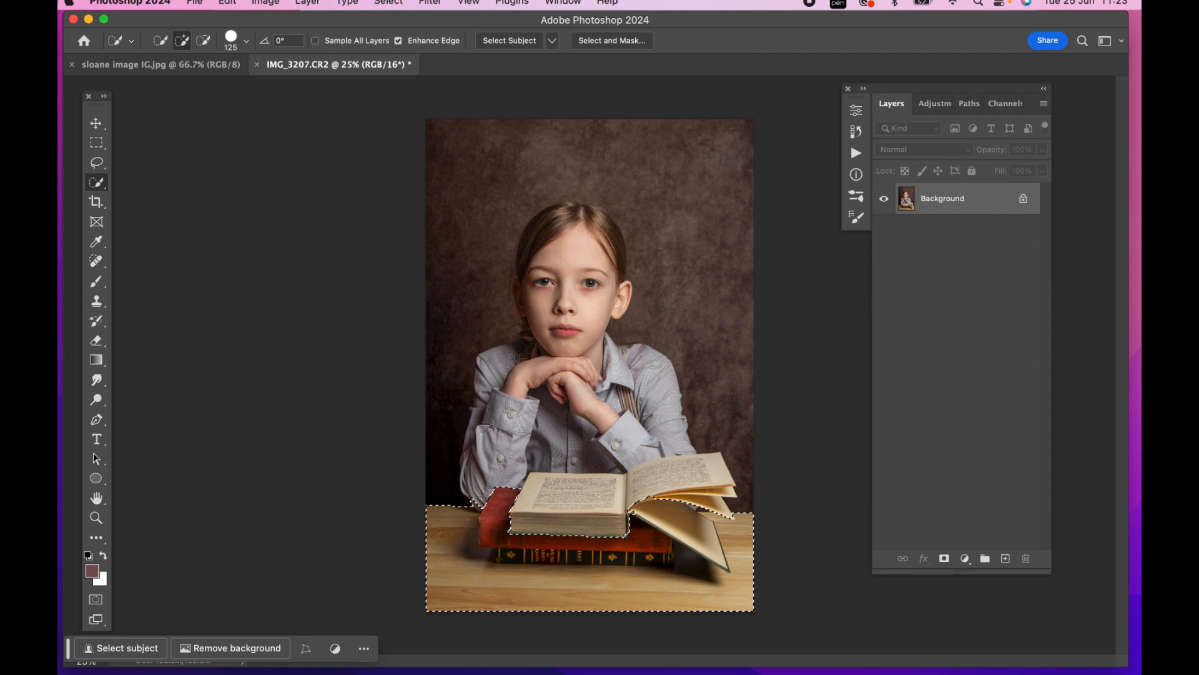
pyautogui.click(203, 41)
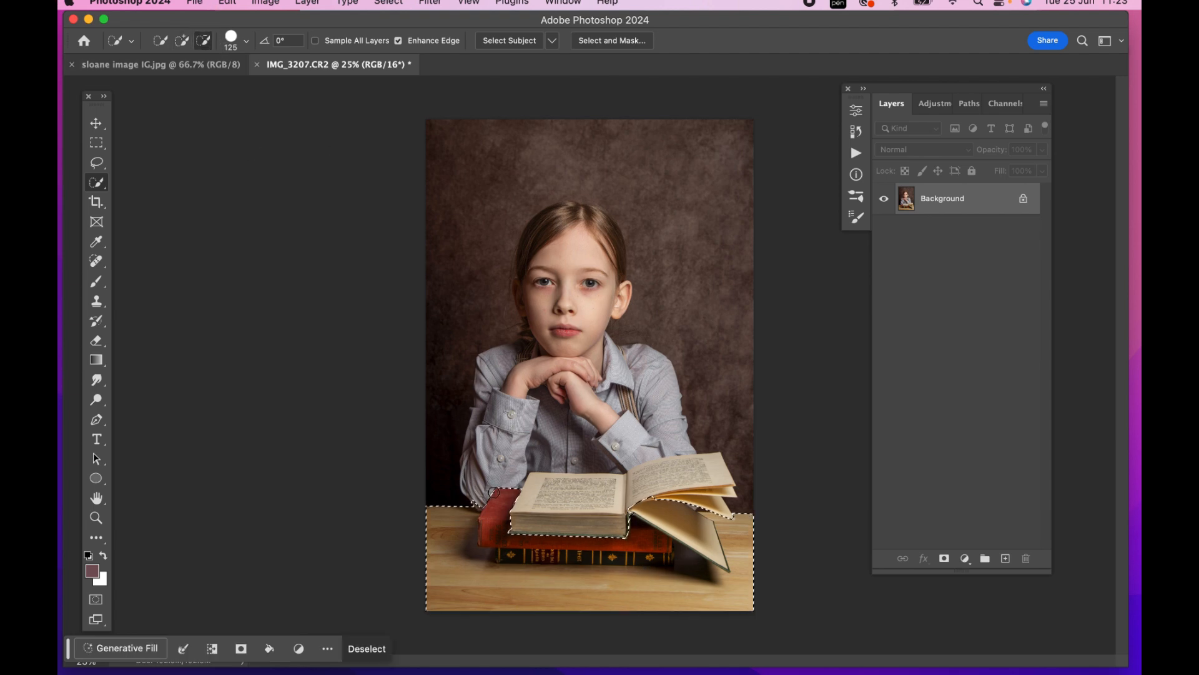
pyautogui.moveTo(510, 498)
pyautogui.mouseDown()
pyautogui.moveTo(503, 553)
pyautogui.moveTo(667, 549)
pyautogui.moveTo(669, 560)
pyautogui.mouseUp()
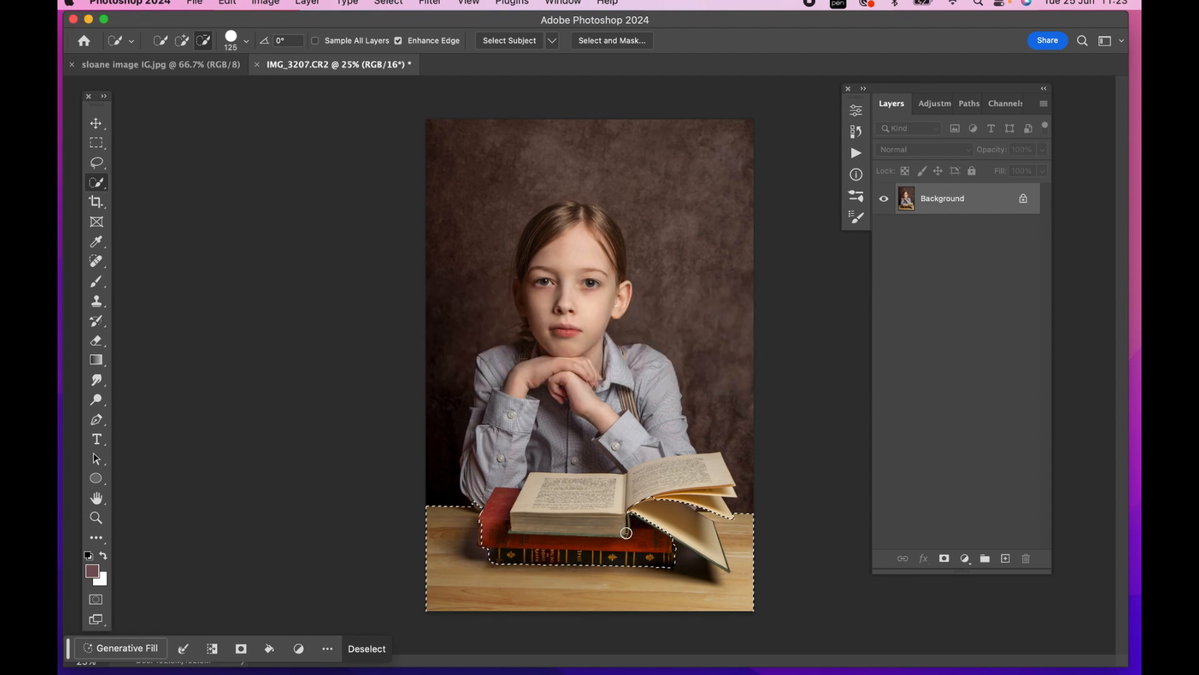
pyautogui.moveTo(657, 518); pyautogui.dragTo(702, 516)
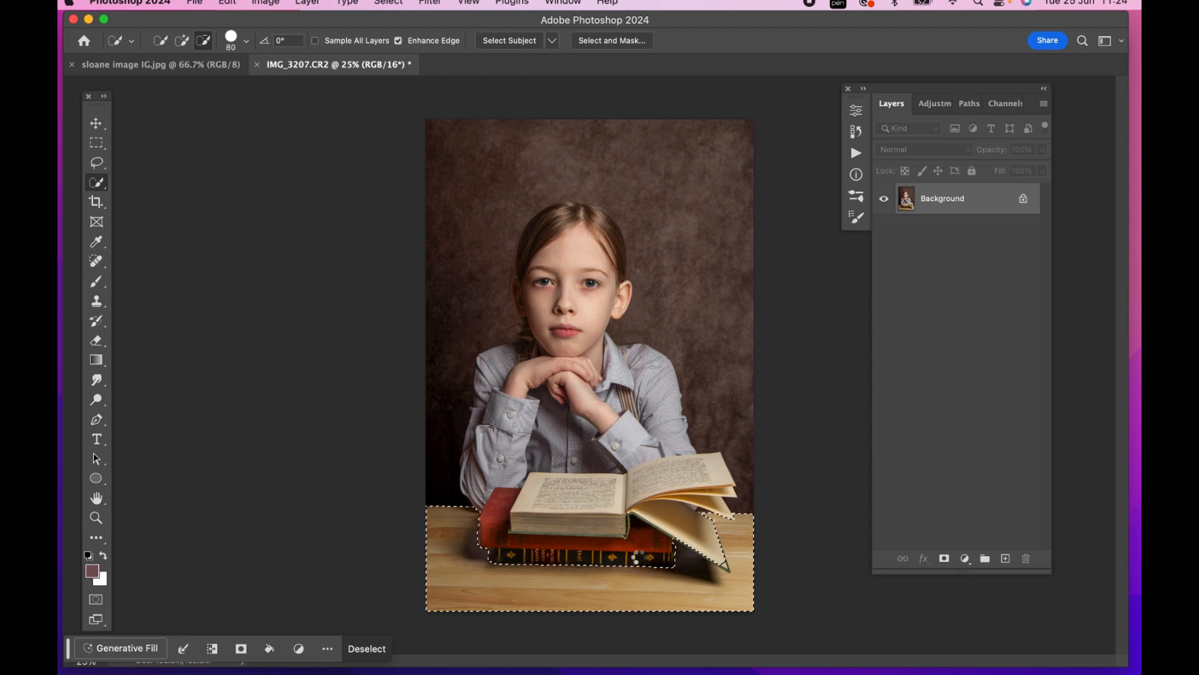
# Generative Fill the selected tabletop with the prompt "wooden table" and preview the generated variations
pyautogui.click(144, 648)
pyautogui.write('wooden tab')
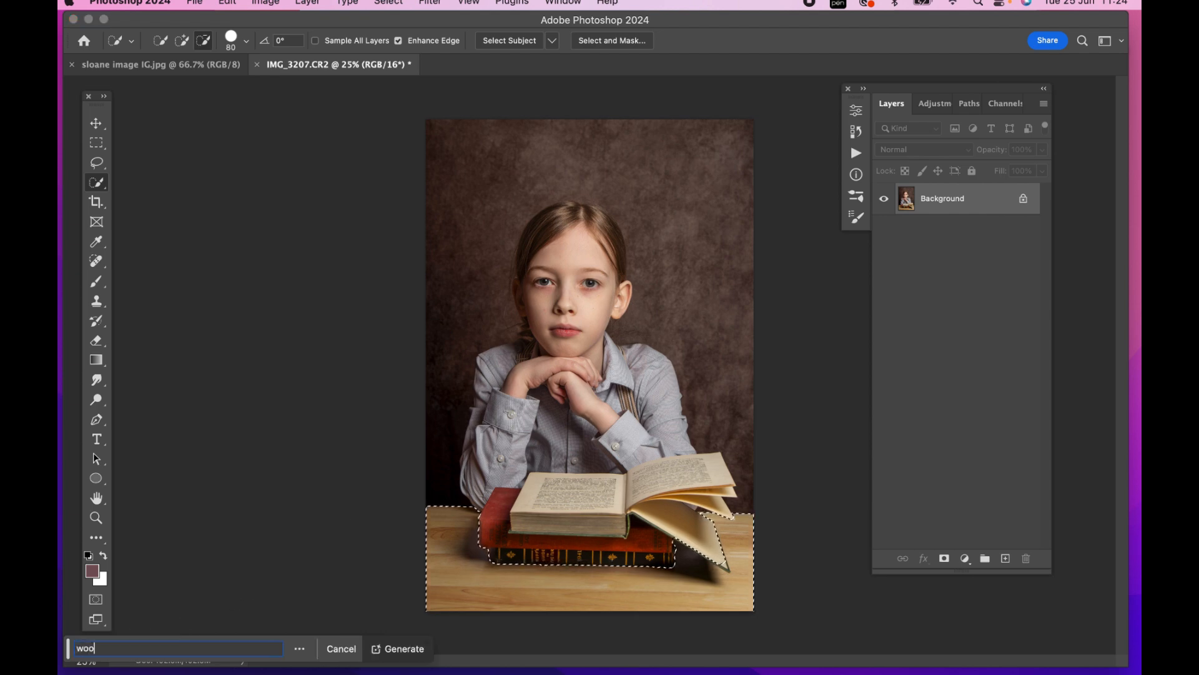
pyautogui.write('le')
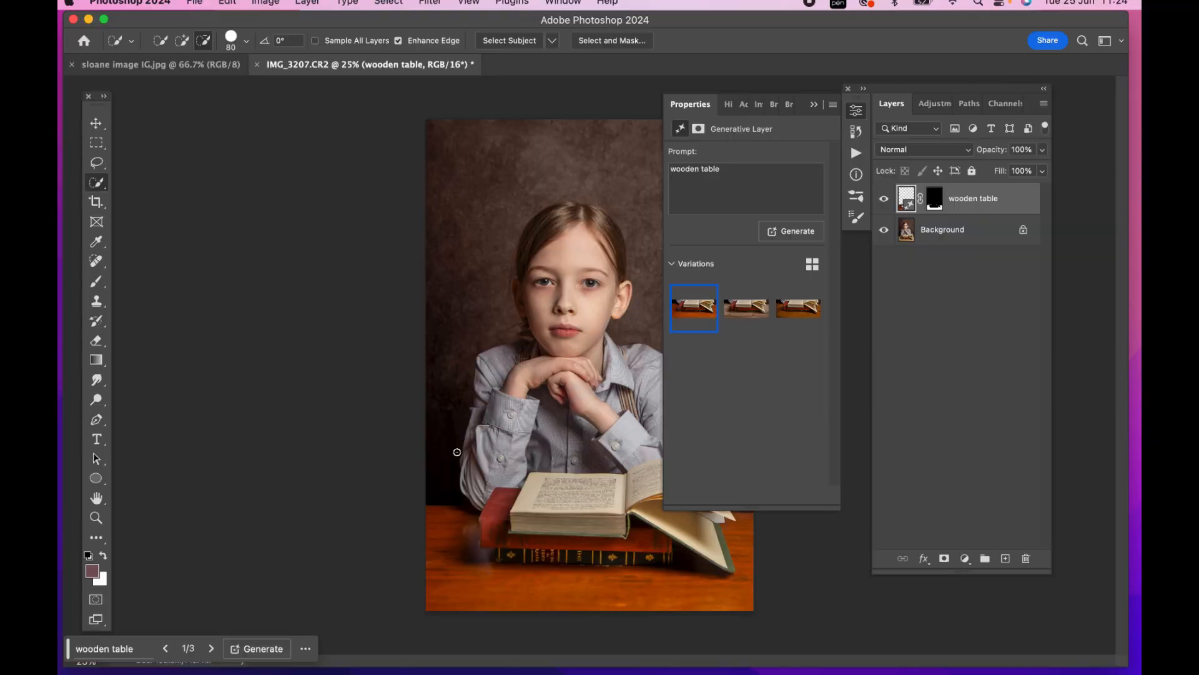
pyautogui.click(742, 313)
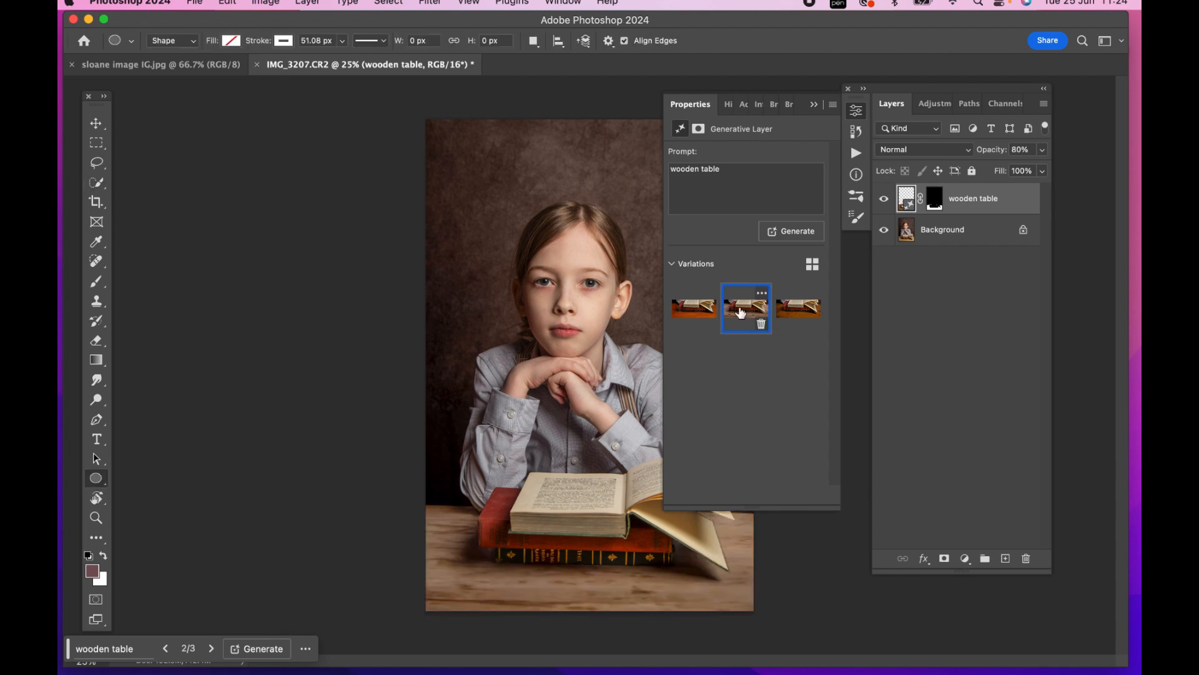
pyautogui.click(794, 308)
# Compare the photo with and without the generated wooden table, and undo the fill back to the tabletop selection
pyautogui.click(815, 107)
pyautogui.click(884, 199)
pyautogui.click(884, 200)
pyautogui.click(884, 200)
pyautogui.click(884, 200)
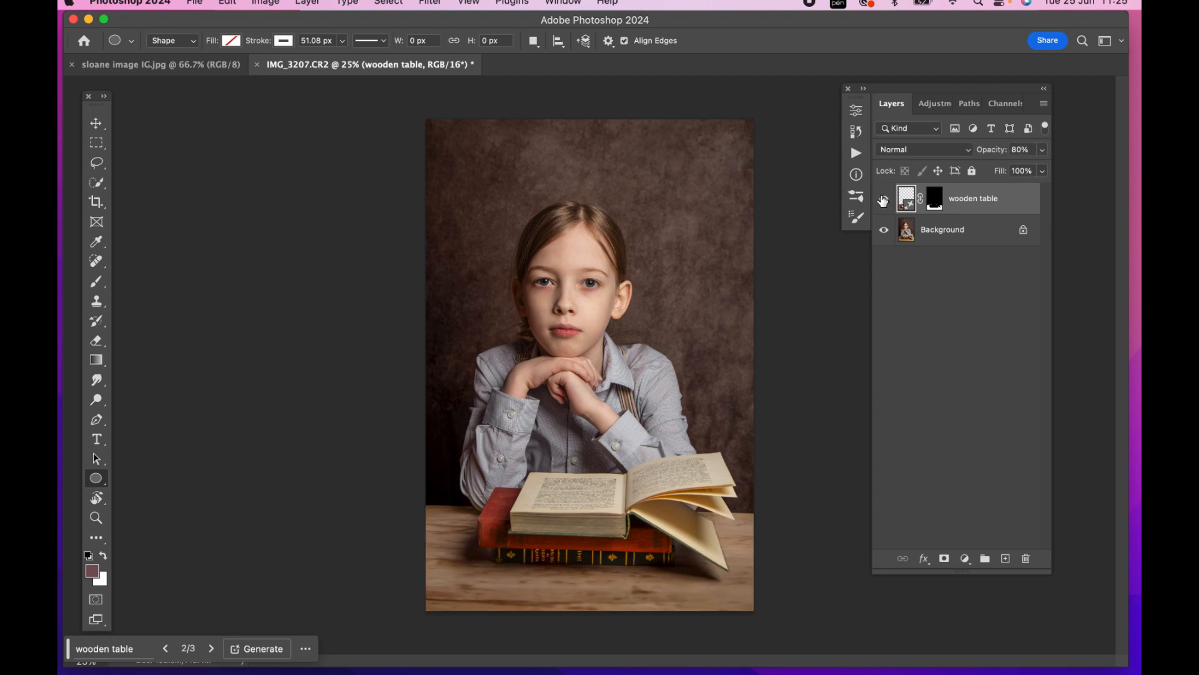
pyautogui.click(863, 89)
pyautogui.click(913, 103)
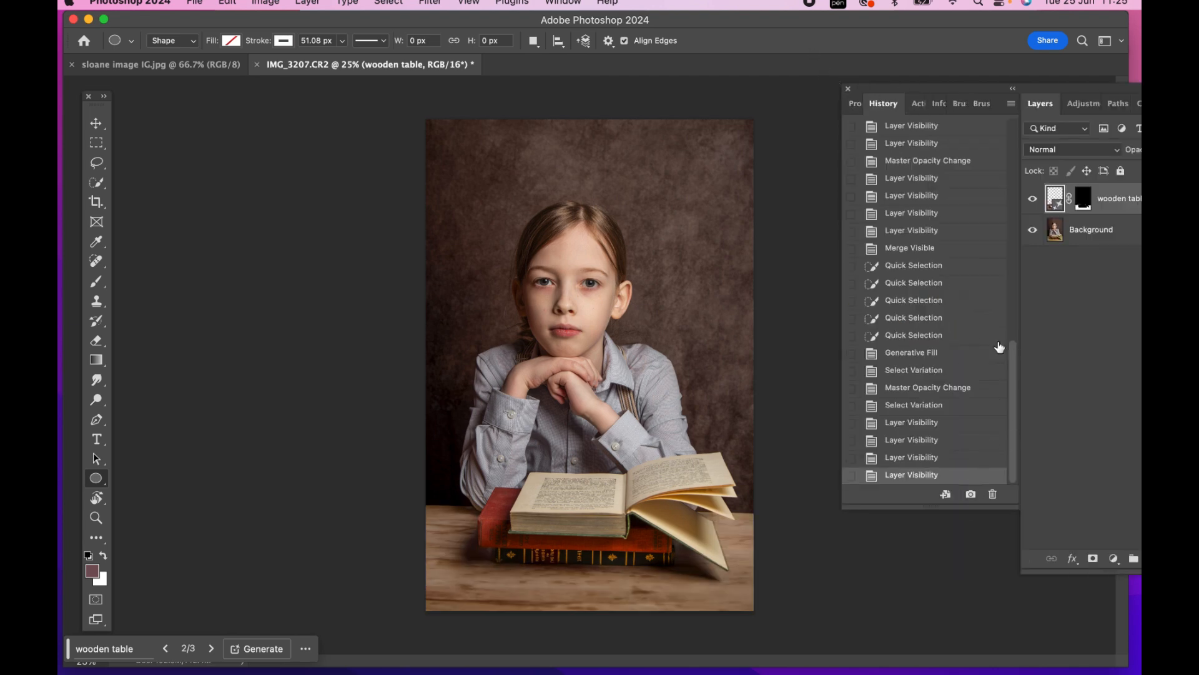
pyautogui.click(918, 103)
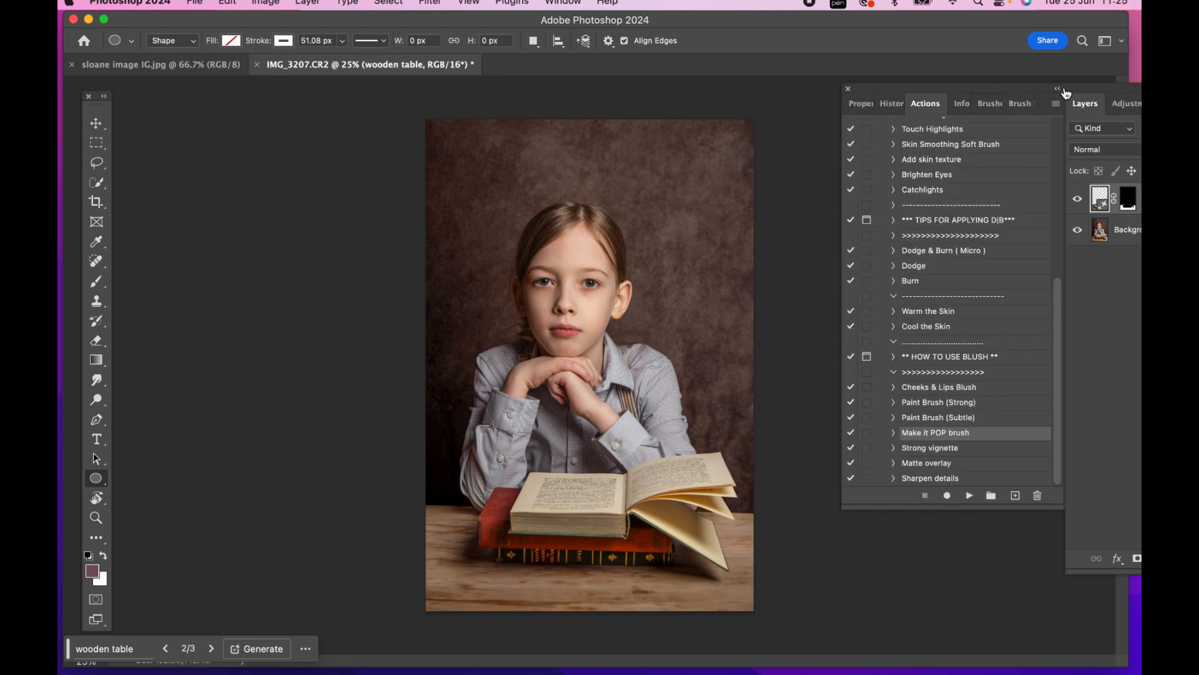
pyautogui.click(1058, 89)
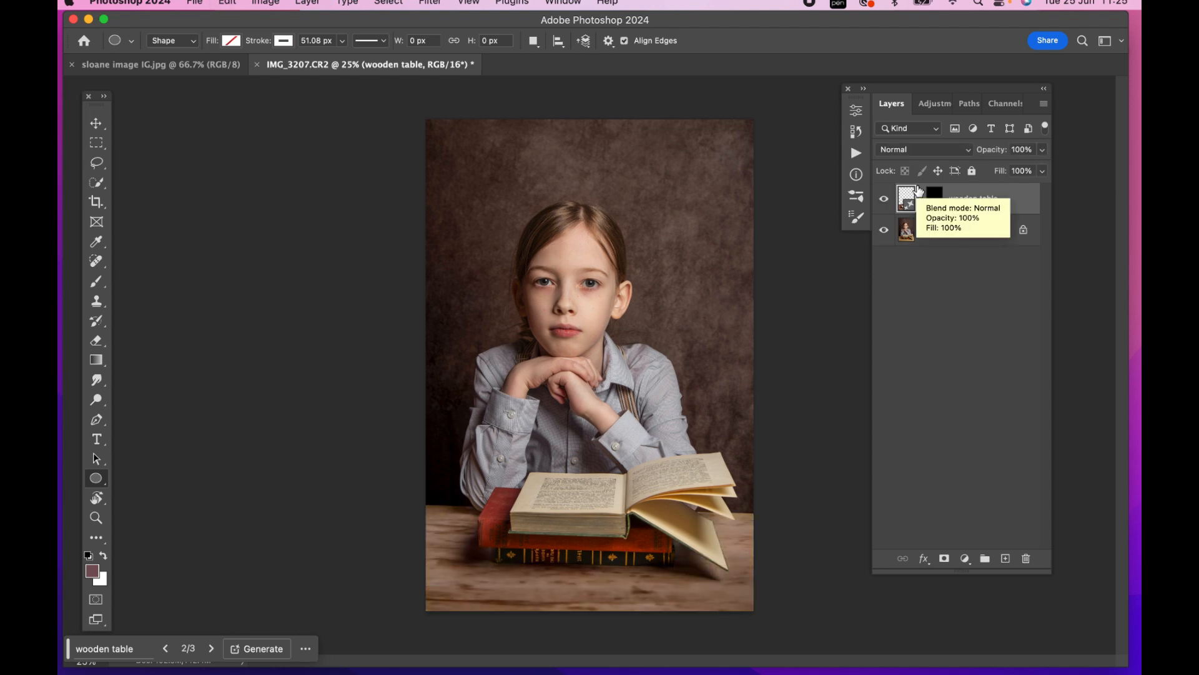
pyautogui.press('super+z')
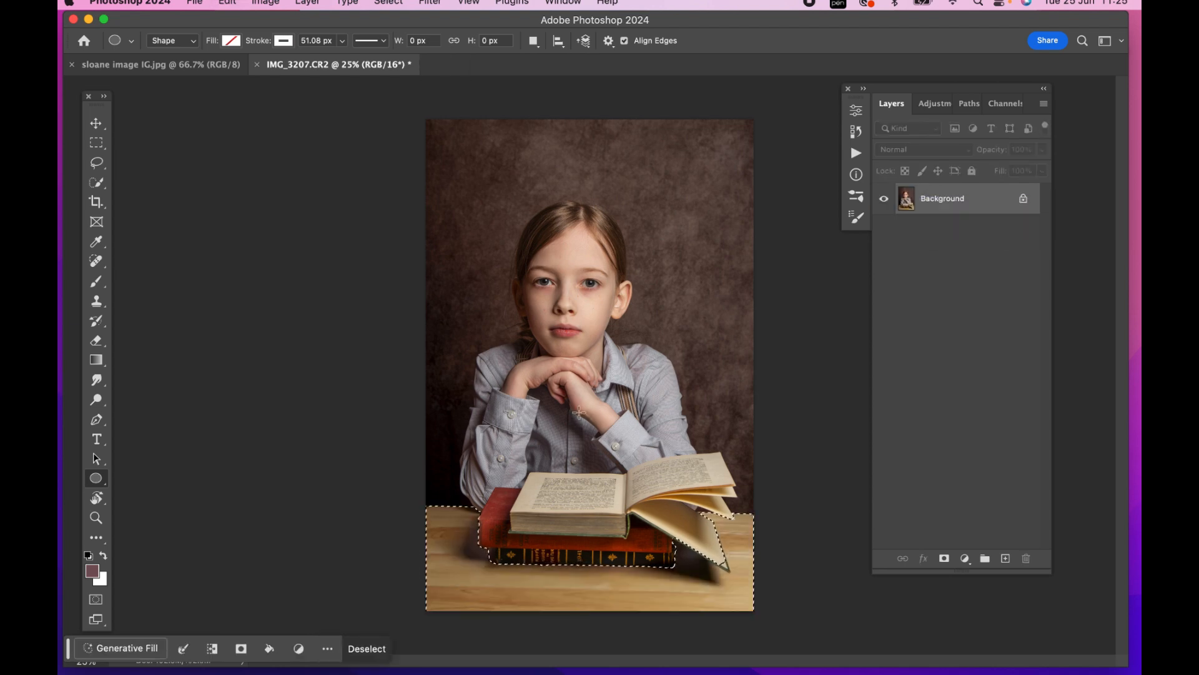
# Generative Fill the selected tabletop with the prompt "vintage wooden table" and choose the third variation
pyautogui.click(127, 647)
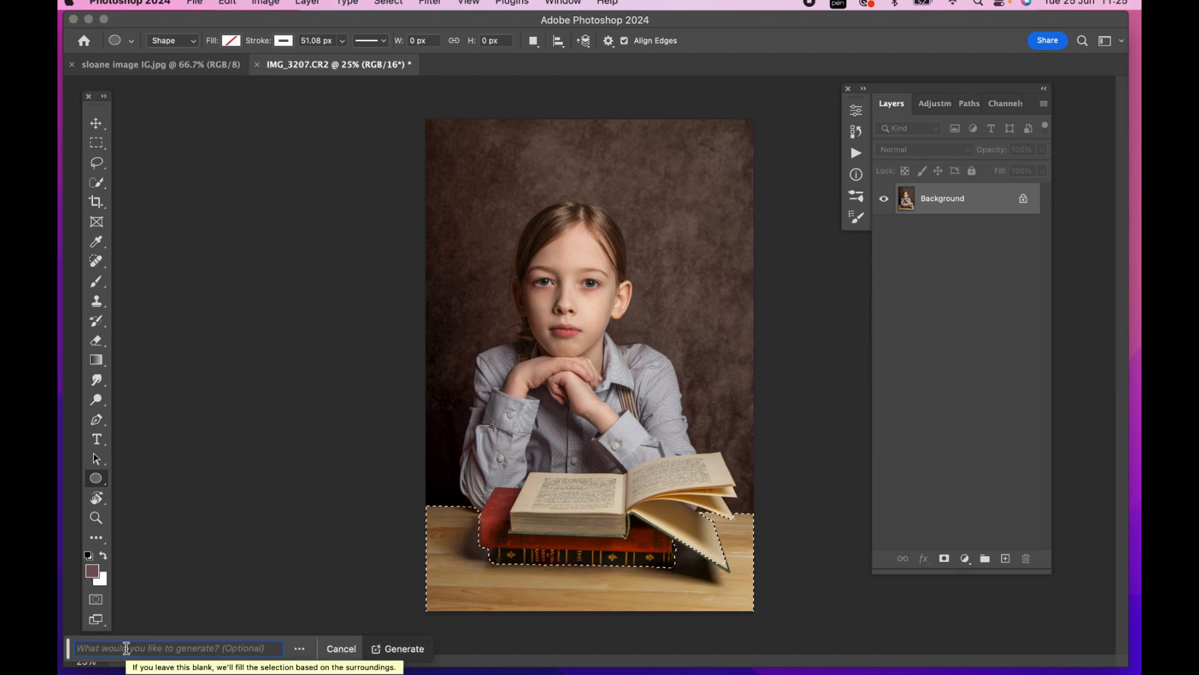
pyautogui.write('vintage wooden table')
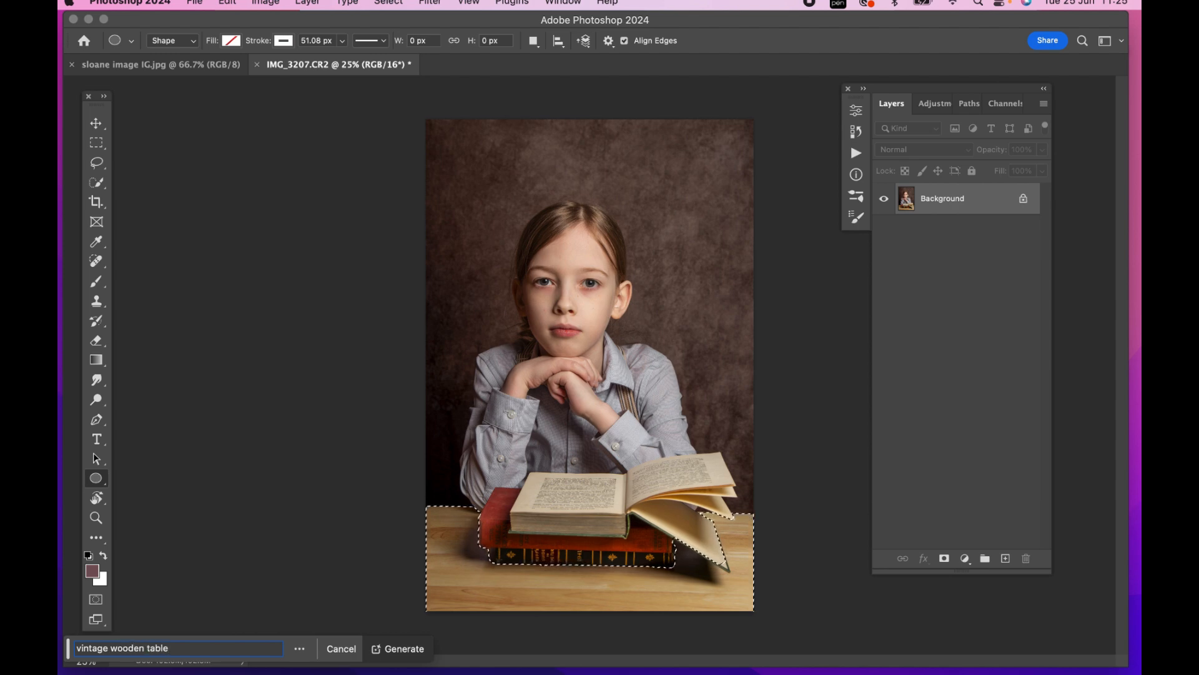
pyautogui.press('Return')
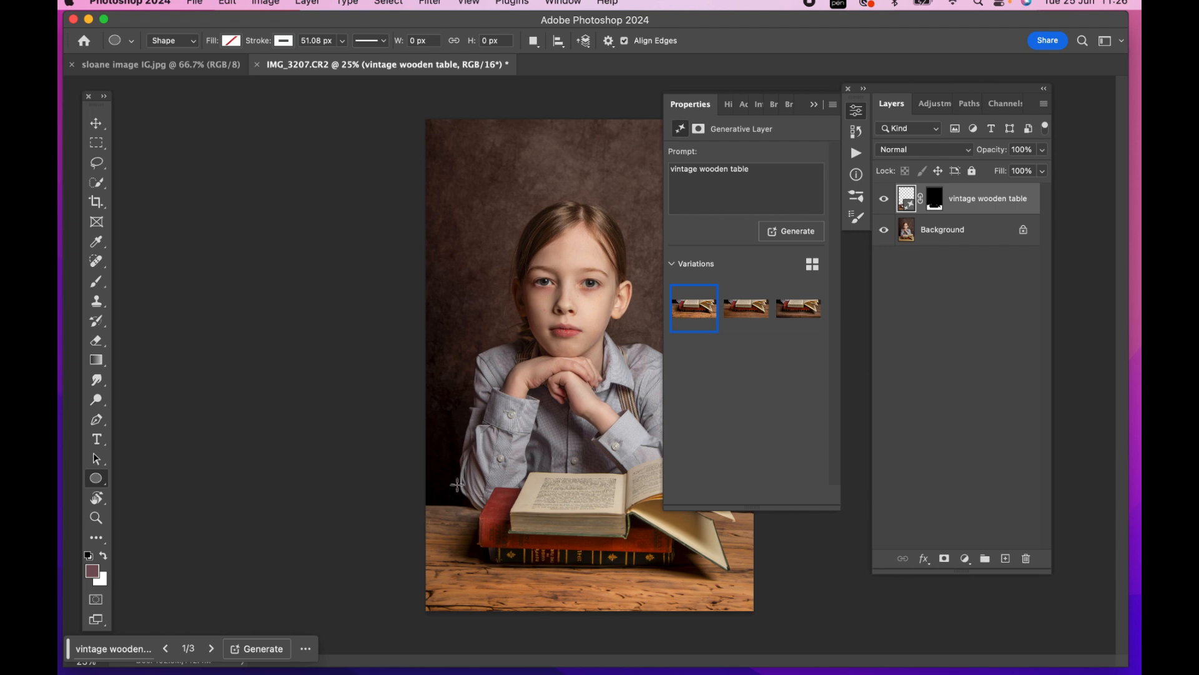
pyautogui.click(805, 304)
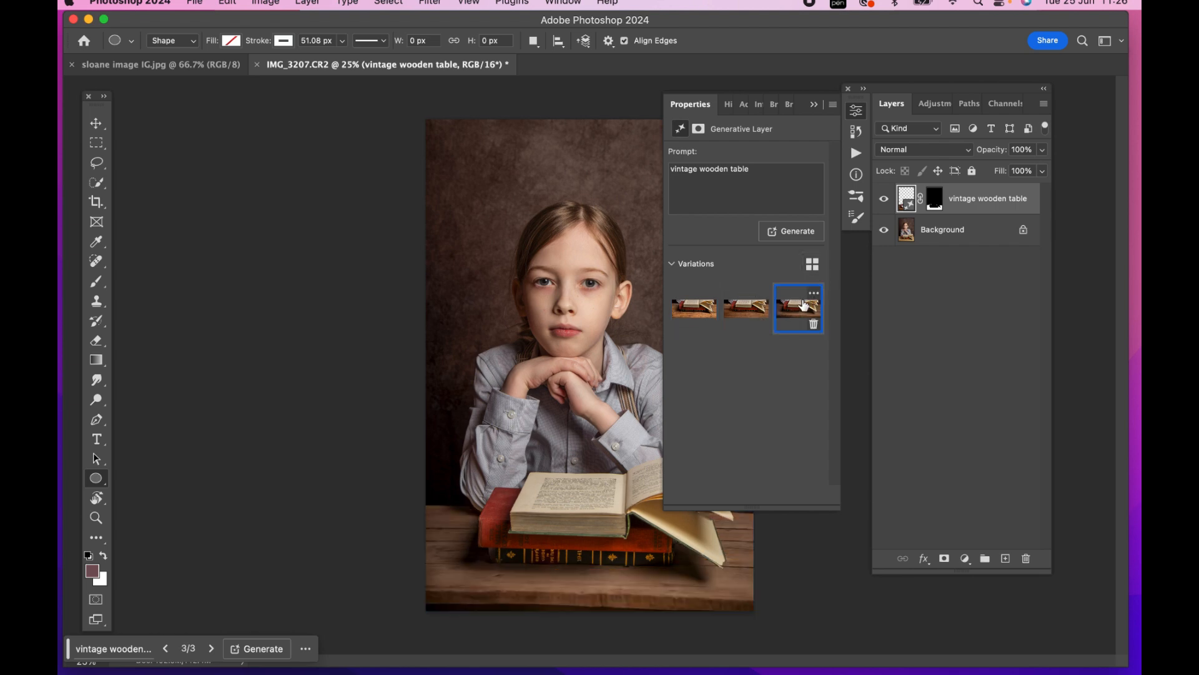
pyautogui.click(748, 308)
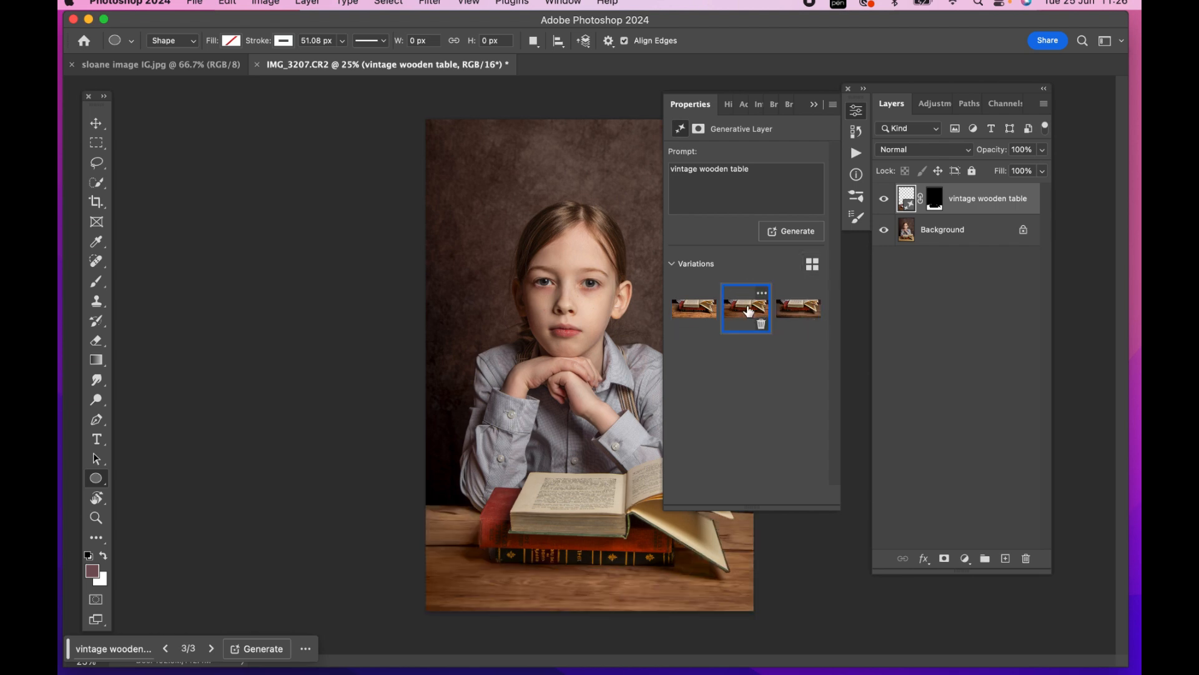
pyautogui.click(799, 306)
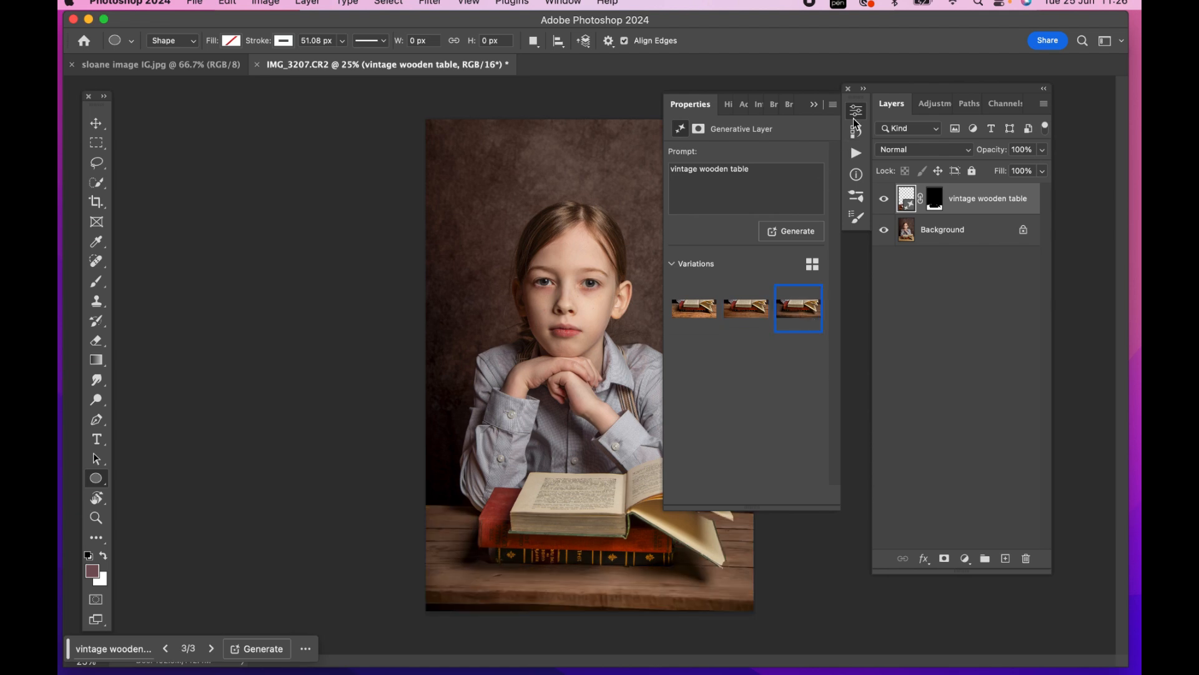
# Compare the photo with and without the vintage wooden table layer, and merge it into the Background
pyautogui.click(814, 105)
pyautogui.click(885, 198)
pyautogui.click(884, 199)
pyautogui.click(885, 199)
pyautogui.click(884, 199)
pyautogui.click(884, 198)
pyautogui.click(885, 199)
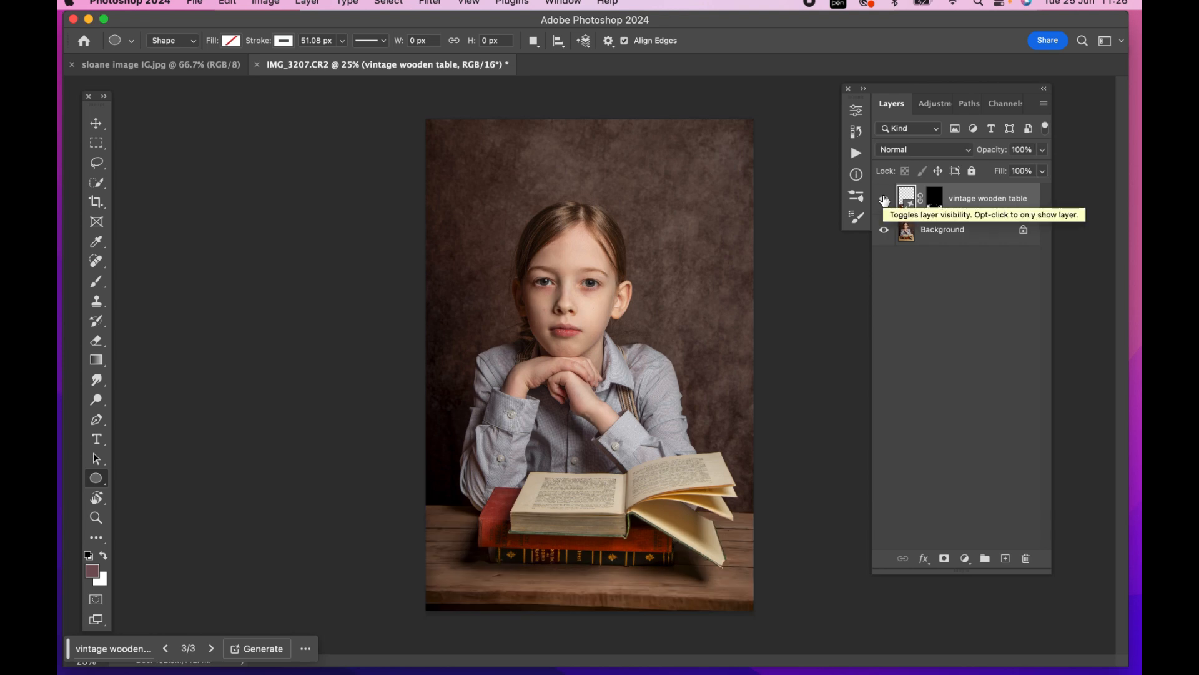
pyautogui.press('BackSpace')
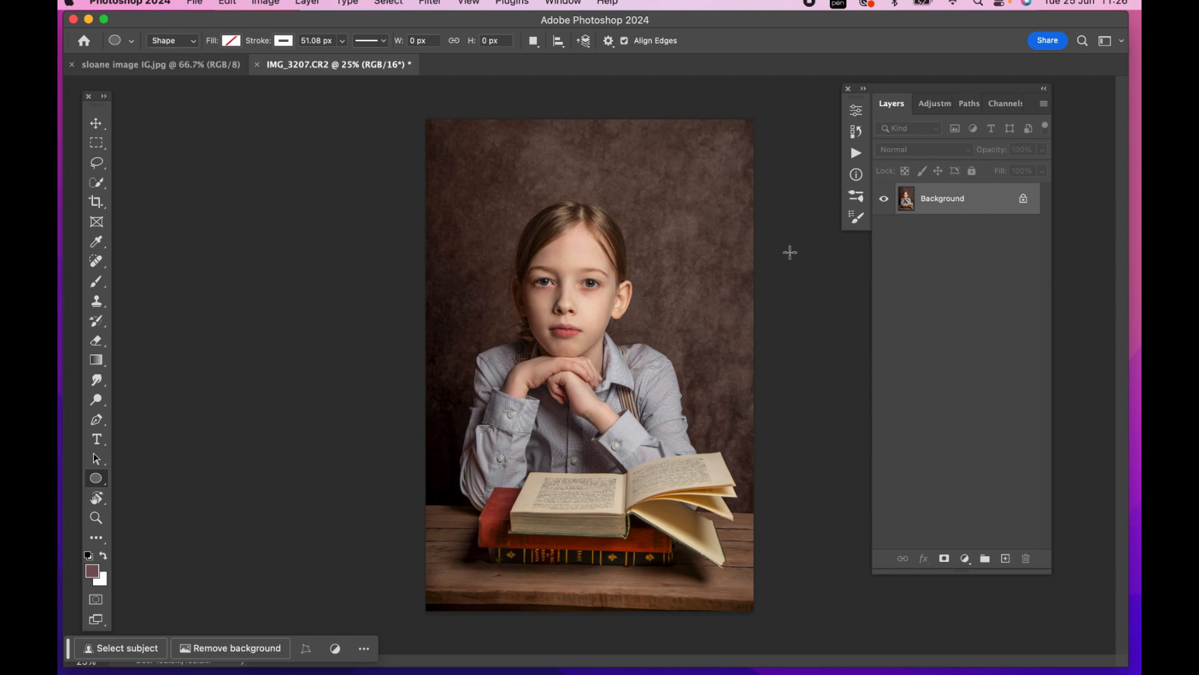
# Add a Curves adjustment layer that darkens the image by lowering the RGB midpoint at input 127 to output 105
pyautogui.click(939, 104)
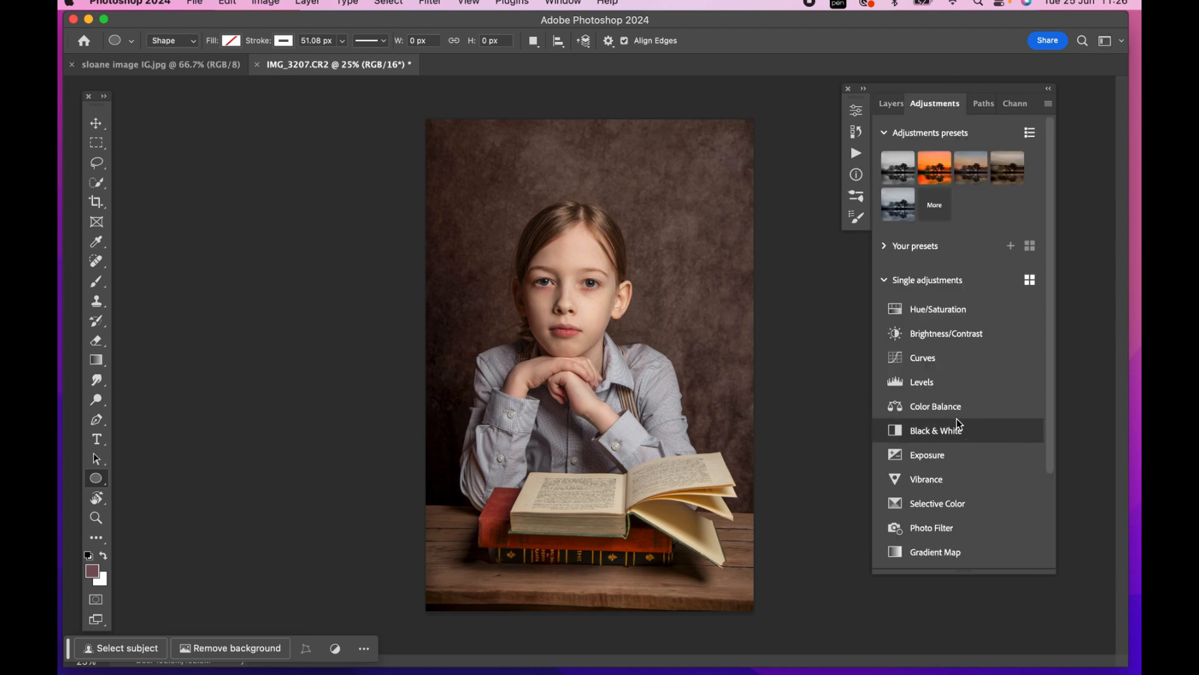
pyautogui.click(948, 365)
pyautogui.moveTo(764, 246); pyautogui.dragTo(762, 256)
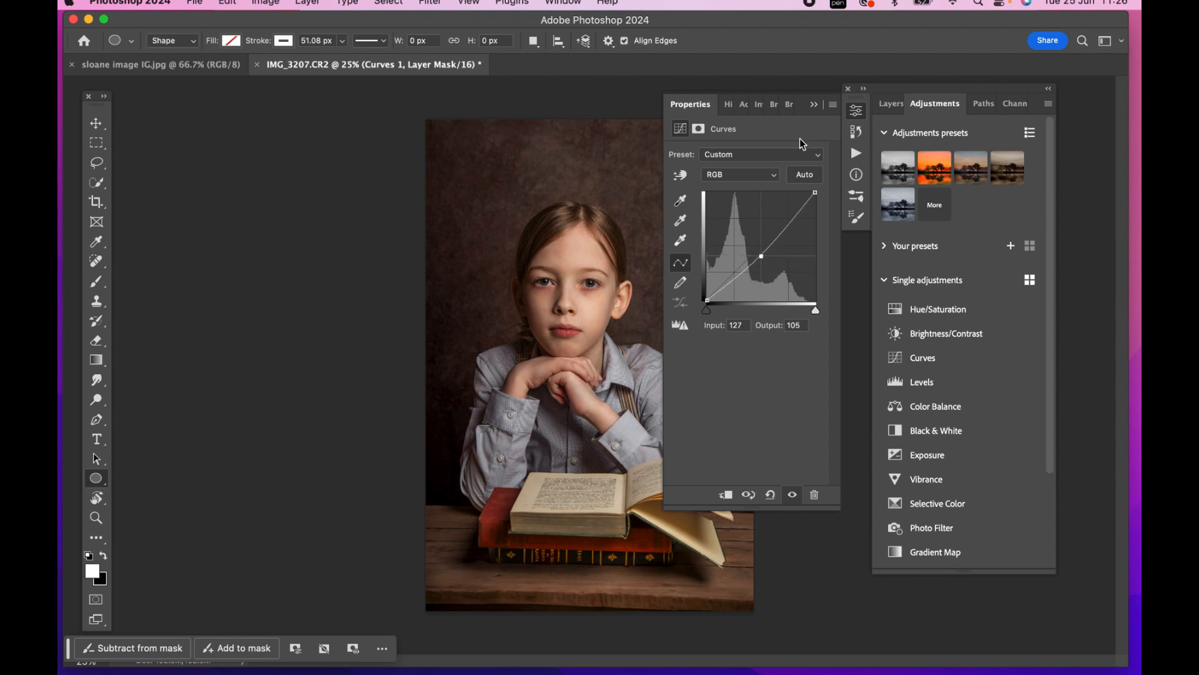
pyautogui.click(812, 104)
pyautogui.click(891, 103)
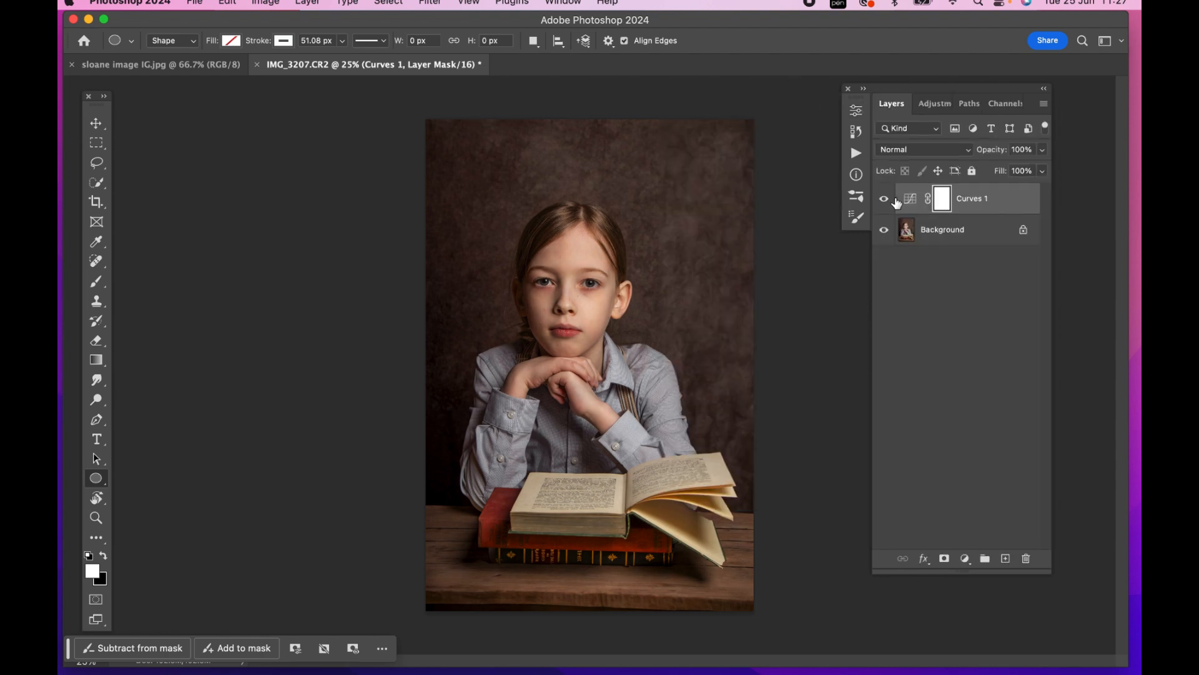
pyautogui.click(884, 199)
pyautogui.click(885, 198)
# Paint black over the girl and books on the Curves 1 mask with a size 800 brush at 51% flow, and compare before and after
pyautogui.press('b')
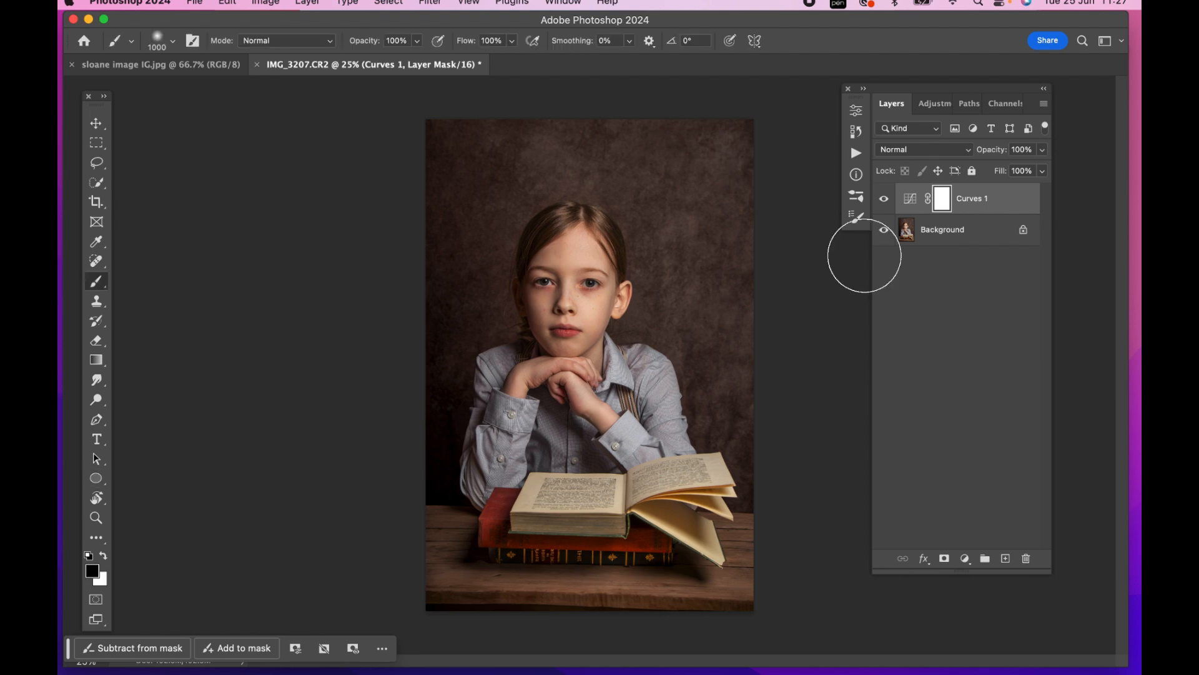
pyautogui.click(511, 41)
pyautogui.moveTo(516, 59); pyautogui.dragTo(478, 58)
pyautogui.press('[')
pyautogui.press('[')
pyautogui.click(576, 272)
pyautogui.moveTo(576, 252); pyautogui.dragTo(558, 295)
pyautogui.moveTo(558, 294)
pyautogui.mouseDown()
pyautogui.moveTo(562, 305)
pyautogui.moveTo(573, 259)
pyautogui.moveTo(562, 338)
pyautogui.moveTo(506, 387)
pyautogui.moveTo(499, 437)
pyautogui.moveTo(599, 380)
pyautogui.moveTo(636, 400)
pyautogui.moveTo(643, 425)
pyautogui.mouseUp()
pyautogui.moveTo(570, 506)
pyautogui.mouseDown()
pyautogui.moveTo(687, 499)
pyautogui.moveTo(484, 531)
pyautogui.moveTo(507, 547)
pyautogui.moveTo(609, 554)
pyautogui.moveTo(527, 553)
pyautogui.moveTo(702, 559)
pyautogui.moveTo(692, 522)
pyautogui.mouseUp()
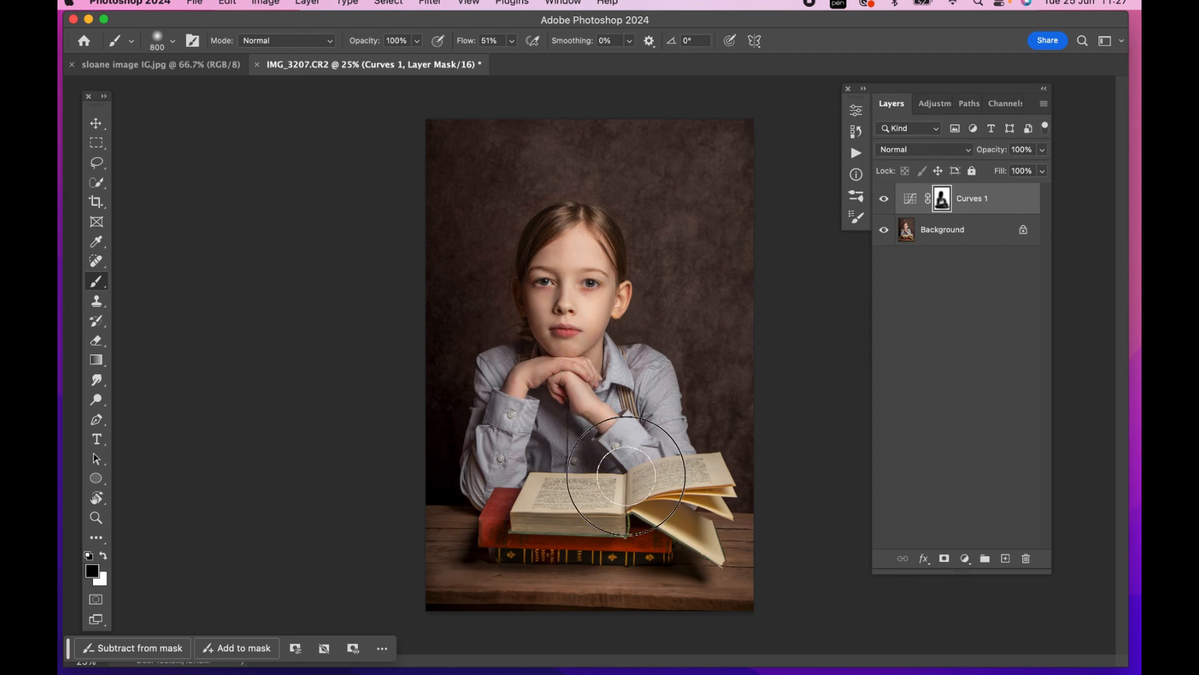
pyautogui.click(891, 200)
pyautogui.click(890, 200)
pyautogui.click(891, 200)
pyautogui.click(891, 200)
pyautogui.click(891, 200)
pyautogui.click(890, 200)
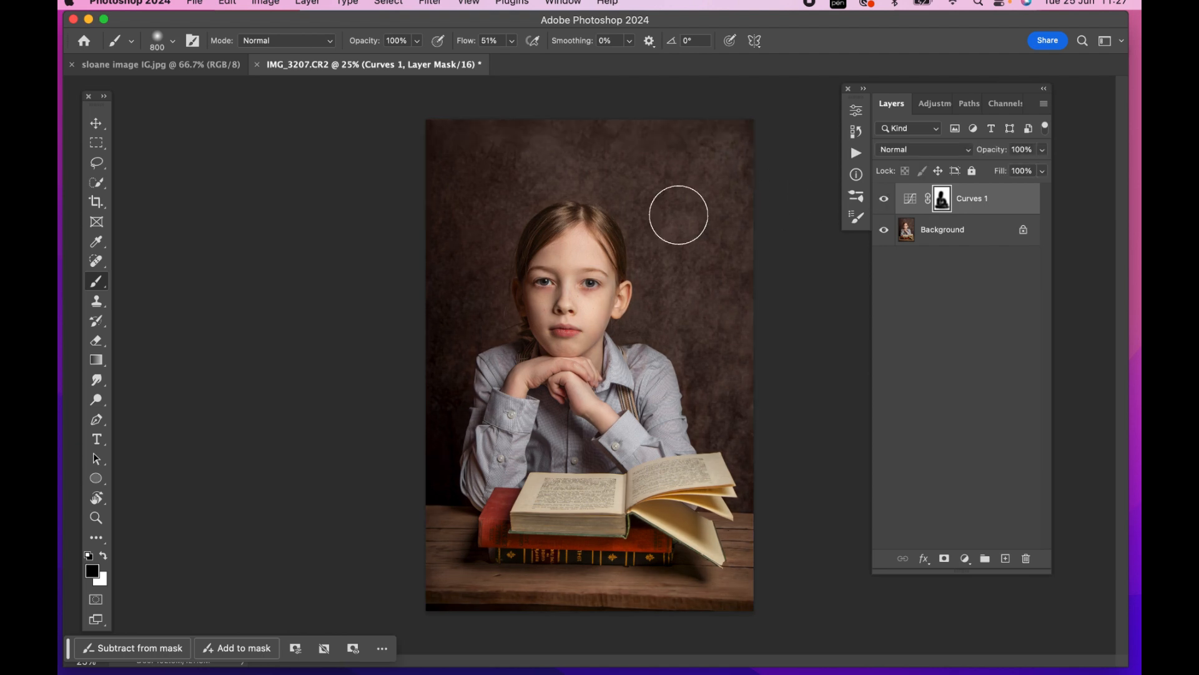
# Refine the Curves 1 mask by painting black over the girl's face and hair with a size 400 brush
pyautogui.press('[')
pyautogui.press('[')
pyautogui.press('super+equal')
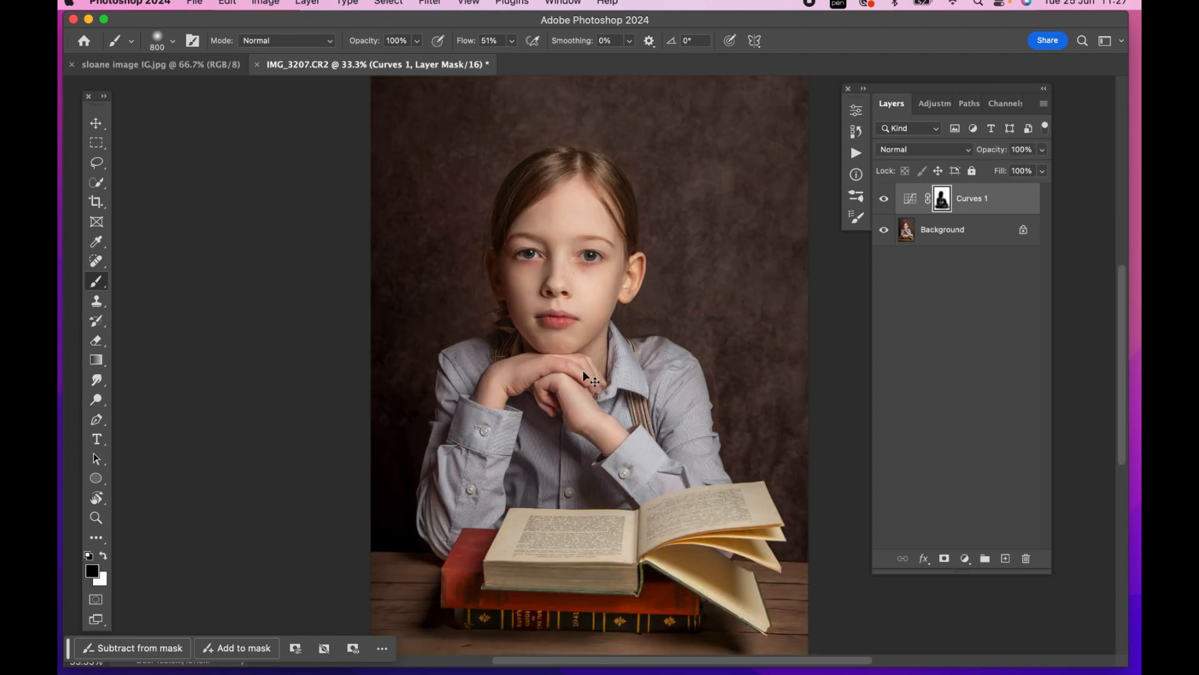
pyautogui.press('[')
pyautogui.press('[')
pyautogui.press('[')
pyautogui.press('[')
pyautogui.press('[')
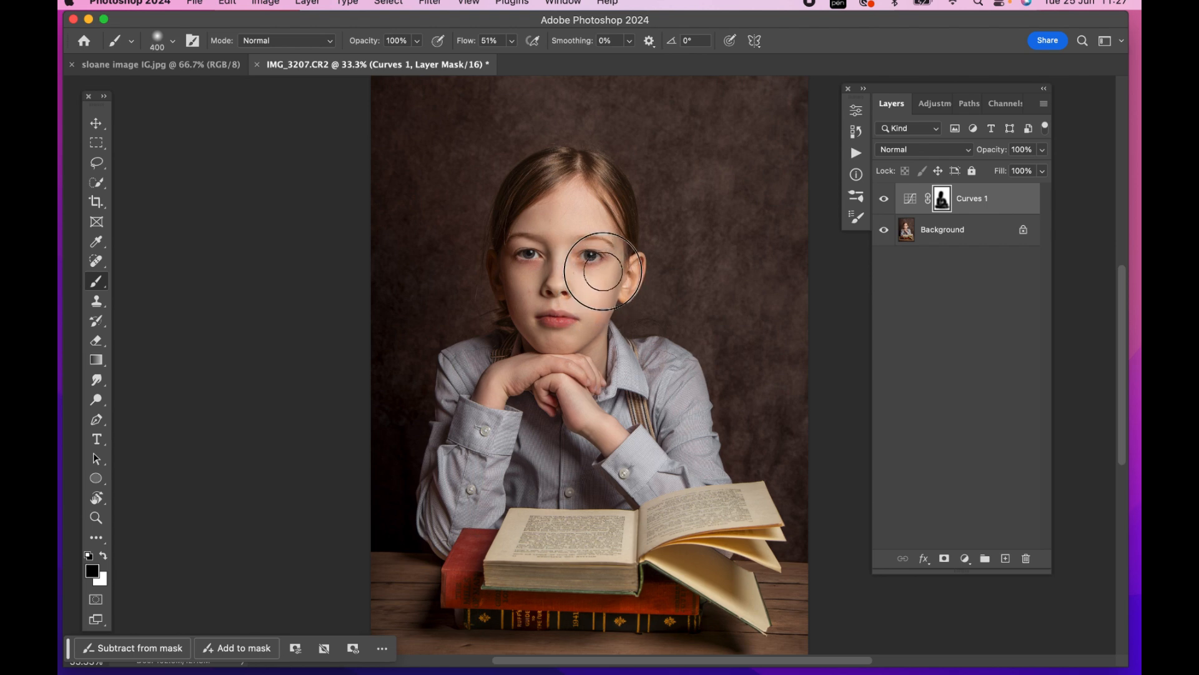
pyautogui.press(']')
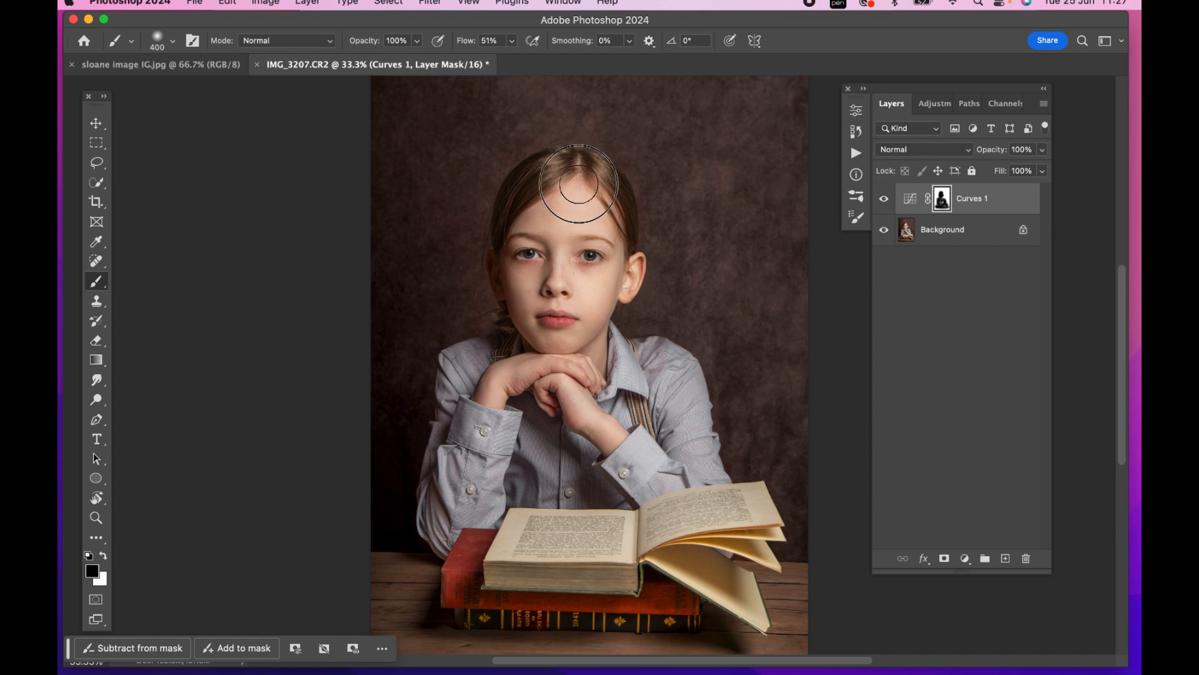
# Compare the photo with and without the Curves 1 adjustment, and merge it into the Background
pyautogui.press('super+minus')
pyautogui.click(885, 199)
pyautogui.click(885, 199)
pyautogui.click(884, 199)
pyautogui.click(884, 199)
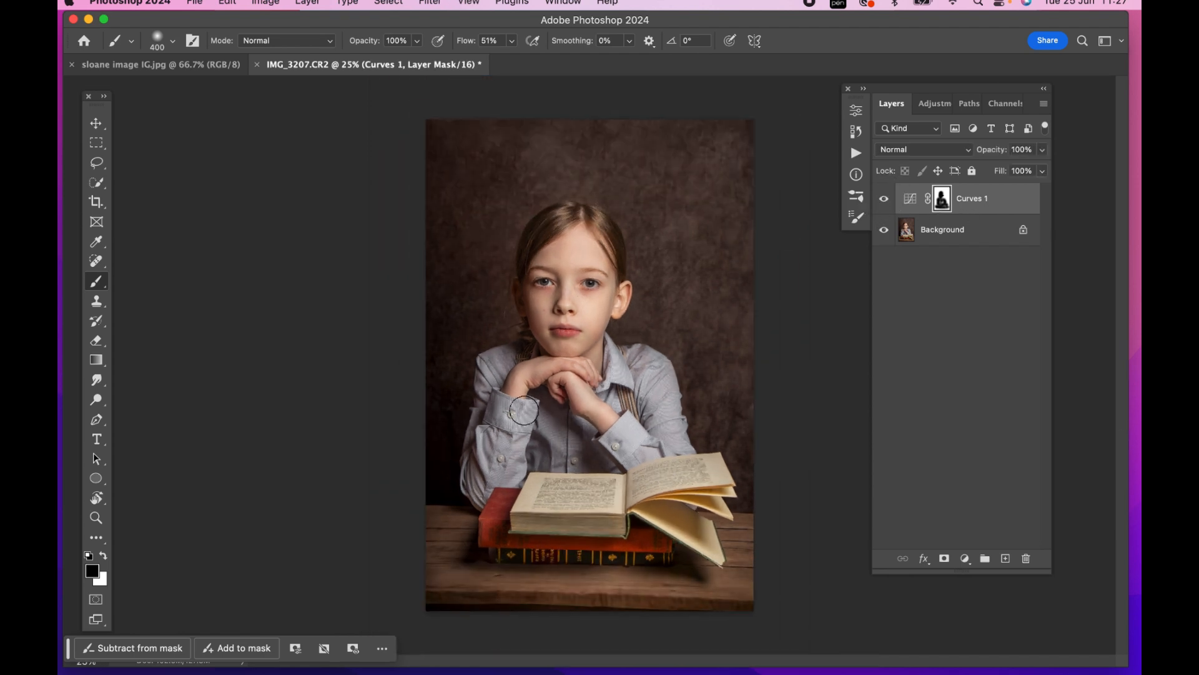
pyautogui.press('super+e')
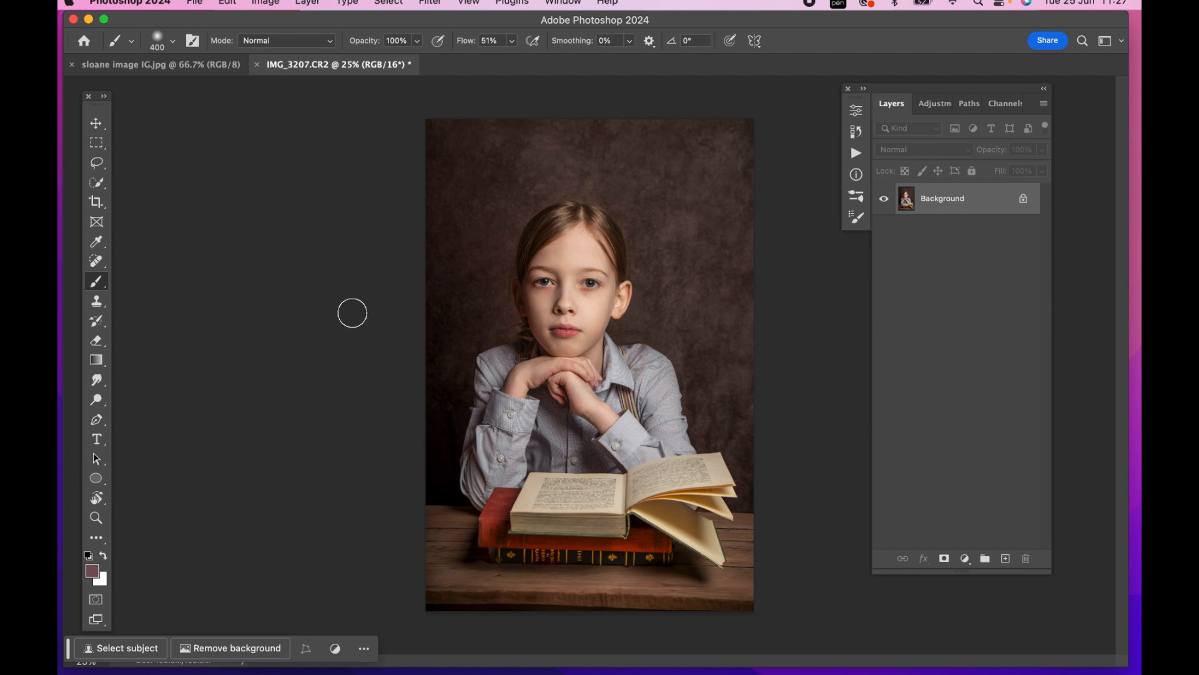
# Add a Selective Color adjustment layer and, for the Reds, set Cyan to -14% and adjust Magenta and Yellow slightly
pyautogui.click(932, 109)
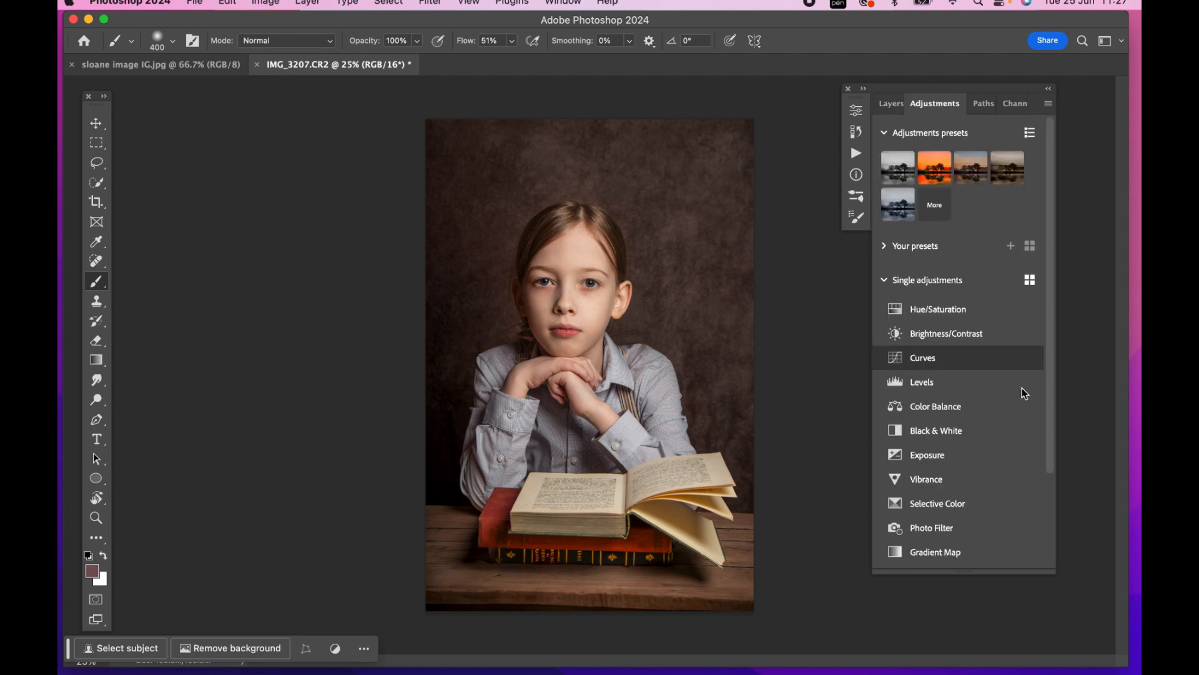
pyautogui.click(952, 503)
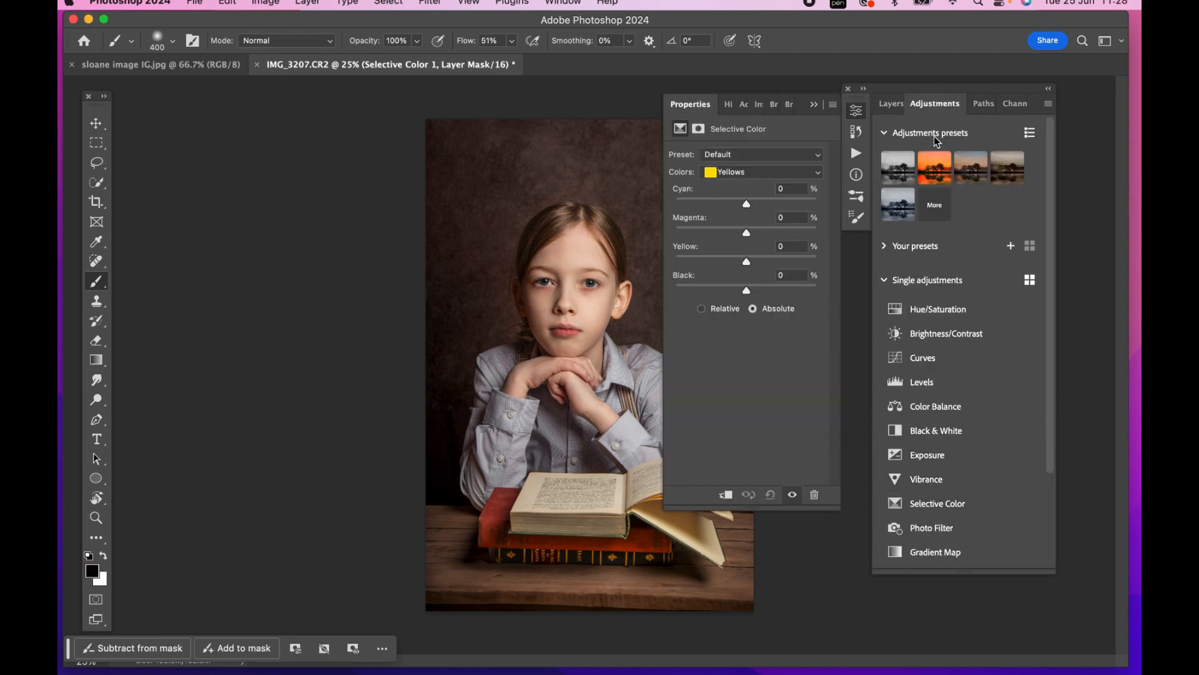
pyautogui.click(750, 172)
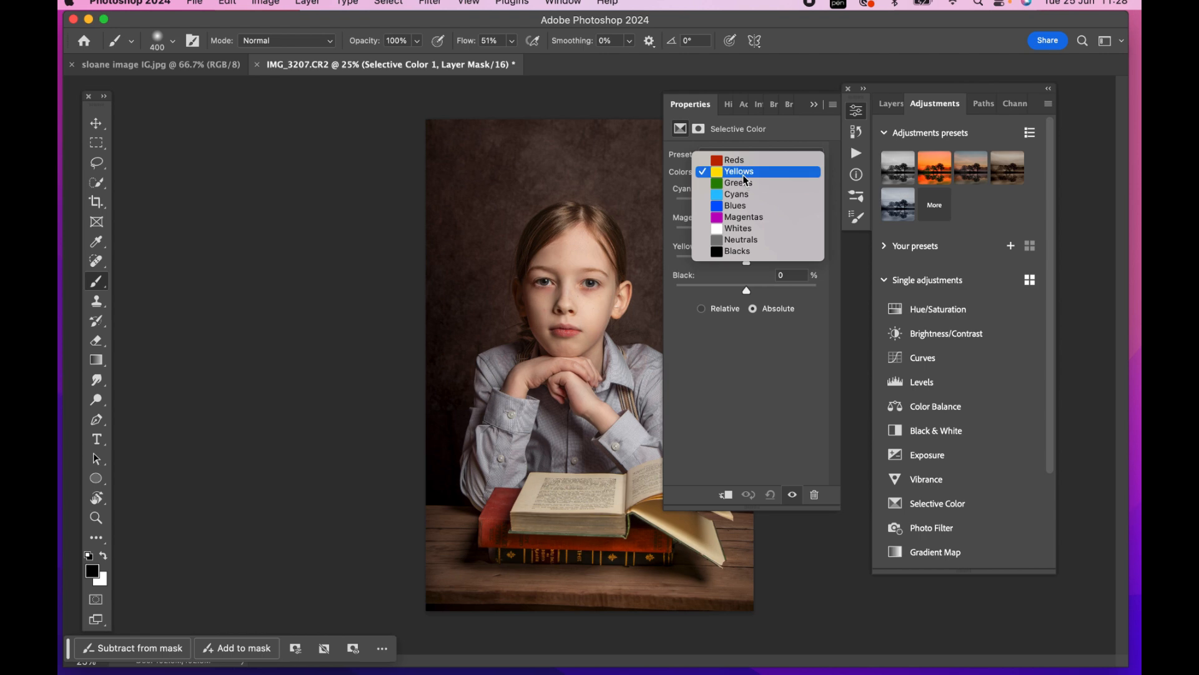
pyautogui.click(740, 159)
pyautogui.moveTo(747, 204); pyautogui.dragTo(738, 208)
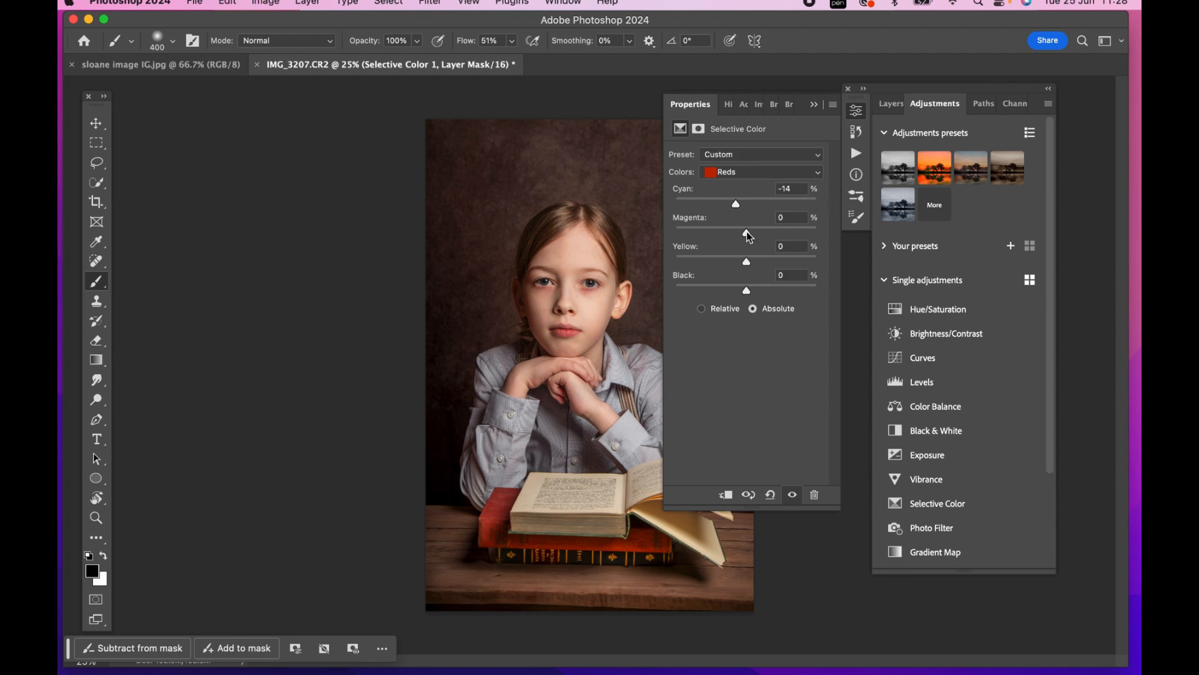
pyautogui.moveTo(750, 235); pyautogui.dragTo(752, 262)
# For the Yellows in the Selective Color adjustment, set Cyan to +10% and Magenta to -6%, and raise Yellow slightly
pyautogui.click(748, 178)
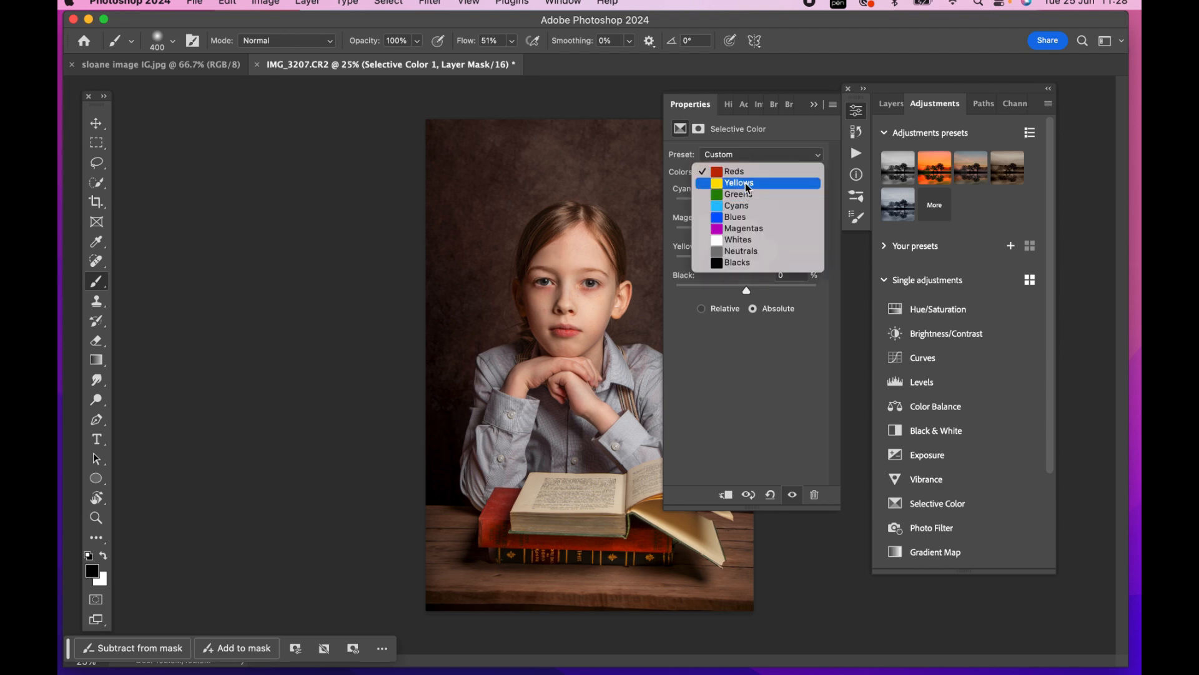
pyautogui.click(748, 183)
pyautogui.moveTo(747, 199); pyautogui.dragTo(745, 238)
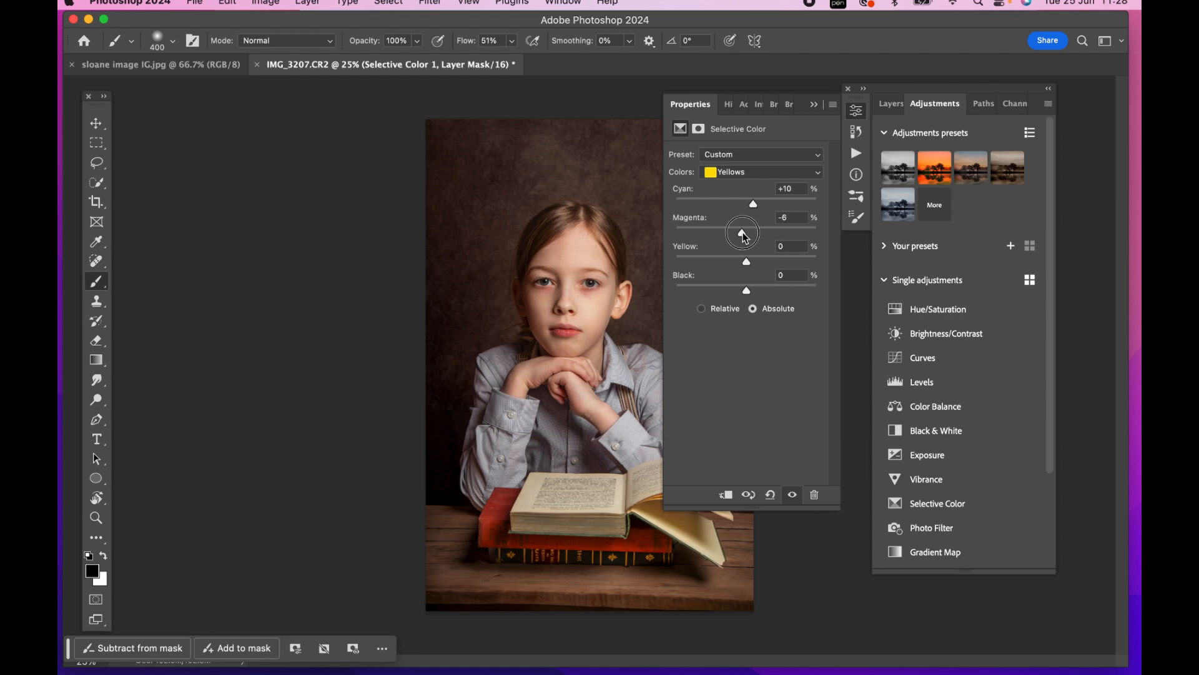
pyautogui.moveTo(748, 264); pyautogui.dragTo(751, 264)
pyautogui.click(815, 105)
# Compare the photo repeatedly with and without the Selective Color 1 adjustment
pyautogui.click(891, 104)
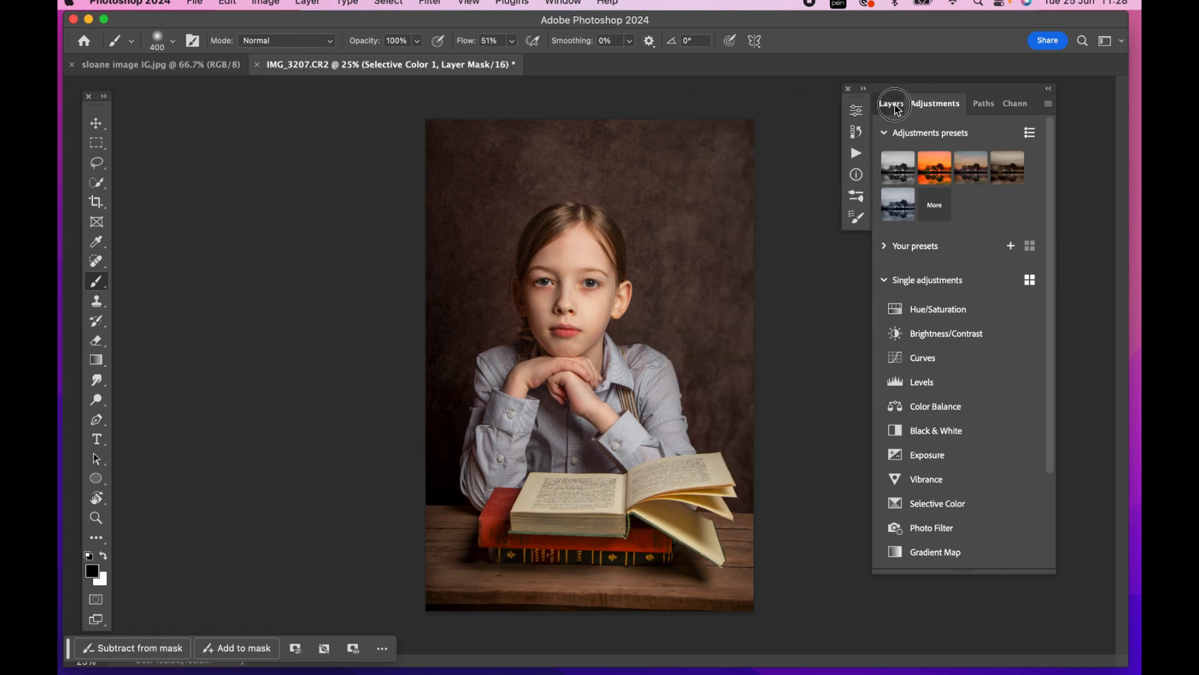
pyautogui.click(885, 199)
pyautogui.click(885, 199)
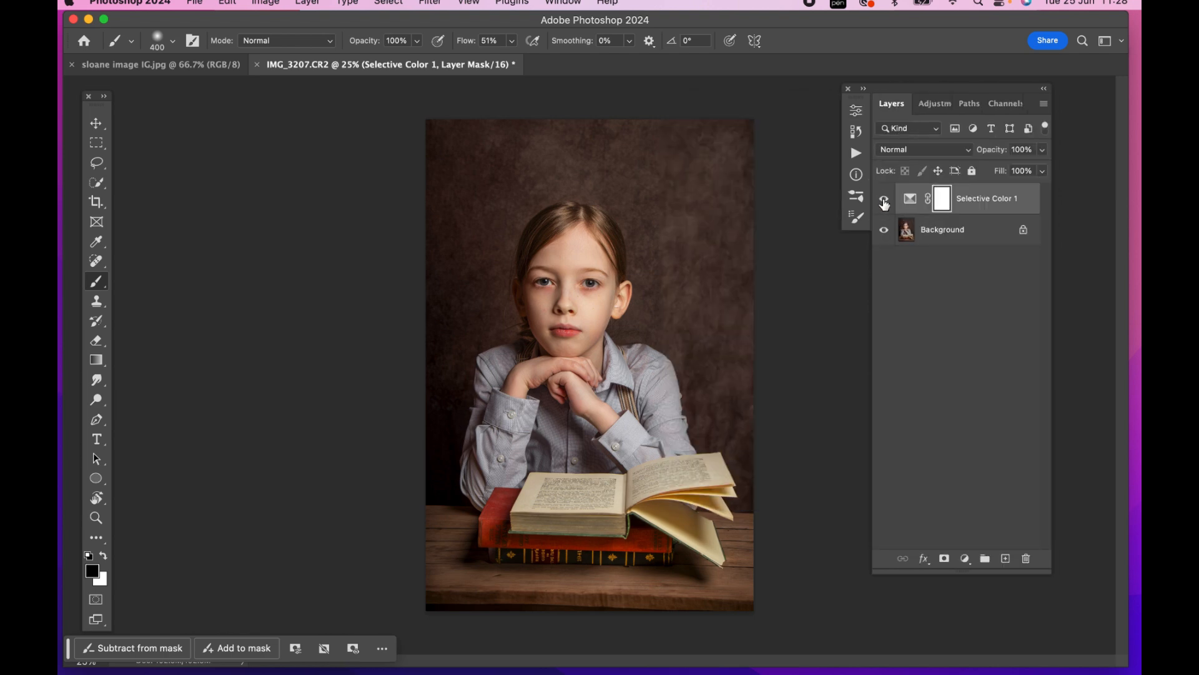
pyautogui.click(884, 199)
pyautogui.click(885, 199)
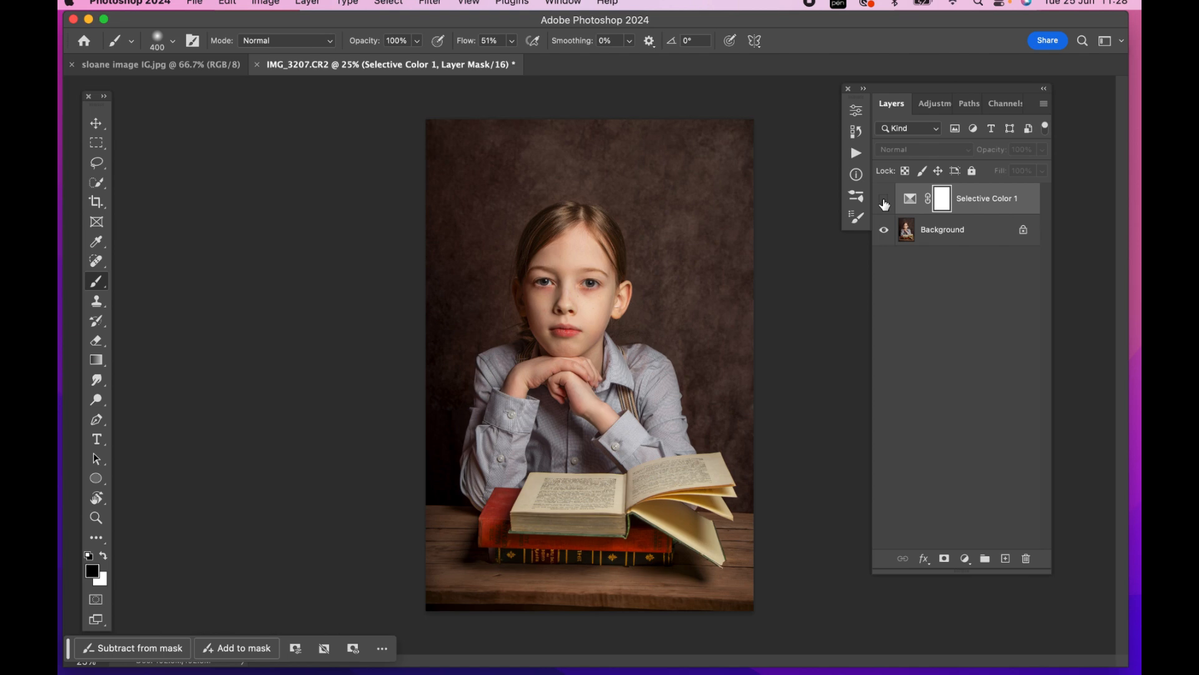
pyautogui.click(884, 199)
pyautogui.click(884, 199)
pyautogui.click(884, 200)
pyautogui.click(884, 199)
pyautogui.click(884, 199)
pyautogui.click(884, 199)
pyautogui.click(885, 200)
pyautogui.click(884, 200)
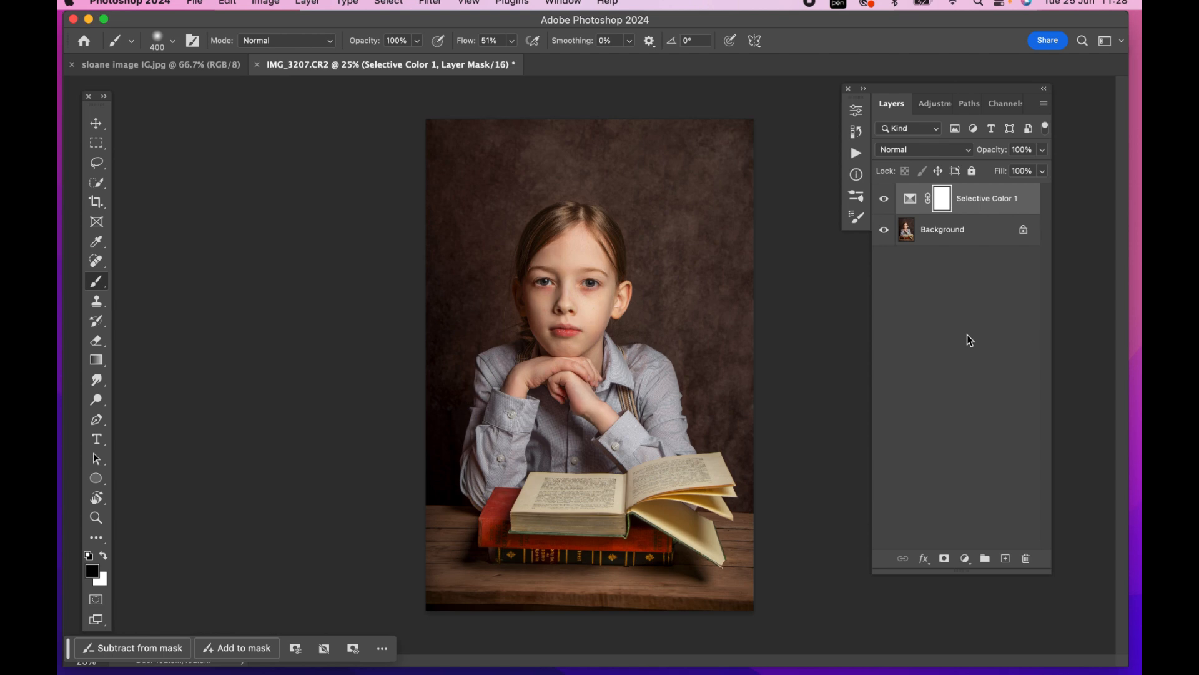
# Invert the Selective Color 1 mask to black and set the brush to white at 100% flow
pyautogui.press('super+i')
pyautogui.press('x')
pyautogui.click(511, 41)
pyautogui.moveTo(511, 58); pyautogui.dragTo(546, 59)
# Paint white over the girl and books on the Selective Color 1 mask, reducing the brush to size 500 for smaller areas
pyautogui.press(']')
pyautogui.press(']')
pyautogui.press(']')
pyautogui.moveTo(577, 264)
pyautogui.mouseDown()
pyautogui.moveTo(575, 279)
pyautogui.moveTo(552, 248)
pyautogui.moveTo(541, 266)
pyautogui.moveTo(581, 230)
pyautogui.moveTo(572, 330)
pyautogui.moveTo(518, 387)
pyautogui.moveTo(500, 450)
pyautogui.moveTo(651, 419)
pyautogui.moveTo(640, 427)
pyautogui.mouseUp()
pyautogui.moveTo(503, 527)
pyautogui.mouseDown()
pyautogui.moveTo(652, 509)
pyautogui.moveTo(686, 486)
pyautogui.mouseUp()
pyautogui.press('[')
pyautogui.press('[')
pyautogui.press('[')
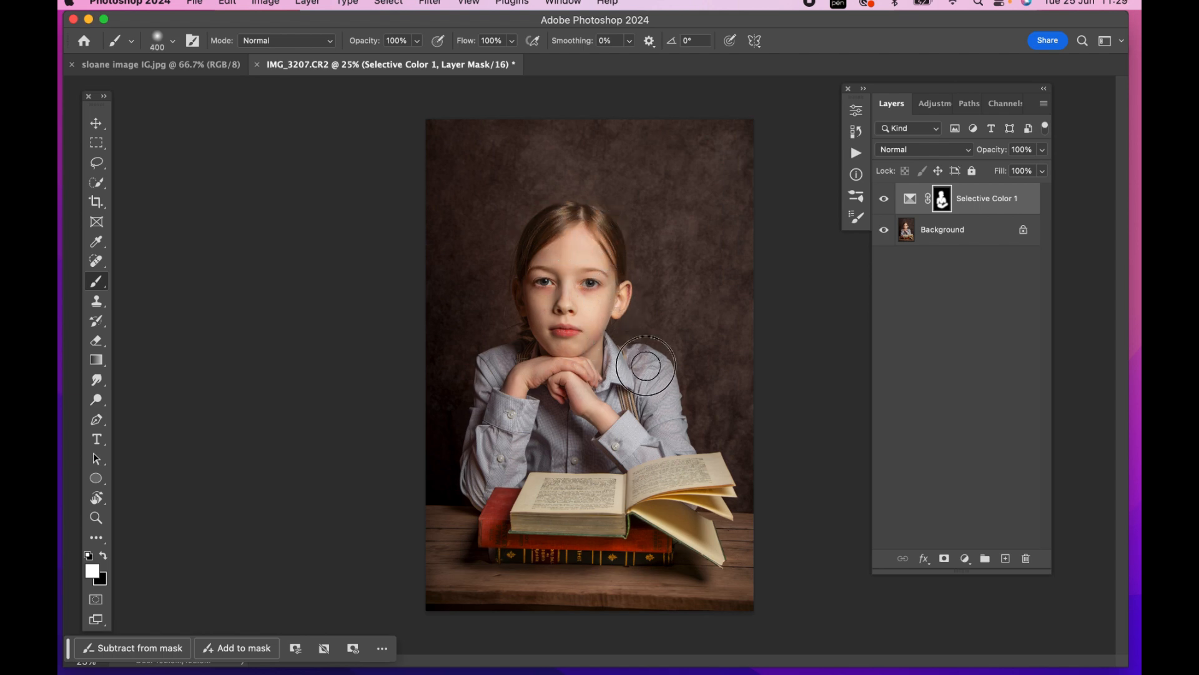
pyautogui.press(']')
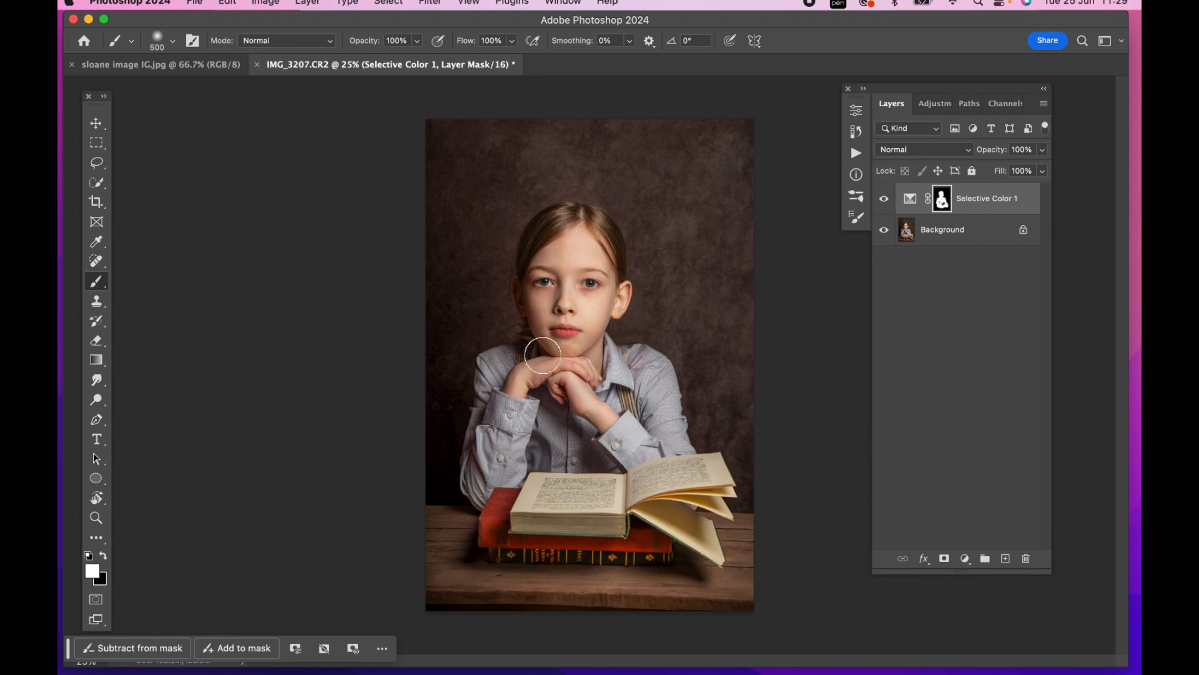
# Lower the Selective Color 1 layer's opacity while comparing before and after, and merge it into the Background
pyautogui.click(885, 200)
pyautogui.click(884, 200)
pyautogui.click(1042, 150)
pyautogui.moveTo(1041, 169); pyautogui.dragTo(1015, 170)
pyautogui.click(881, 201)
pyautogui.click(881, 201)
pyautogui.click(1045, 151)
pyautogui.moveTo(1016, 169); pyautogui.dragTo(1010, 171)
pyautogui.click(885, 200)
pyautogui.click(885, 200)
pyautogui.click(886, 200)
pyautogui.press('super+e')
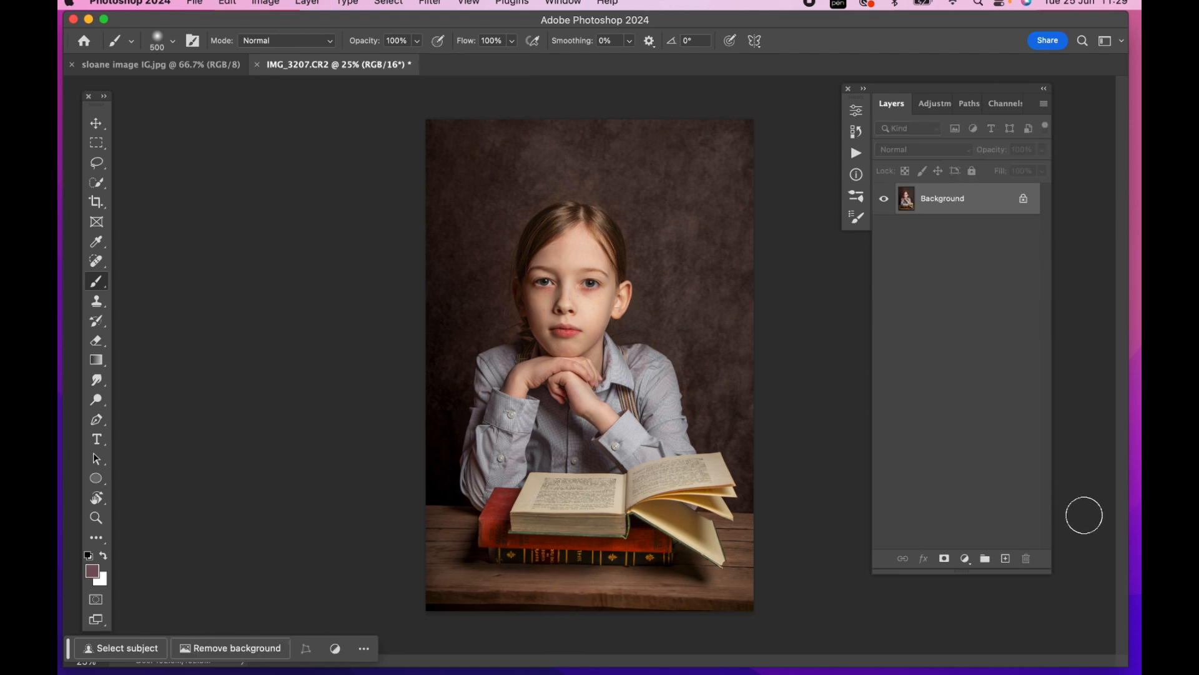
# On a new layer, draw a linear gradient from the photo's bottom edge up to the books in dark #060201 sampled from the backdrop
pyautogui.click(1006, 558)
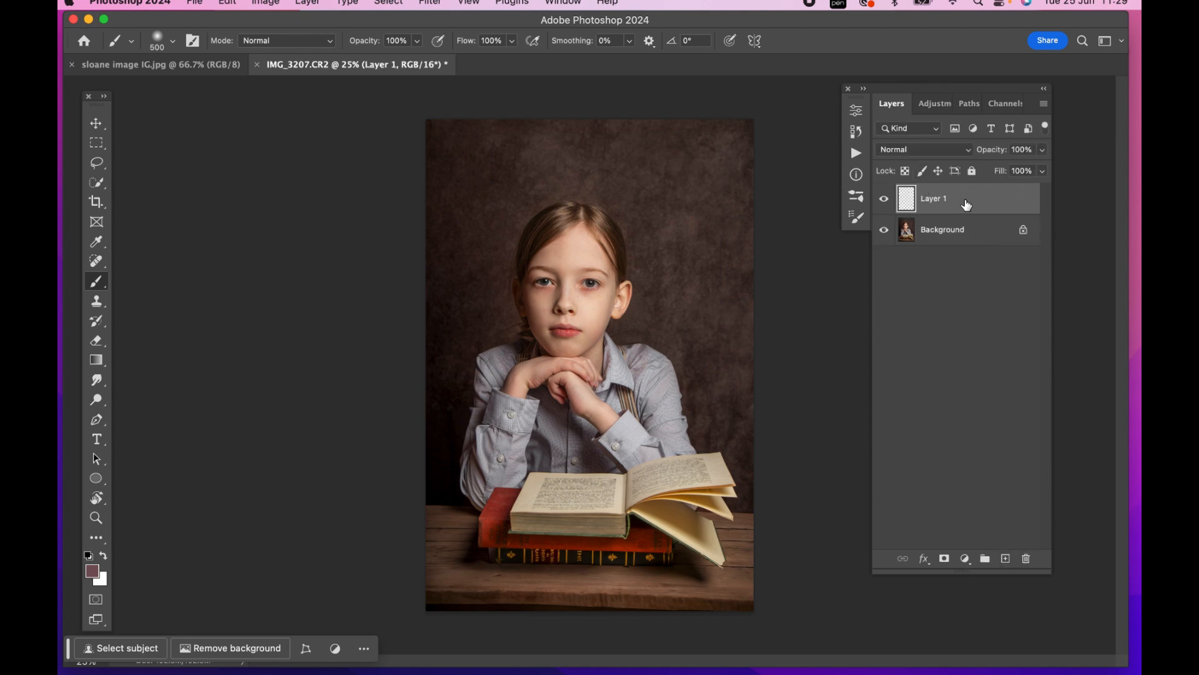
pyautogui.click(97, 362)
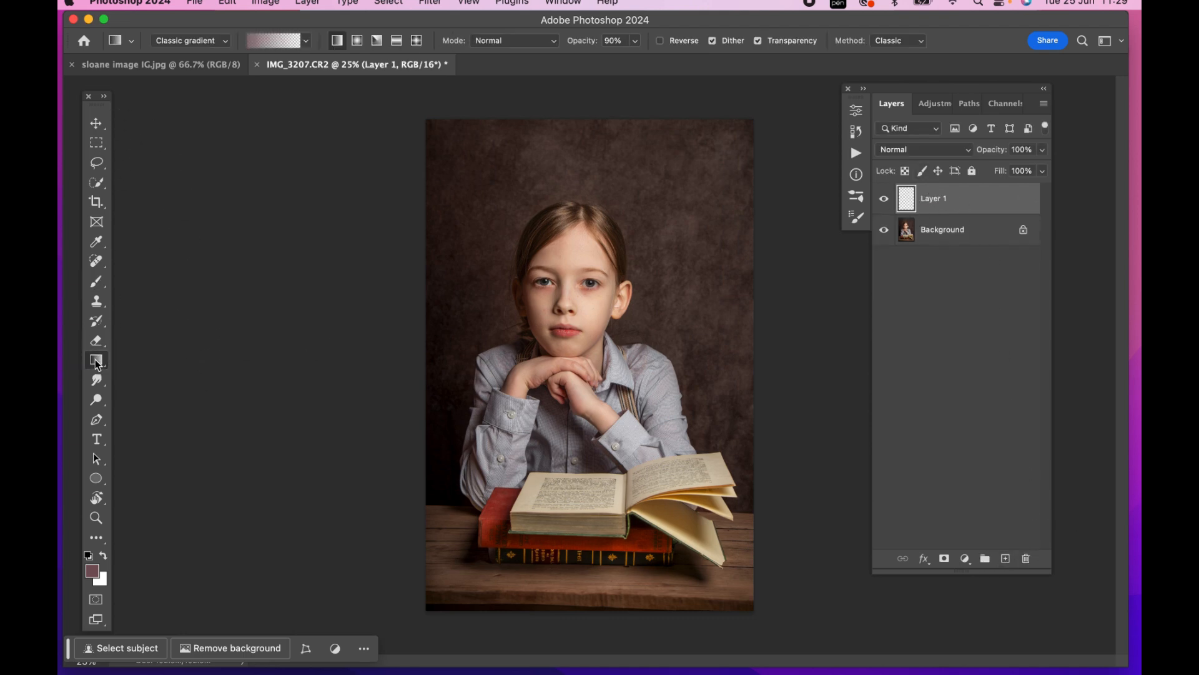
pyautogui.click(95, 568)
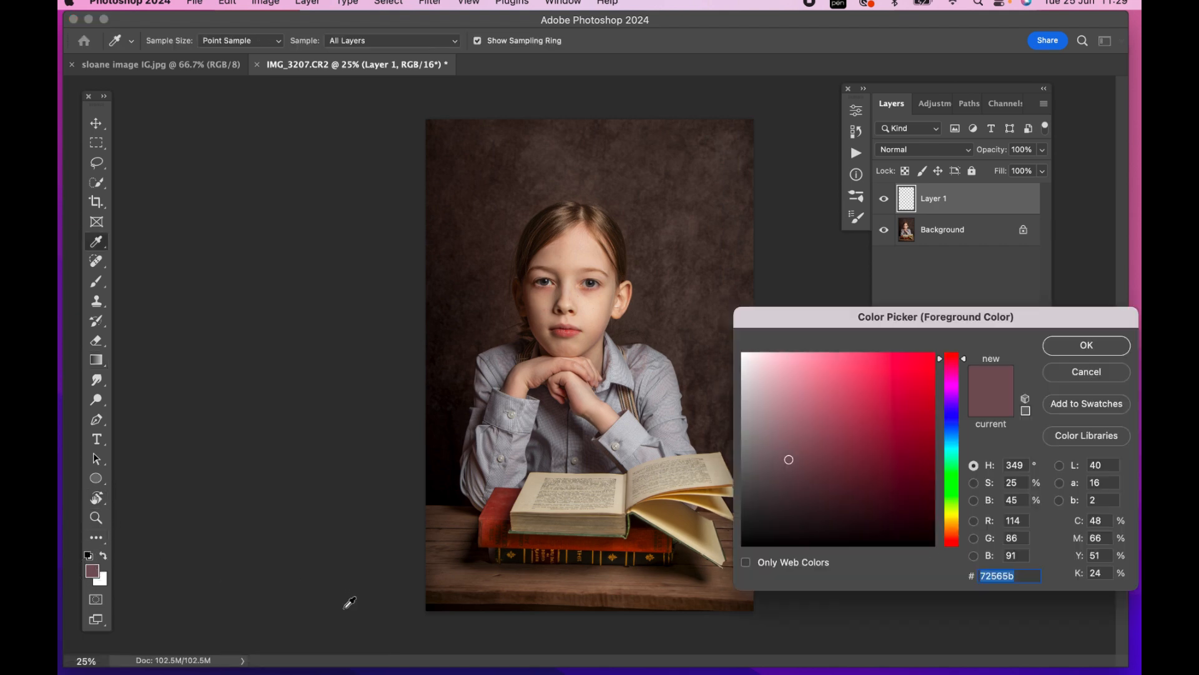
pyautogui.click(436, 481)
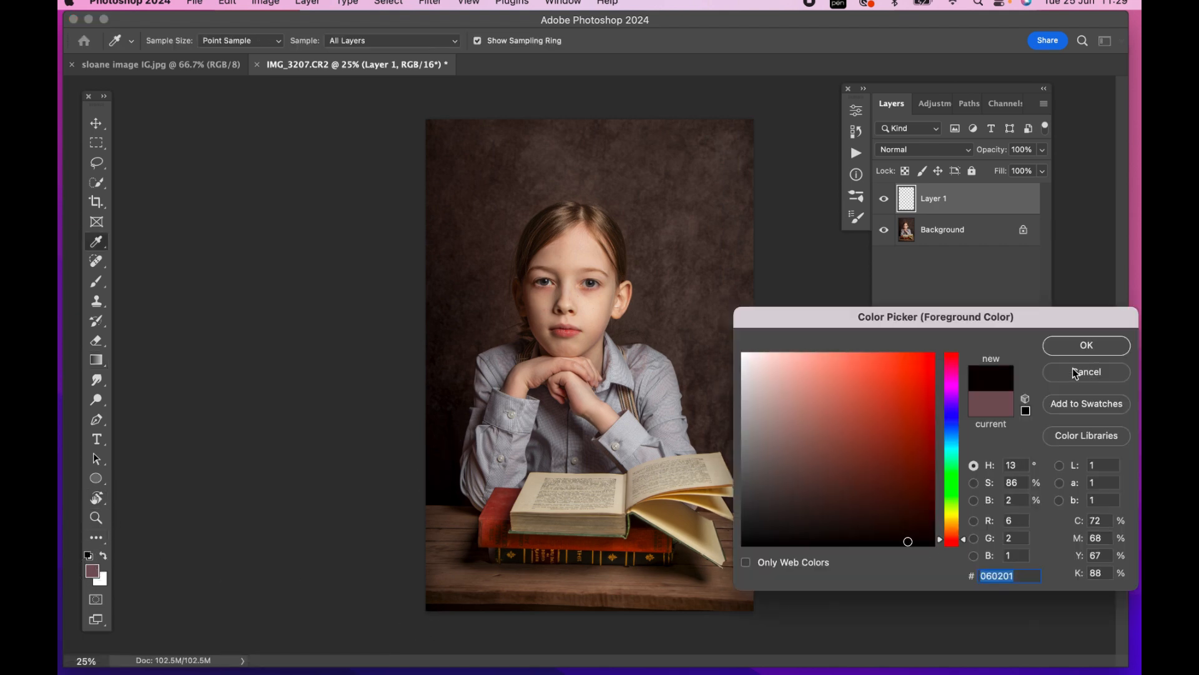
pyautogui.click(1085, 347)
pyautogui.moveTo(581, 612); pyautogui.dragTo(580, 542)
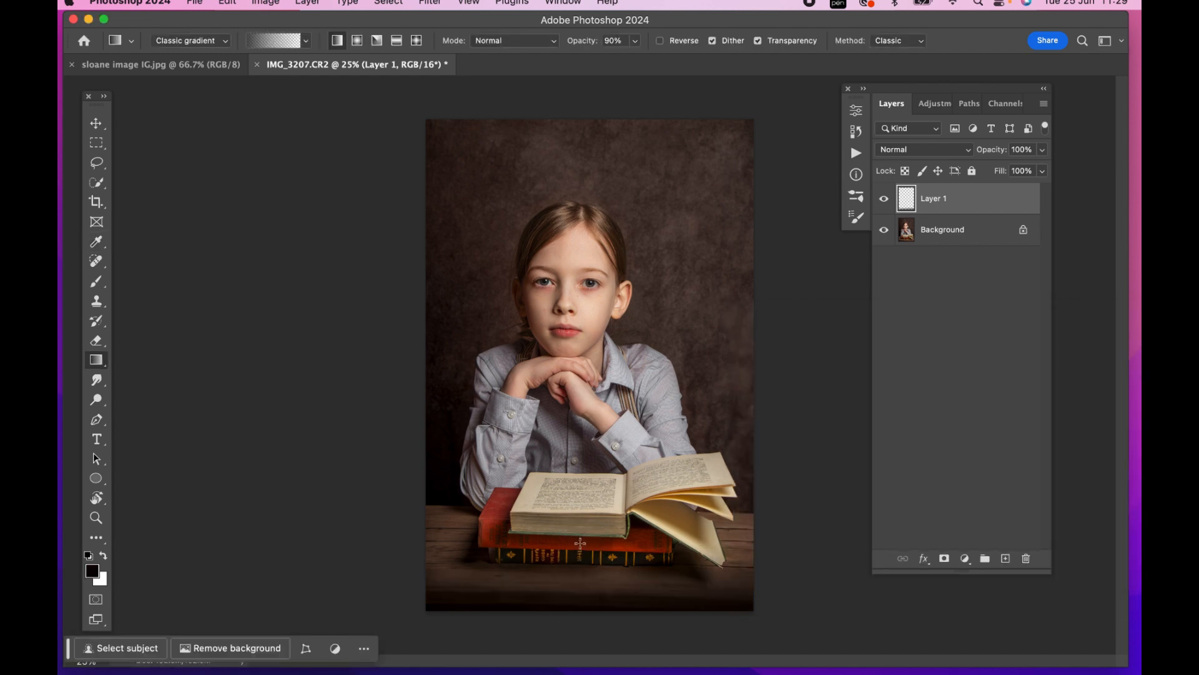
# Reduce the gradient layer's opacity to 42%
pyautogui.click(1045, 151)
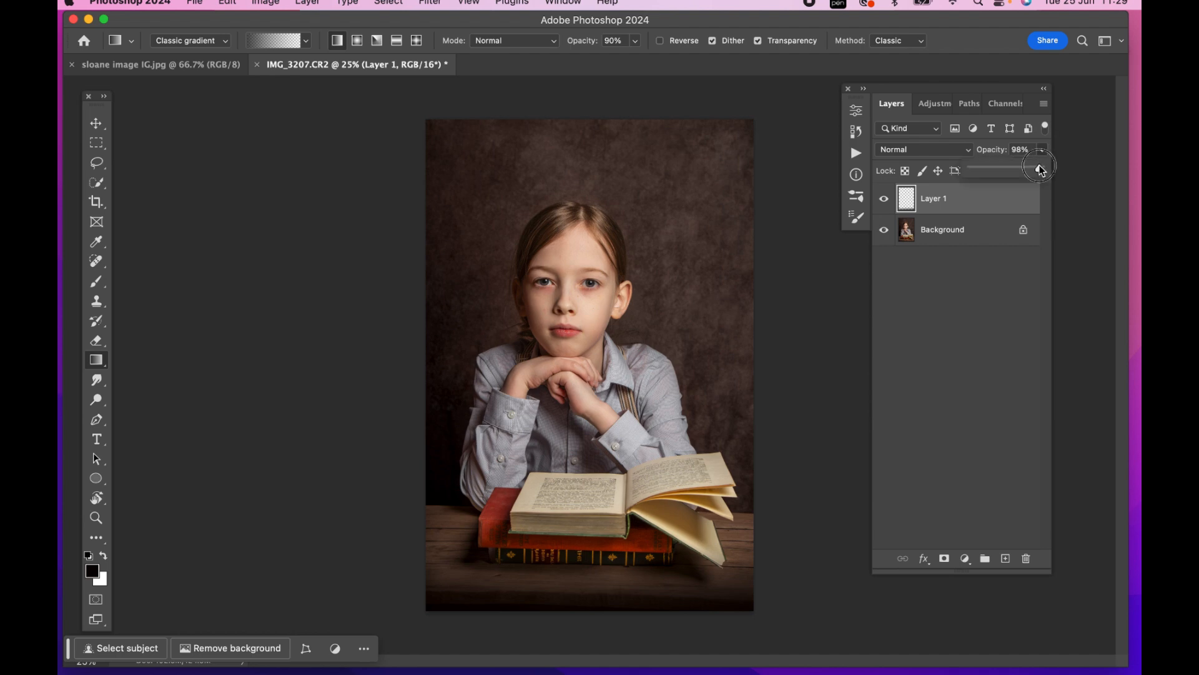
pyautogui.moveTo(1039, 166); pyautogui.dragTo(972, 169)
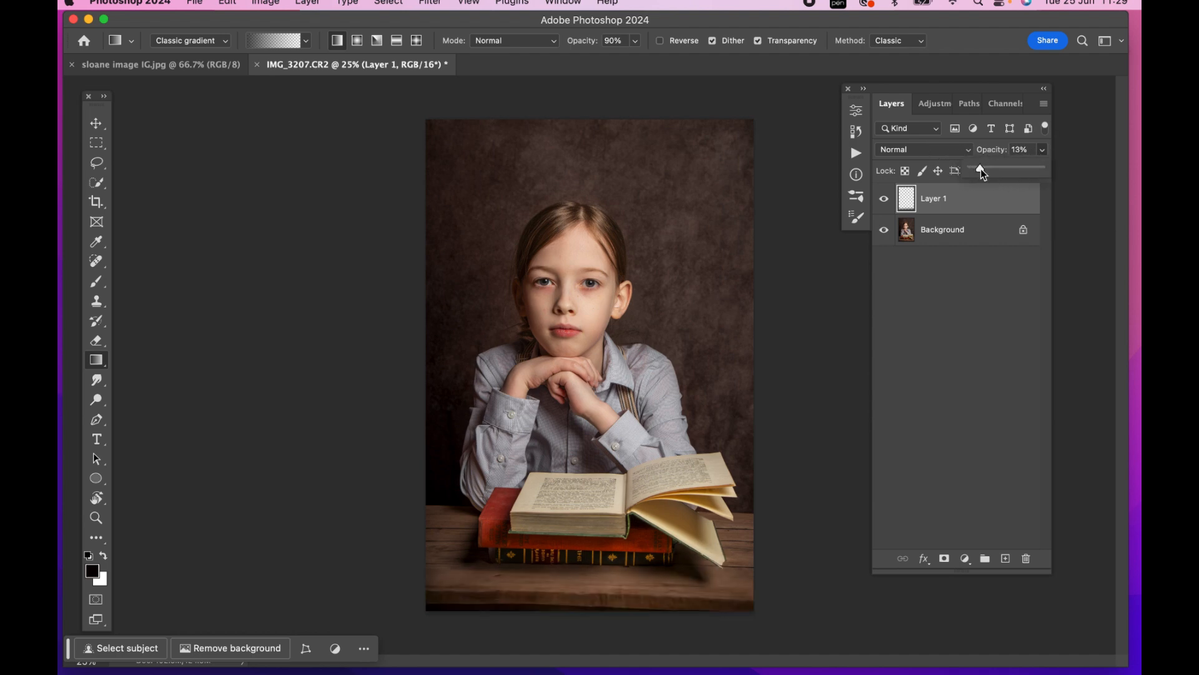
pyautogui.moveTo(991, 170); pyautogui.dragTo(993, 171)
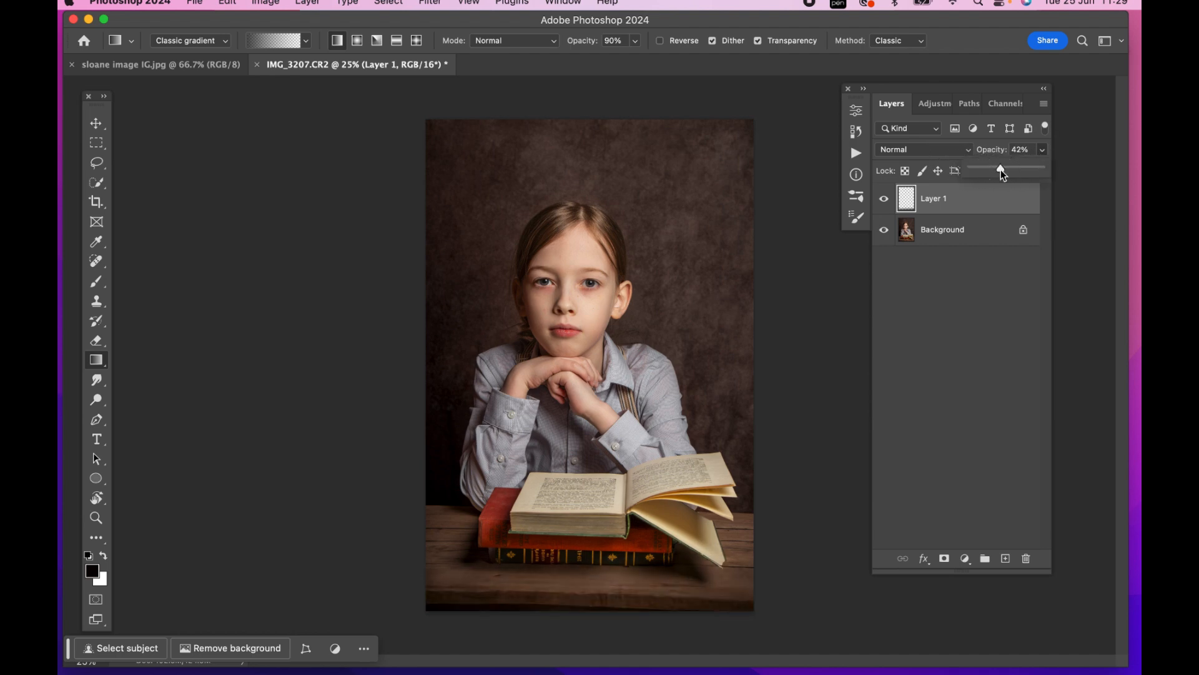
# Compare the photo with and without the gradient layer, and merge it into the Background
pyautogui.click(887, 198)
pyautogui.click(887, 198)
pyautogui.click(885, 198)
pyautogui.press('super+minus')
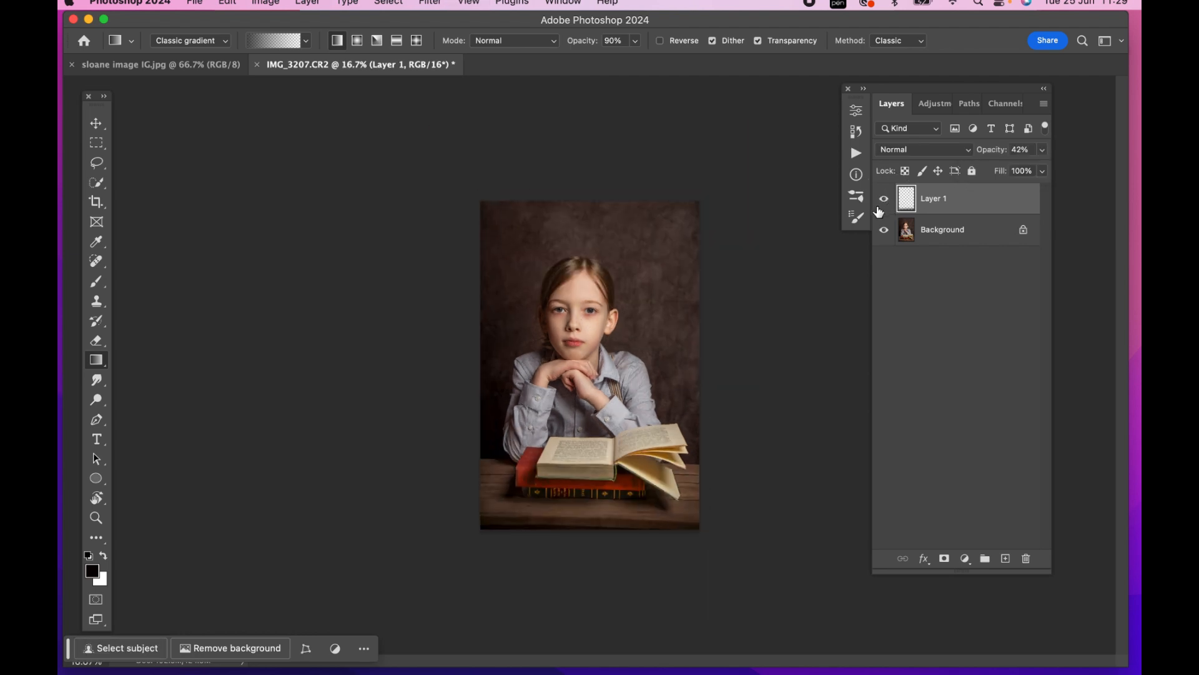
pyautogui.click(889, 199)
pyautogui.click(888, 198)
pyautogui.press('super+e')
pyautogui.press('super+plus')
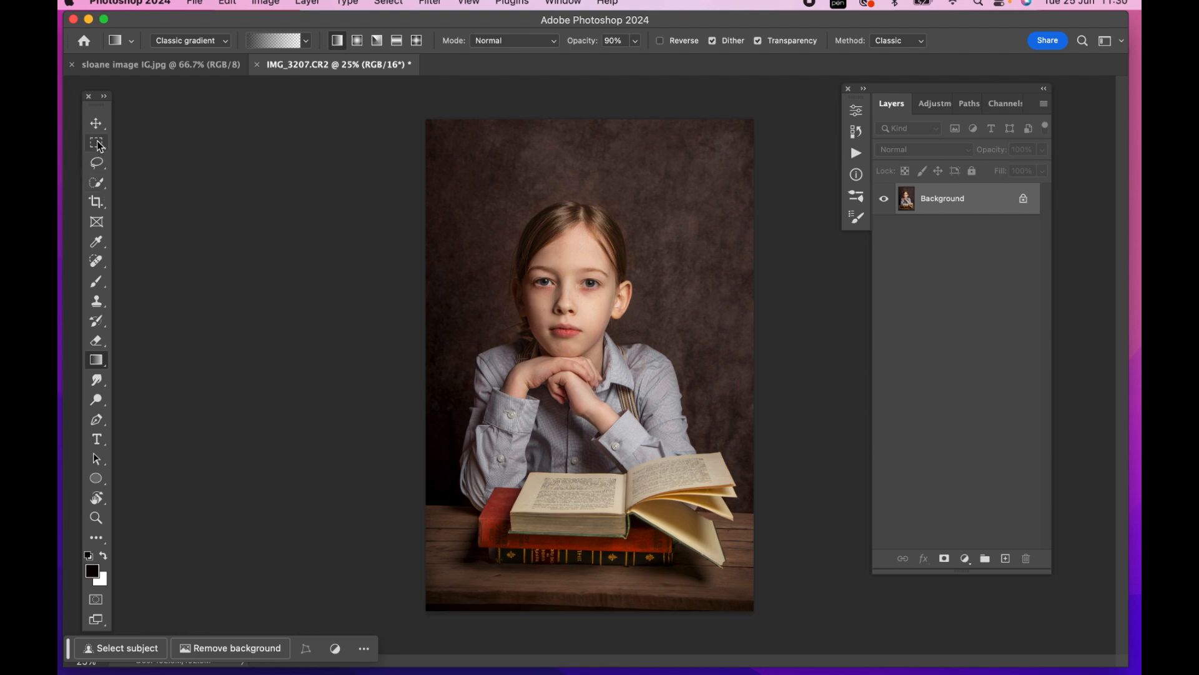
# Crop a narrow strip off the top of the photo
pyautogui.click(95, 203)
pyautogui.moveTo(608, 117); pyautogui.dragTo(610, 126)
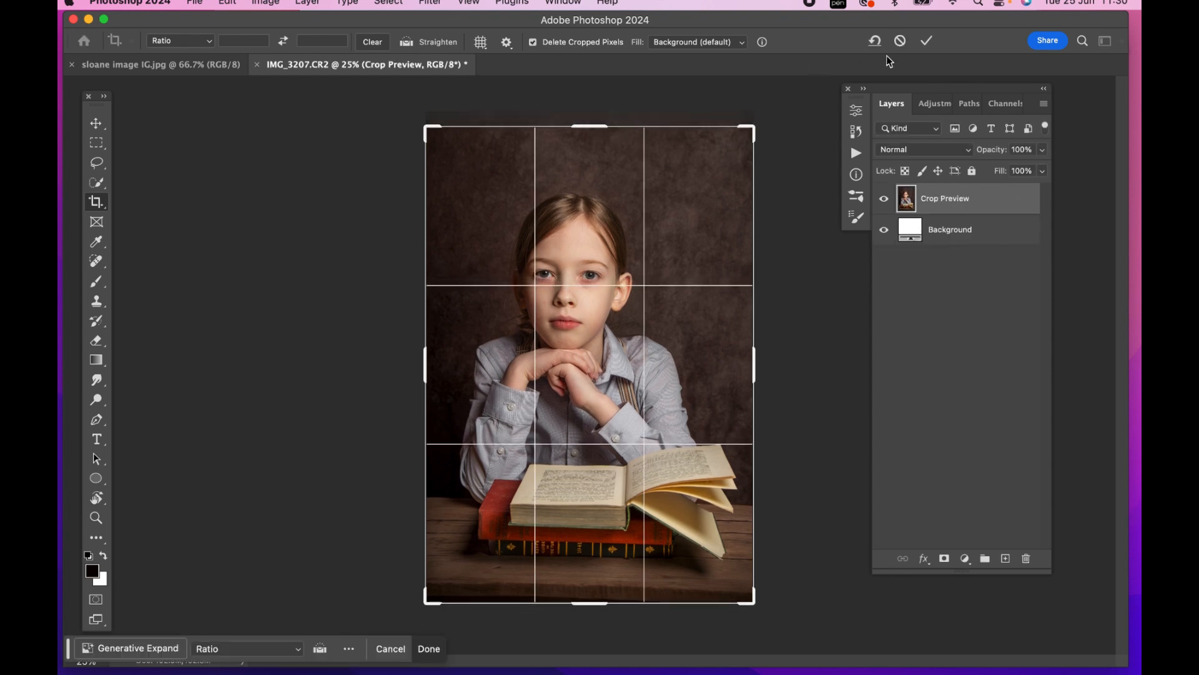
pyautogui.click(928, 45)
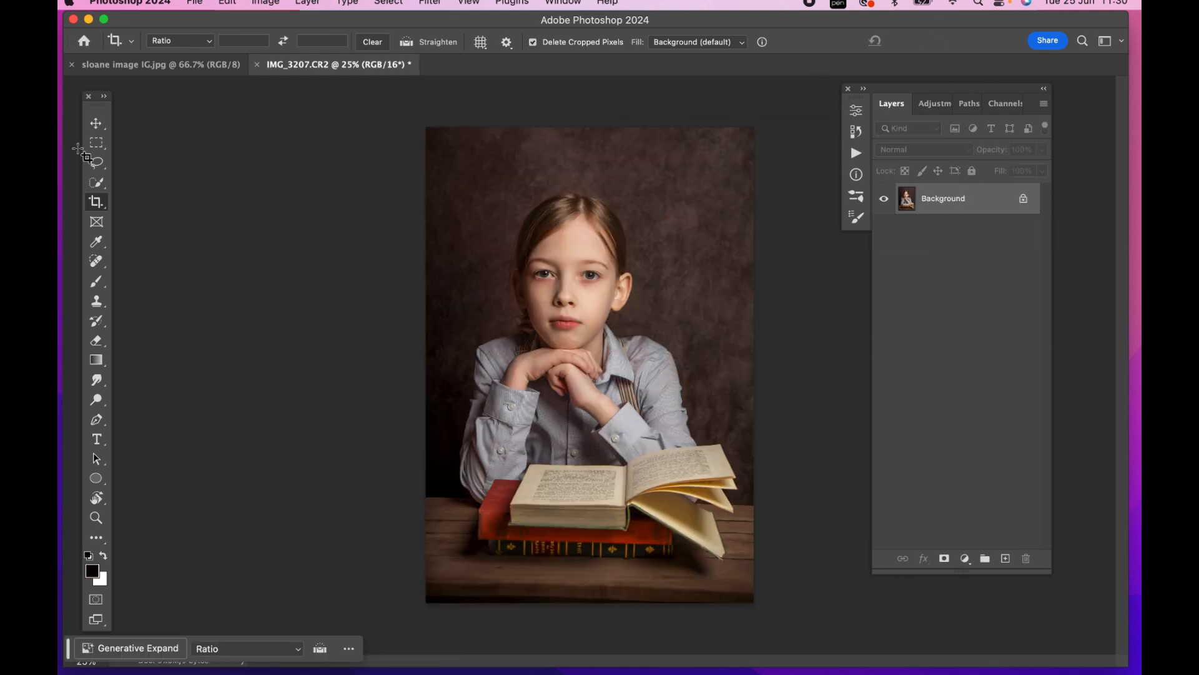
# Select the whole image, scale it to 101.94%, and shift it down to Y 2556.60 px within the canvas
pyautogui.click(96, 146)
pyautogui.moveTo(425, 124); pyautogui.dragTo(753, 603)
pyautogui.press('super+minus')
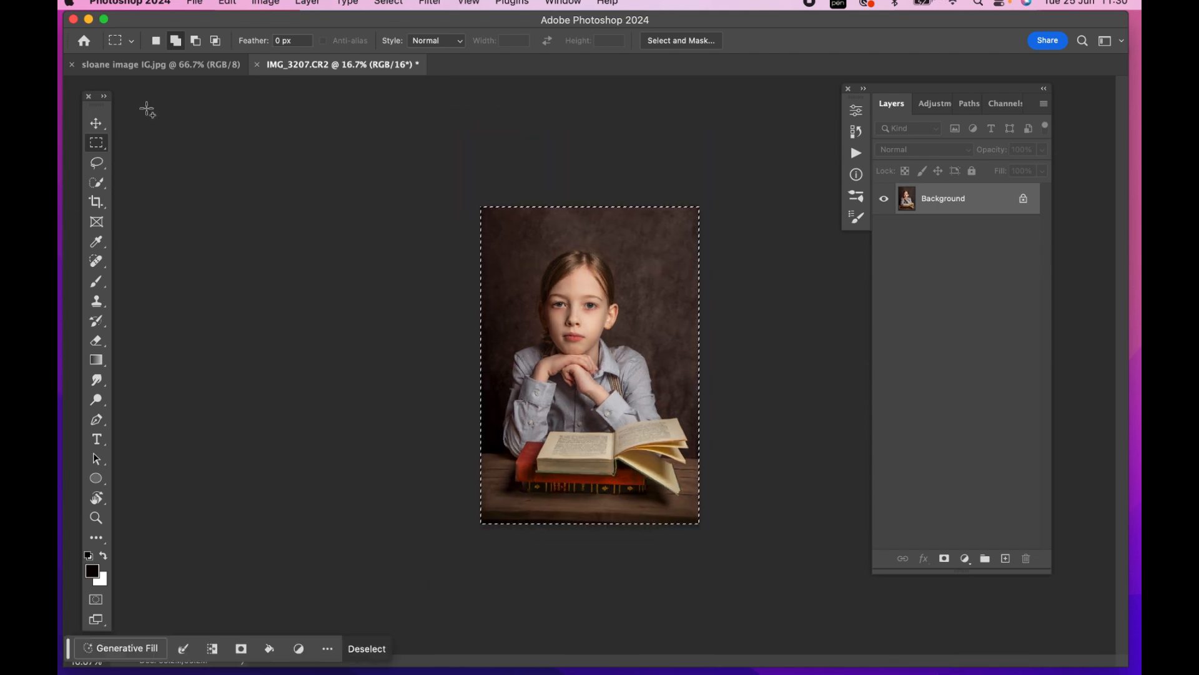
pyautogui.click(96, 123)
pyautogui.moveTo(697, 203); pyautogui.dragTo(705, 199)
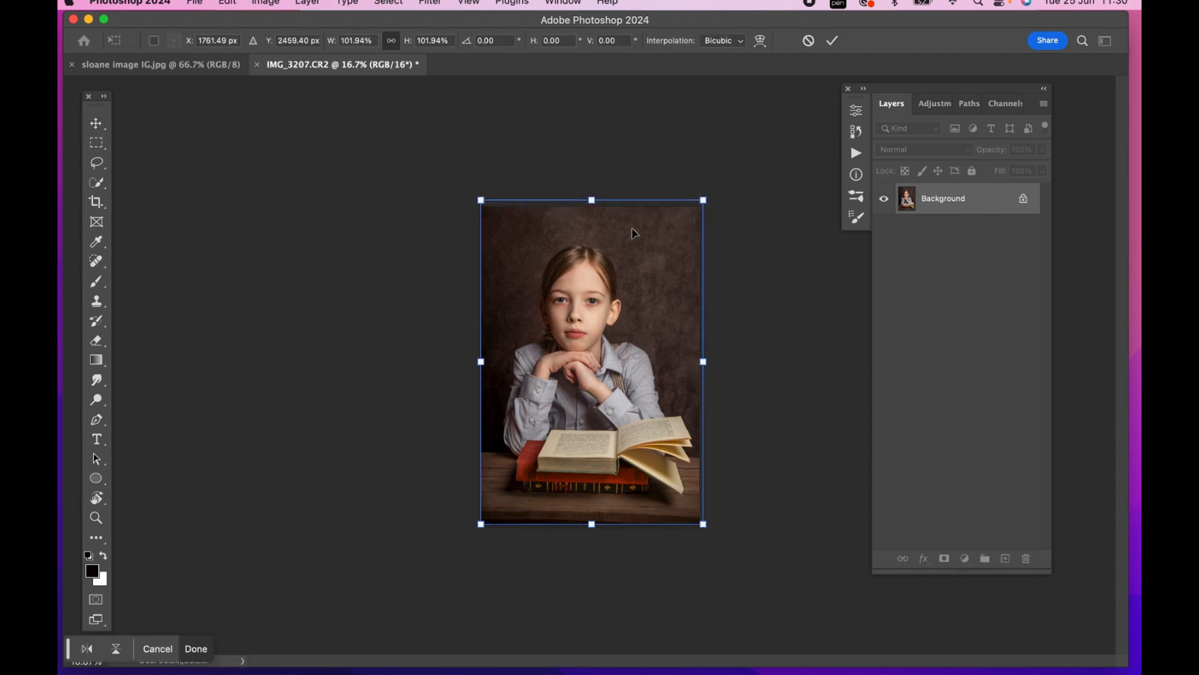
pyautogui.click(587, 298)
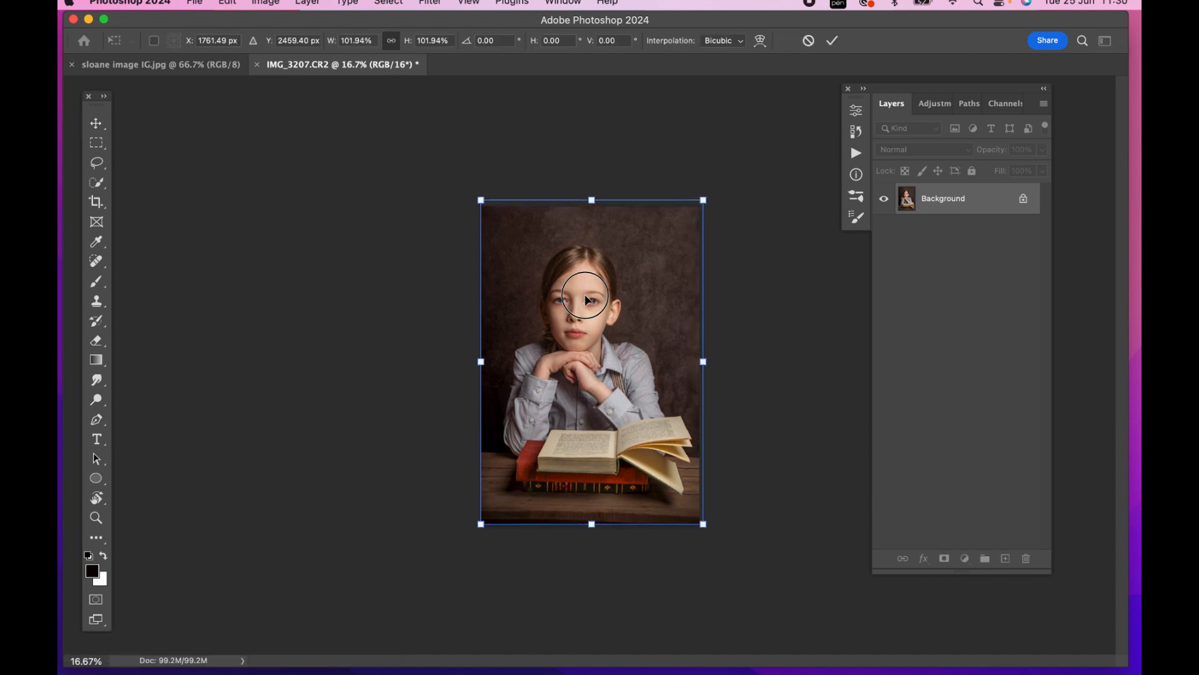
pyautogui.moveTo(587, 299); pyautogui.dragTo(588, 304)
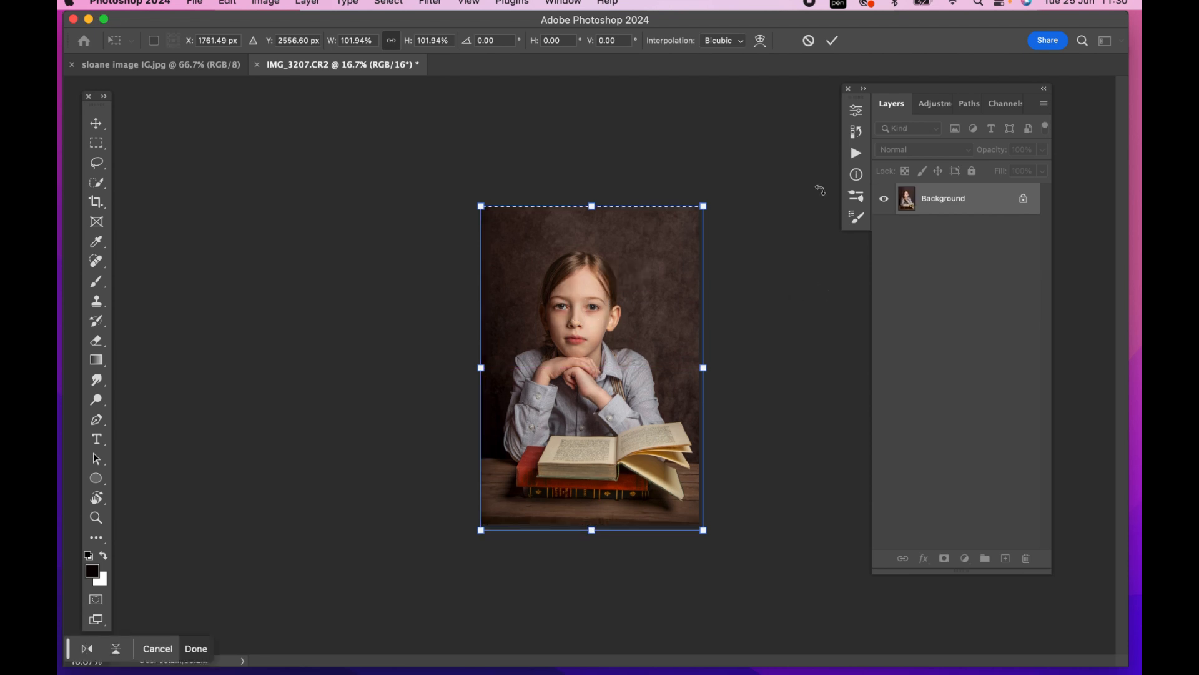
pyautogui.click(830, 45)
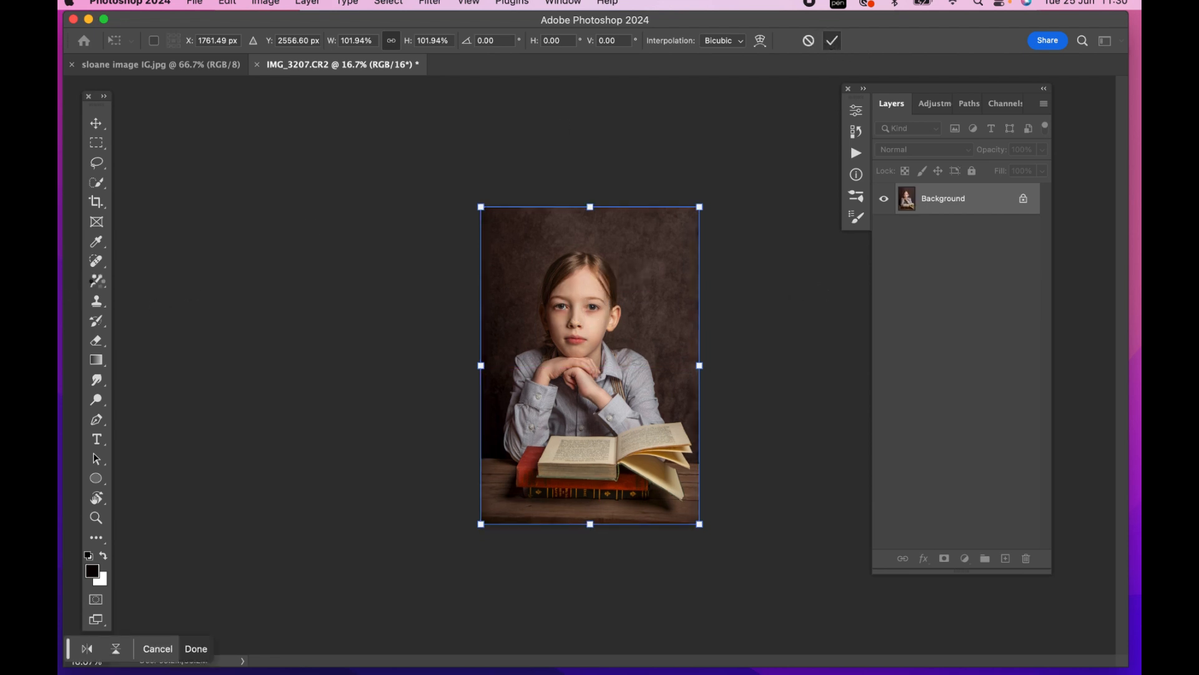
# Deselect the scaled image and run the Cheeks & Lips Blush action
pyautogui.press('b')
pyautogui.press('super+d')
pyautogui.press('super+equal')
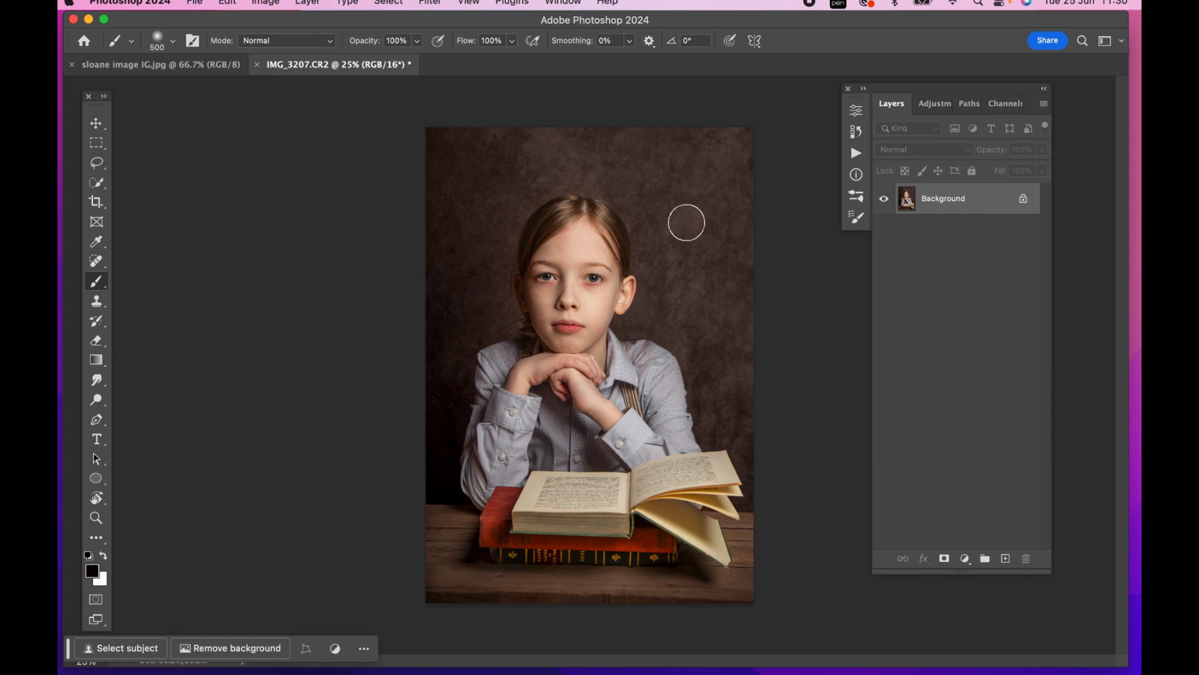
pyautogui.click(863, 88)
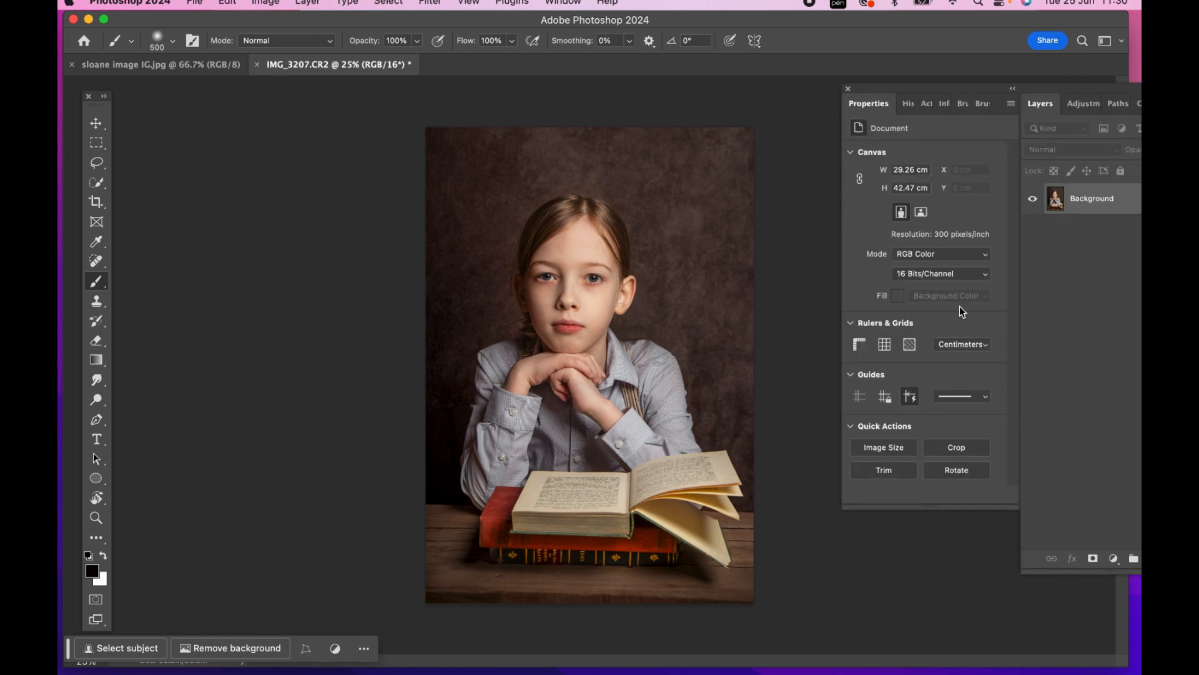
pyautogui.click(923, 108)
pyautogui.moveTo(1113, 89); pyautogui.dragTo(1002, 86)
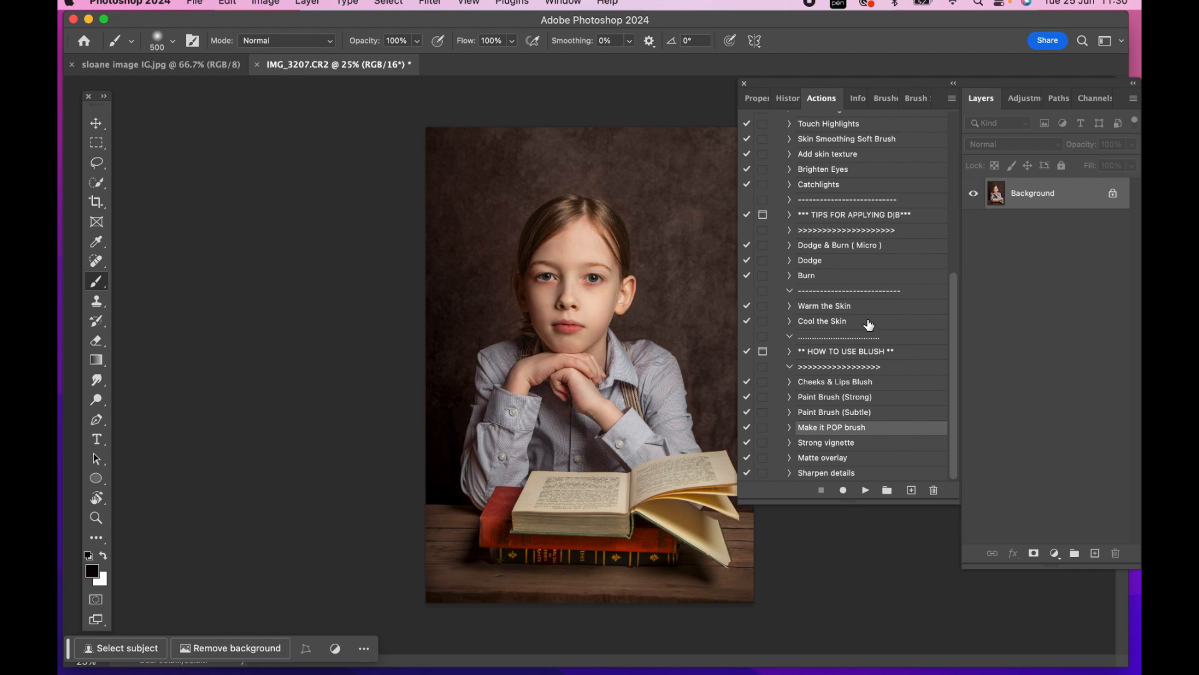
pyautogui.click(837, 383)
pyautogui.click(866, 491)
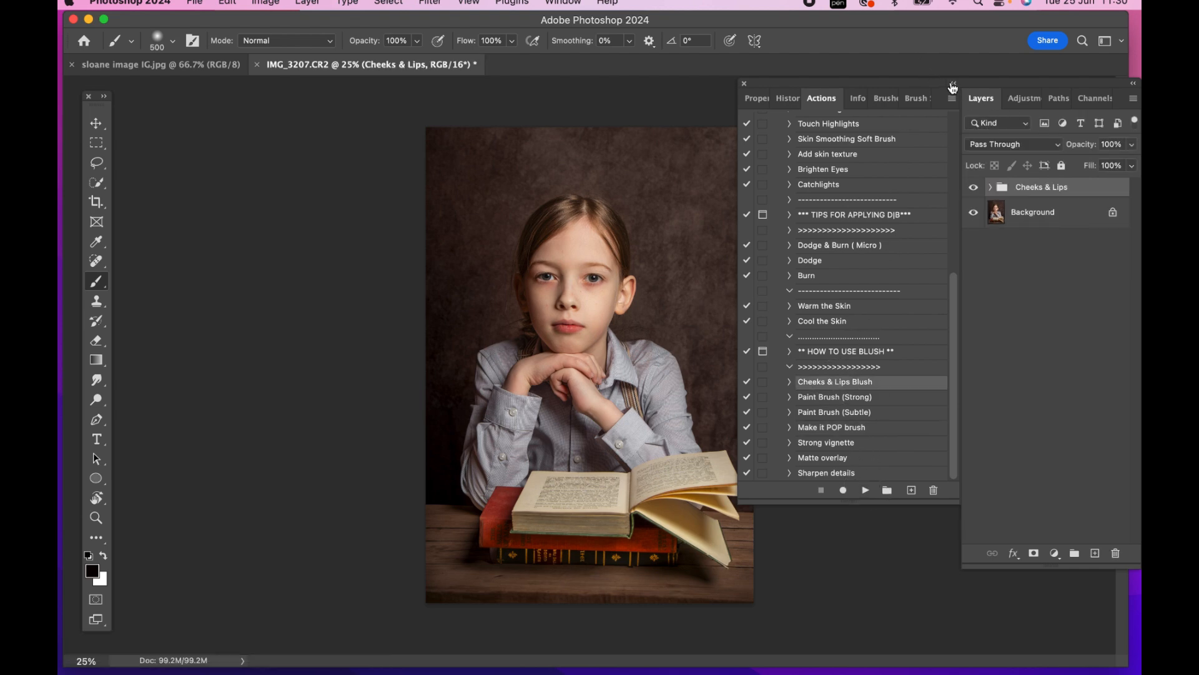
# Target the Deep Blush layer's mask in the Cheeks & Lips group and set a white brush to 21% flow
pyautogui.click(953, 85)
pyautogui.click(990, 188)
pyautogui.moveTo(1057, 95); pyautogui.dragTo(872, 91)
pyautogui.click(882, 215)
pyautogui.press('x')
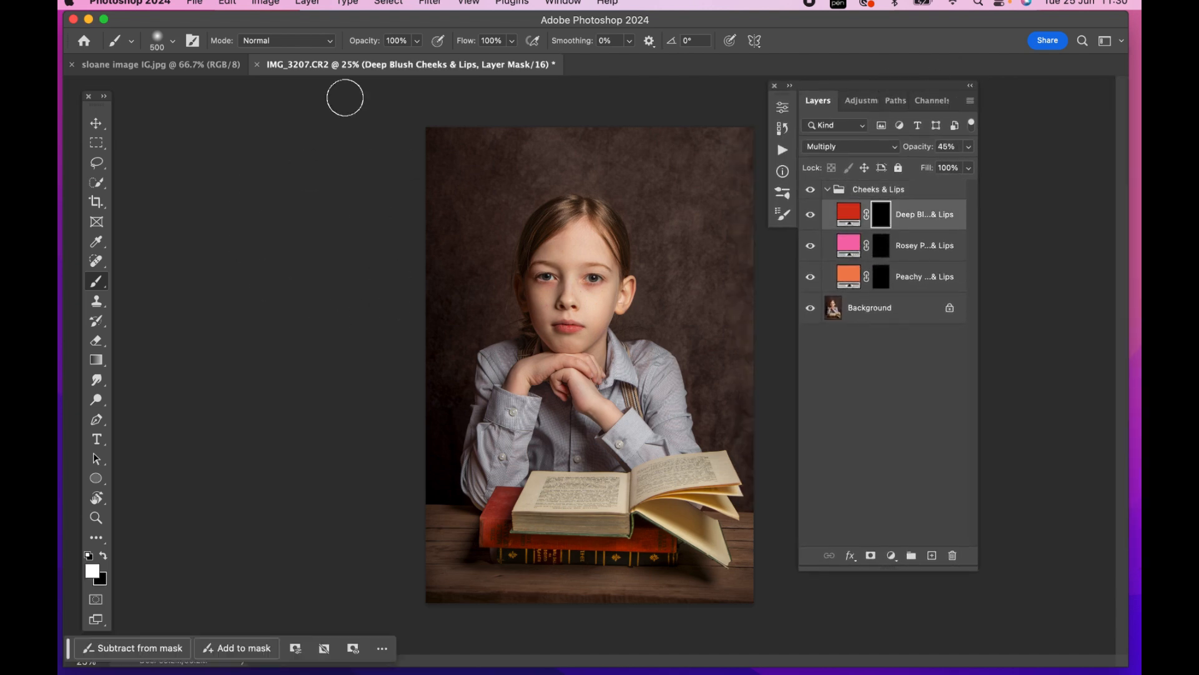
pyautogui.press('super+equal')
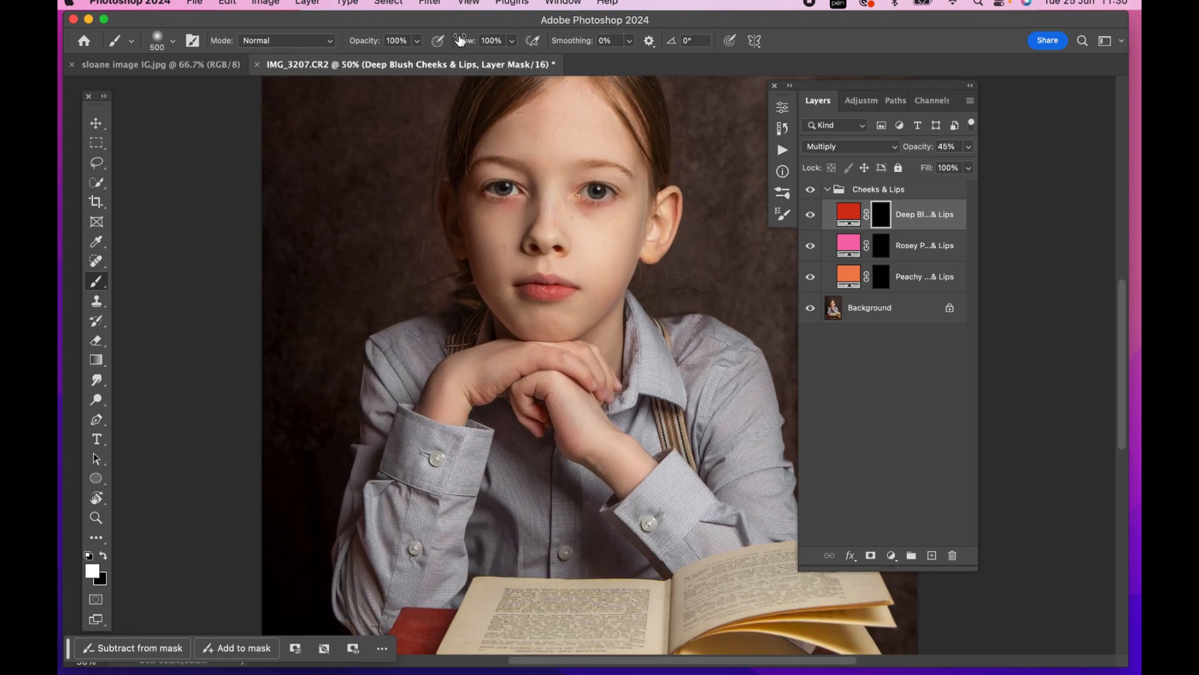
pyautogui.click(512, 42)
pyautogui.moveTo(514, 57); pyautogui.dragTo(457, 58)
pyautogui.scroll(3, 550, 281)
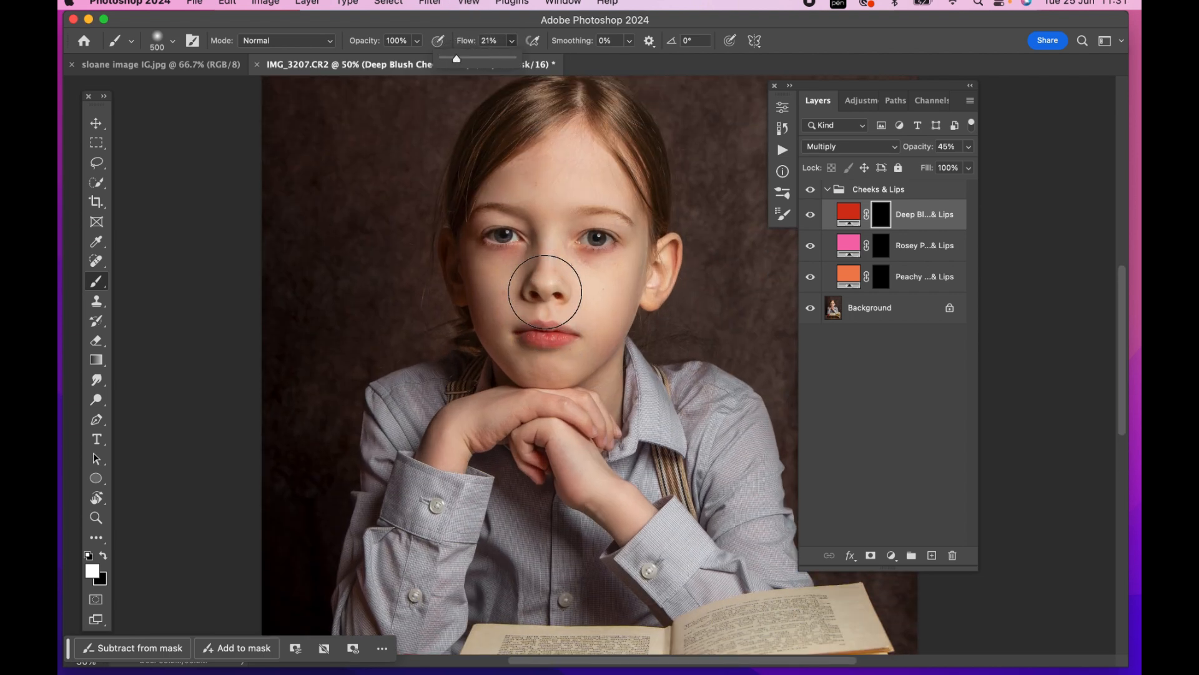
# Paint deep blush onto both of the child's cheeks on the layer mask with a smaller brush
pyautogui.press('super+equal')
pyautogui.scroll(6, 535, 281)
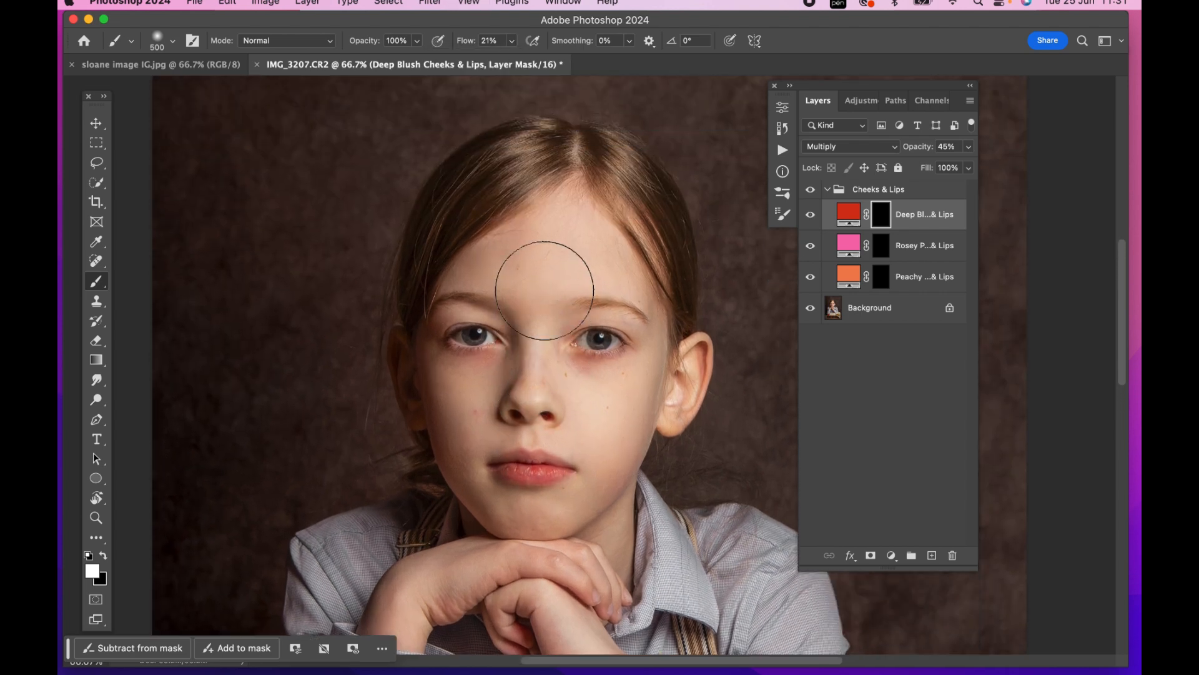
pyautogui.press('[')
pyautogui.press('[')
pyautogui.moveTo(460, 382); pyautogui.dragTo(460, 391)
pyautogui.moveTo(599, 406)
pyautogui.mouseDown()
pyautogui.moveTo(625, 401)
pyautogui.moveTo(614, 396)
pyautogui.moveTo(624, 421)
pyautogui.mouseUp()
# Paint deep blush over the lips and around both eyes, using a small brush of 60 to 90 px
pyautogui.press('[')
pyautogui.press('[')
pyautogui.press('[')
pyautogui.press('[')
pyautogui.press('[')
pyautogui.press('[')
pyautogui.press('[')
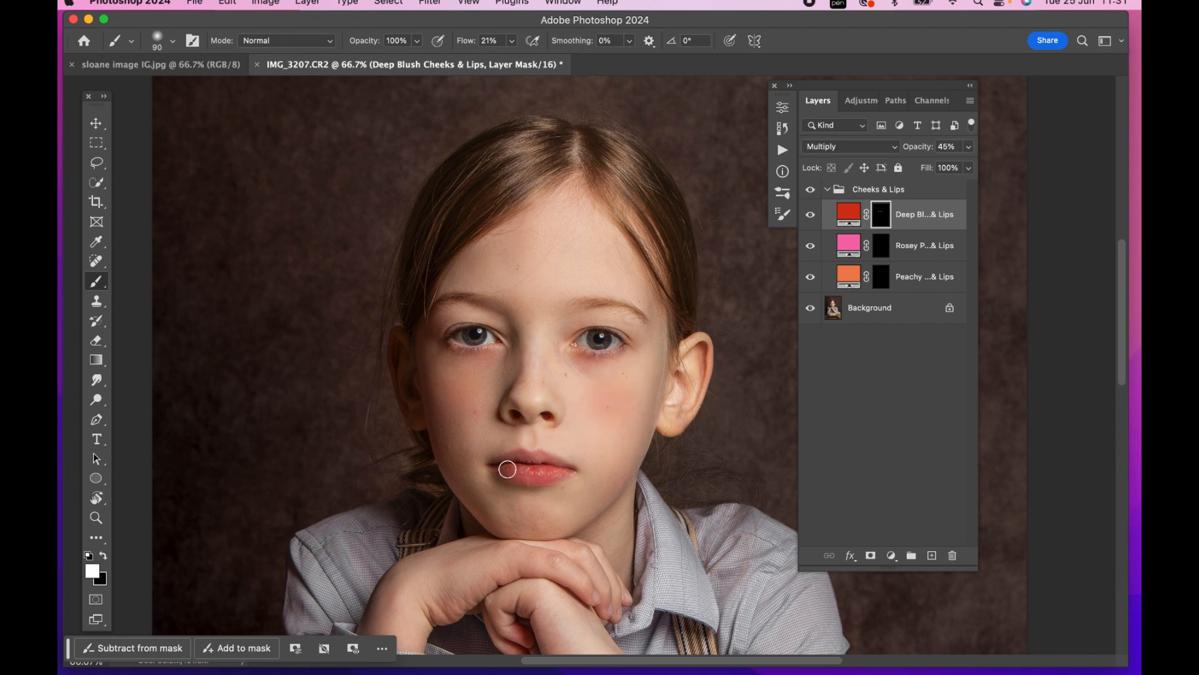
pyautogui.moveTo(530, 472)
pyautogui.mouseDown()
pyautogui.moveTo(507, 460)
pyautogui.moveTo(569, 475)
pyautogui.mouseUp()
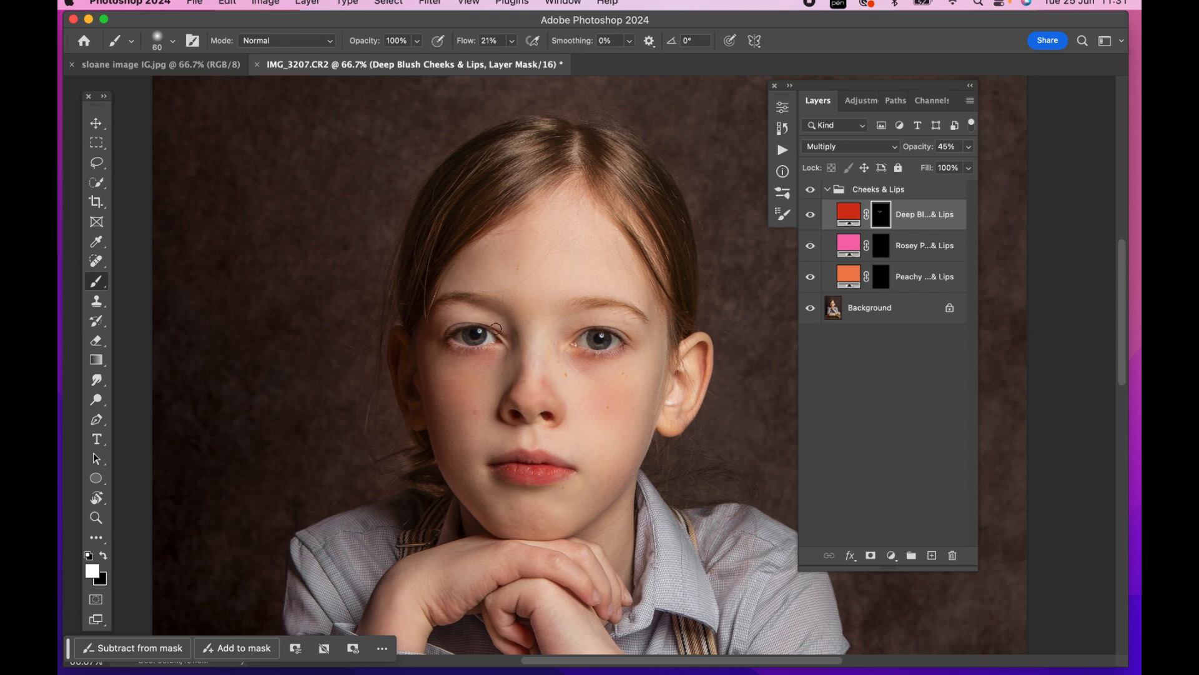
pyautogui.moveTo(448, 343); pyautogui.dragTo(487, 348)
pyautogui.moveTo(587, 351)
pyautogui.mouseDown()
pyautogui.moveTo(624, 344)
pyautogui.moveTo(576, 329)
pyautogui.moveTo(631, 337)
pyautogui.mouseUp()
pyautogui.press(']')
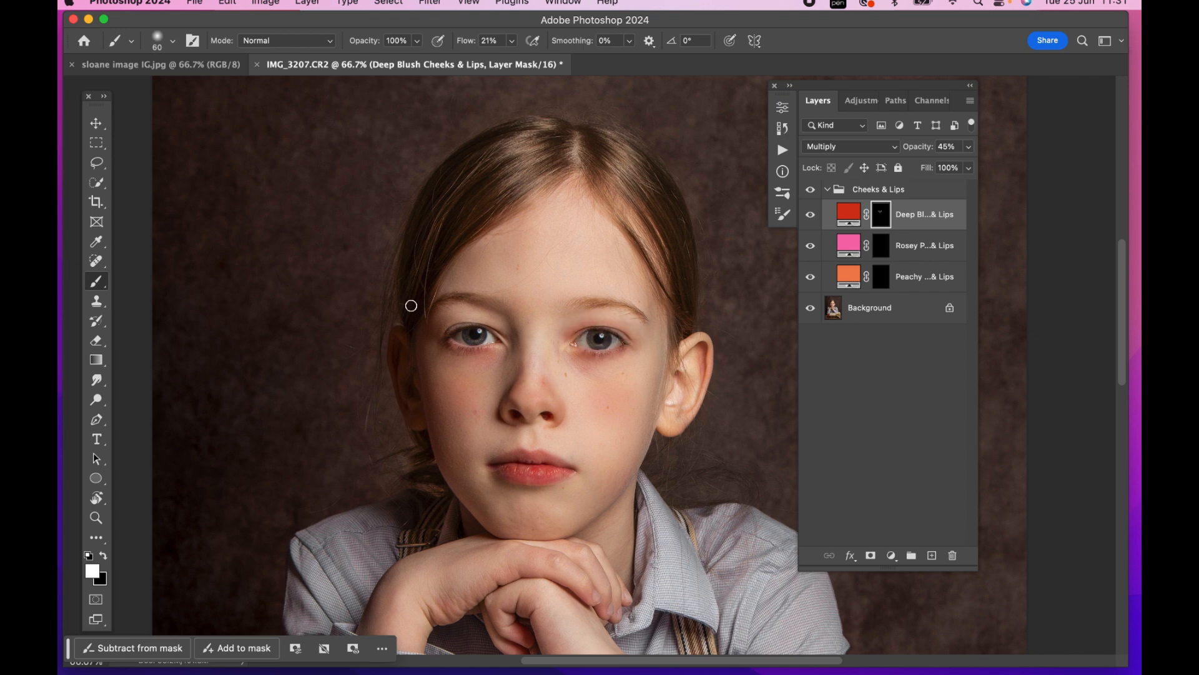
pyautogui.moveTo(496, 327)
pyautogui.mouseDown()
pyautogui.moveTo(445, 326)
pyautogui.moveTo(436, 341)
pyautogui.mouseUp()
# Enlarge the brush to 250 px and build up the deep blush on both cheeks
pyautogui.press(']')
pyautogui.press(']')
pyautogui.press(']')
pyautogui.press(']')
pyautogui.press(']')
pyautogui.press(']')
pyautogui.press(']')
pyautogui.press(']')
pyautogui.press(']')
pyautogui.moveTo(623, 417)
pyautogui.mouseDown()
pyautogui.moveTo(639, 374)
pyautogui.moveTo(606, 439)
pyautogui.mouseUp()
pyautogui.moveTo(435, 389)
pyautogui.mouseDown()
pyautogui.moveTo(449, 389)
pyautogui.moveTo(453, 413)
pyautogui.mouseUp()
pyautogui.press('super+minus')
pyautogui.press('super+minus')
pyautogui.press('super+minus')
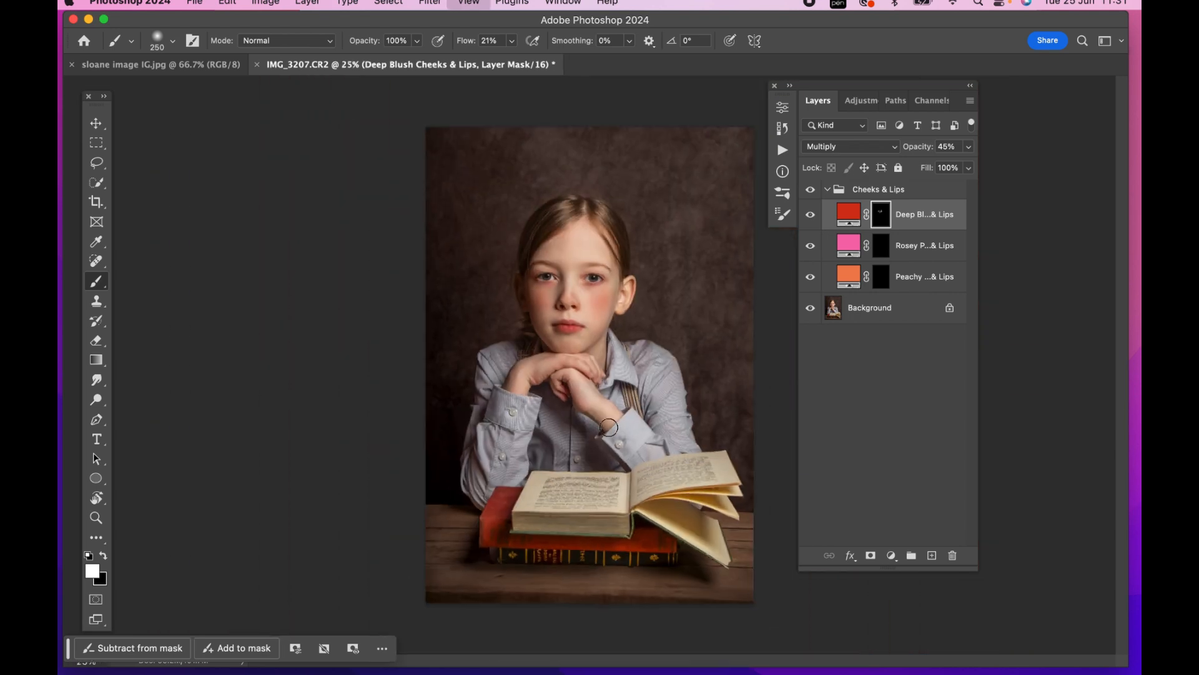
# Collapse the Cheeks & Lips group and reduce its opacity to 28%
pyautogui.click(911, 189)
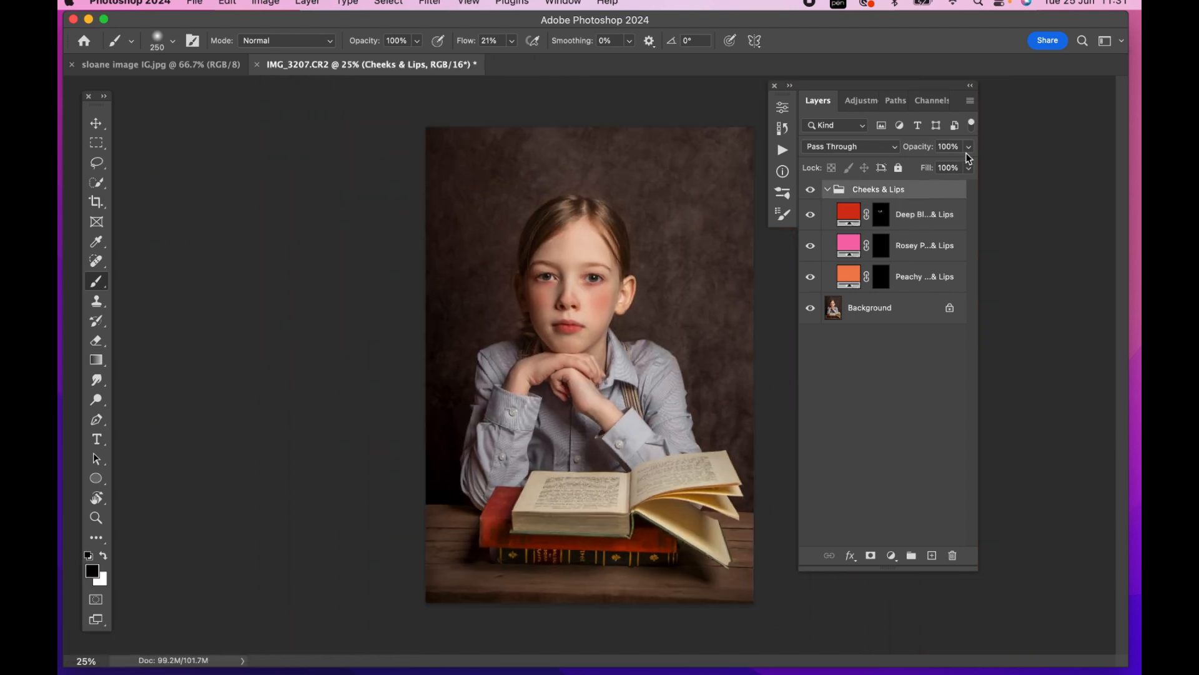
pyautogui.click(827, 189)
pyautogui.click(969, 146)
pyautogui.moveTo(970, 165); pyautogui.dragTo(920, 172)
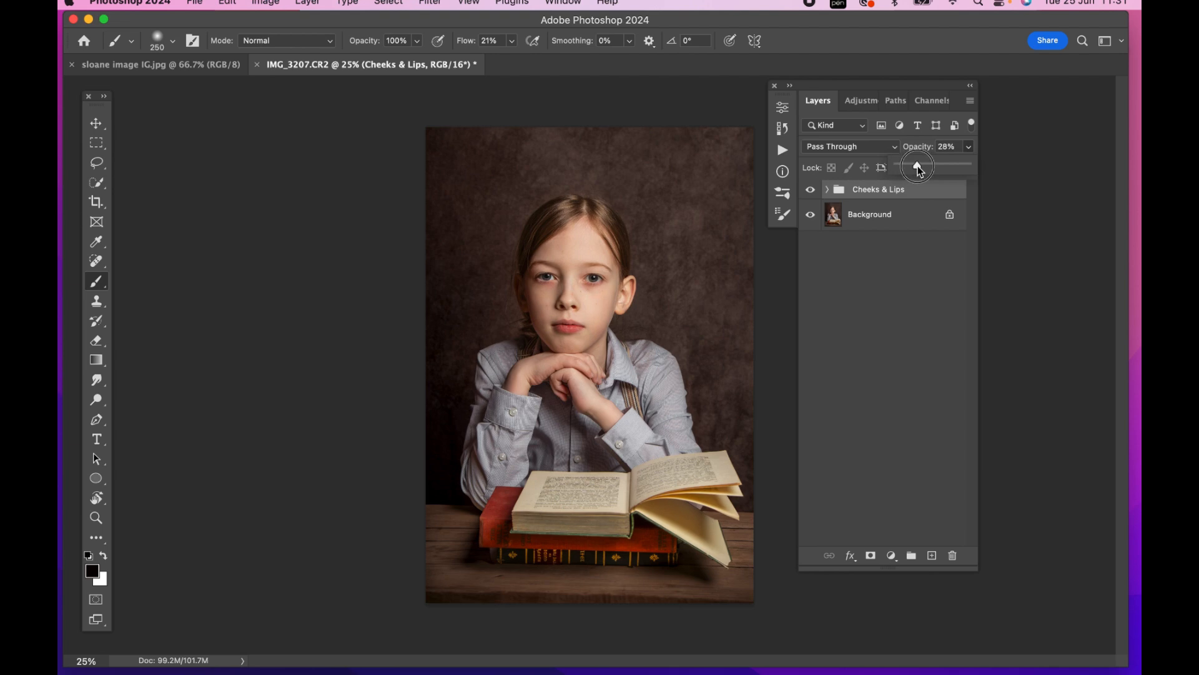
# Compare the portrait with and without the Cheeks & Lips group, and merge the group into the Background
pyautogui.click(812, 191)
pyautogui.click(812, 191)
pyautogui.click(812, 190)
pyautogui.click(811, 190)
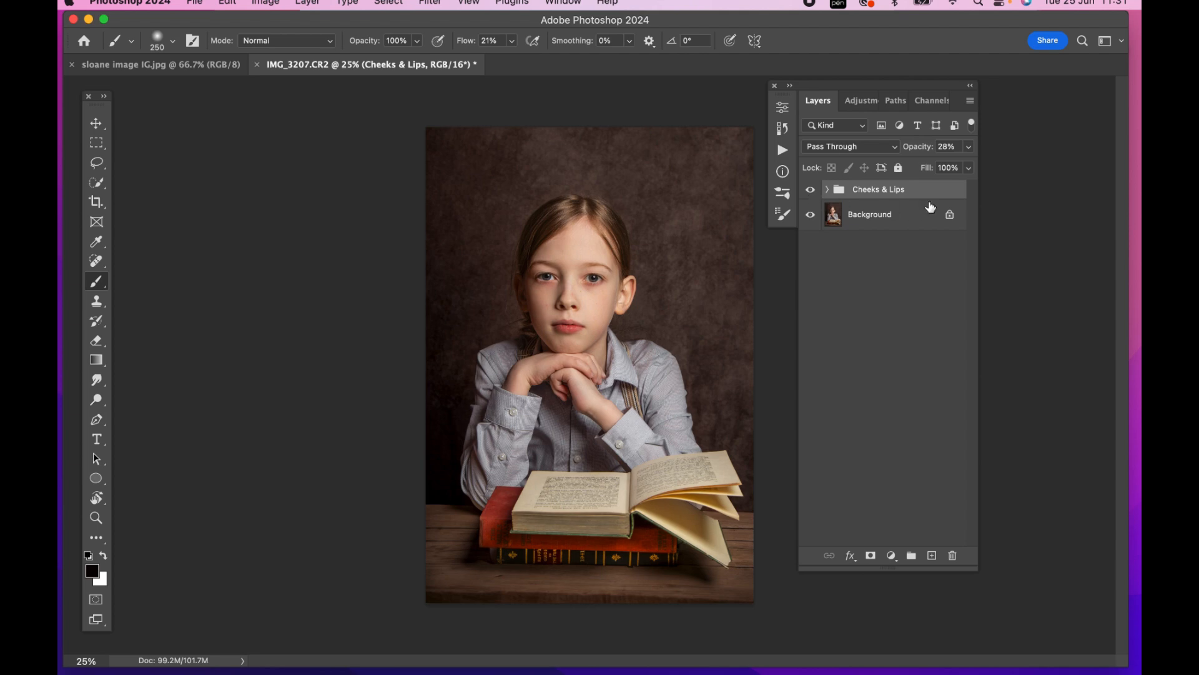
pyautogui.press('super+shift+e')
# Run the Brighten Eyes action to add its masked Levels layer above the Background
pyautogui.press('super+plus')
pyautogui.press('super+plus')
pyautogui.press('super+plus')
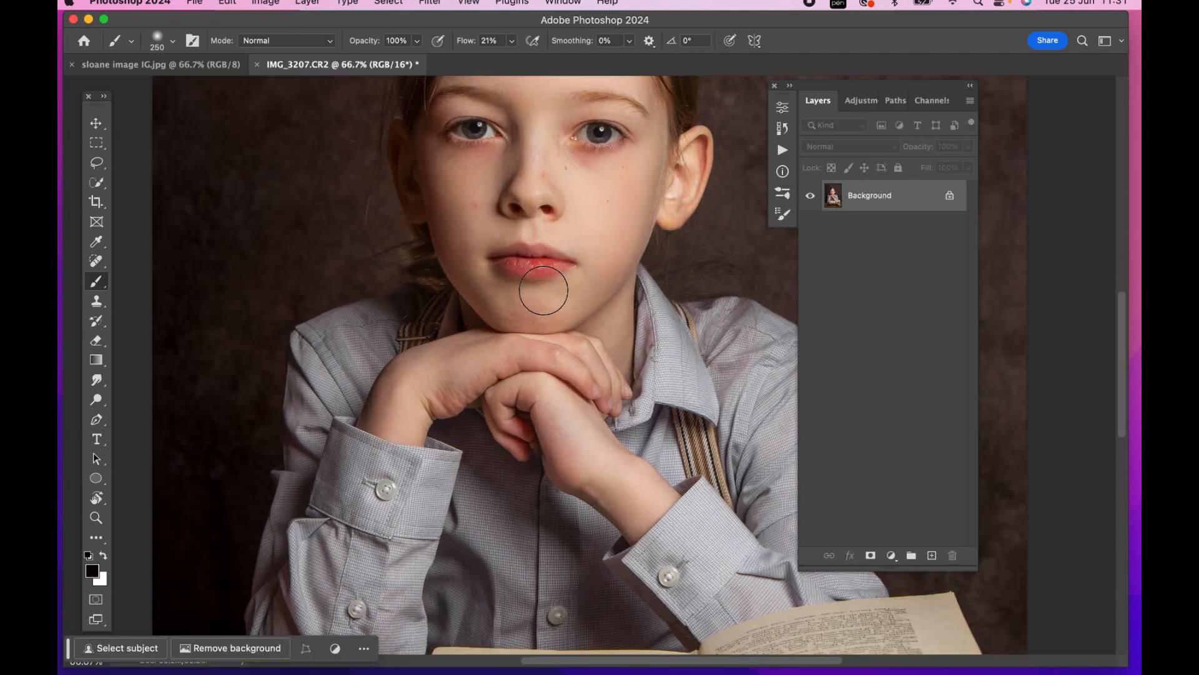
pyautogui.scroll(3, 543, 291)
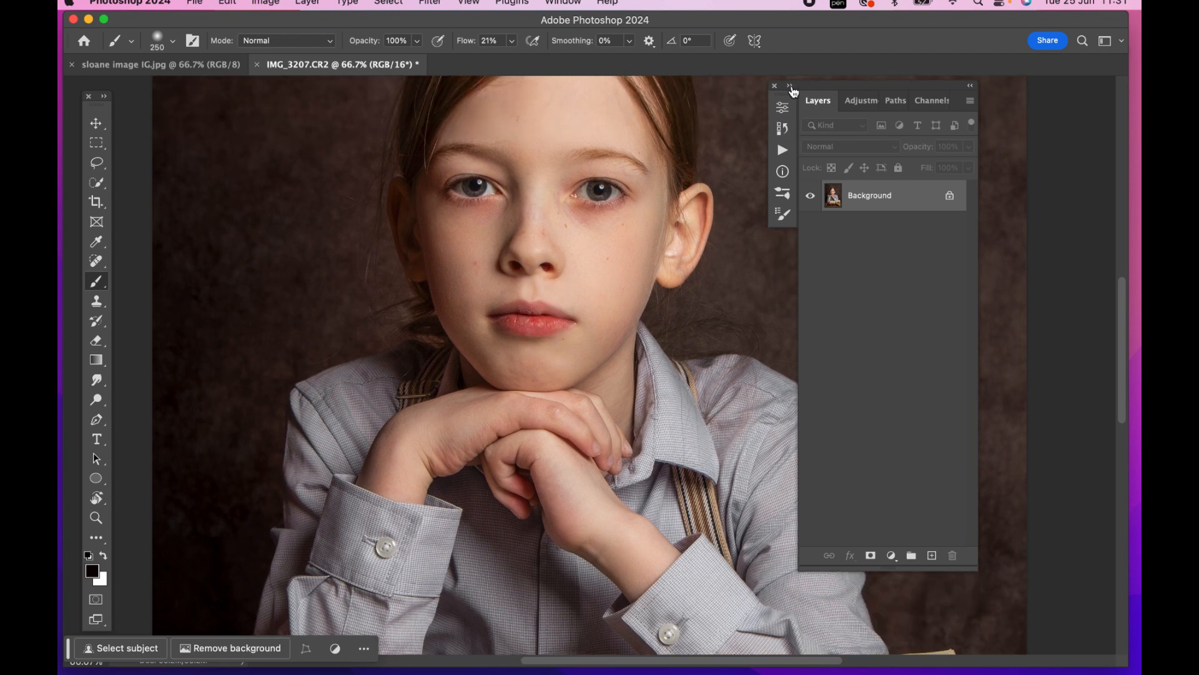
pyautogui.click(791, 87)
pyautogui.scroll(1, 856, 223)
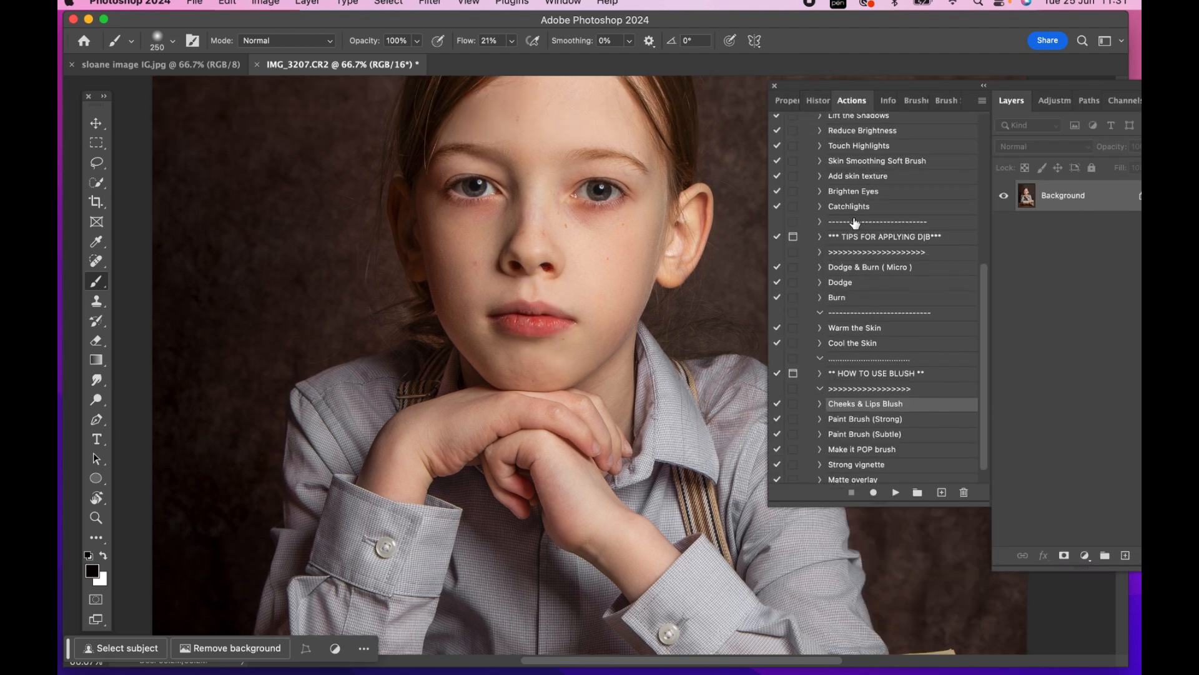
pyautogui.click(853, 197)
pyautogui.click(896, 492)
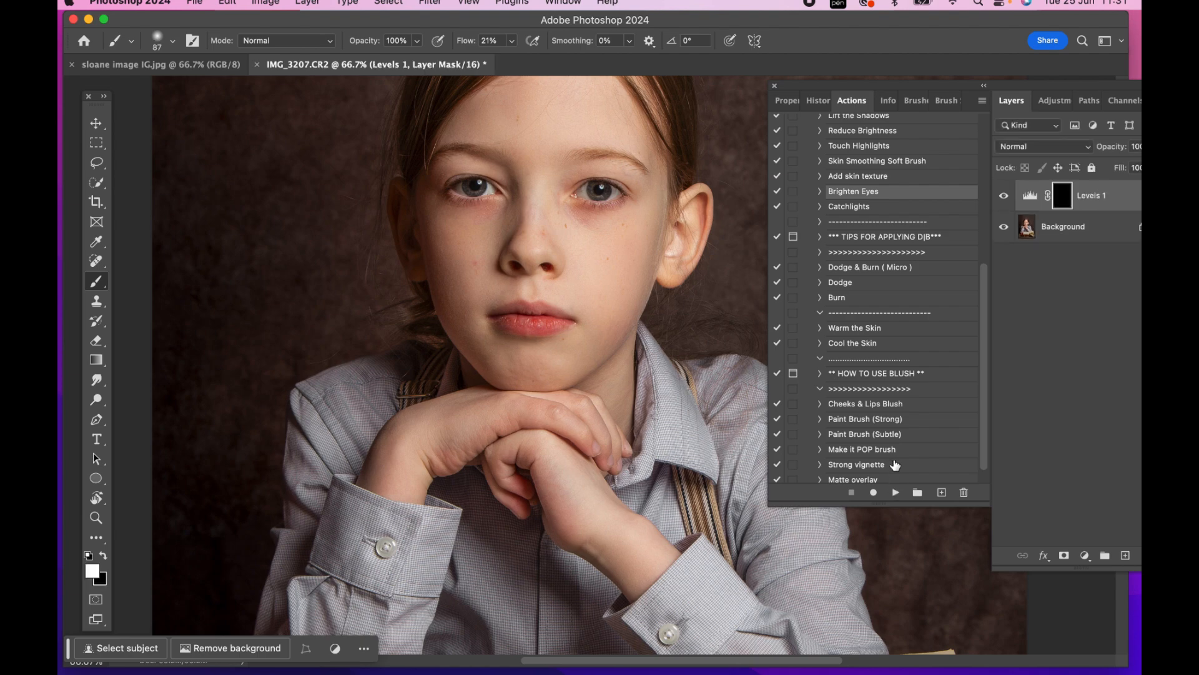
pyautogui.click(983, 87)
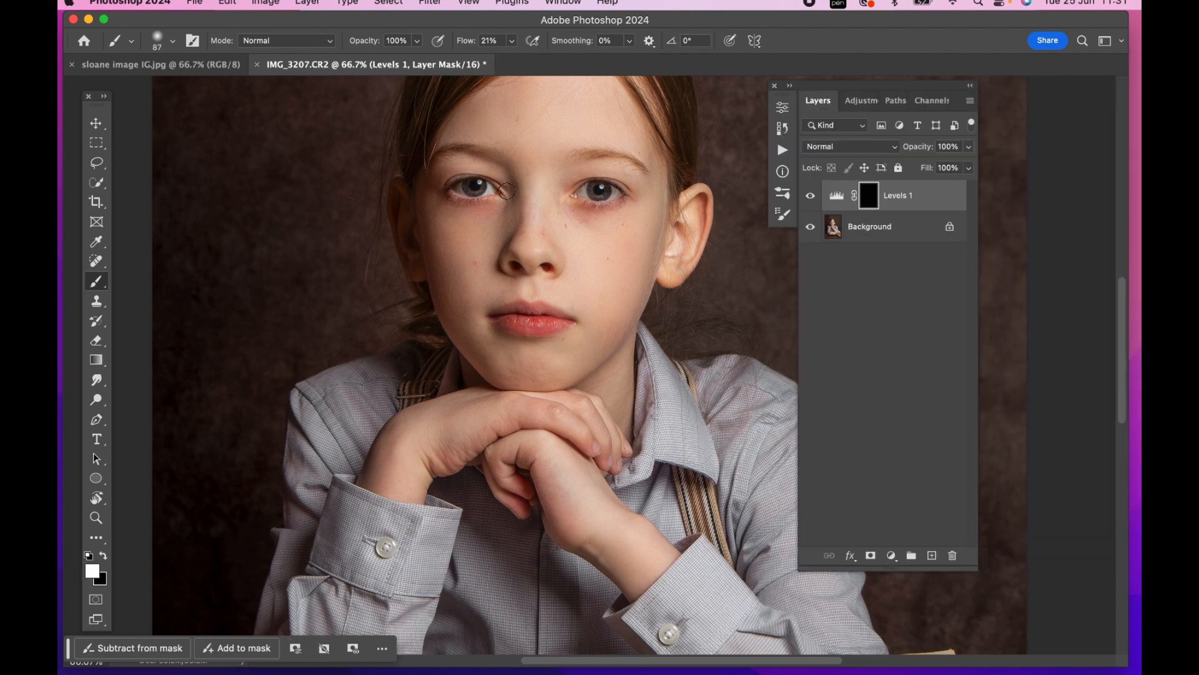
# Brighten both irises on the Levels layer's mask with a white 25 px brush at 100% flow
pyautogui.press('super+plus')
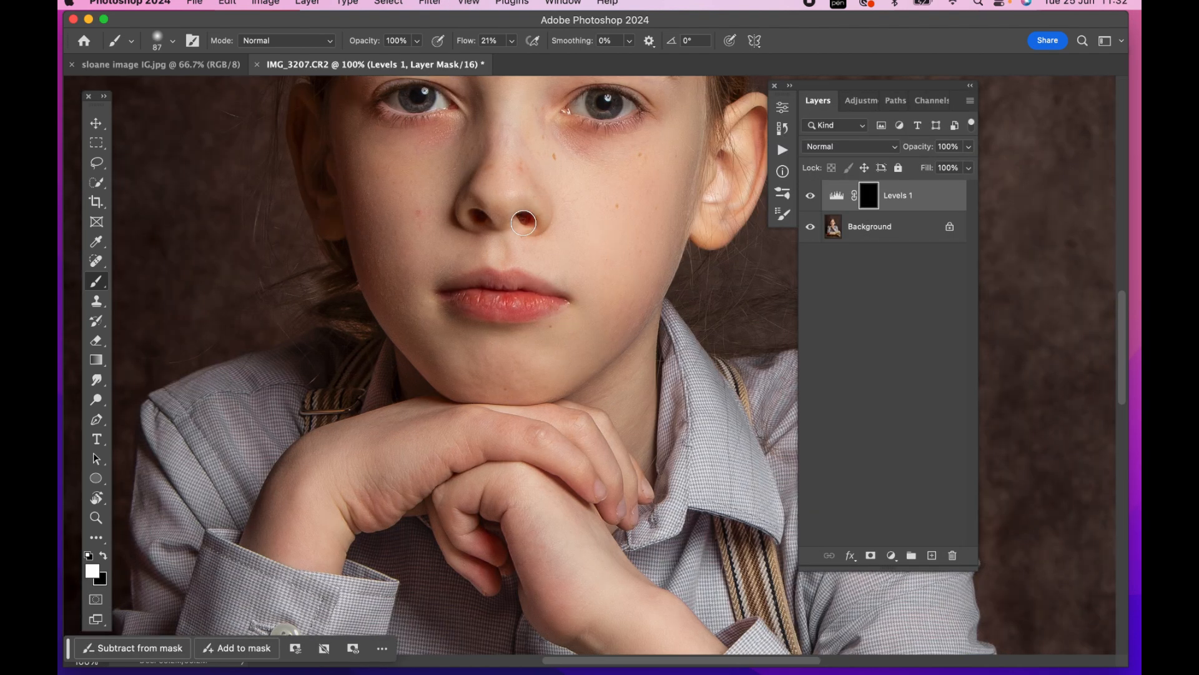
pyautogui.scroll(3, 523, 223)
pyautogui.click(511, 41)
pyautogui.moveTo(519, 58); pyautogui.dragTo(602, 61)
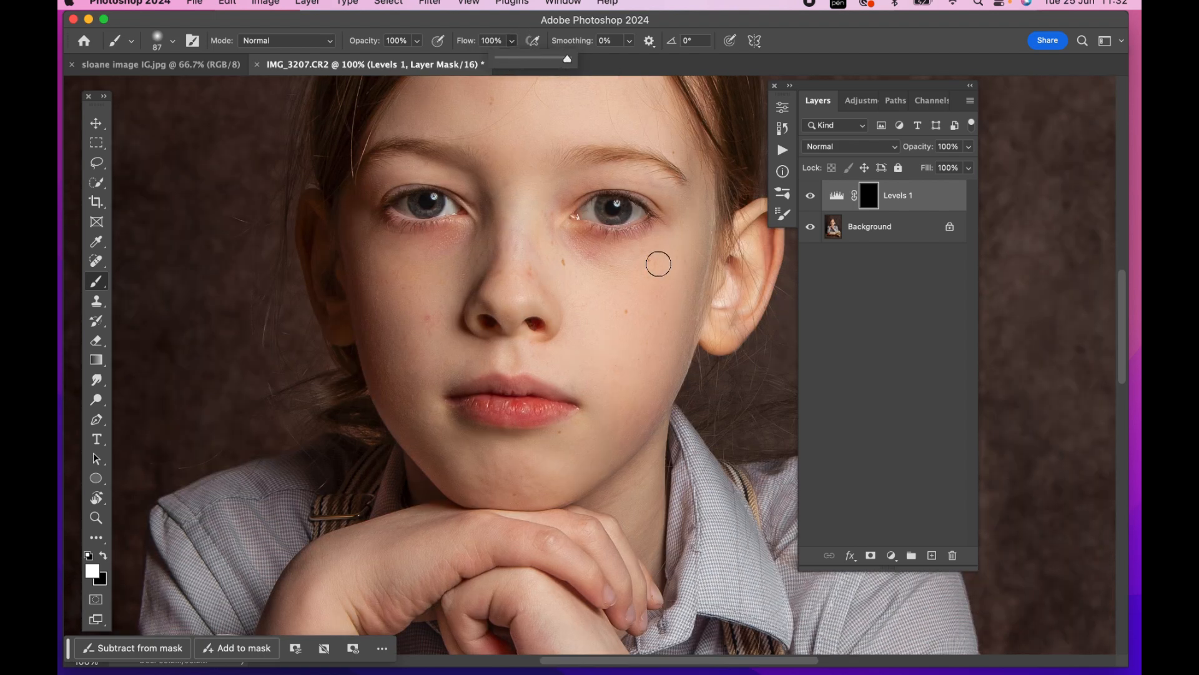
pyautogui.press('[')
pyautogui.press('[')
pyautogui.press('[')
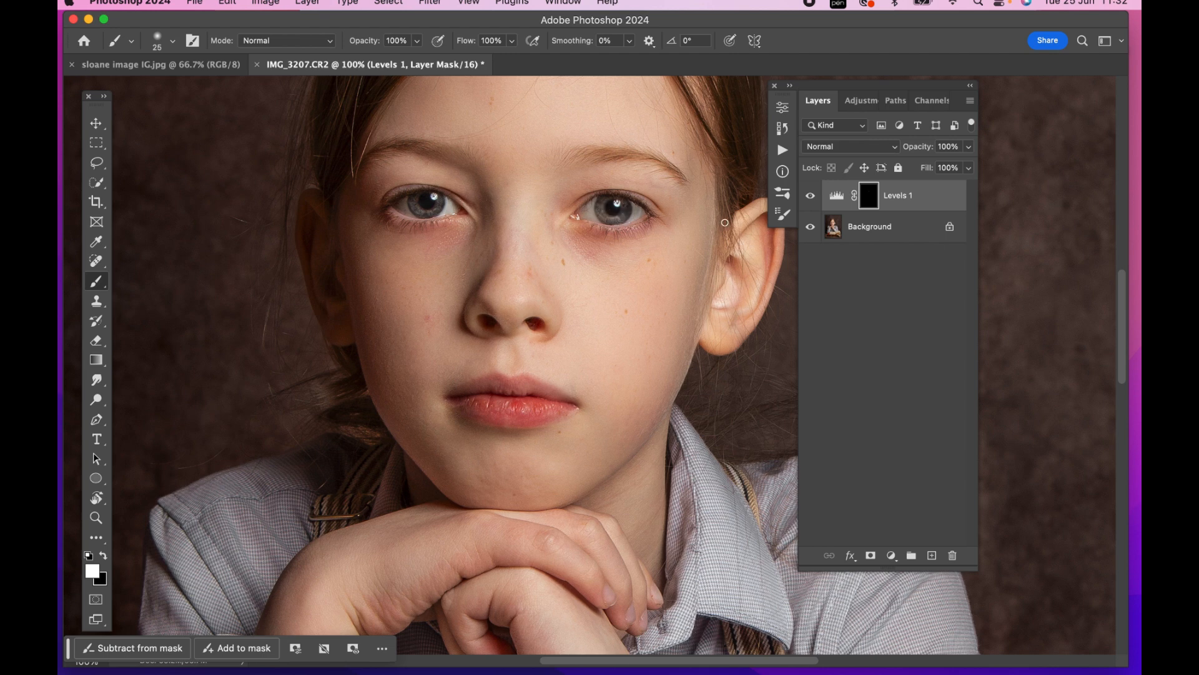
pyautogui.click(811, 197)
pyautogui.click(812, 197)
pyautogui.moveTo(604, 214); pyautogui.dragTo(602, 216)
pyautogui.moveTo(414, 206); pyautogui.dragTo(417, 204)
# Set the eye-brightening Levels layer's opacity to 73% and merge it into the Background
pyautogui.press('super+minus')
pyautogui.press('super+minus')
pyautogui.press('super+minus')
pyautogui.press('super+minus')
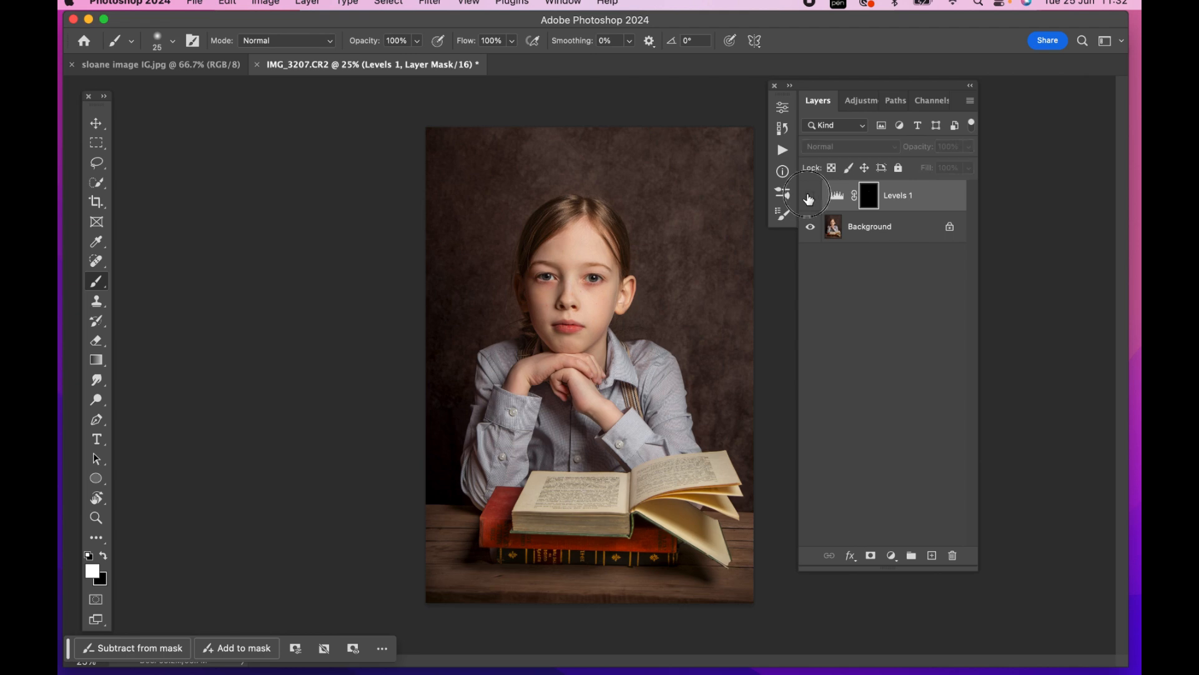
pyautogui.moveTo(969, 146); pyautogui.dragTo(949, 165)
pyautogui.click(811, 195)
pyautogui.click(812, 194)
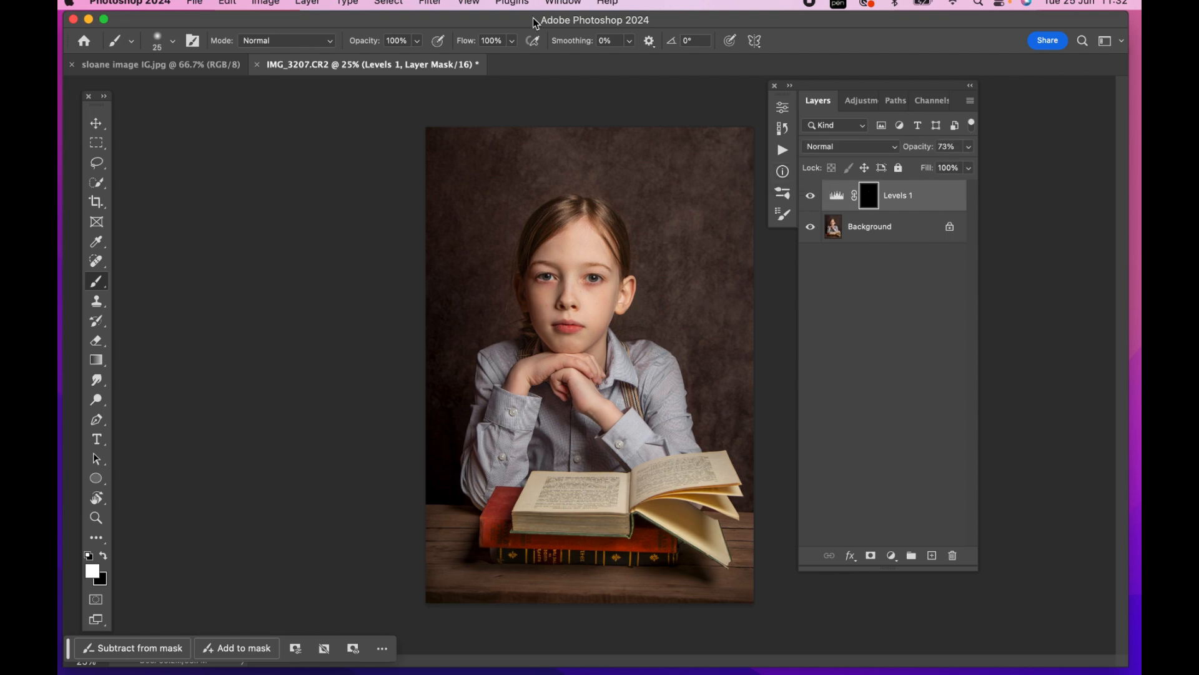
pyautogui.press('super+e')
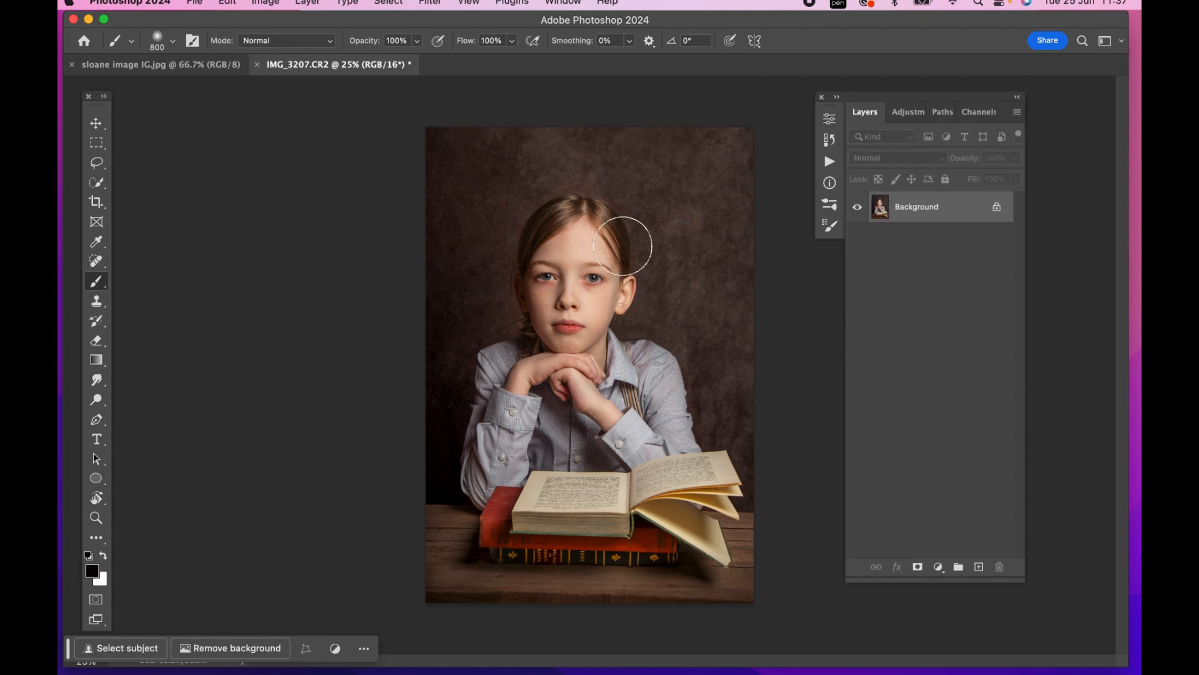
# Add a darkening Curves adjustment with a midpoint at input 130, output 99, and invert its mask to black
pyautogui.click(909, 113)
pyautogui.click(912, 374)
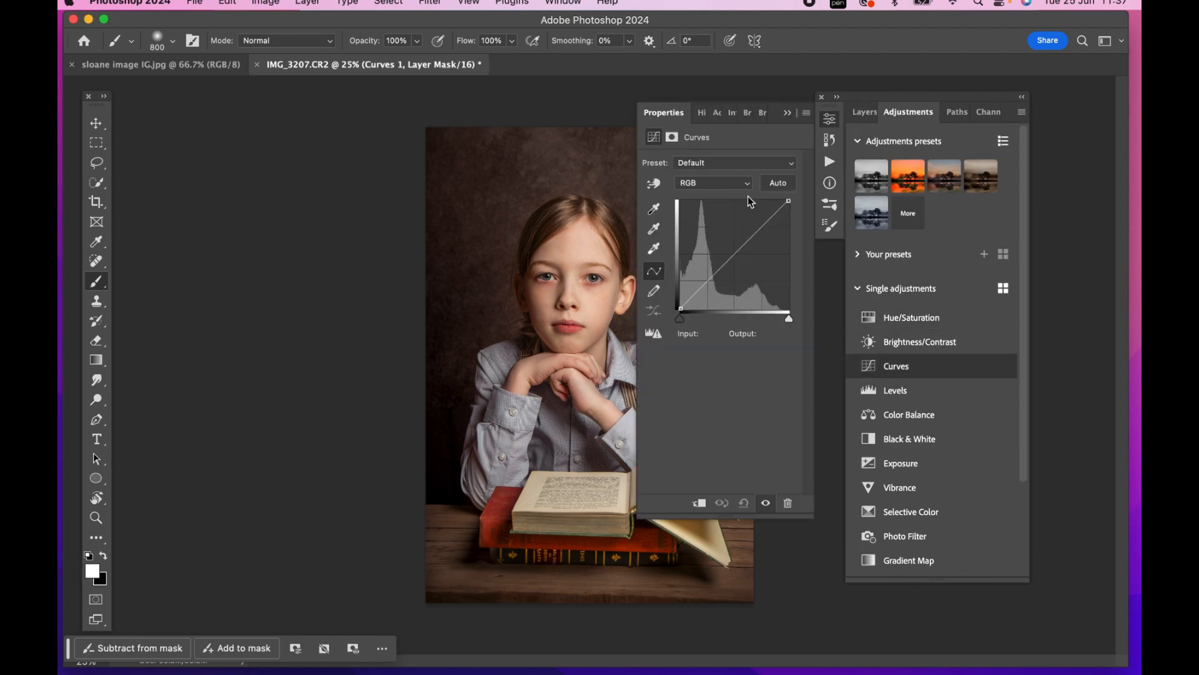
pyautogui.moveTo(736, 253); pyautogui.dragTo(736, 268)
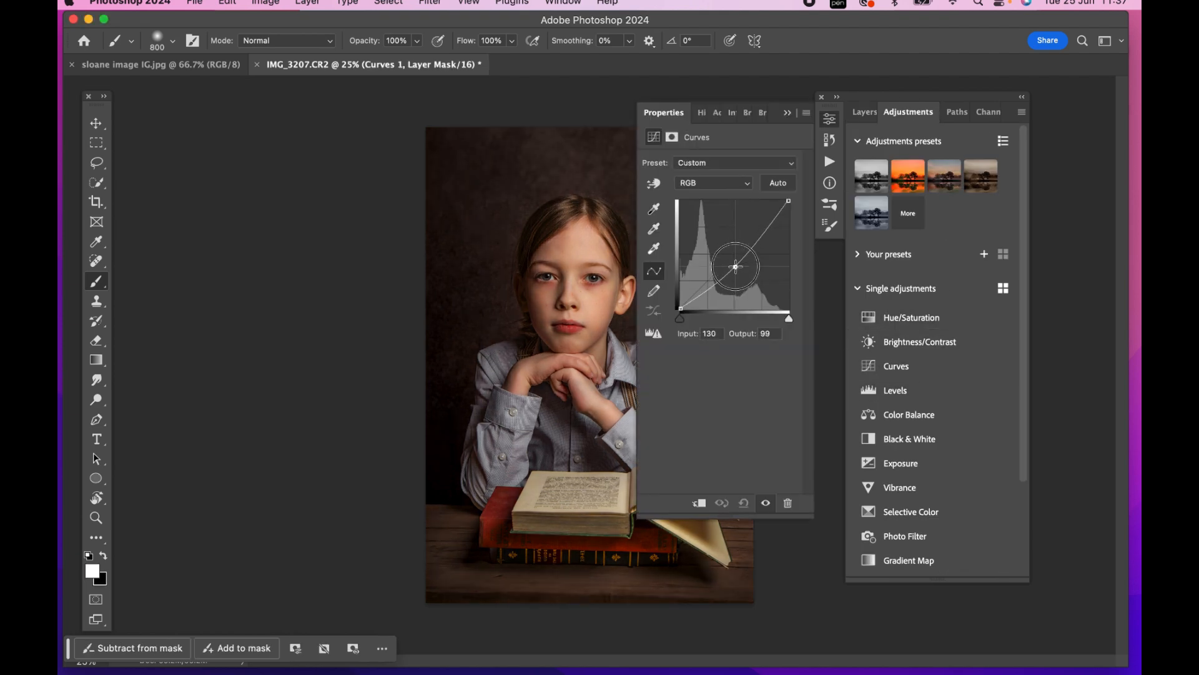
pyautogui.click(788, 113)
pyautogui.click(866, 118)
pyautogui.press('super+i')
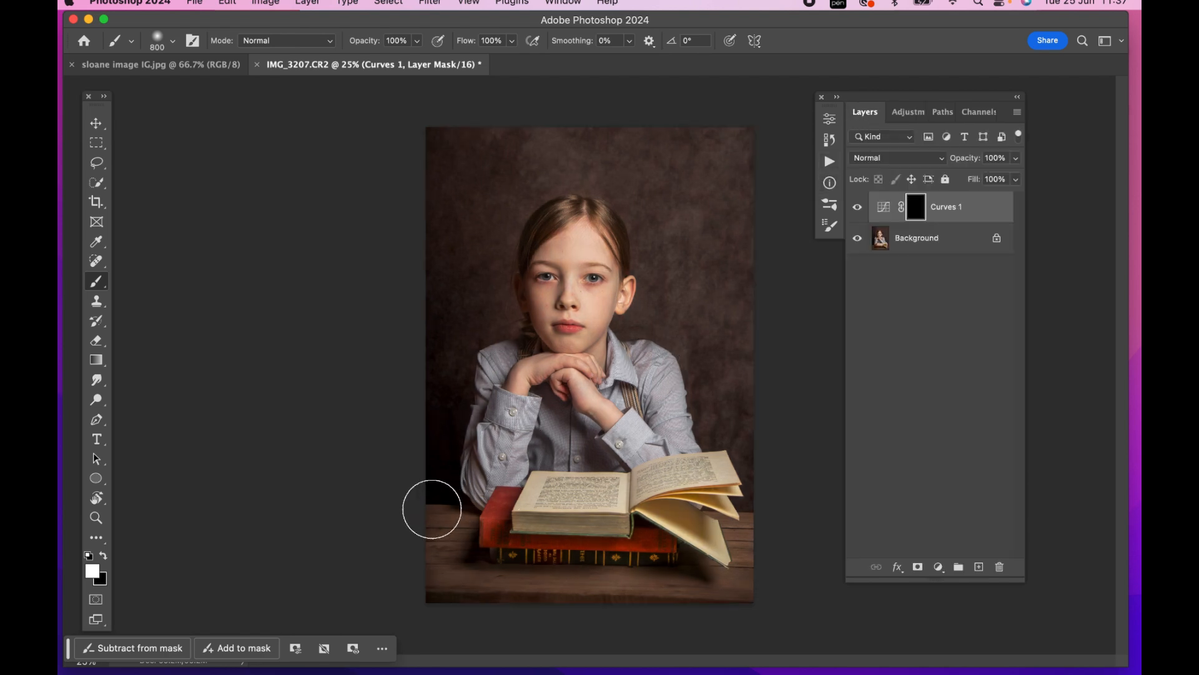
# Paint white on the Curves mask over the table around the books, using 800 px and 500 px brushes
pyautogui.moveTo(451, 528)
pyautogui.mouseDown()
pyautogui.moveTo(452, 578)
pyautogui.moveTo(525, 600)
pyautogui.moveTo(745, 589)
pyautogui.mouseUp()
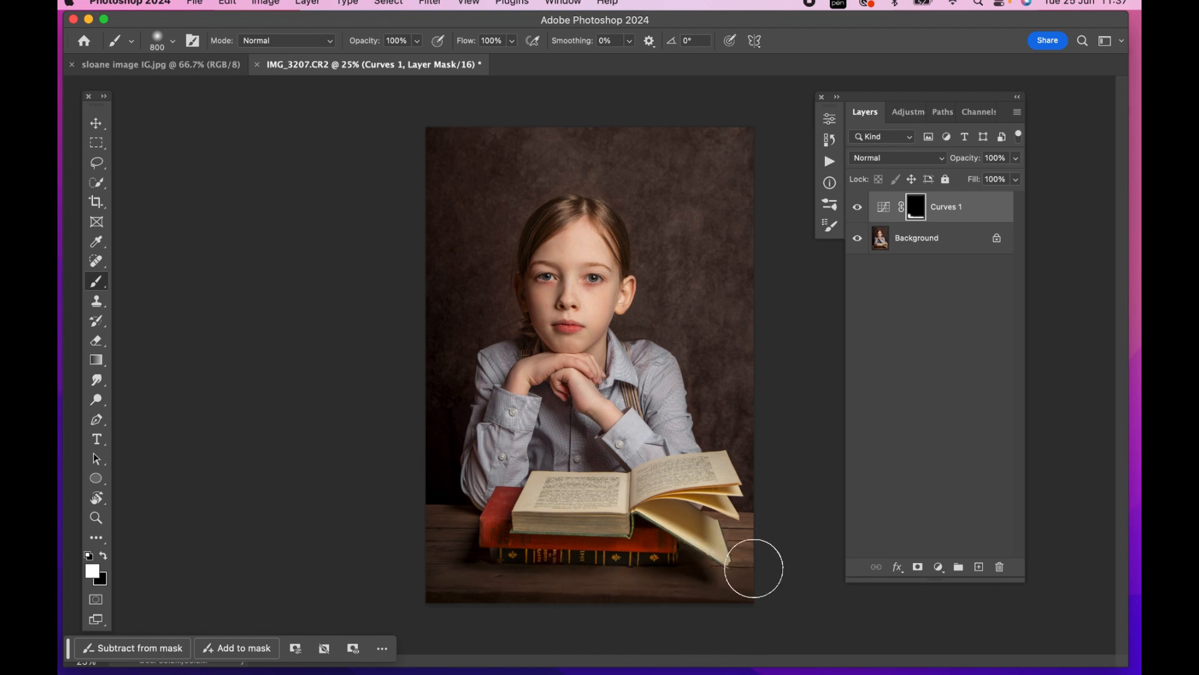
pyautogui.press('[')
pyautogui.press('[')
pyautogui.press('[')
pyautogui.moveTo(744, 540); pyautogui.dragTo(734, 556)
pyautogui.moveTo(462, 525)
pyautogui.mouseDown()
pyautogui.moveTo(439, 517)
pyautogui.moveTo(437, 568)
pyautogui.moveTo(442, 532)
pyautogui.moveTo(489, 578)
pyautogui.moveTo(669, 579)
pyautogui.moveTo(516, 589)
pyautogui.moveTo(745, 598)
pyautogui.mouseUp()
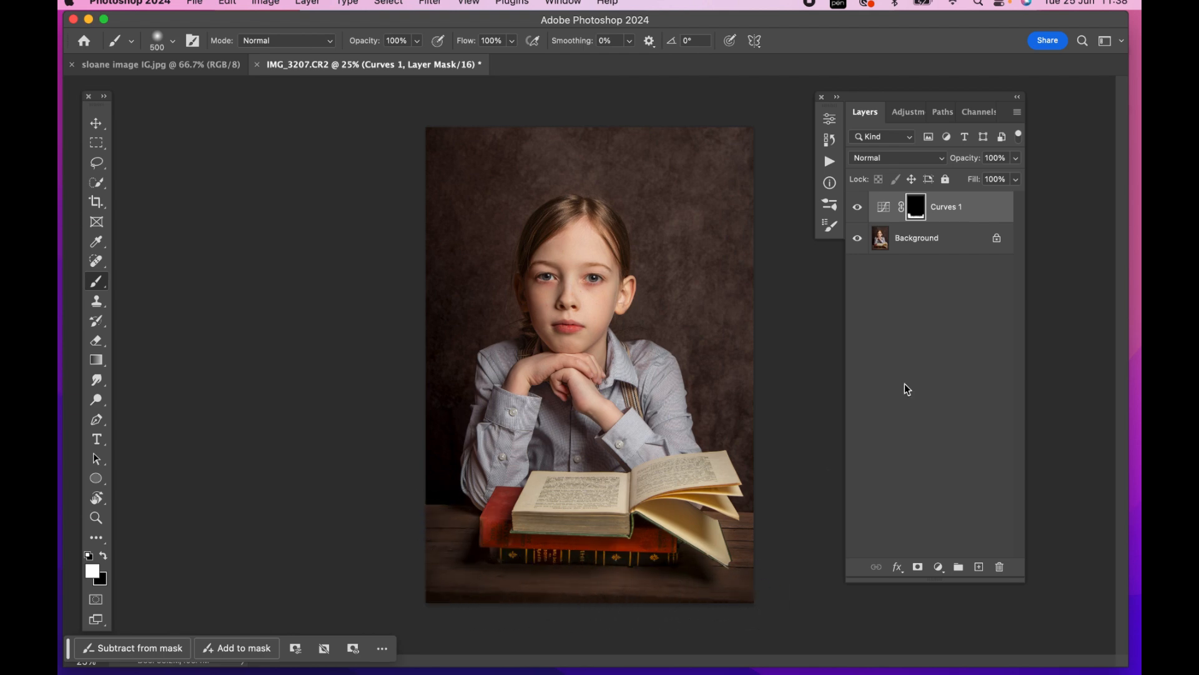
# Set the Curves layer's opacity to 54% and merge it into the Background
pyautogui.click(1016, 158)
pyautogui.moveTo(1019, 175); pyautogui.dragTo(986, 185)
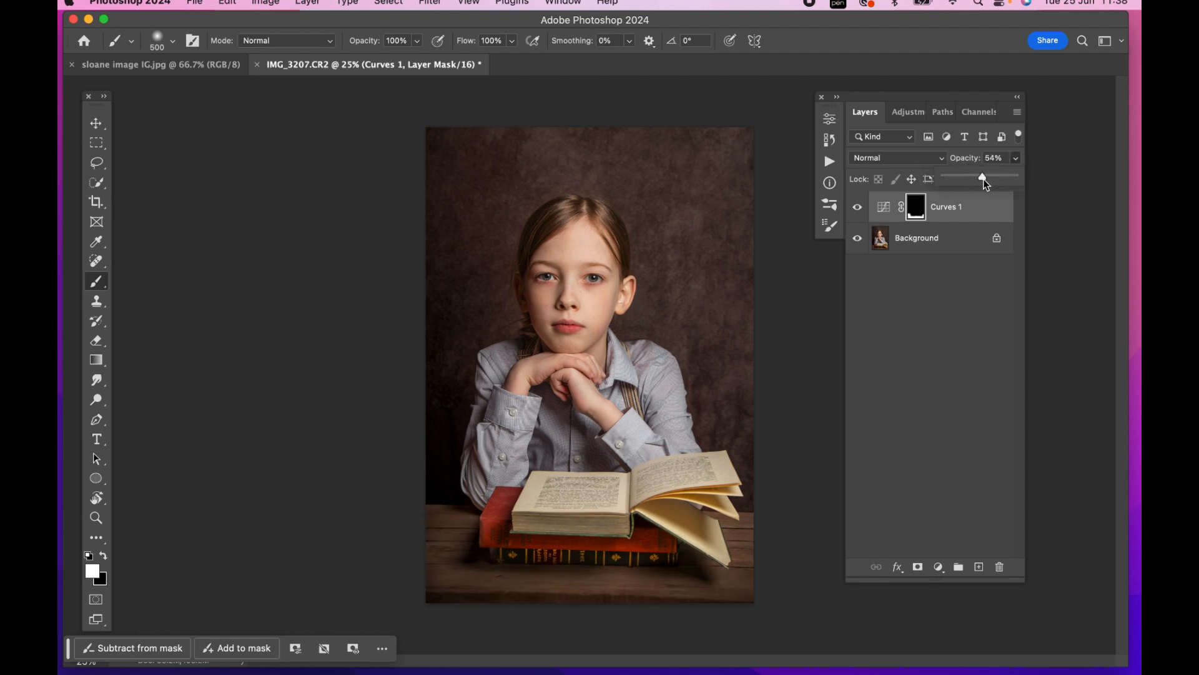
pyautogui.click(858, 208)
pyautogui.click(858, 208)
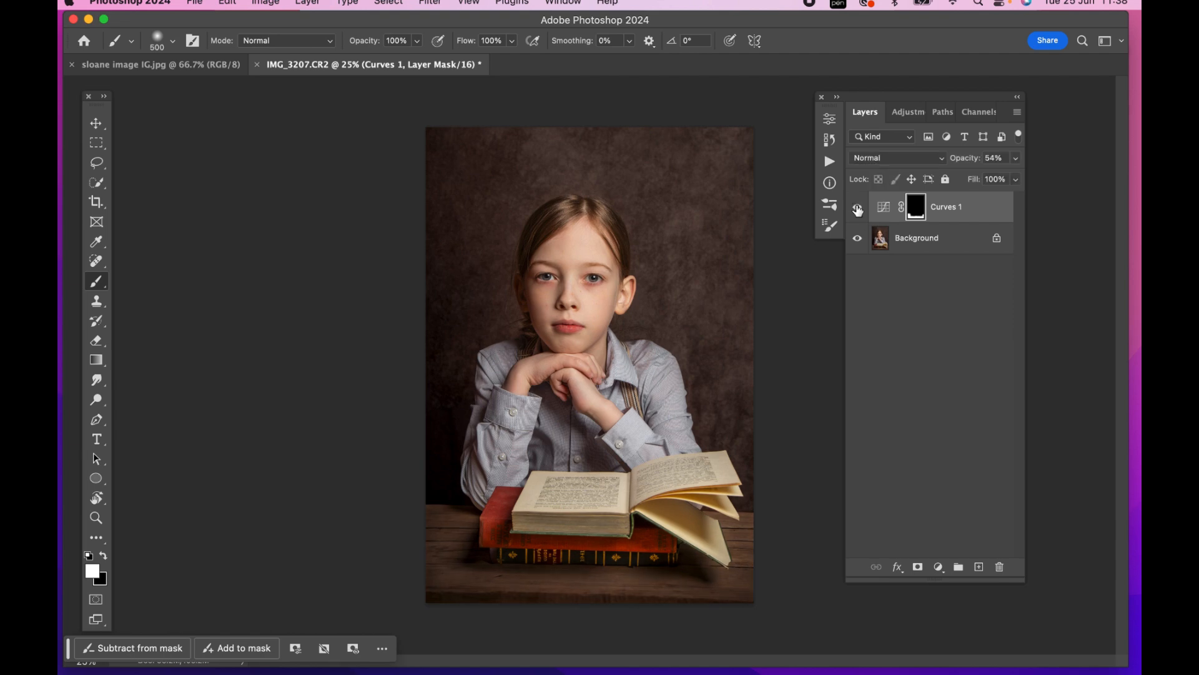
pyautogui.press('super+e')
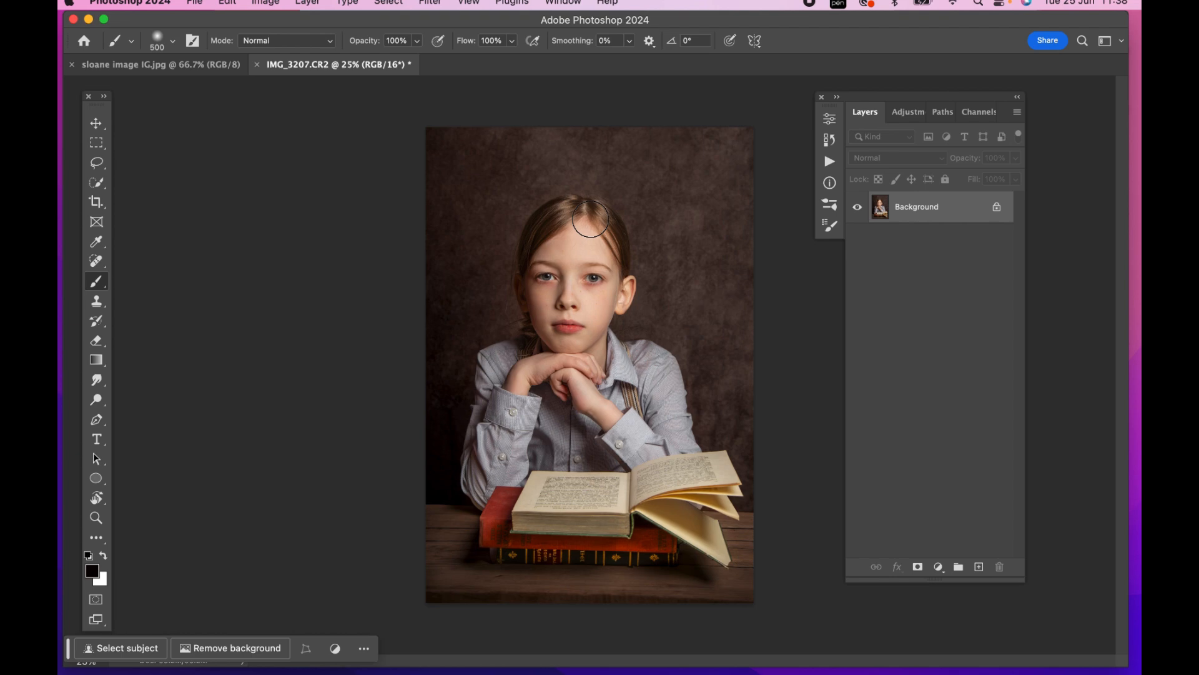
# Duplicate the Background layer
pyautogui.press('super+j')
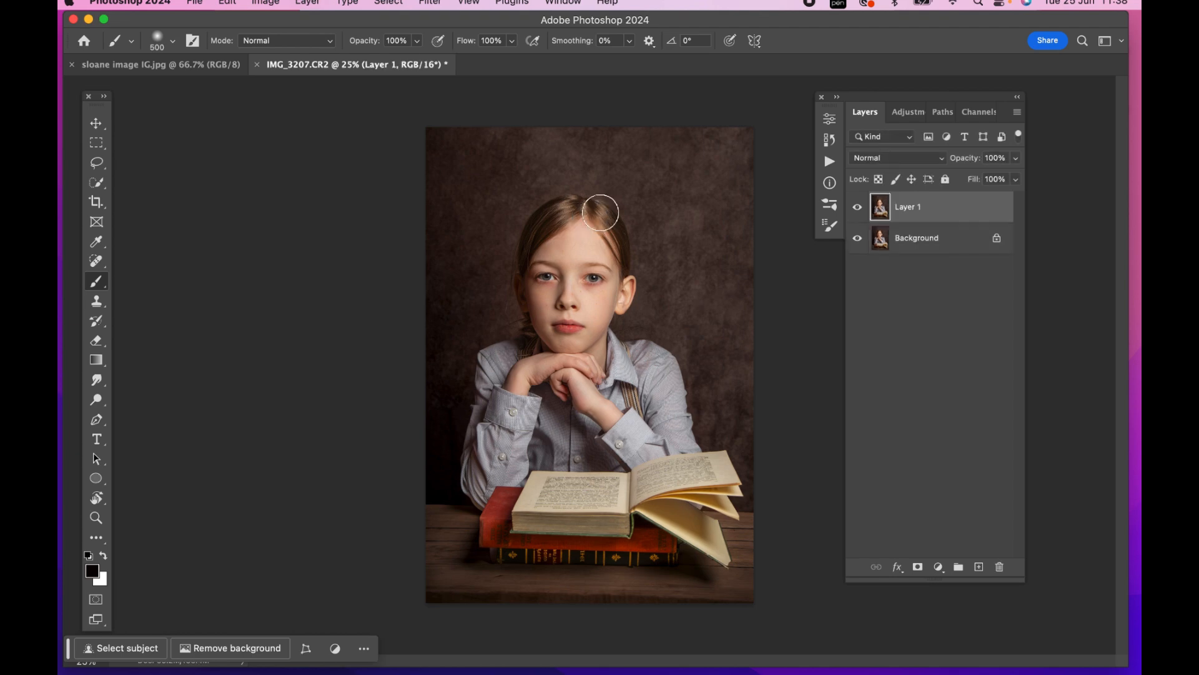
# In the Camera Raw Filter, mask the portrait's background and set its Texture to -43 and Clarity to -42
pyautogui.click(434, 14)
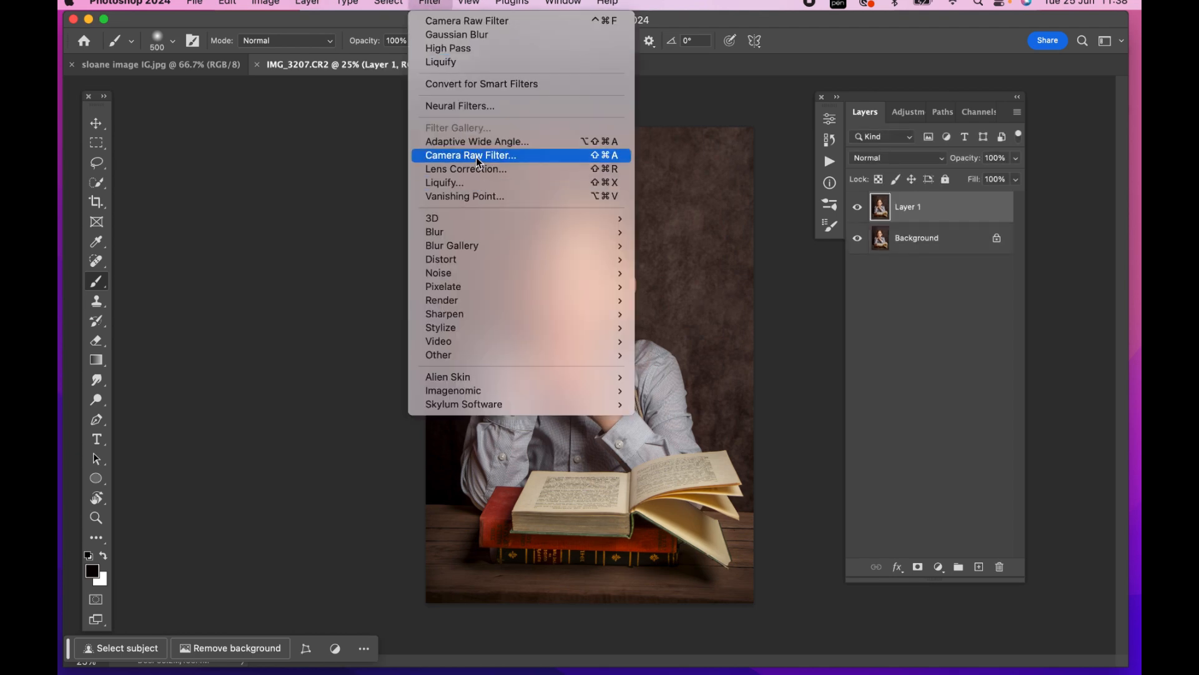
pyautogui.click(478, 157)
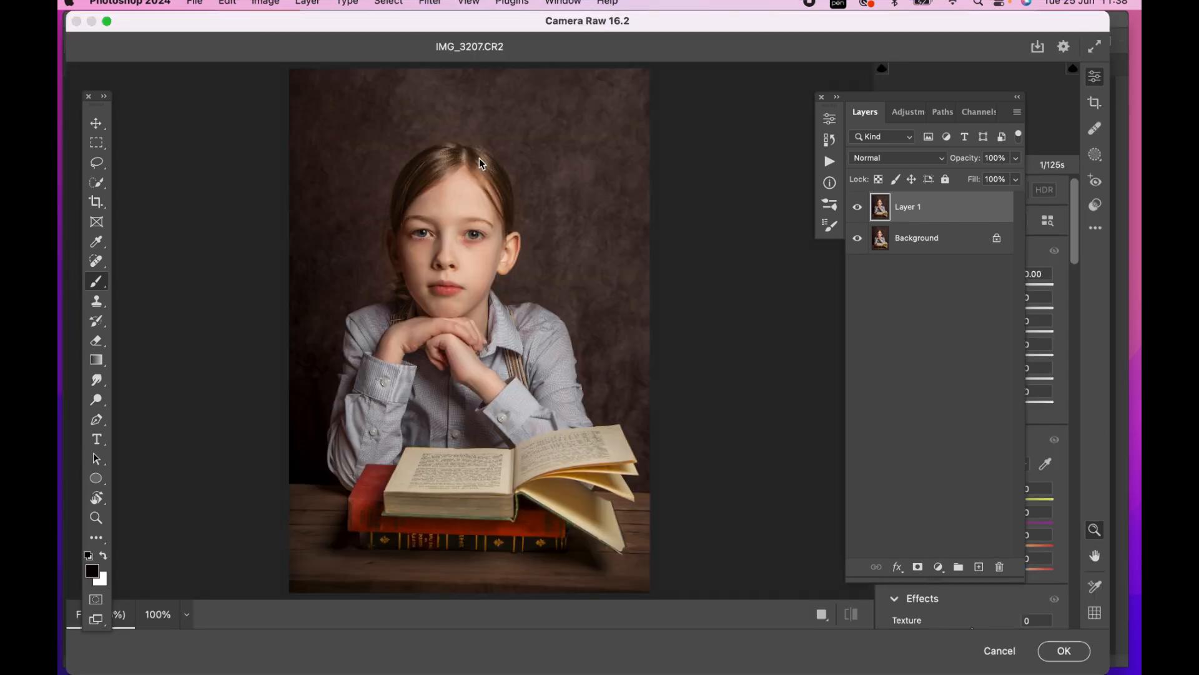
pyautogui.click(1096, 157)
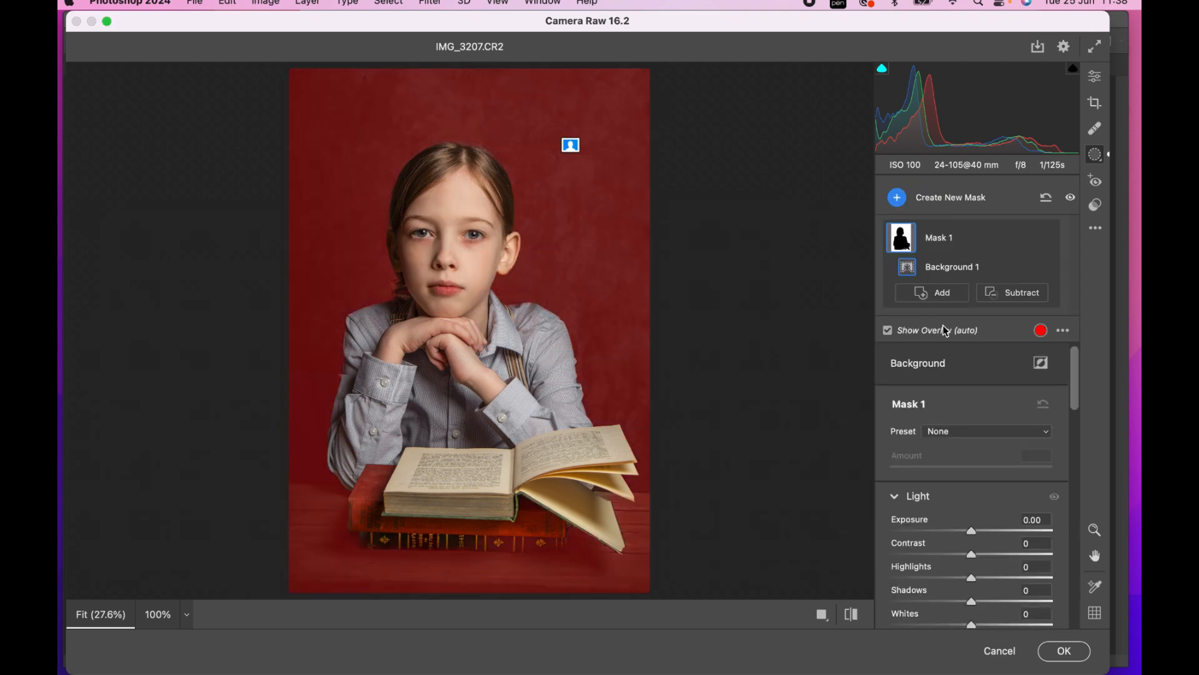
pyautogui.scroll(-10, 936, 422)
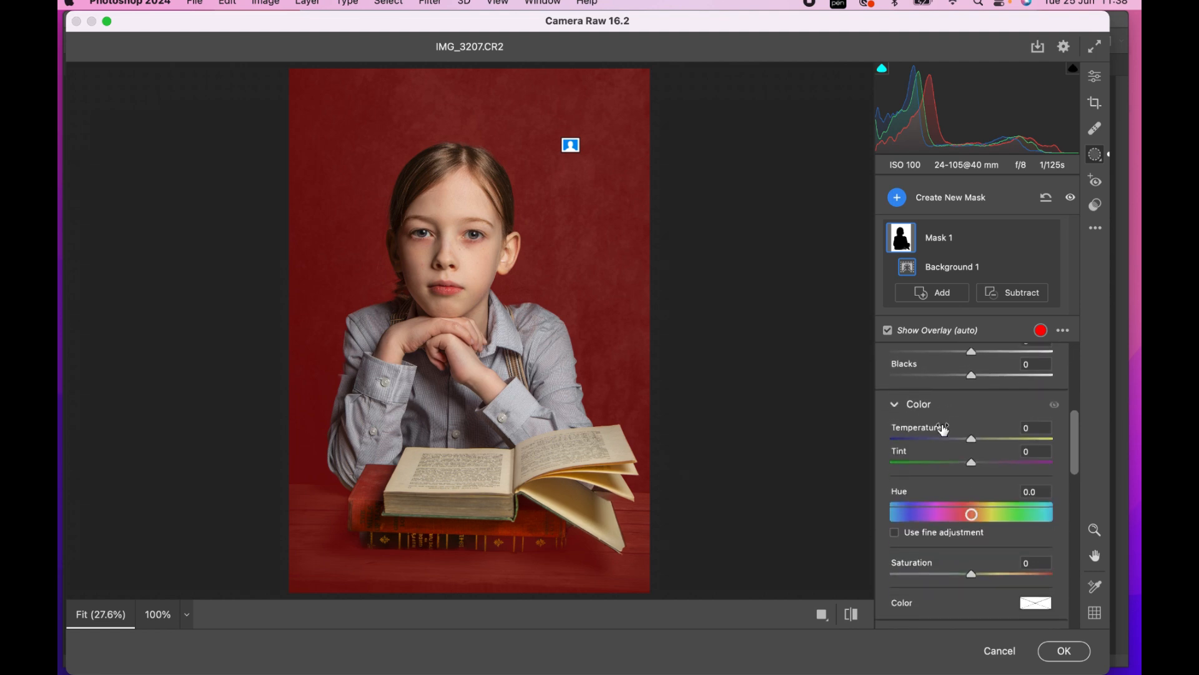
pyautogui.scroll(-2, 944, 429)
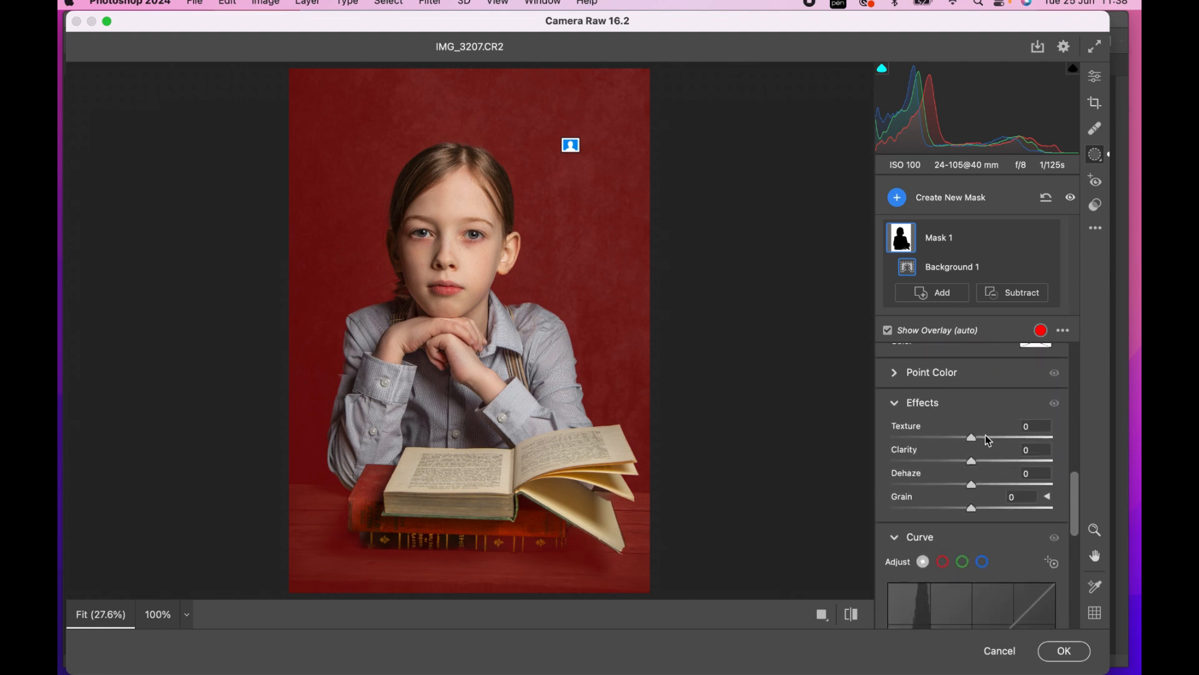
pyautogui.moveTo(972, 441); pyautogui.dragTo(935, 459)
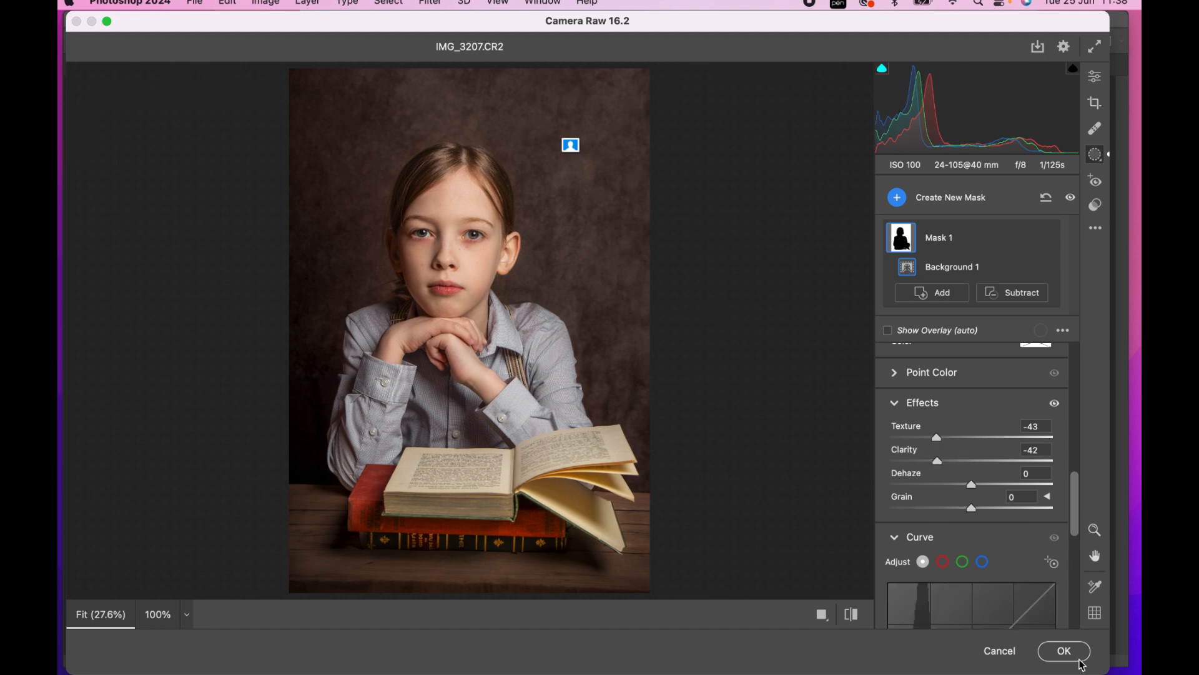
# Set the background mask's Contrast to -7 and apply the Camera Raw Filter to the duplicate layer
pyautogui.scroll(2, 975, 390)
pyautogui.scroll(10, 975, 387)
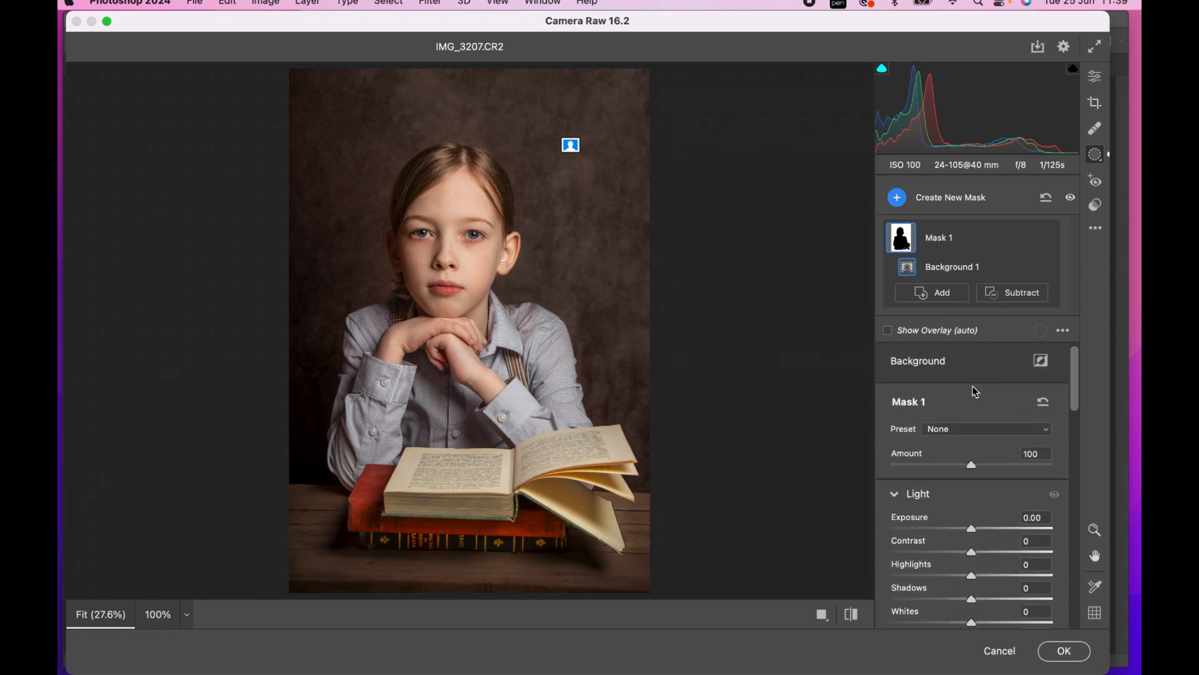
pyautogui.scroll(-2, 974, 393)
pyautogui.moveTo(971, 451); pyautogui.dragTo(967, 452)
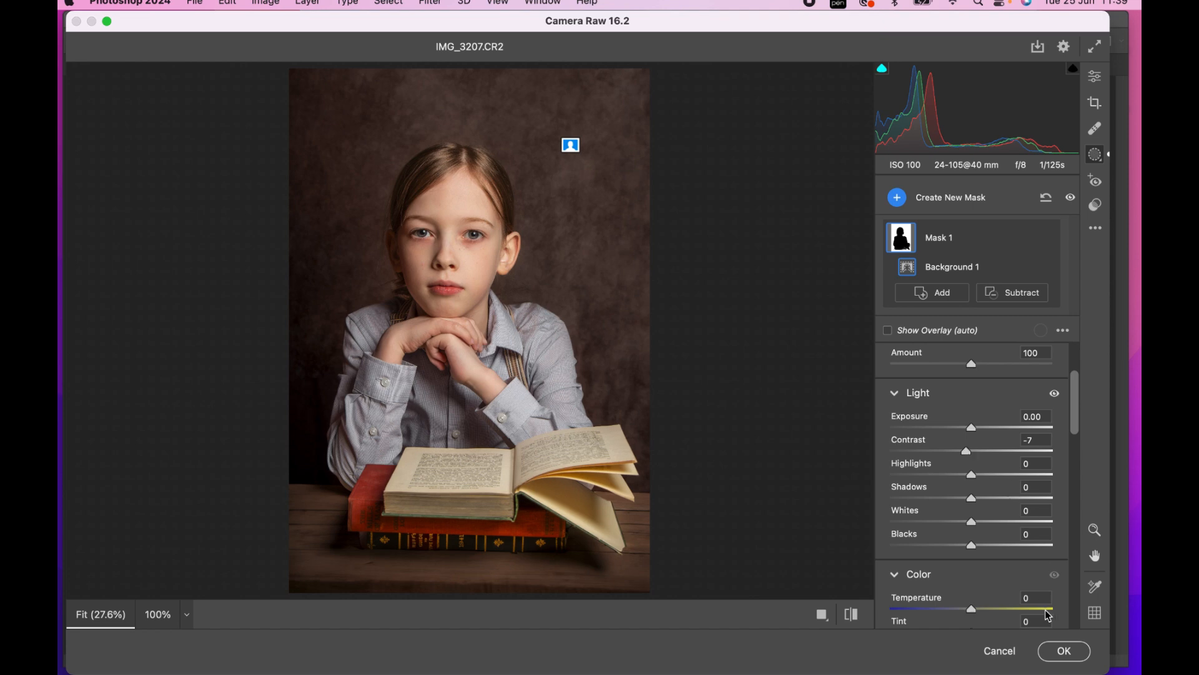
pyautogui.click(1065, 651)
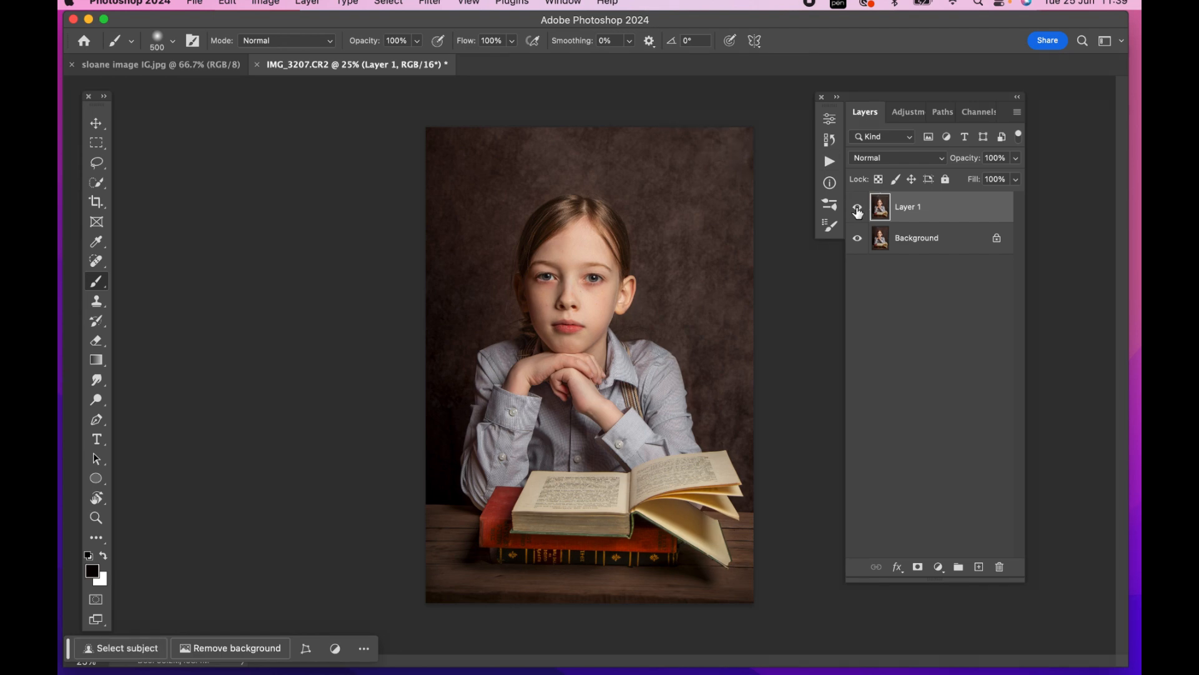
# Compare the backdrop with and without the filtered layer, and merge that layer into the Background
pyautogui.click(858, 210)
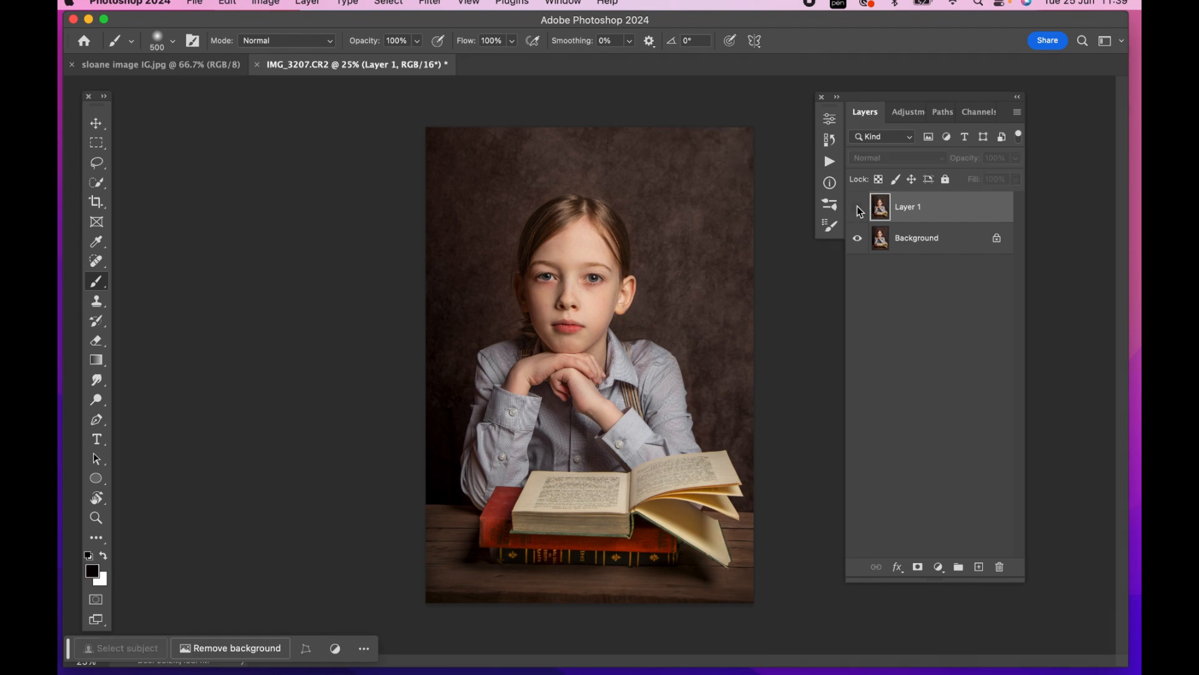
pyautogui.scroll(2, 785, 201)
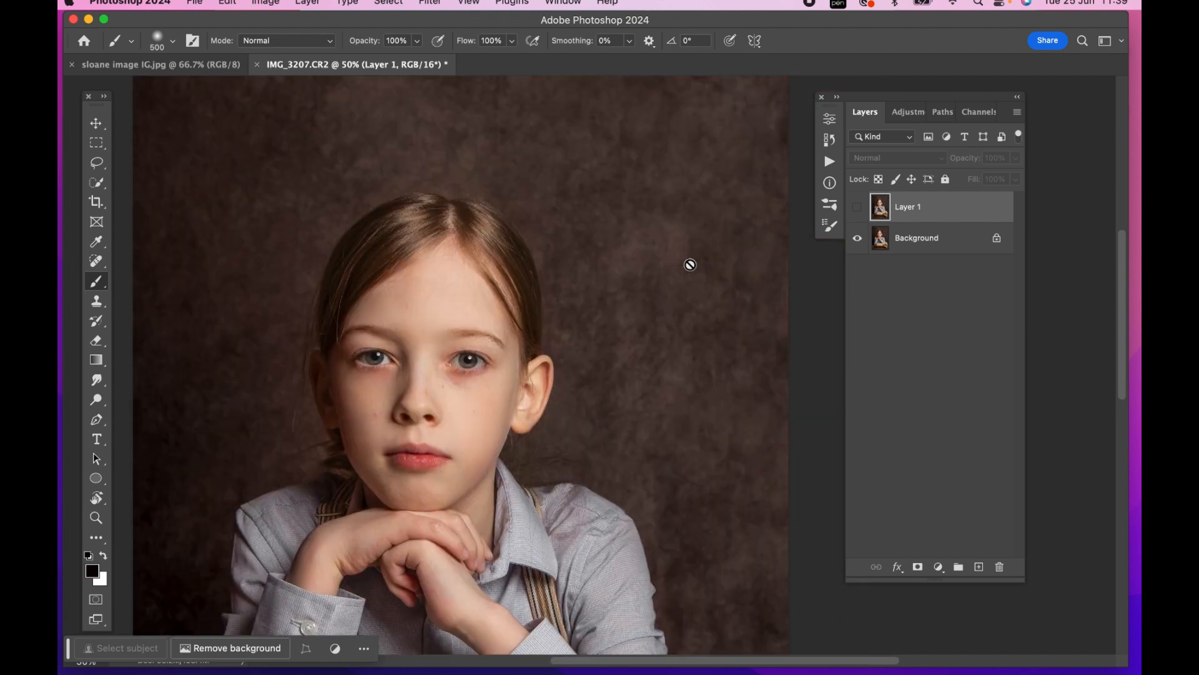
pyautogui.click(857, 209)
pyautogui.click(857, 209)
pyautogui.click(856, 209)
pyautogui.press('super+minus')
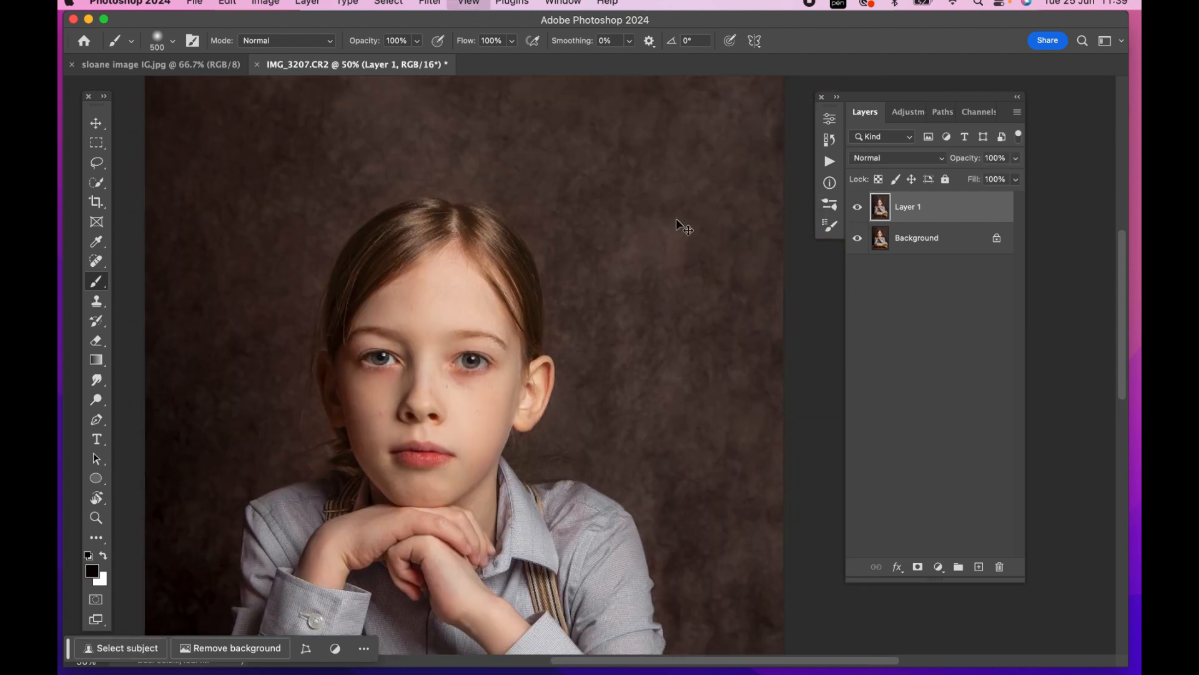
pyautogui.press('super+minus')
pyautogui.click(857, 210)
pyautogui.click(858, 210)
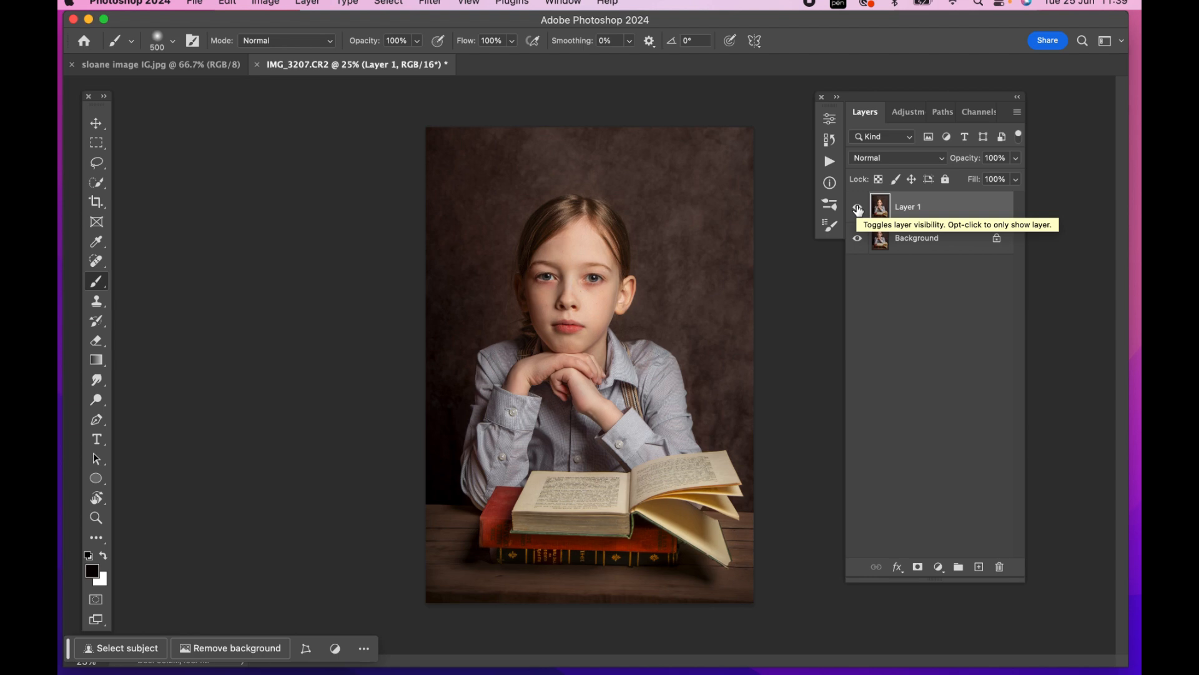
pyautogui.press('BackSpace')
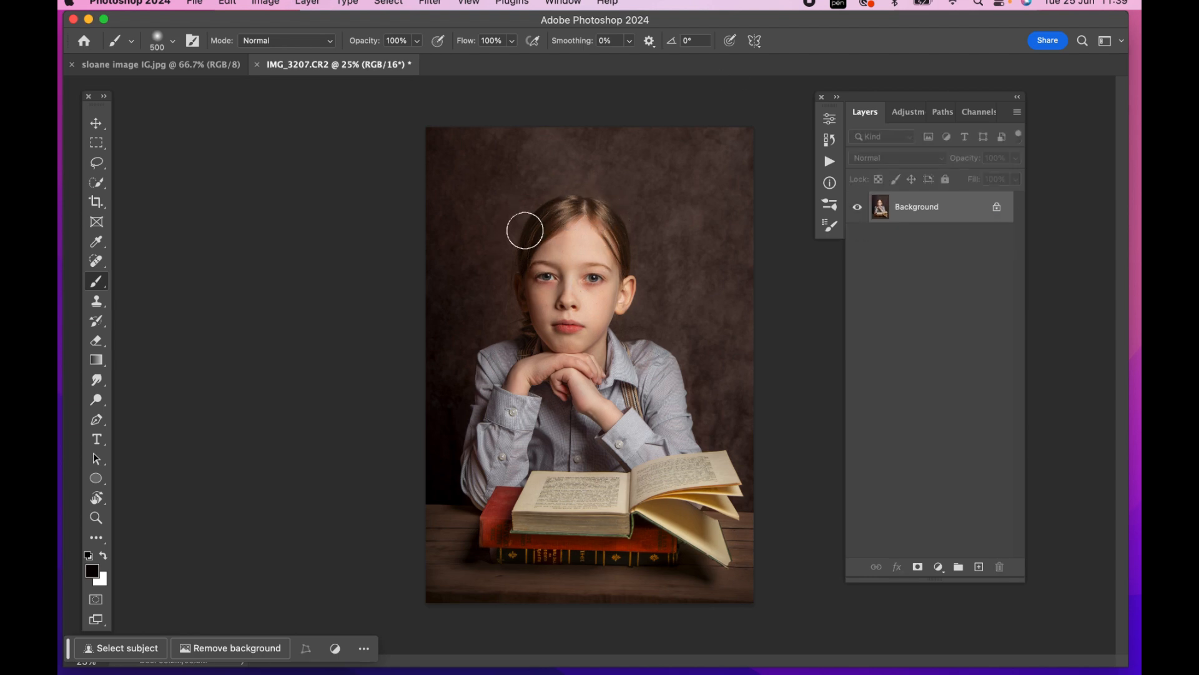
# Add a subtle Hue/Saturation adjustment layer and invert its mask to black
pyautogui.click(910, 112)
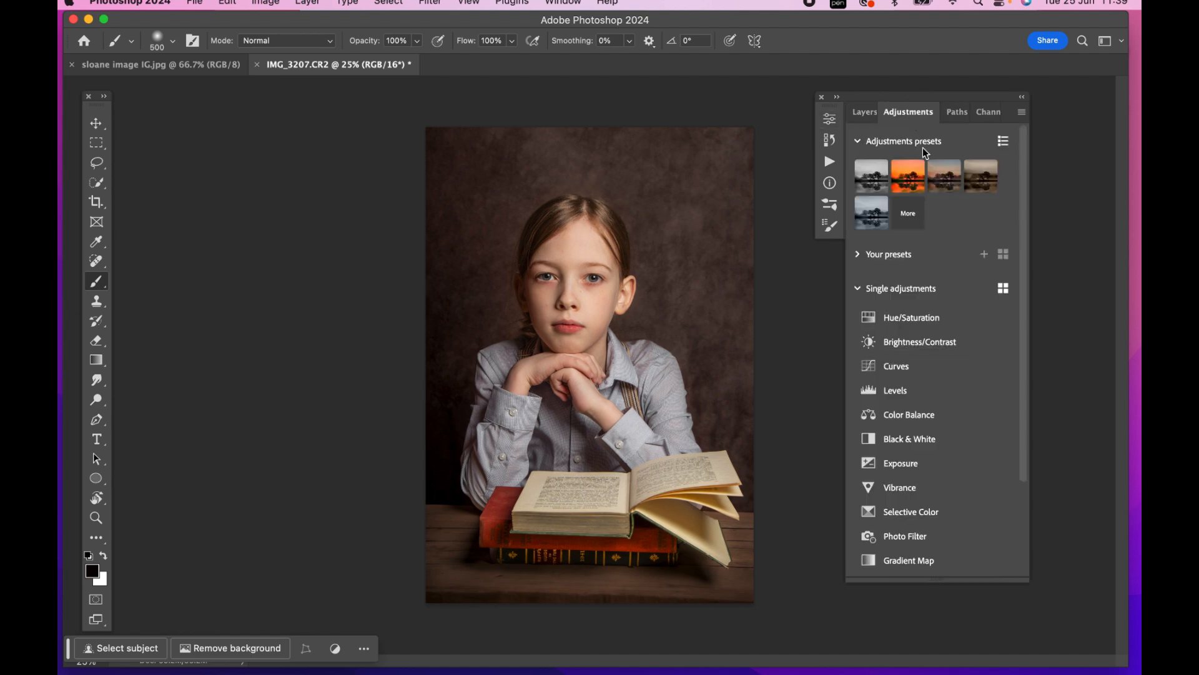
pyautogui.click(907, 318)
pyautogui.moveTo(720, 249); pyautogui.dragTo(711, 250)
pyautogui.click(788, 113)
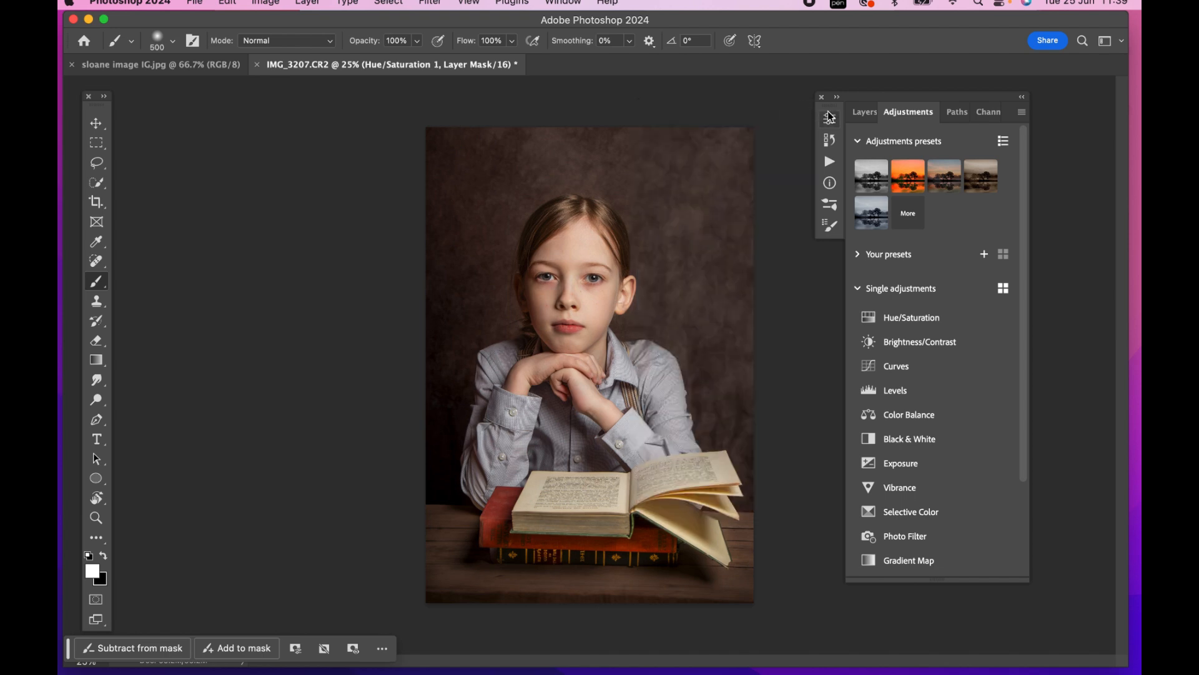
pyautogui.click(864, 115)
pyautogui.press('super+i')
# Paint white on the Hue/Saturation mask over both sides of the child's hair, using 200 px and 175 px brushes
pyautogui.press('super+plus')
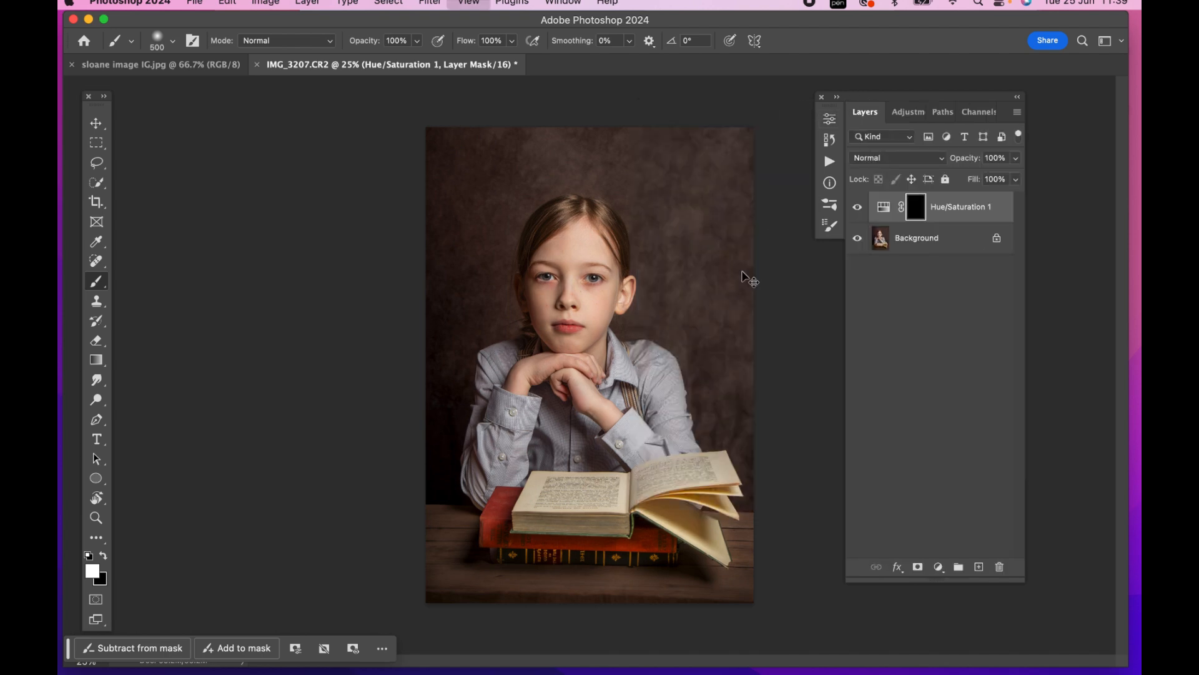
pyautogui.press('super+plus')
pyautogui.scroll(3, 475, 125)
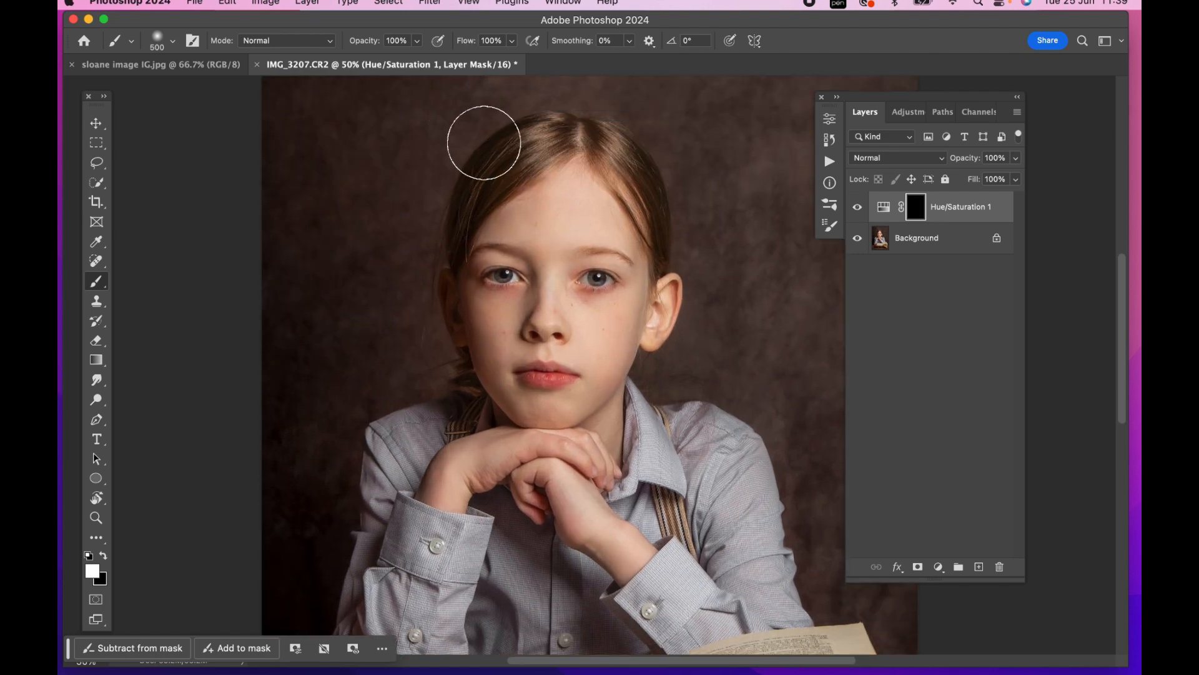
pyautogui.press('[')
pyautogui.press('[')
pyautogui.press('[')
pyautogui.moveTo(545, 168); pyautogui.dragTo(498, 204)
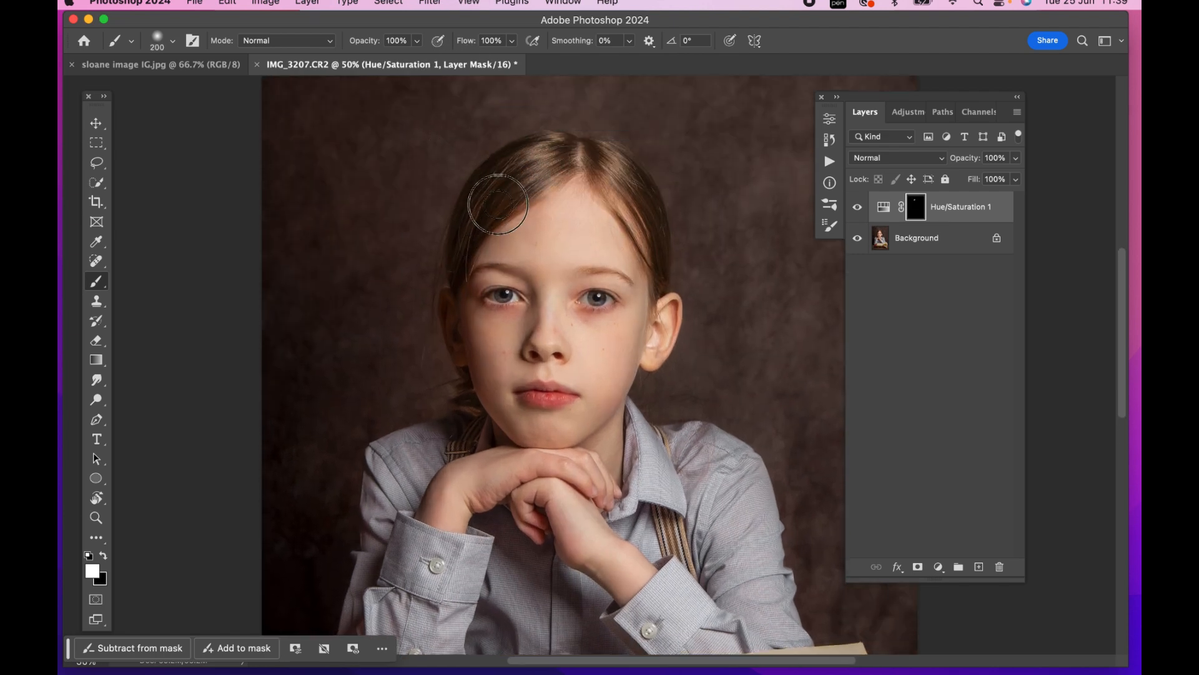
pyautogui.moveTo(562, 151)
pyautogui.mouseDown()
pyautogui.moveTo(506, 172)
pyautogui.moveTo(459, 217)
pyautogui.mouseUp()
pyautogui.press('[')
pyautogui.moveTo(519, 193); pyautogui.dragTo(455, 265)
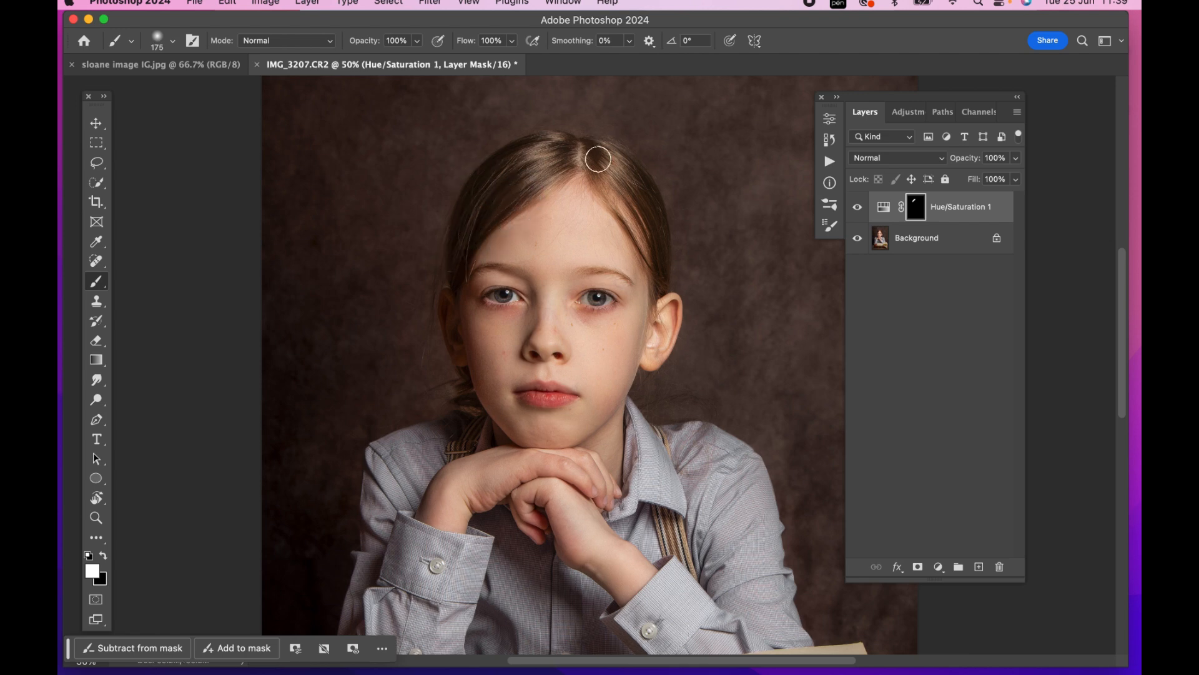
pyautogui.moveTo(621, 165)
pyautogui.mouseDown()
pyautogui.moveTo(669, 249)
pyautogui.moveTo(661, 265)
pyautogui.mouseUp()
pyautogui.press('[')
pyautogui.press('[')
# Compare the hair with and without the Hue/Saturation adjustment, and merge the layer into the Background
pyautogui.press('super+minus')
pyautogui.press('super+minus')
pyautogui.click(858, 206)
pyautogui.click(862, 209)
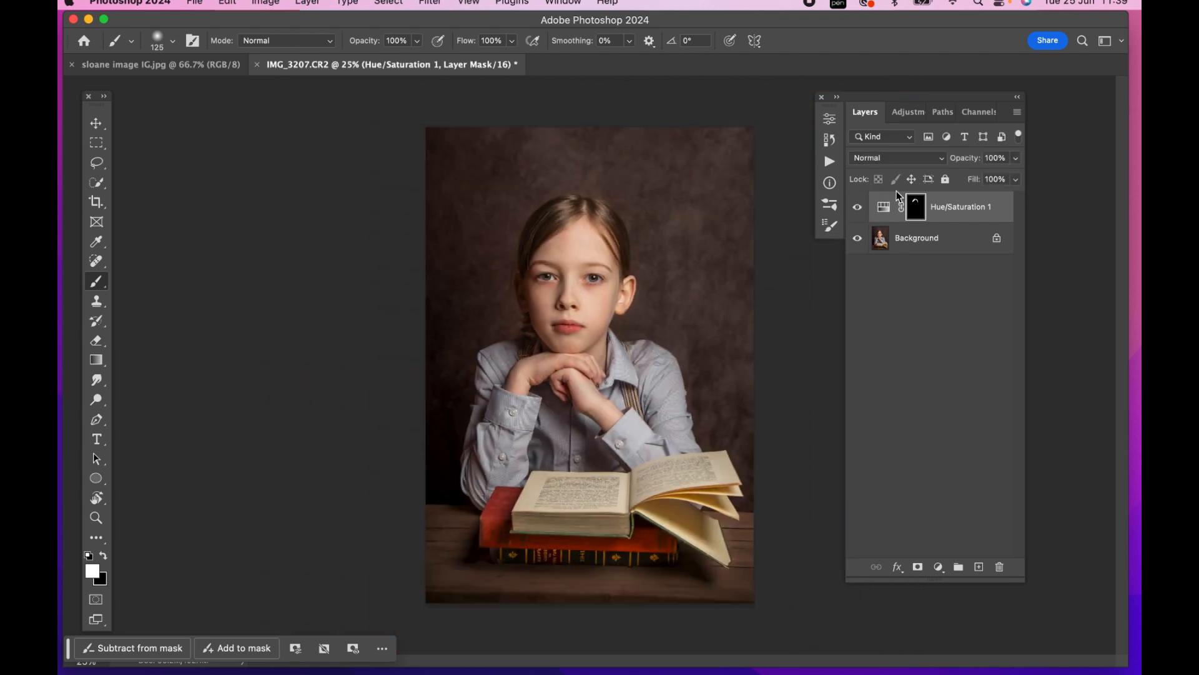
pyautogui.press('Delete')
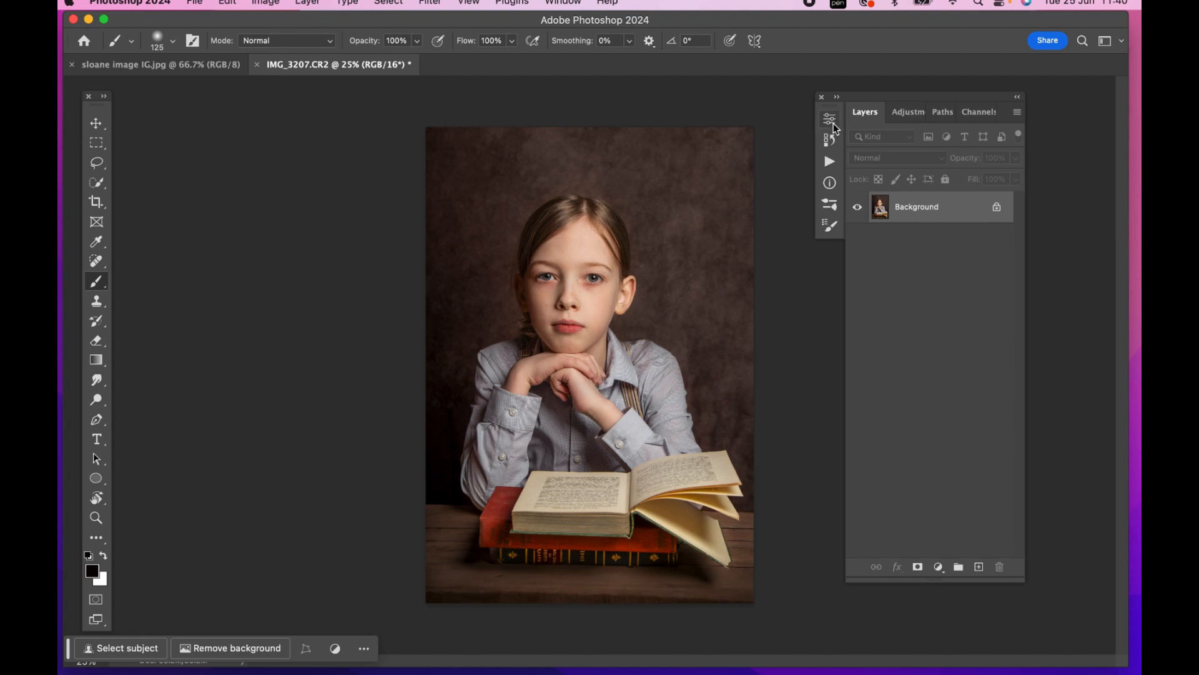
# Duplicate the Background layer and apply a slight dark vignette to the copy with the Camera Raw Filter
pyautogui.press('super+j')
pyautogui.click(430, 3)
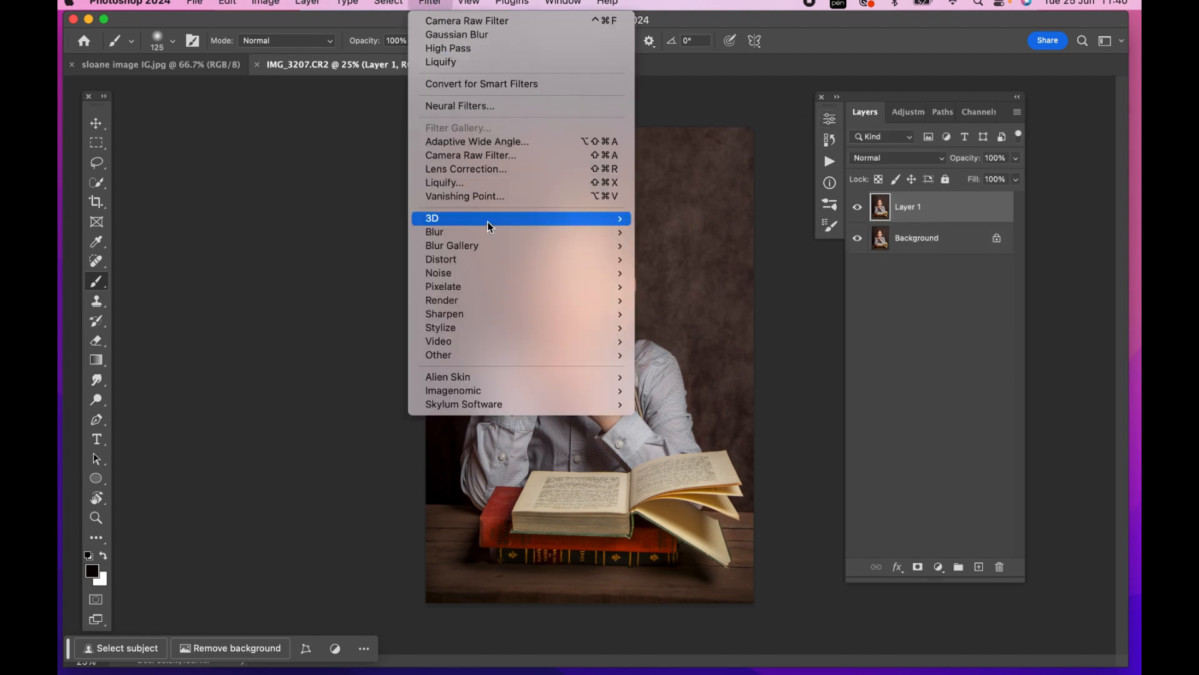
pyautogui.click(505, 155)
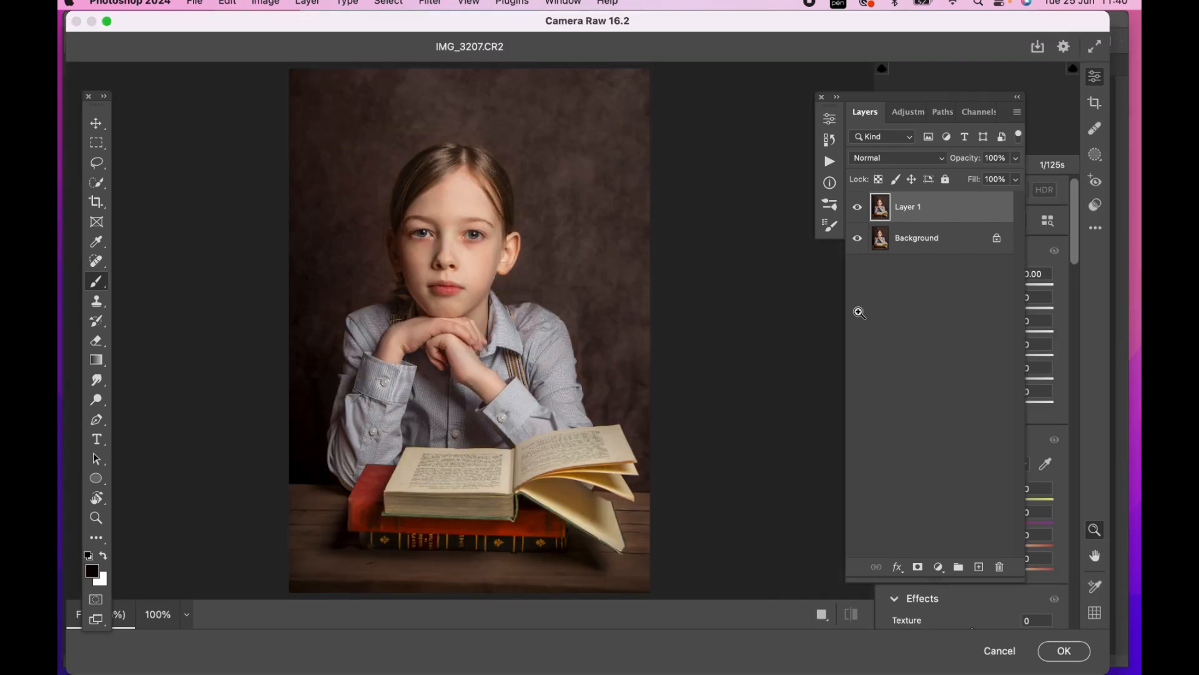
pyautogui.scroll(-5, 945, 375)
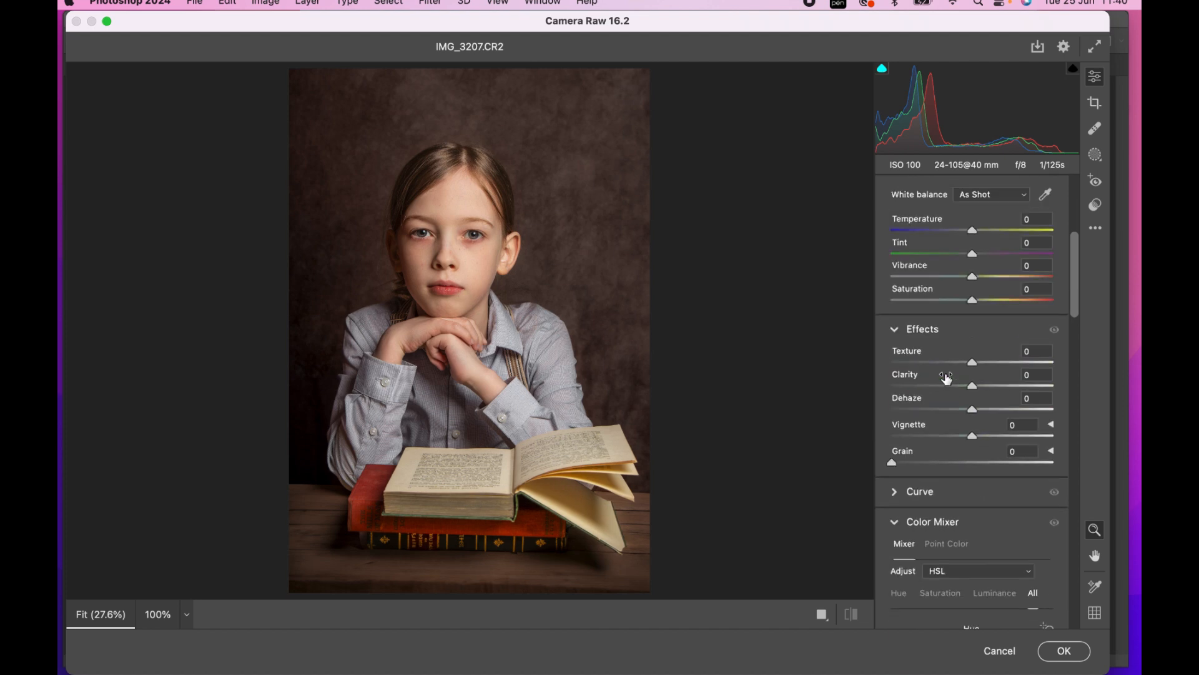
pyautogui.moveTo(973, 437); pyautogui.dragTo(969, 438)
pyautogui.click(1062, 654)
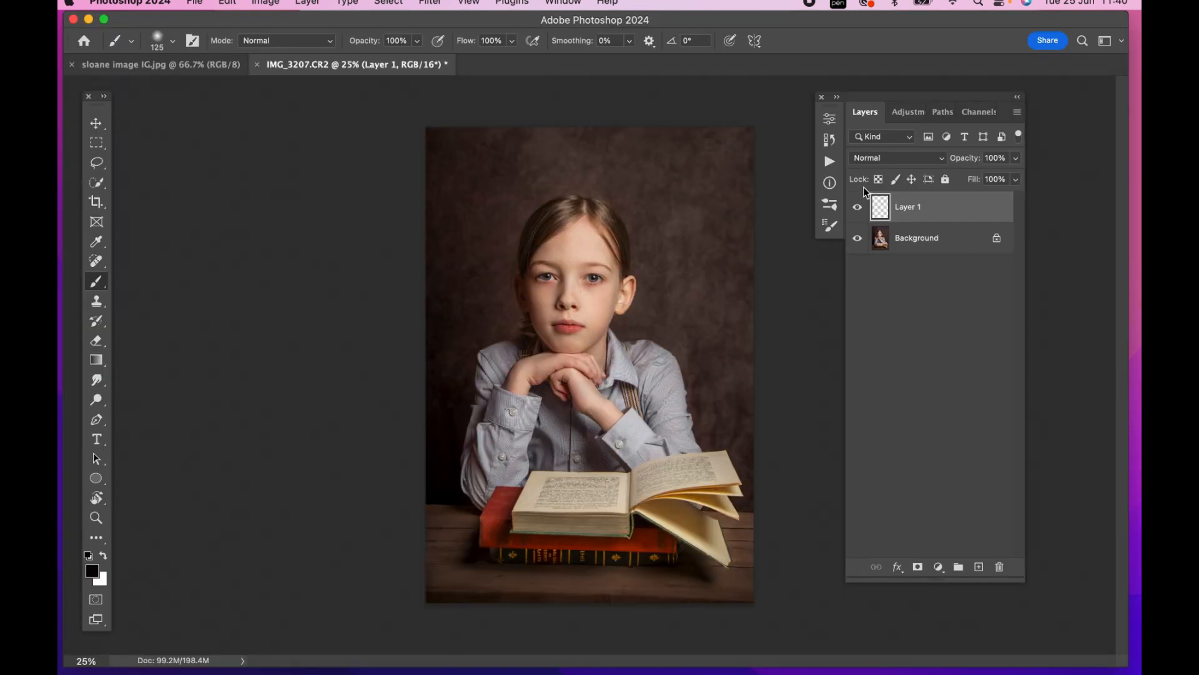
# Compare the portrait with and without the vignette layer, and merge it into the Background
pyautogui.click(858, 210)
pyautogui.click(859, 210)
pyautogui.click(858, 210)
pyautogui.click(858, 210)
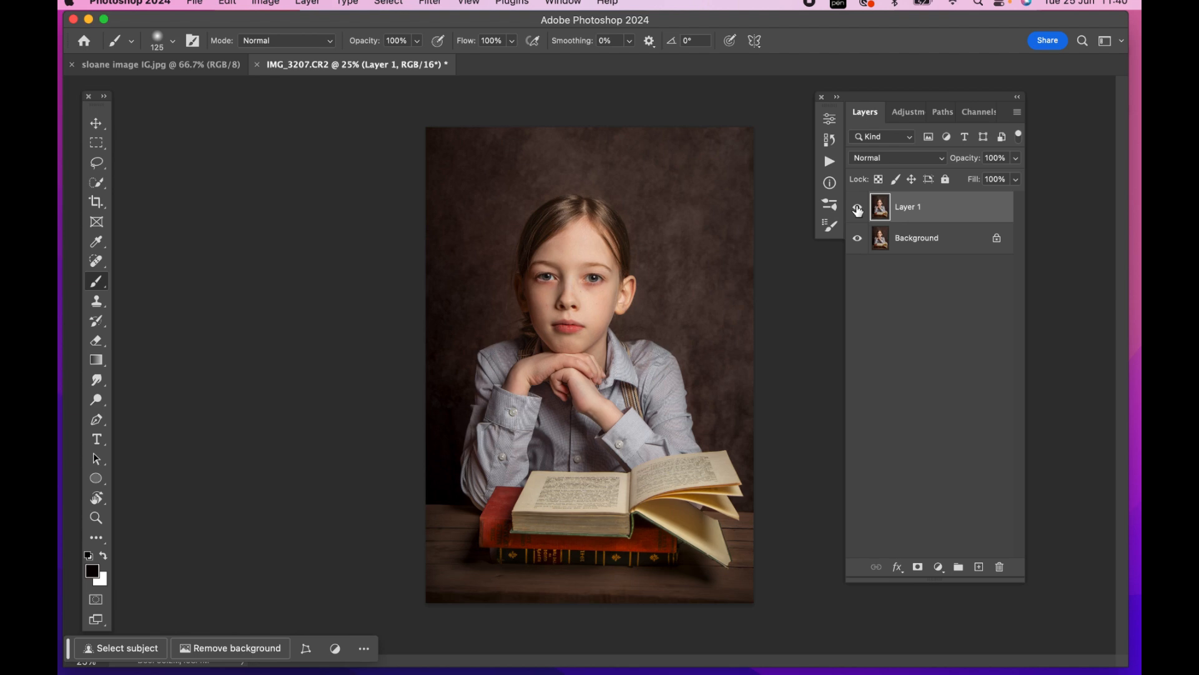
pyautogui.press('super+e')
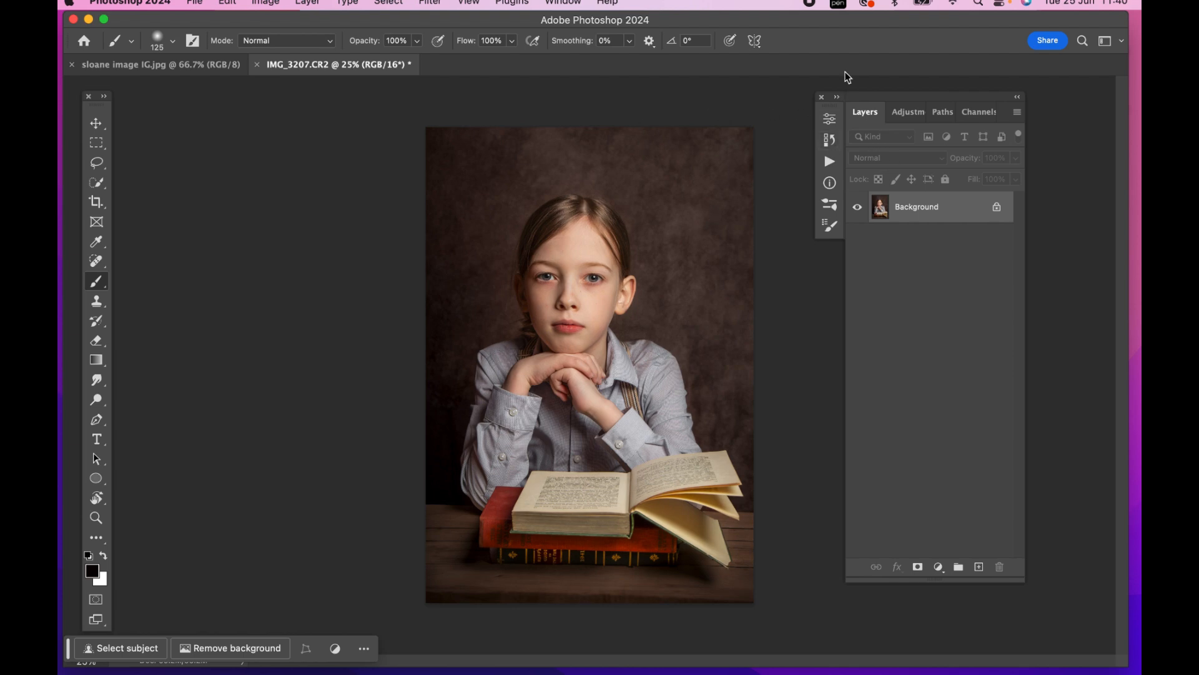
# Capture the finished edit as a History snapshot and compare it with the original IMG_3207.CR2 state
pyautogui.click(836, 98)
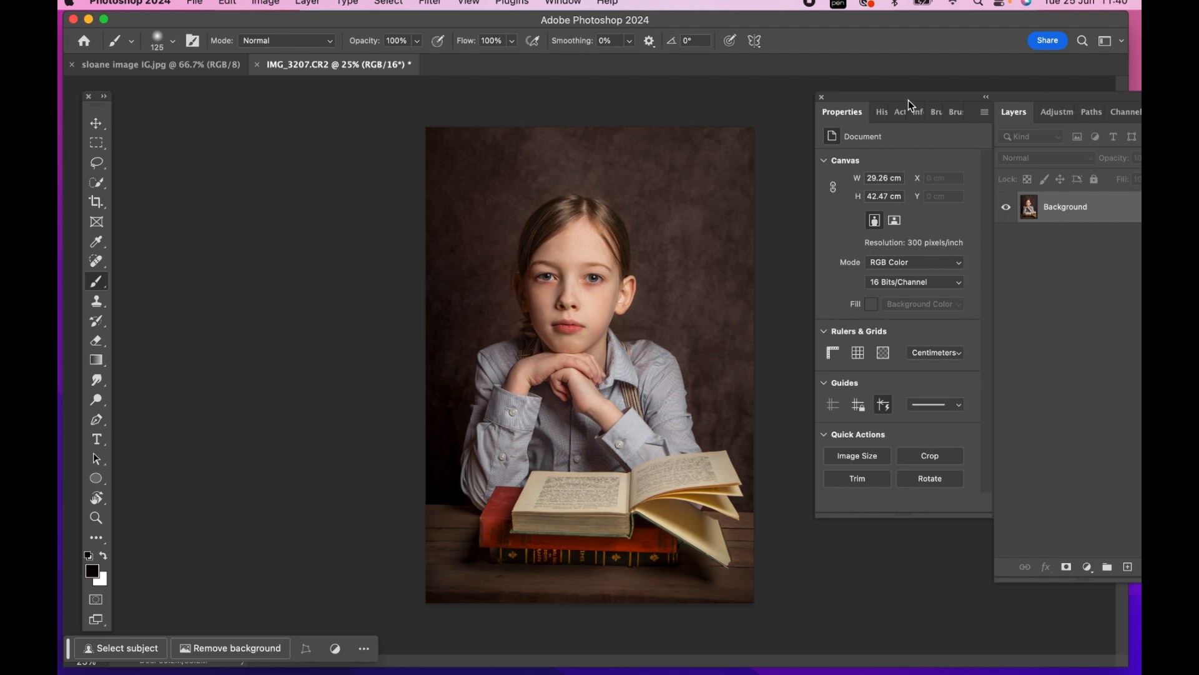
pyautogui.click(882, 113)
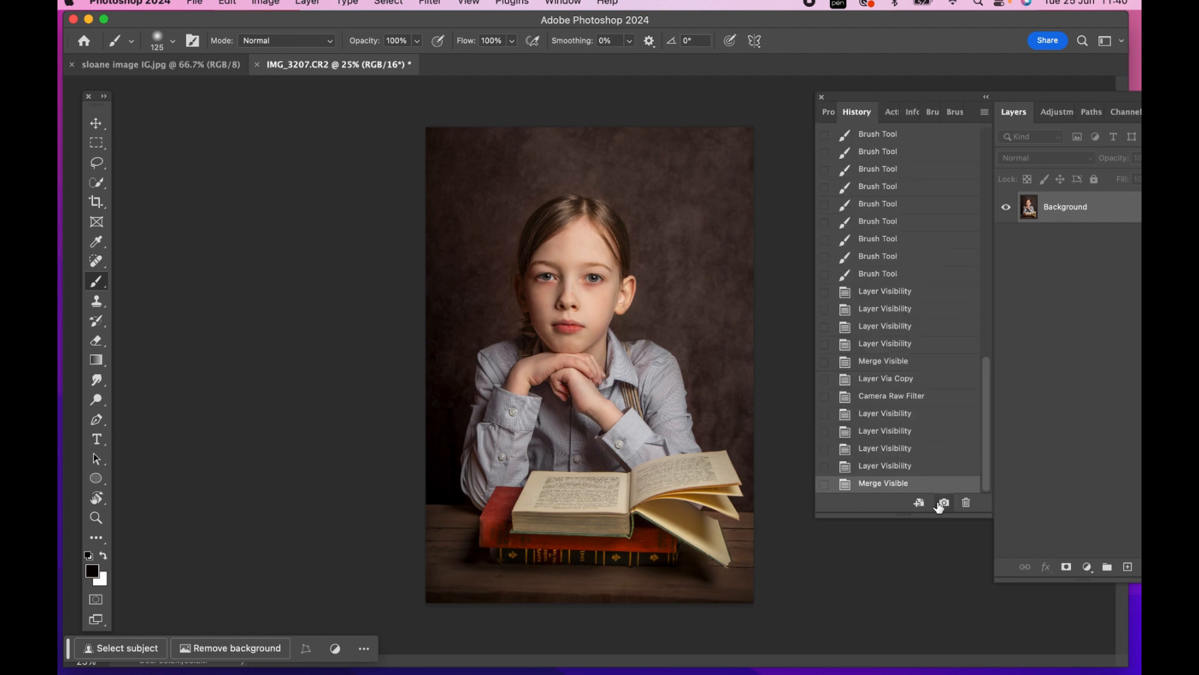
pyautogui.moveTo(985, 455); pyautogui.dragTo(986, 106)
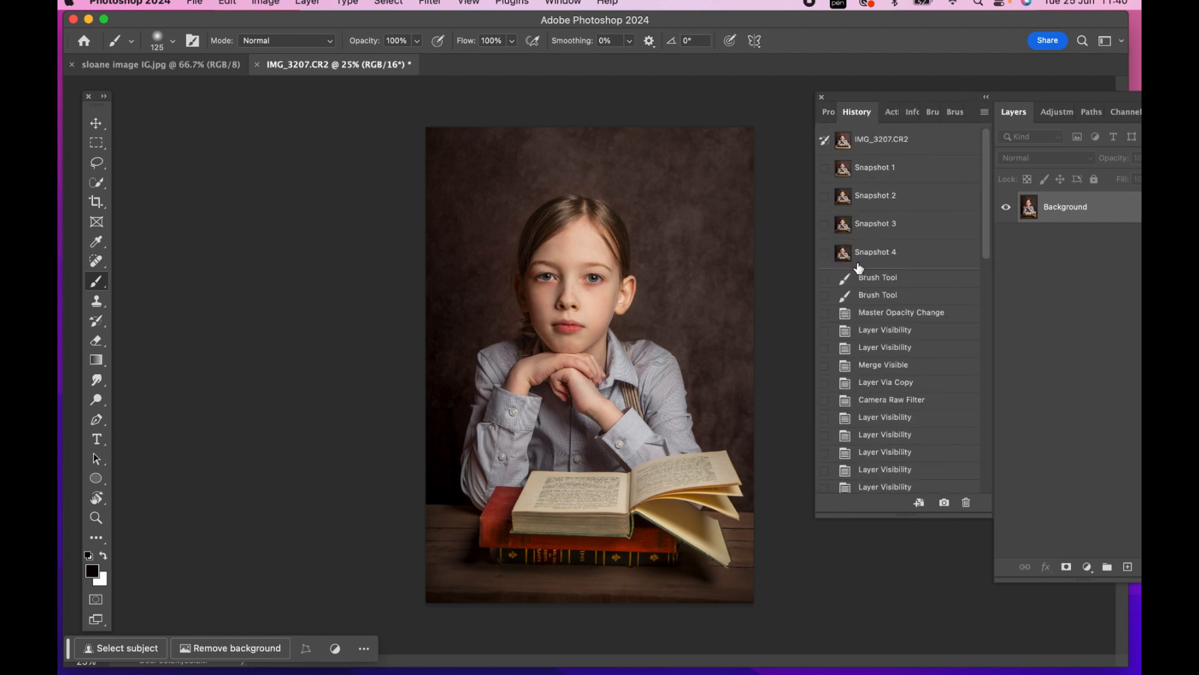
pyautogui.click(893, 253)
pyautogui.click(882, 144)
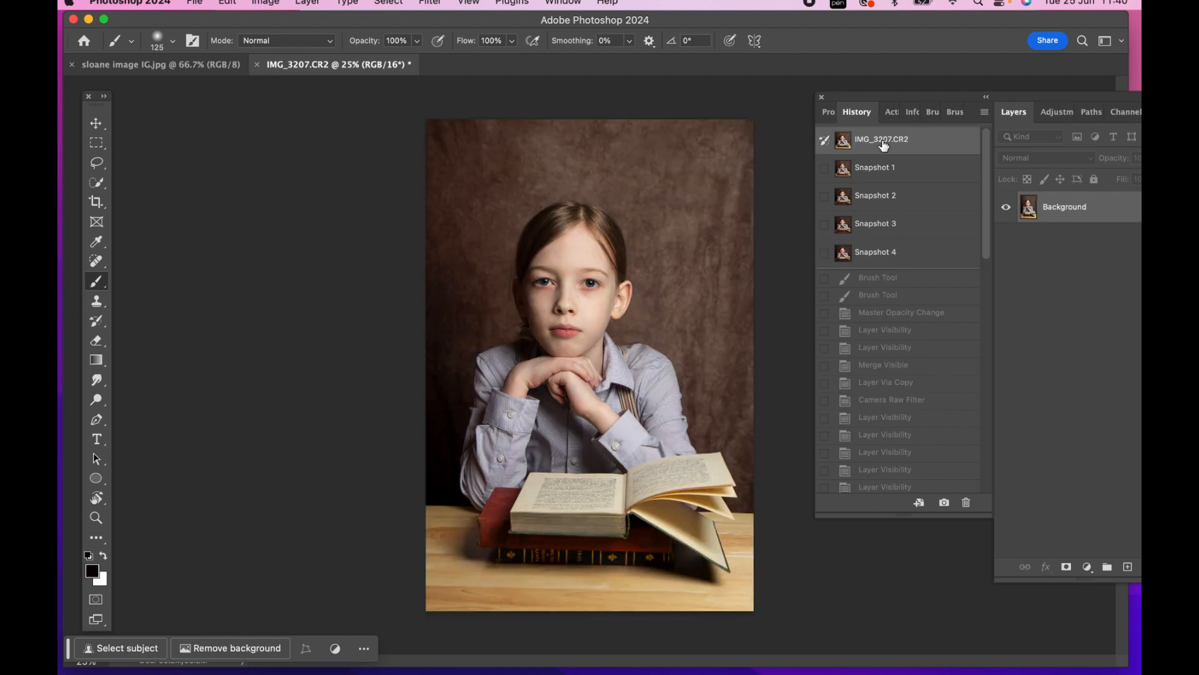
pyautogui.click(883, 253)
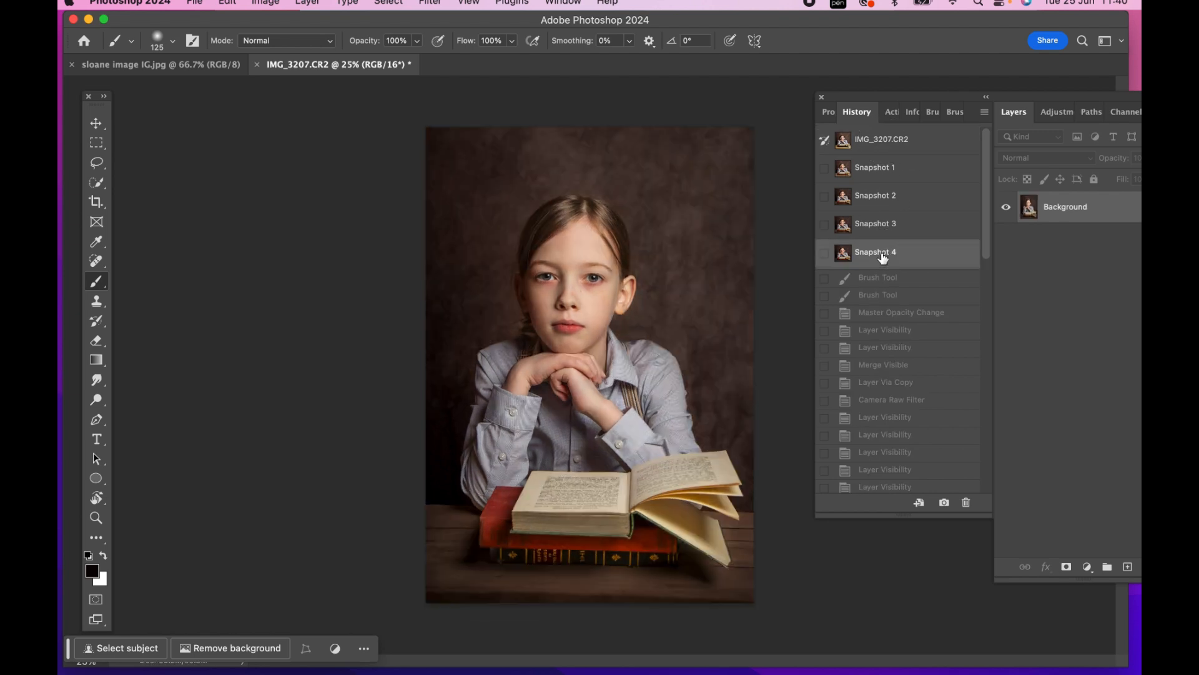
pyautogui.click(888, 143)
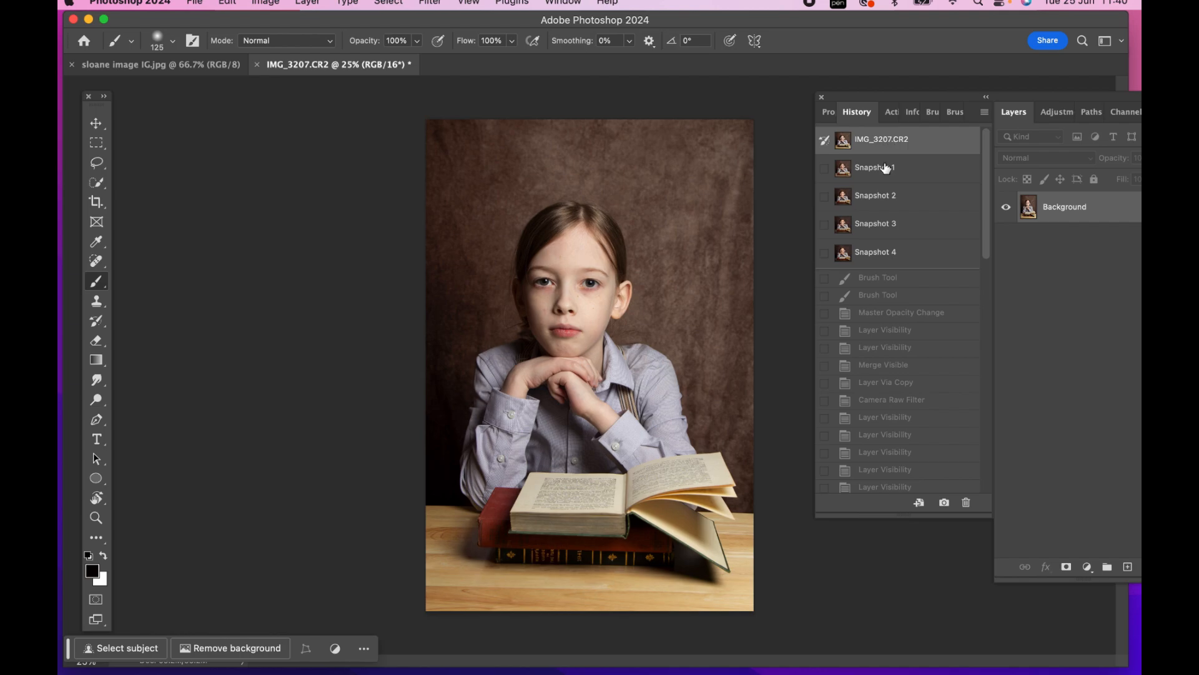
pyautogui.click(895, 255)
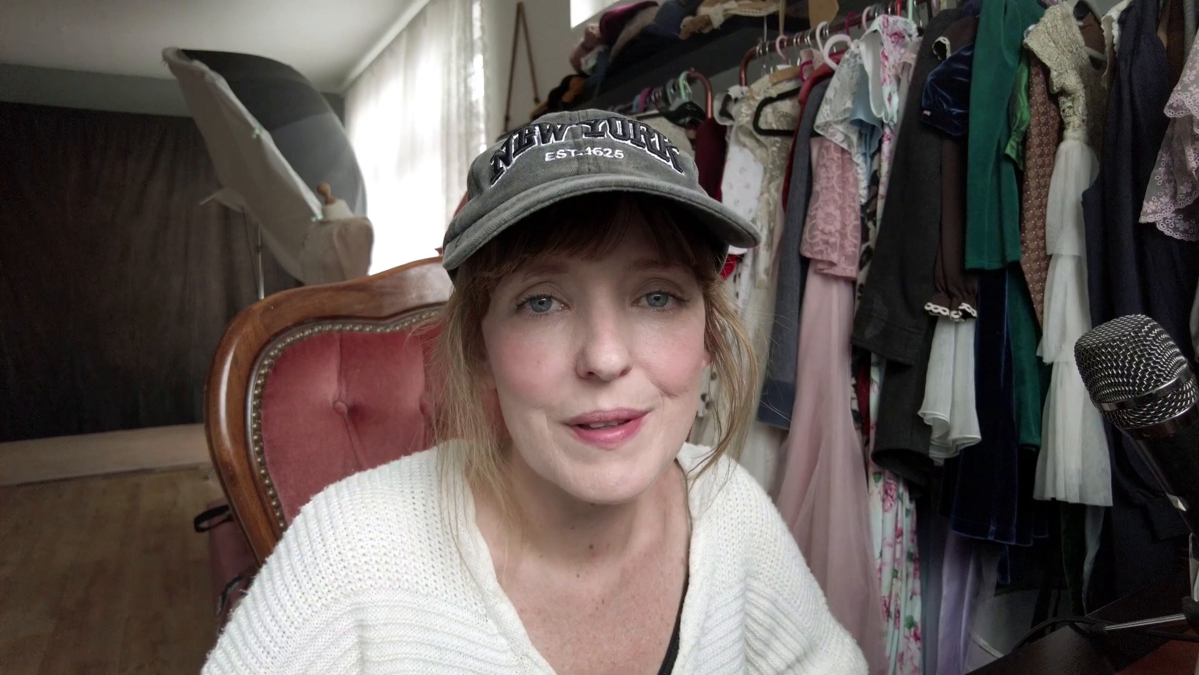